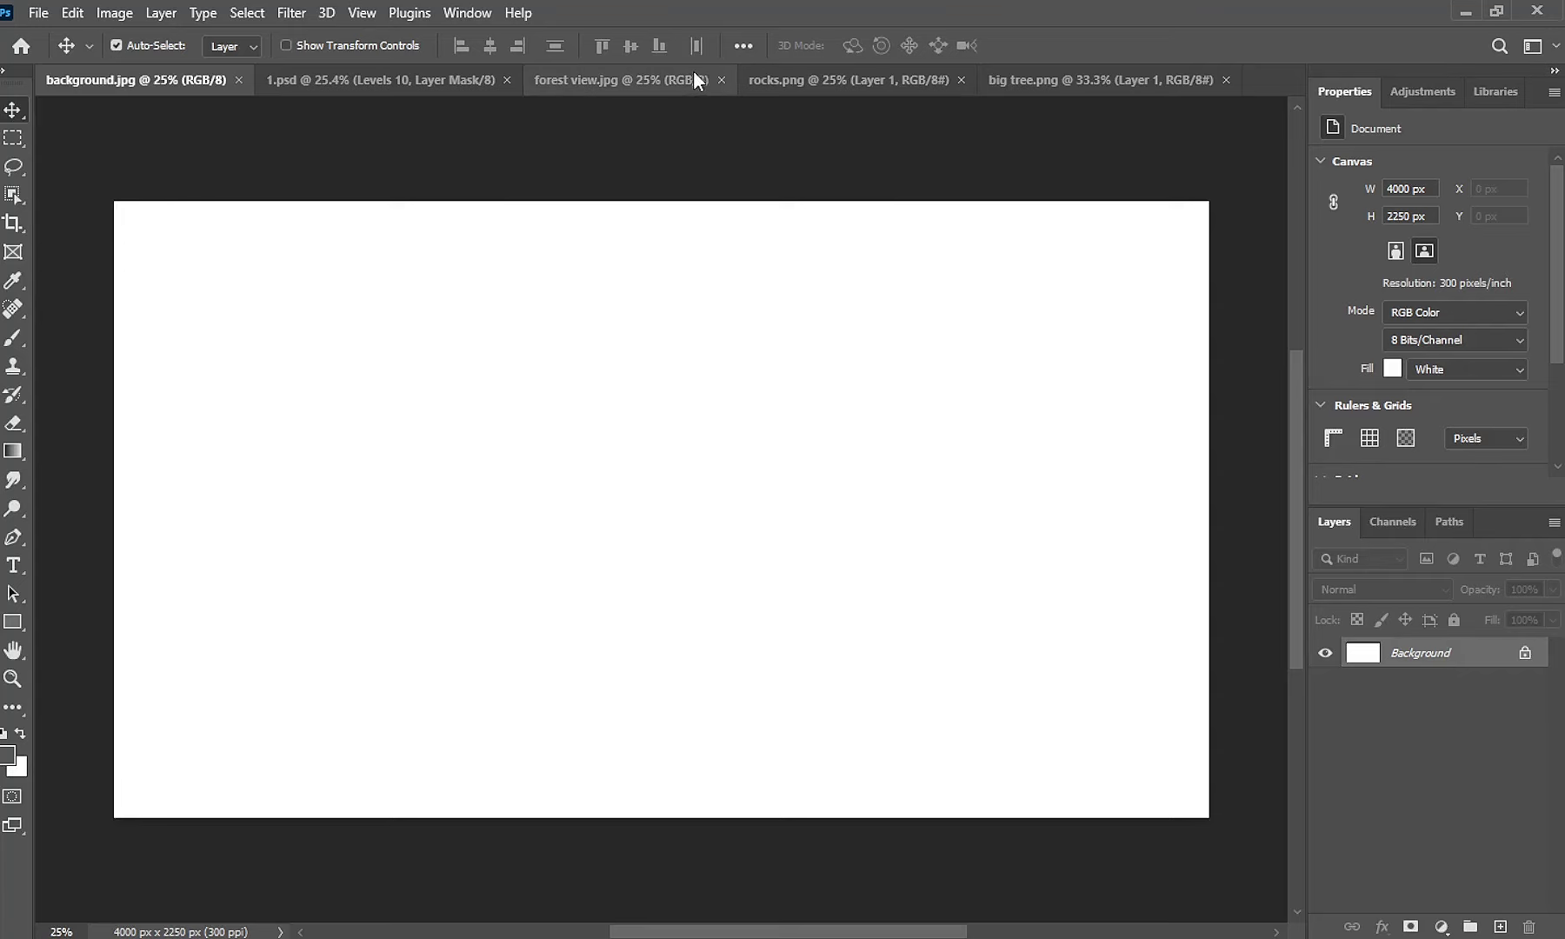
Bring the forest stream photo and the rocks into background.jpg, placing the rocks lower right.
click(693, 76)
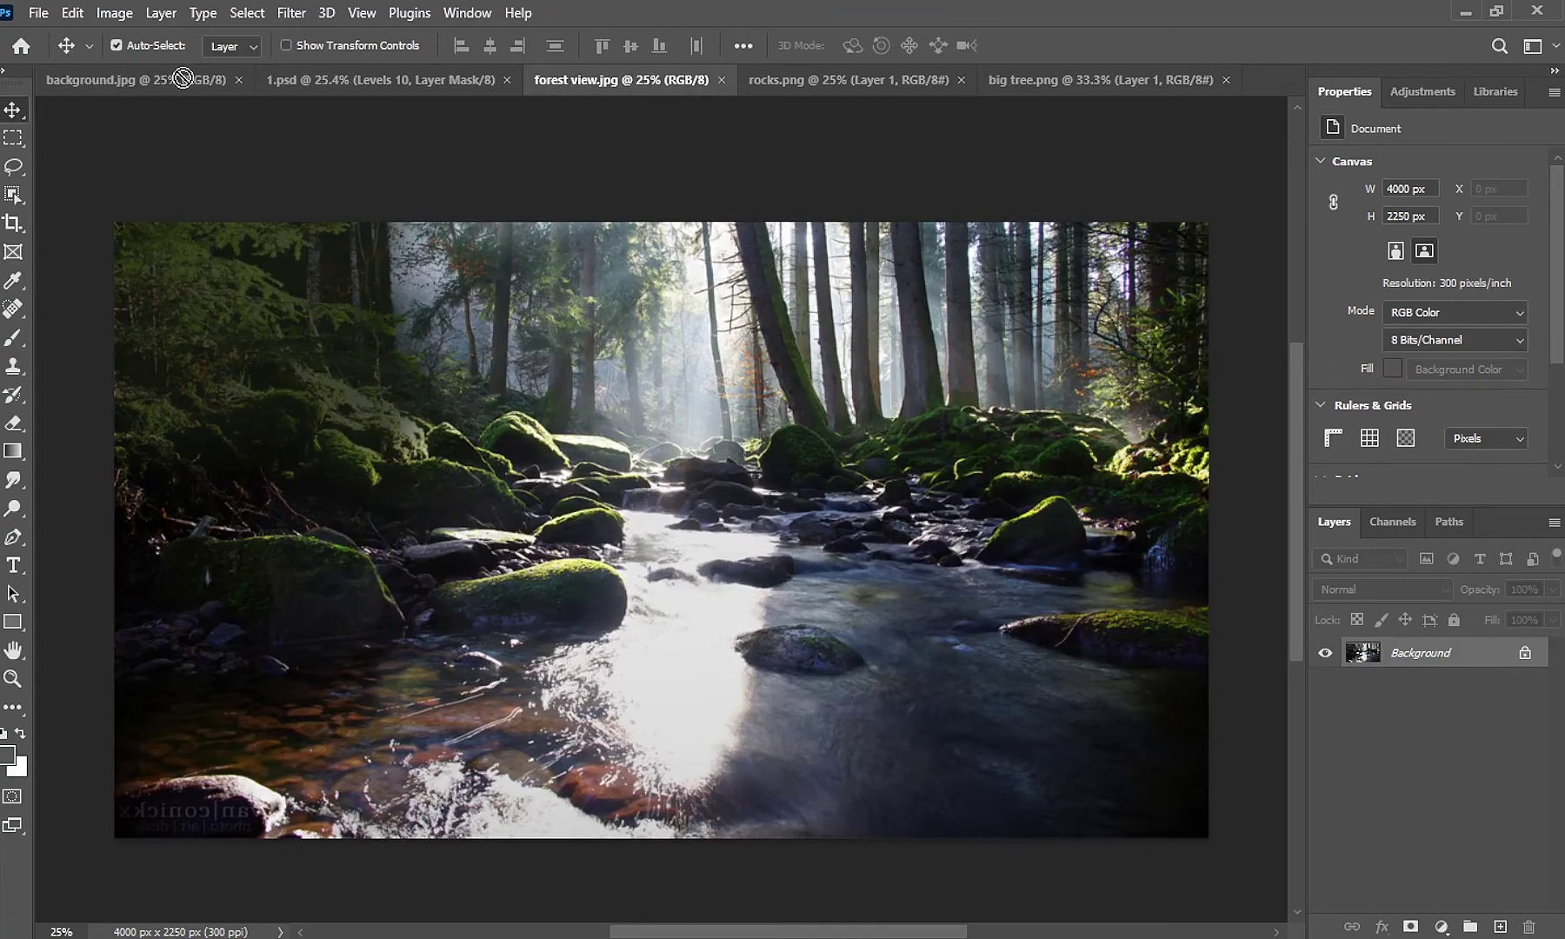
mouse_move(183, 77)
mouse_down()
mouse_move(733, 481)
mouse_move(732, 465)
mouse_up()
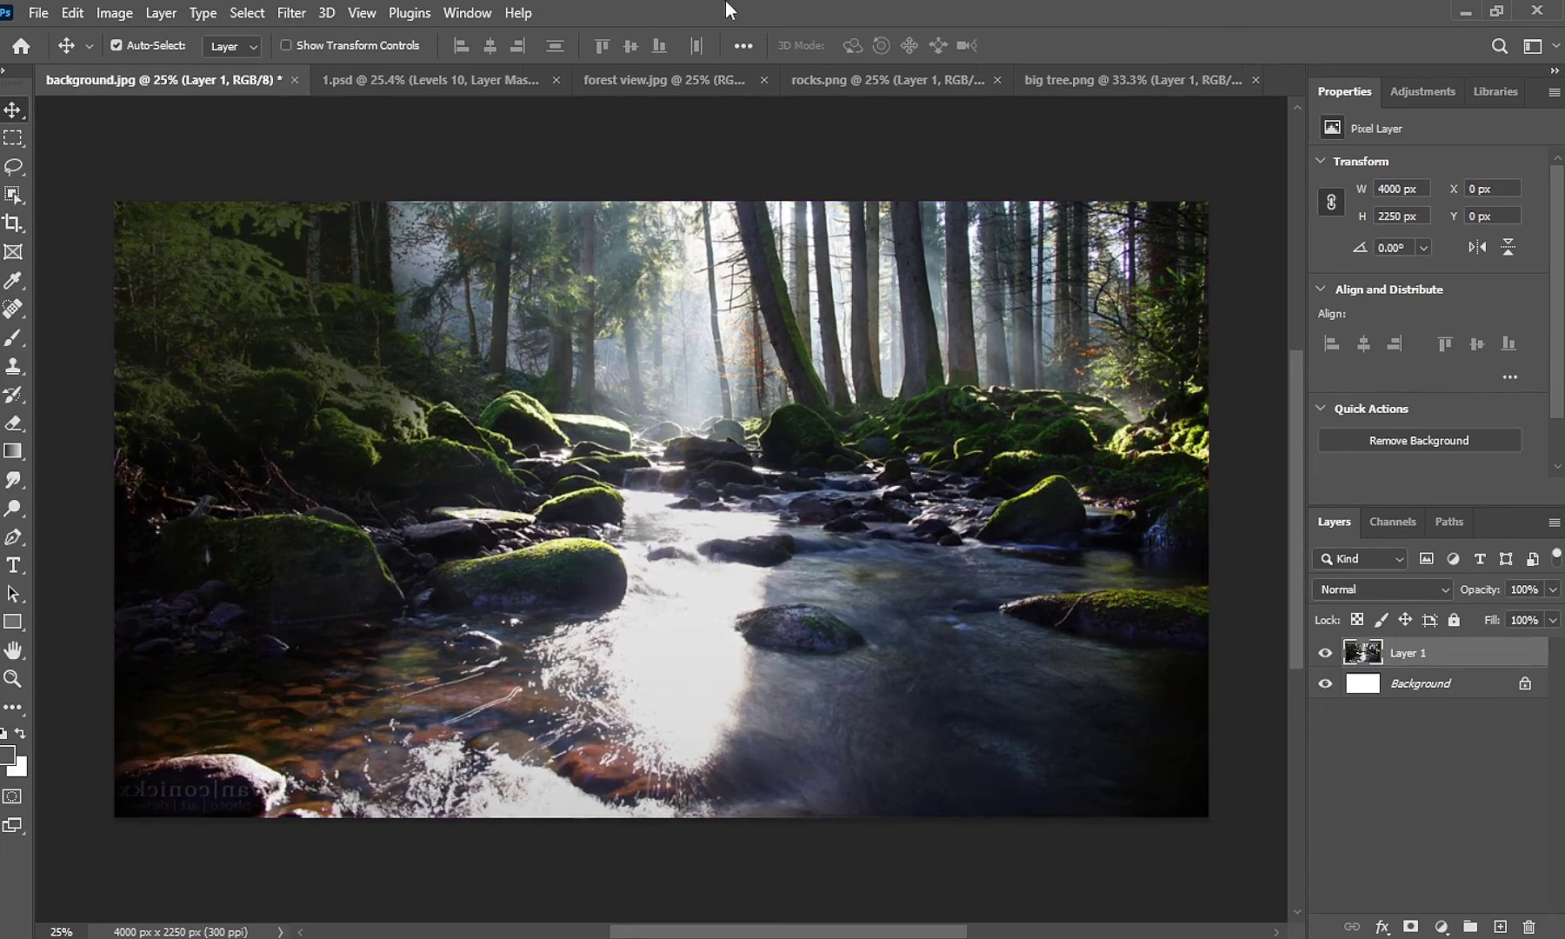
click(827, 78)
drag(826, 600, 252, 96)
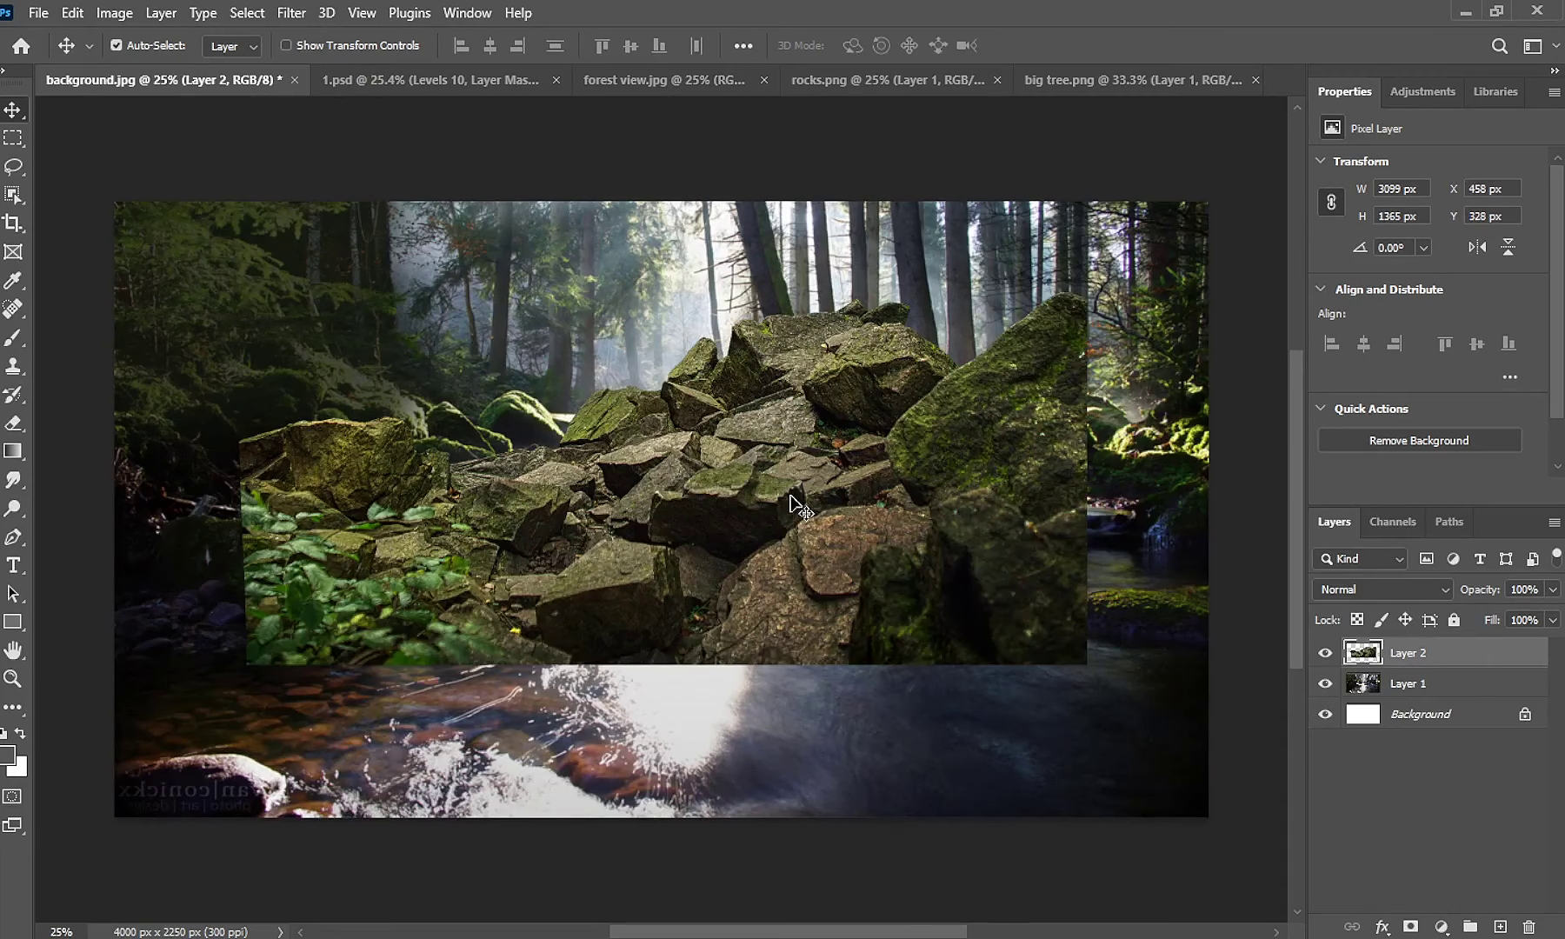
mouse_move(256, 97)
mouse_down()
mouse_move(922, 626)
mouse_move(932, 659)
mouse_up()
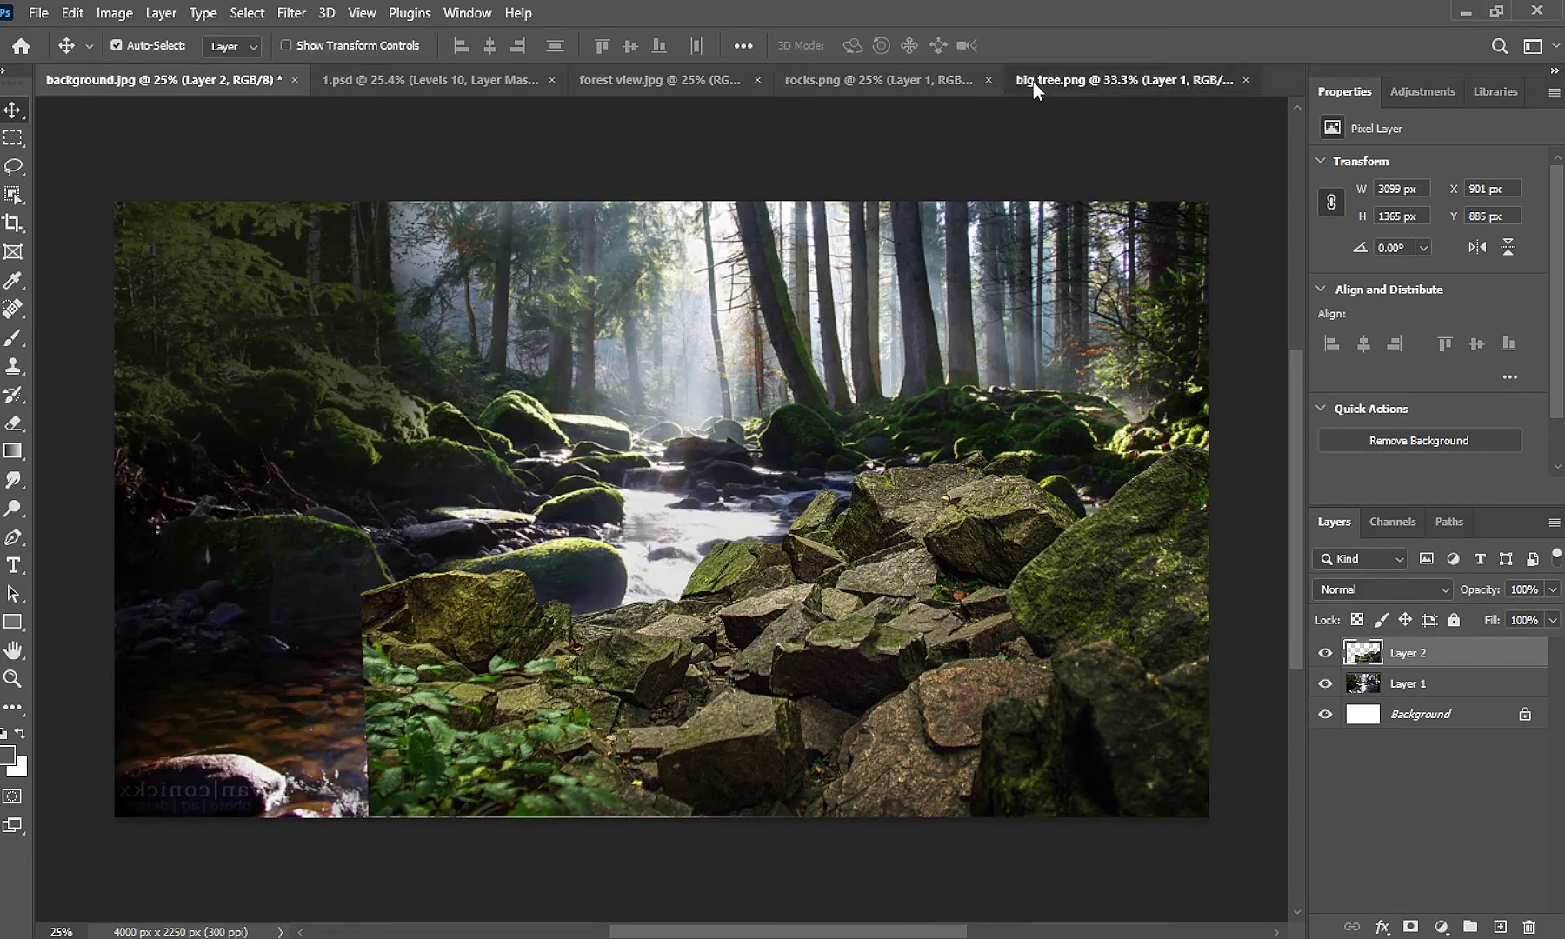
Add the big mossy tree image, aligned with the scene's left edge.
click(1057, 80)
mouse_move(430, 487)
mouse_down()
mouse_move(235, 87)
mouse_move(361, 426)
mouse_up()
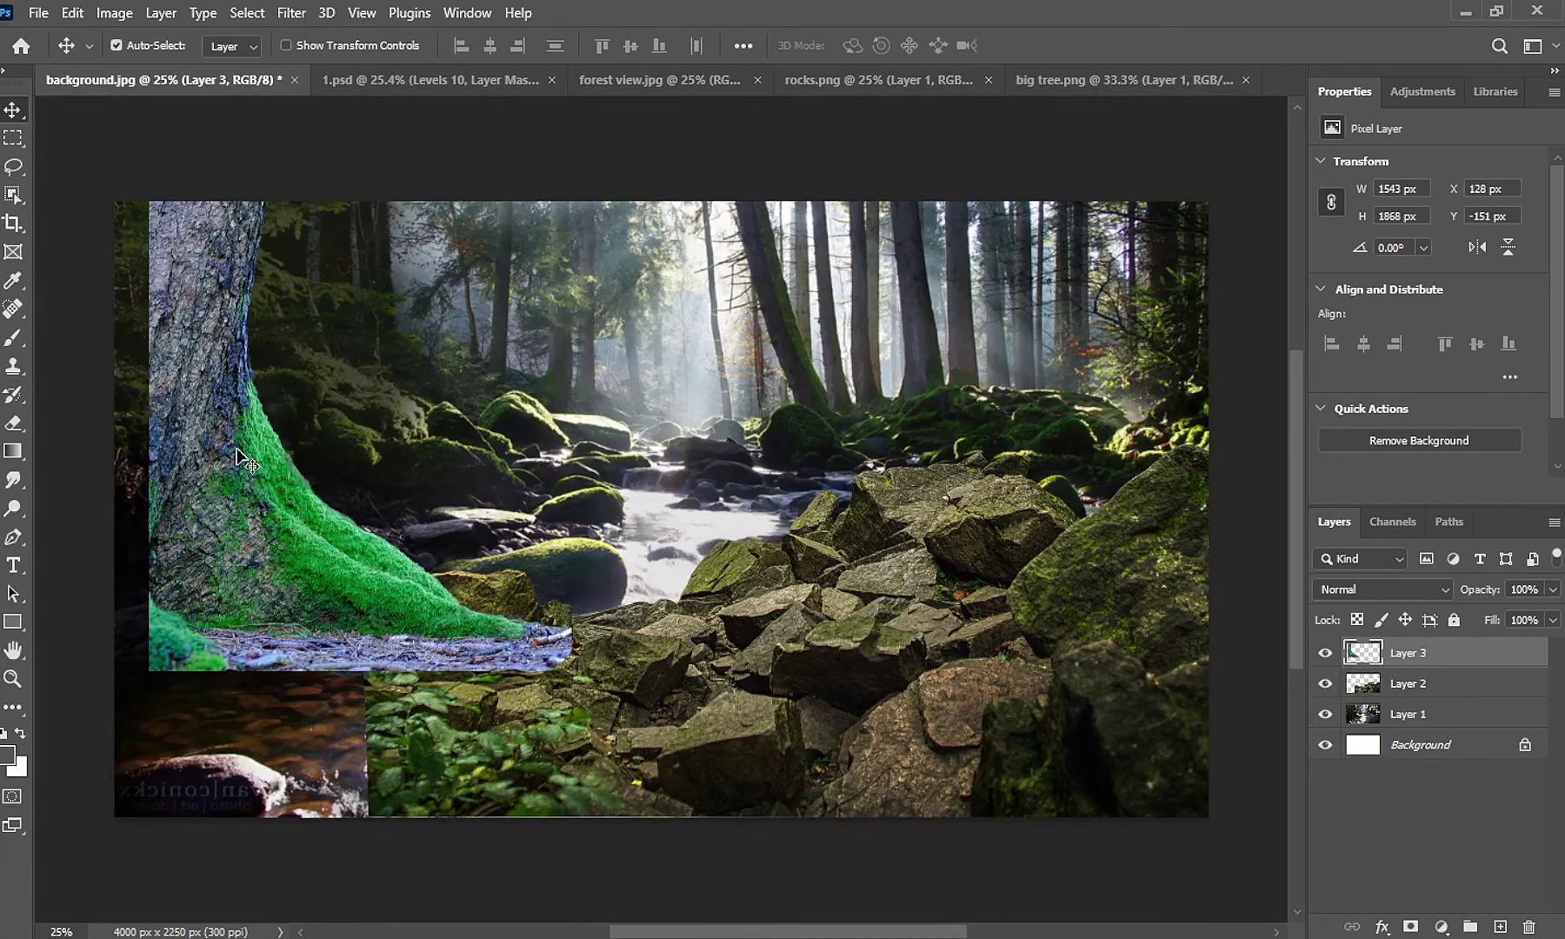
drag(236, 448, 195, 498)
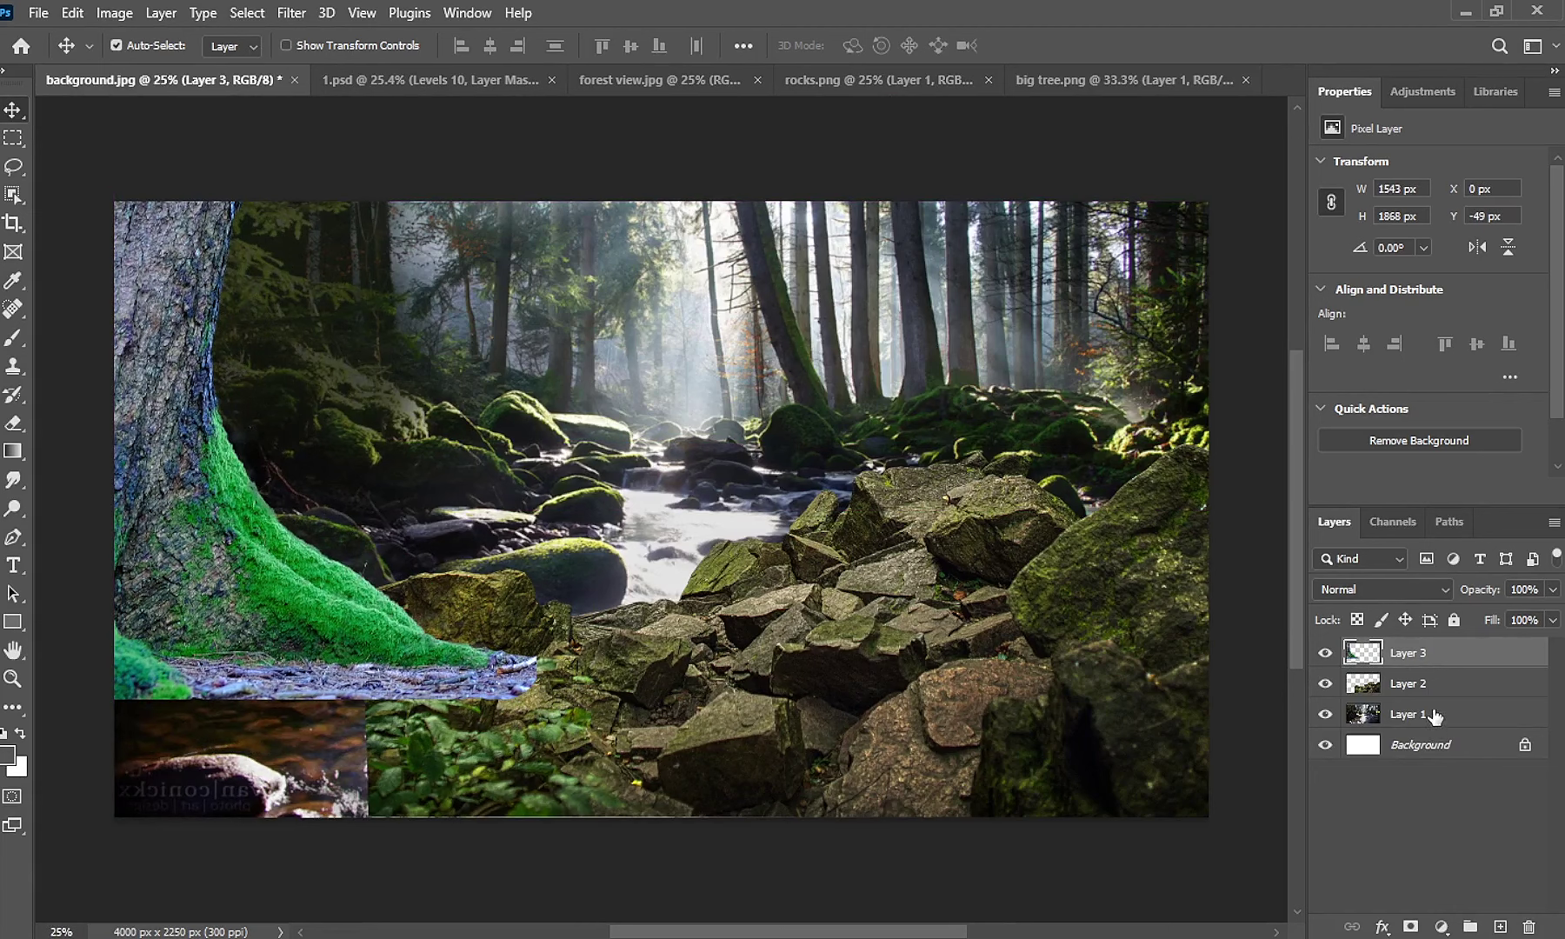
click(1435, 716)
Add a Levels adjustment with output levels 29–108 to darken the forest photo.
click(1441, 925)
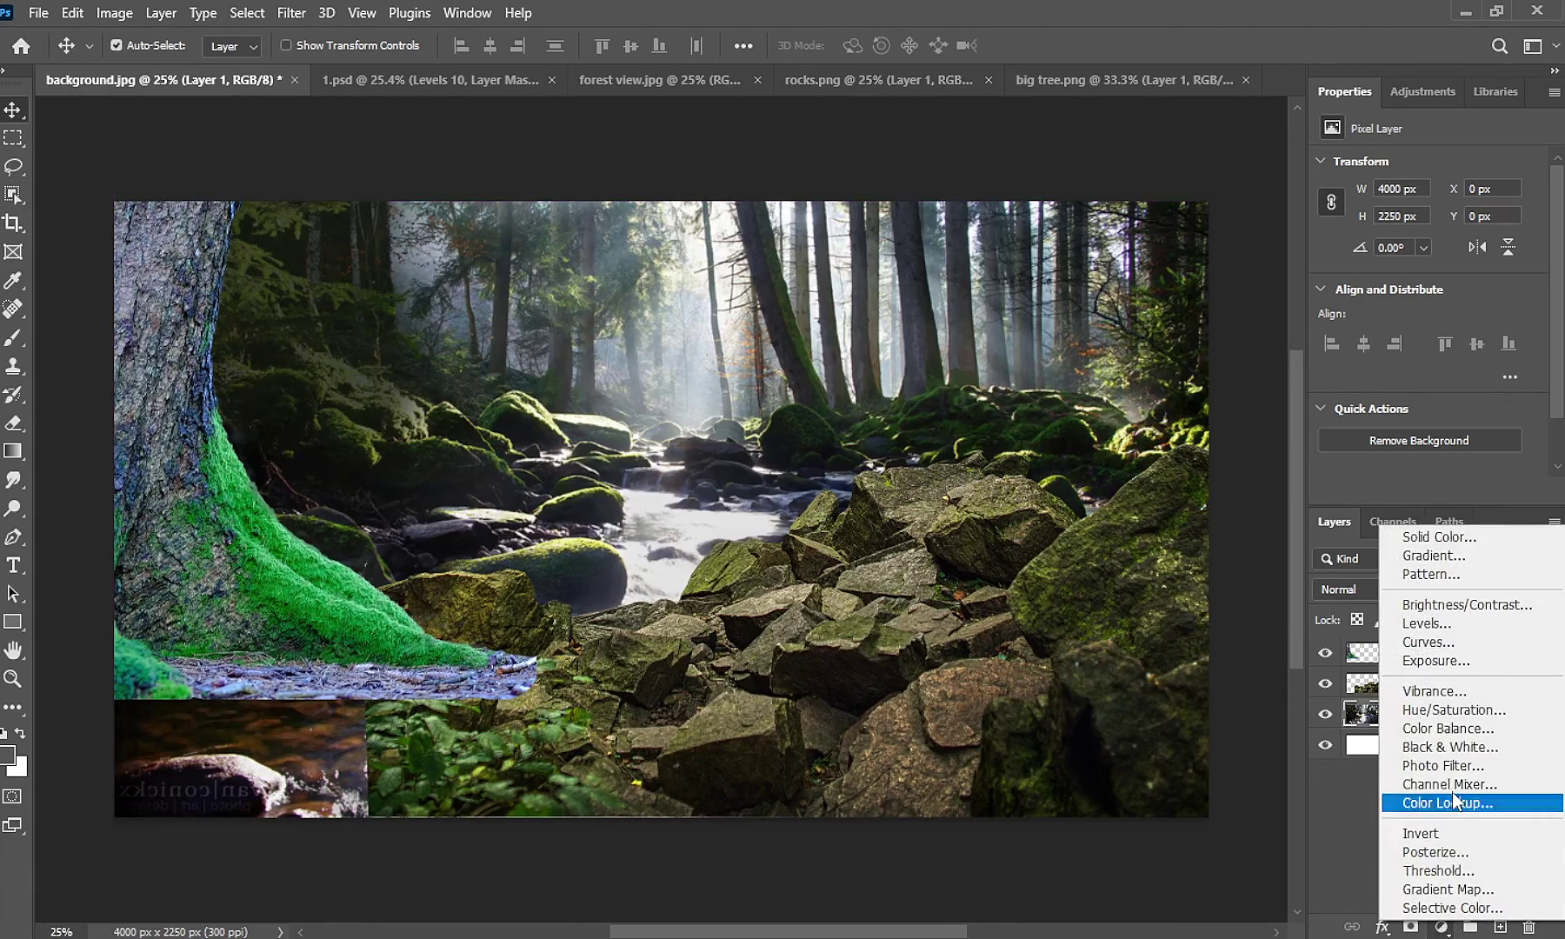
click(1477, 626)
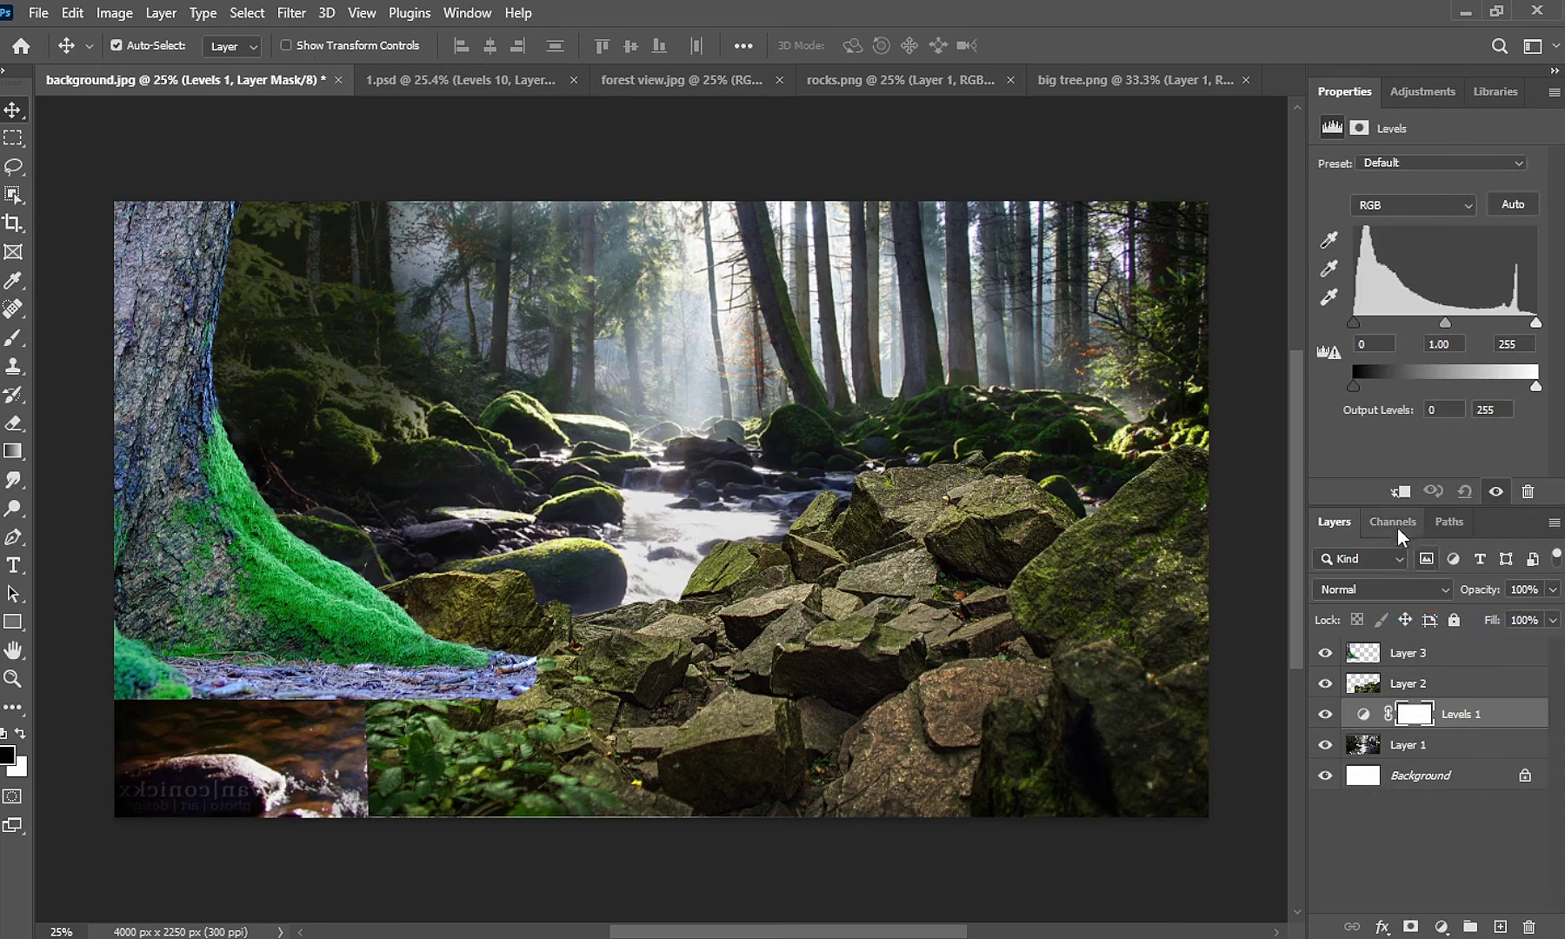
drag(1537, 388, 1373, 389)
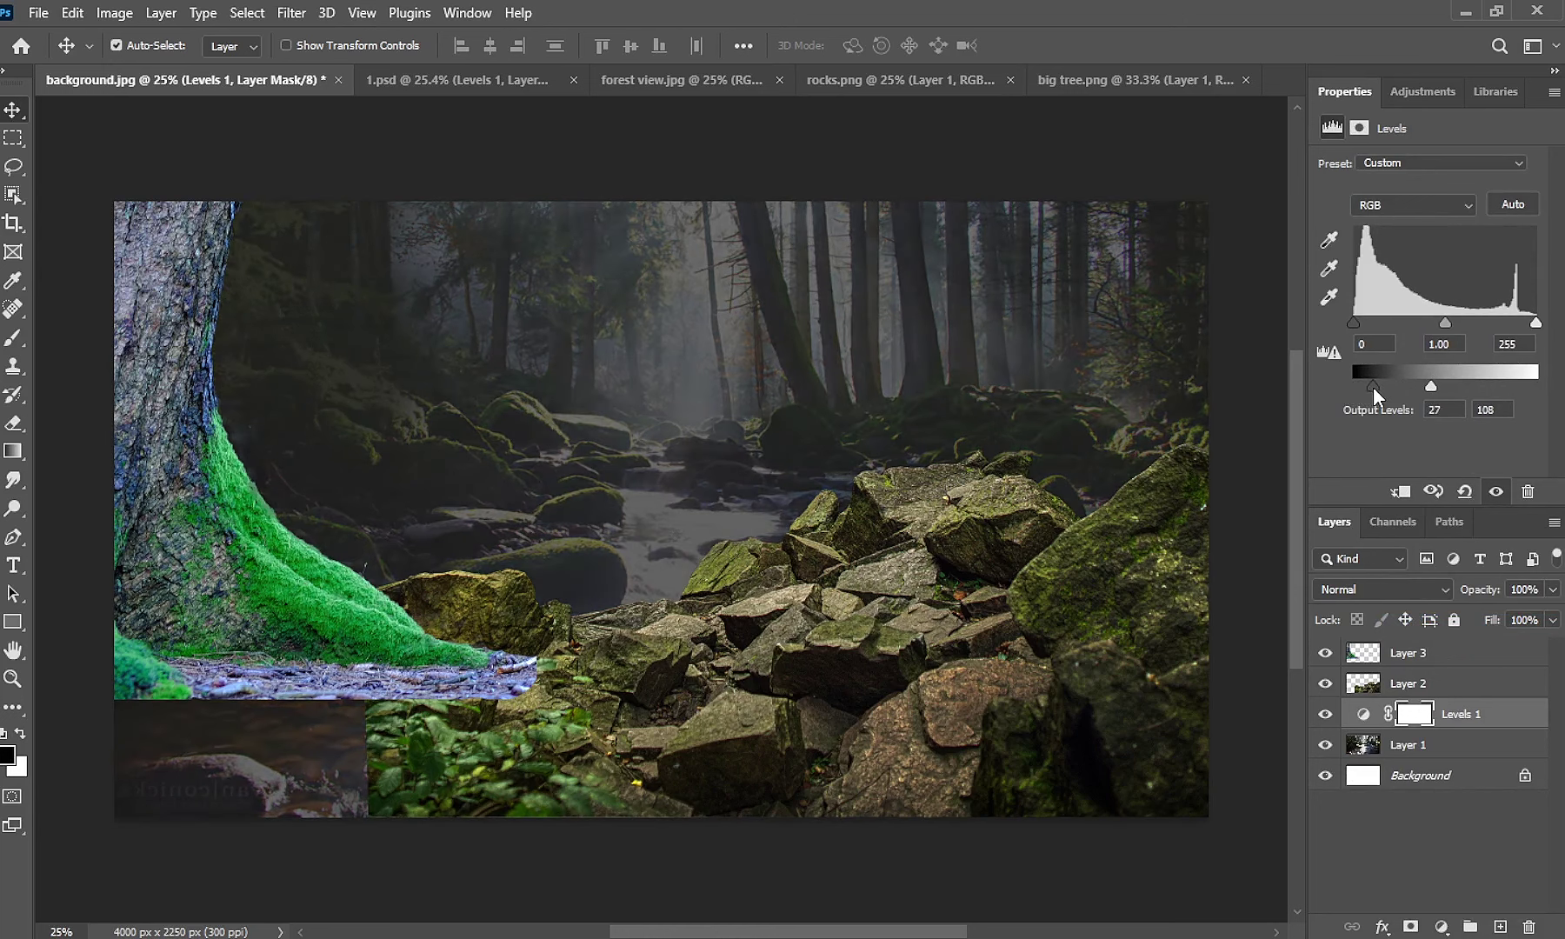
Paint black on the Levels mask with a large soft brush over the central sunlit trees.
click(13, 339)
drag(692, 301, 836, 345)
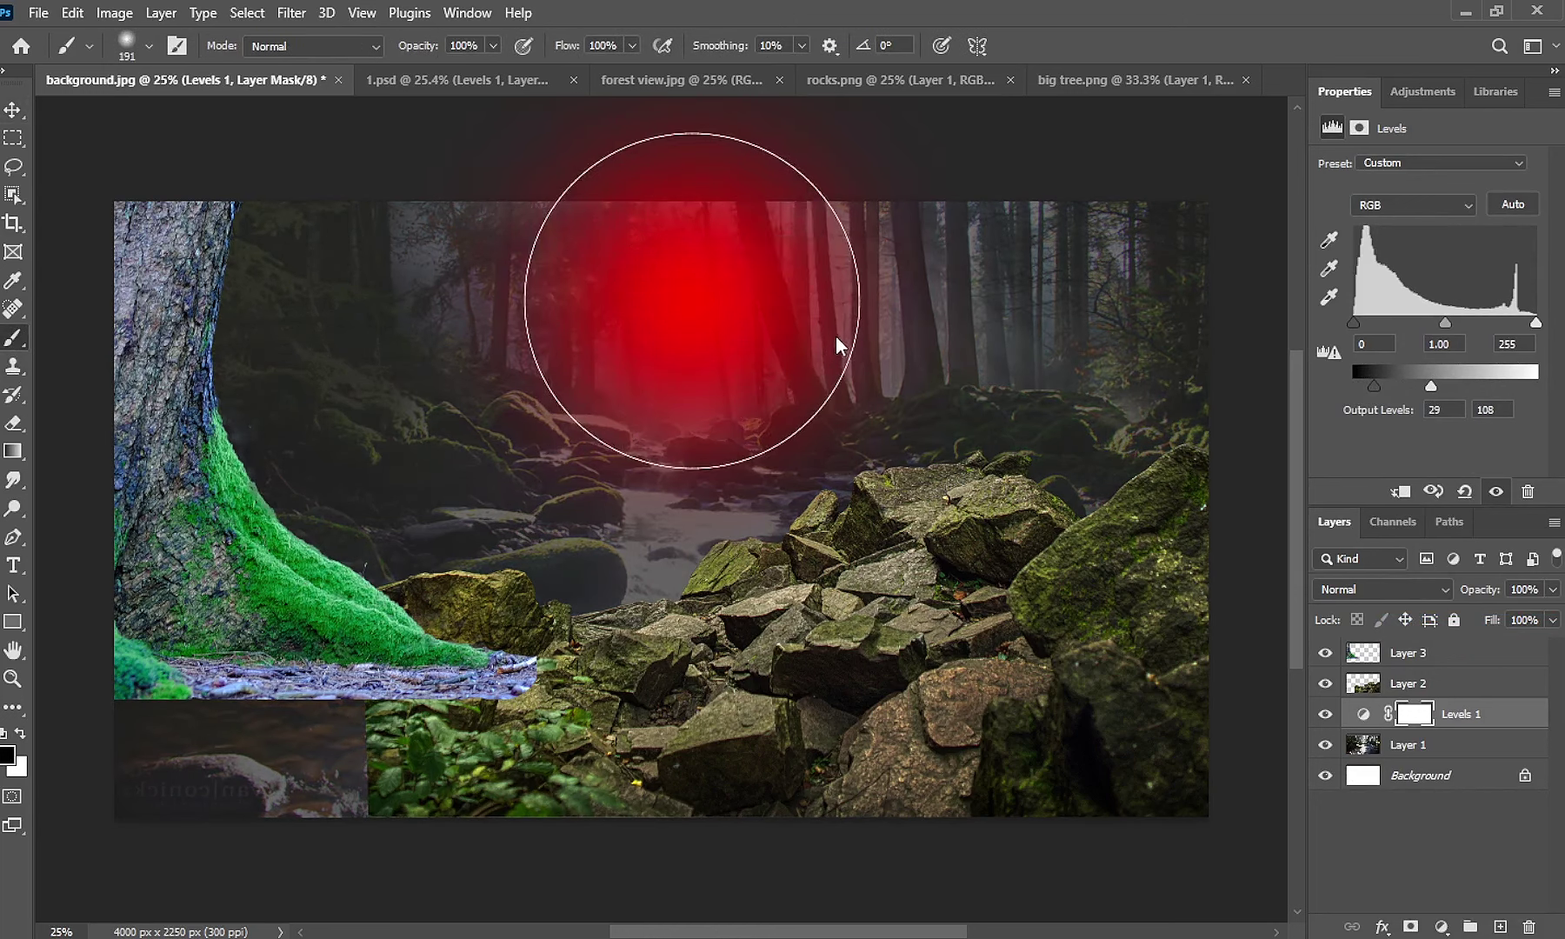
drag(656, 308, 787, 304)
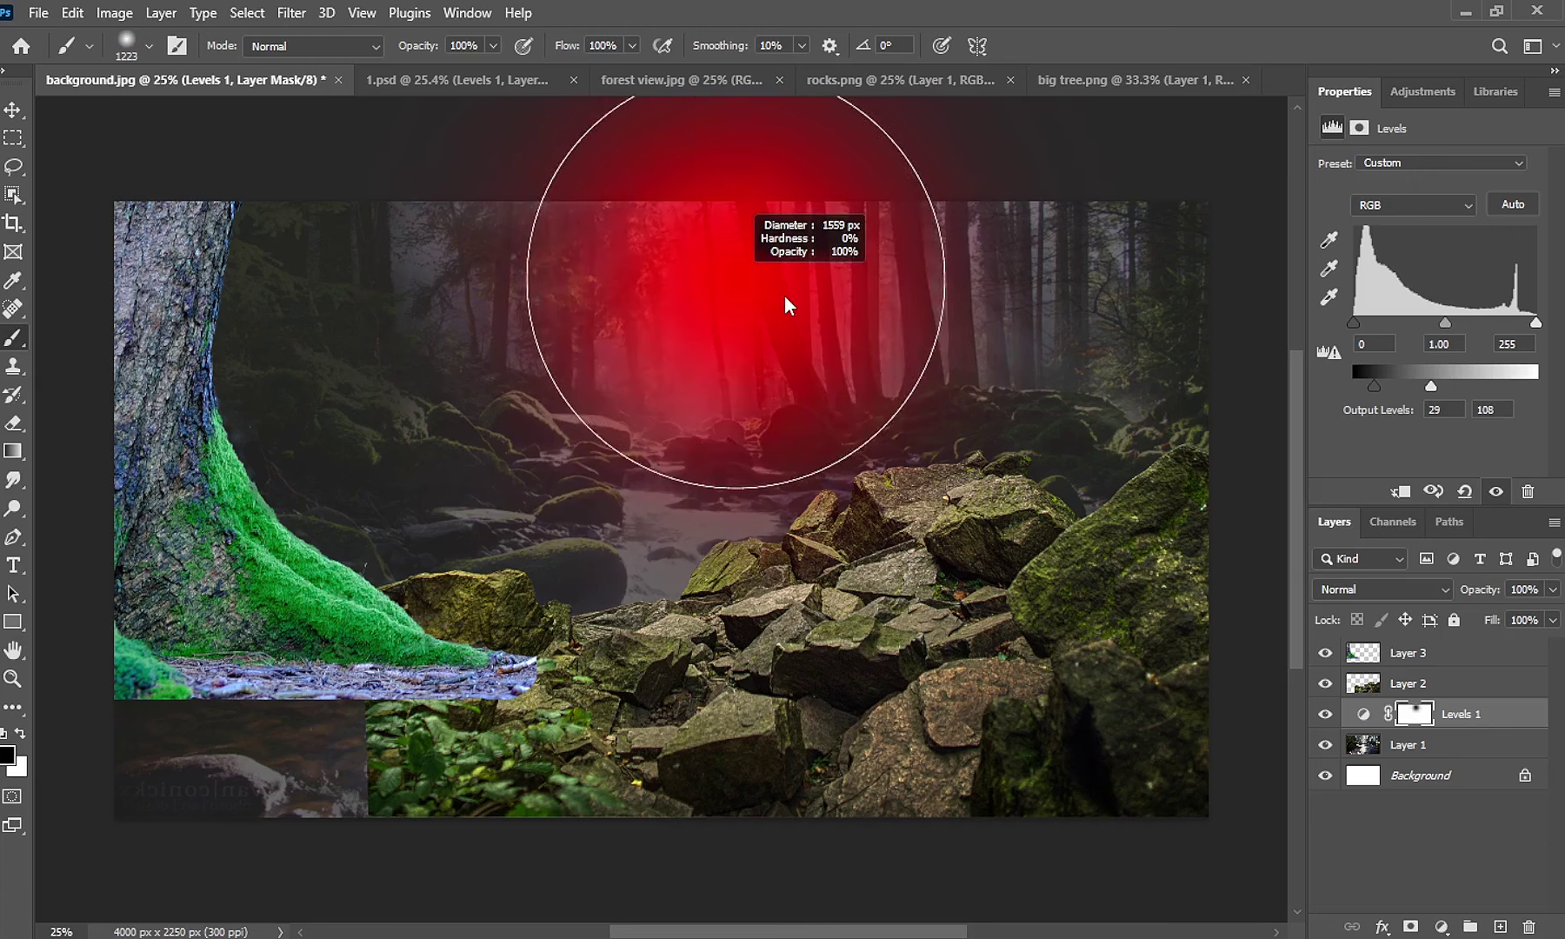
drag(663, 278, 667, 273)
click(663, 272)
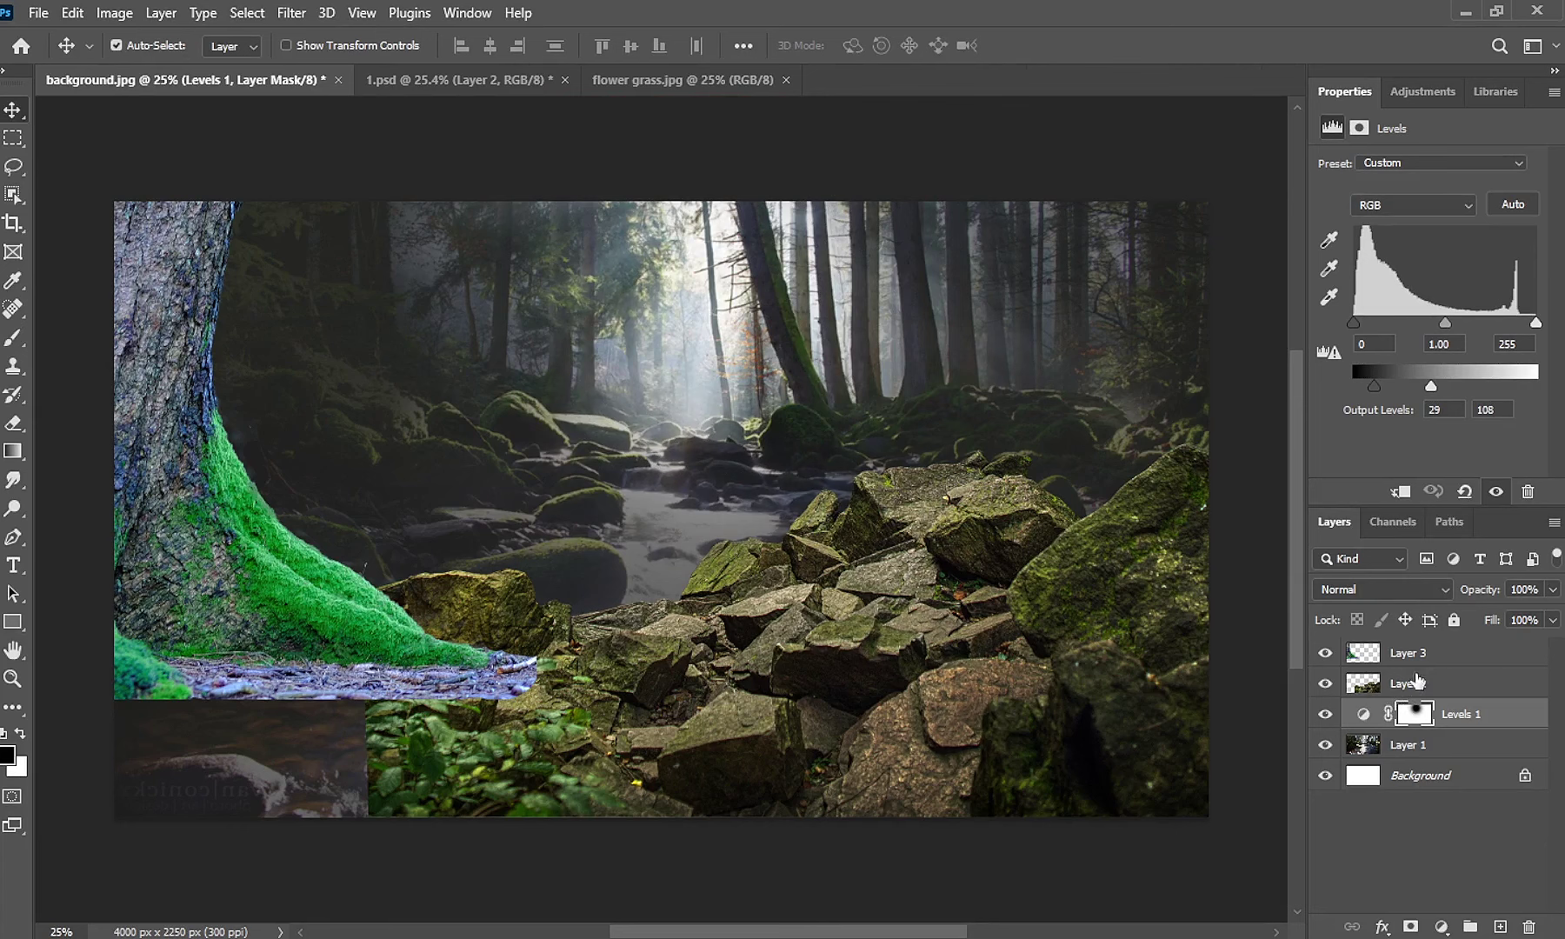
Bring the flowering grass field above the tree layer as Layer 4 and position it.
click(1413, 652)
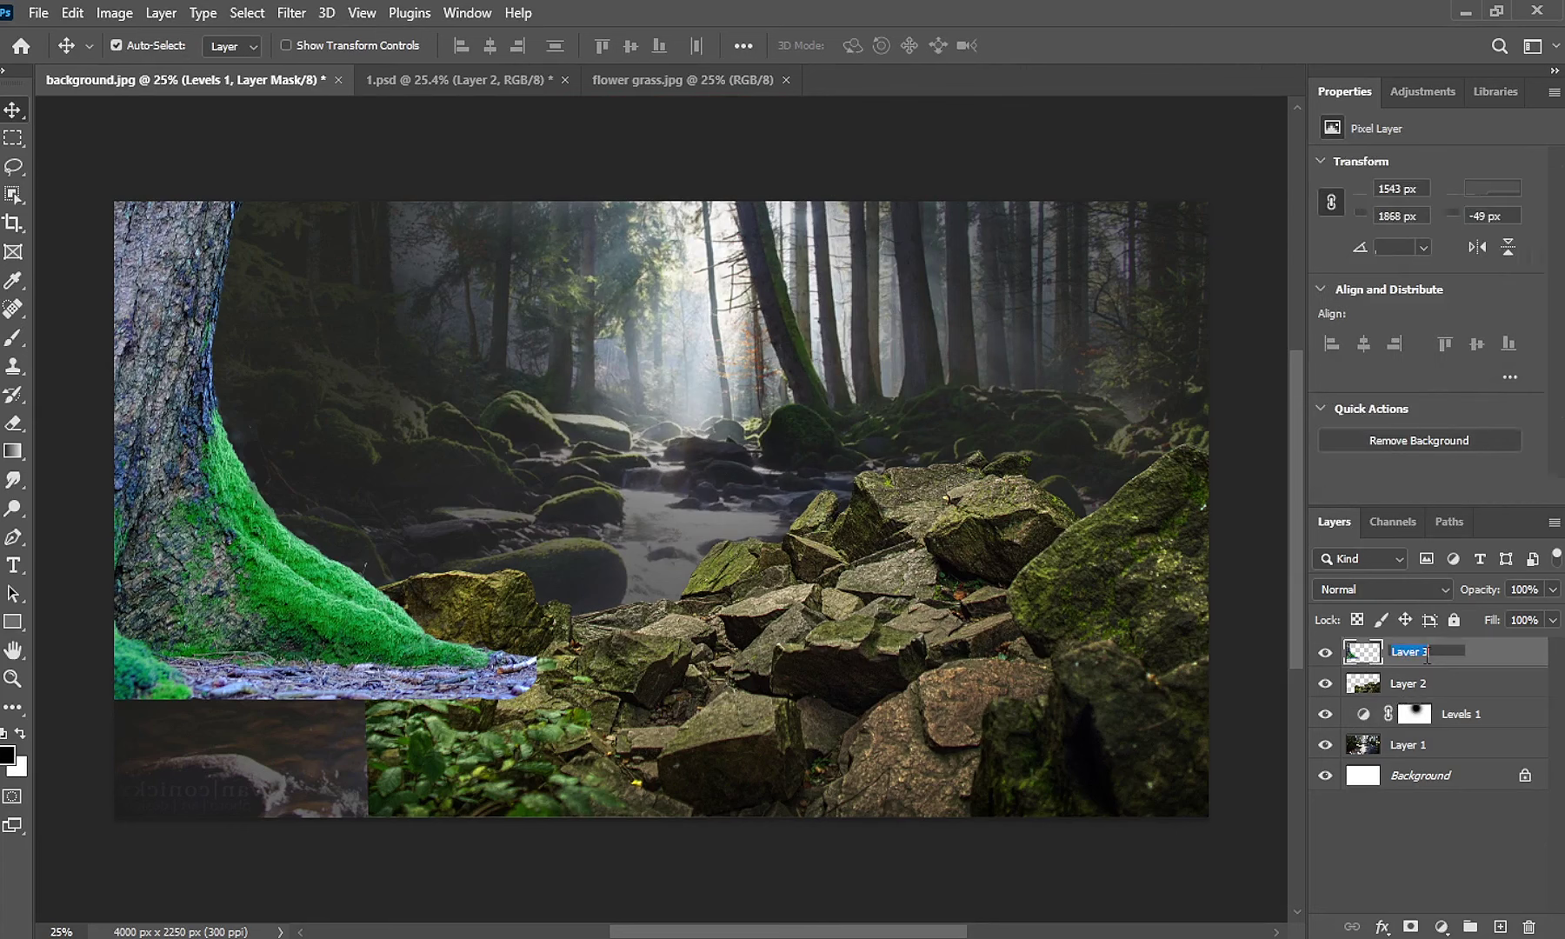
click(683, 83)
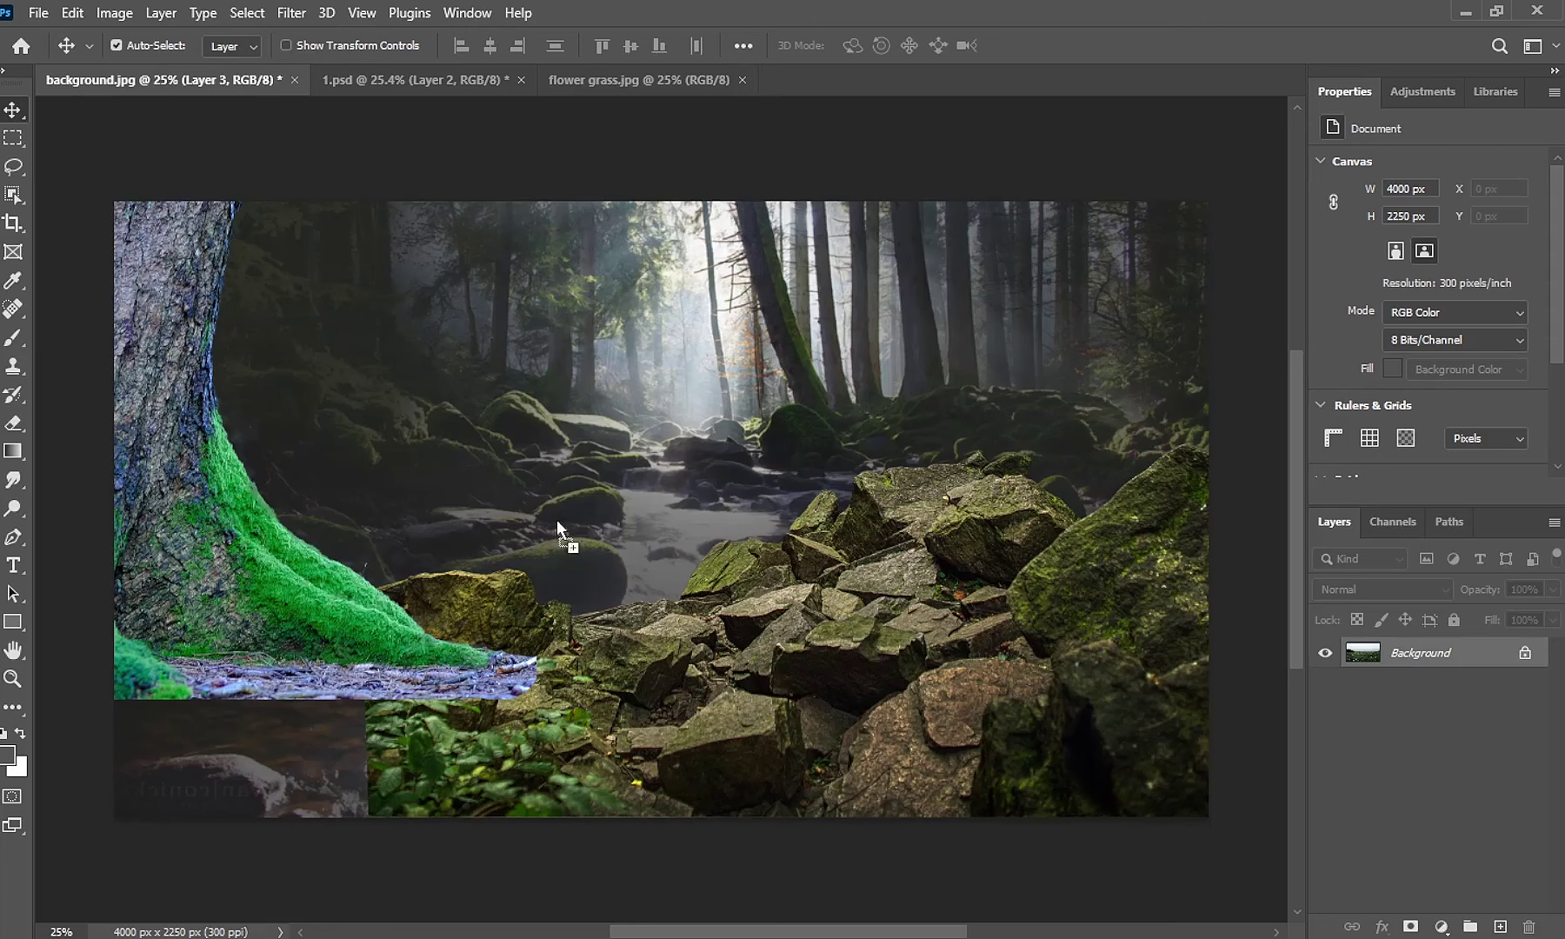
drag(243, 94, 557, 520)
mouse_move(767, 546)
mouse_down()
mouse_move(843, 529)
mouse_move(842, 489)
mouse_move(835, 509)
mouse_up()
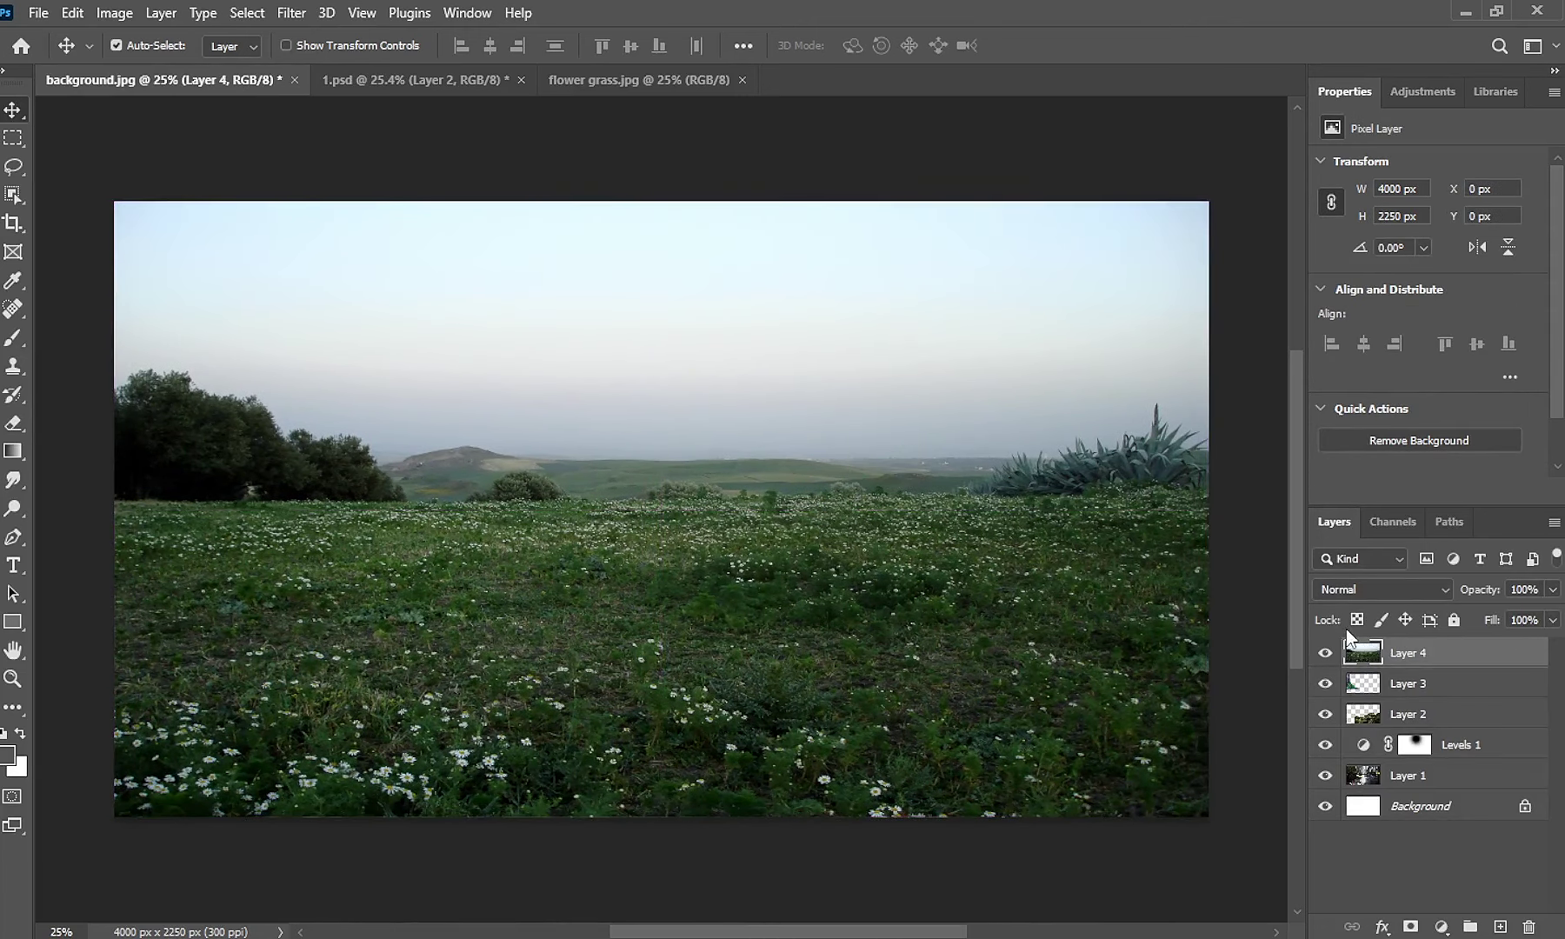
Hide the grass with a black mask, then paint white to reveal it along the bottom.
alt+click(1409, 928)
click(19, 339)
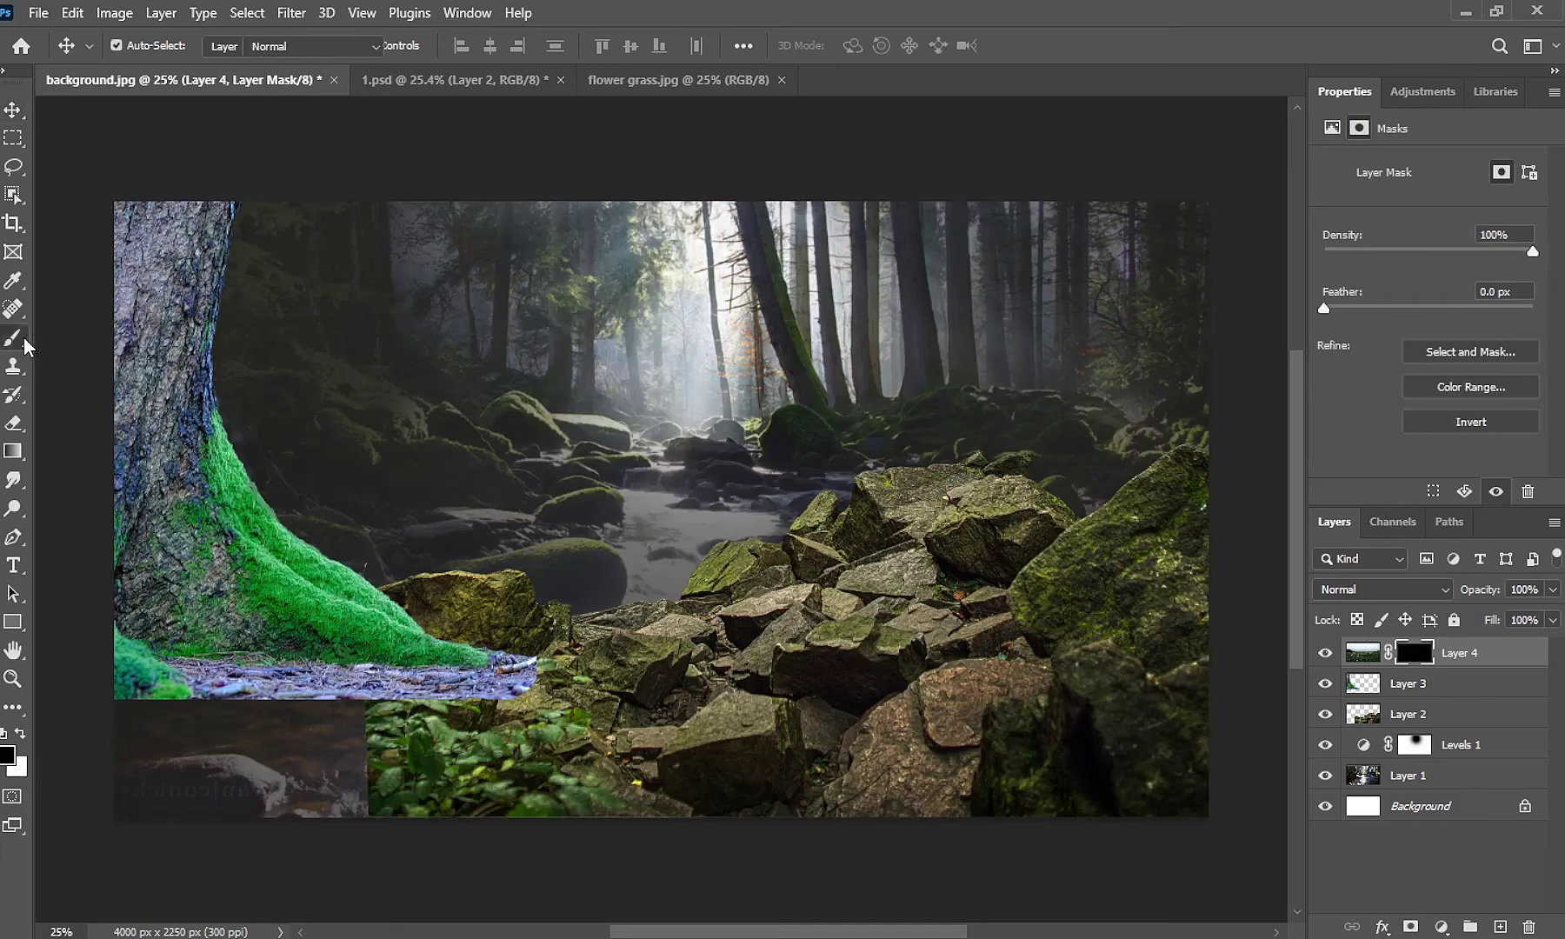
click(22, 734)
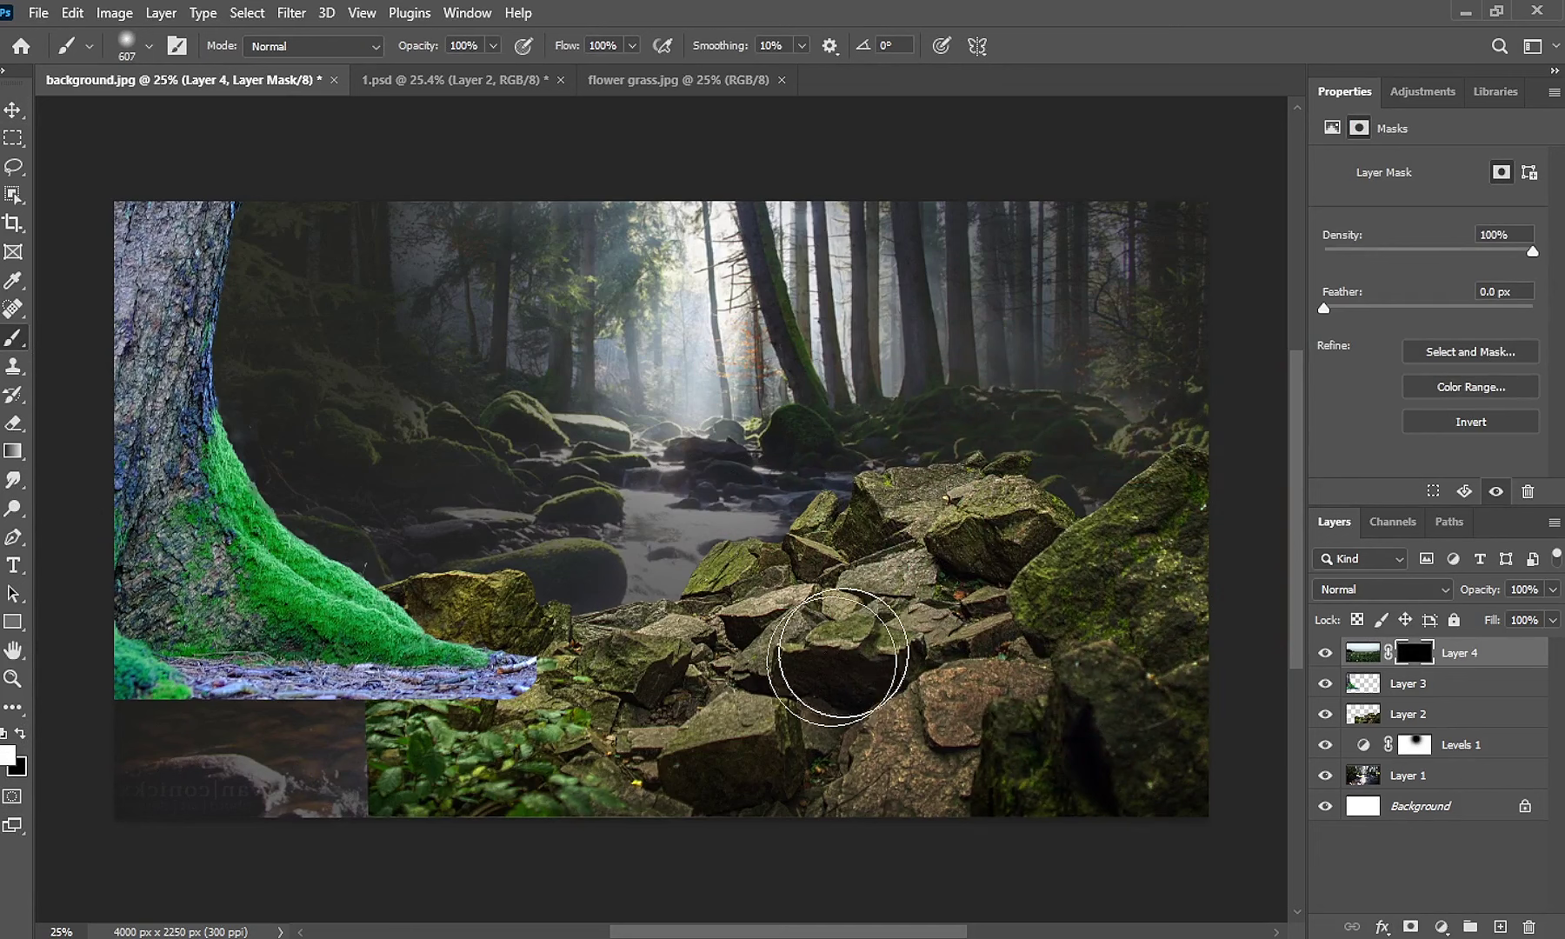
mouse_move(643, 696)
mouse_down()
mouse_move(417, 730)
mouse_move(469, 723)
mouse_move(226, 684)
mouse_move(307, 708)
mouse_move(137, 736)
mouse_move(37, 777)
mouse_move(663, 701)
mouse_move(922, 696)
mouse_move(1200, 627)
mouse_move(1299, 702)
mouse_move(754, 762)
mouse_up()
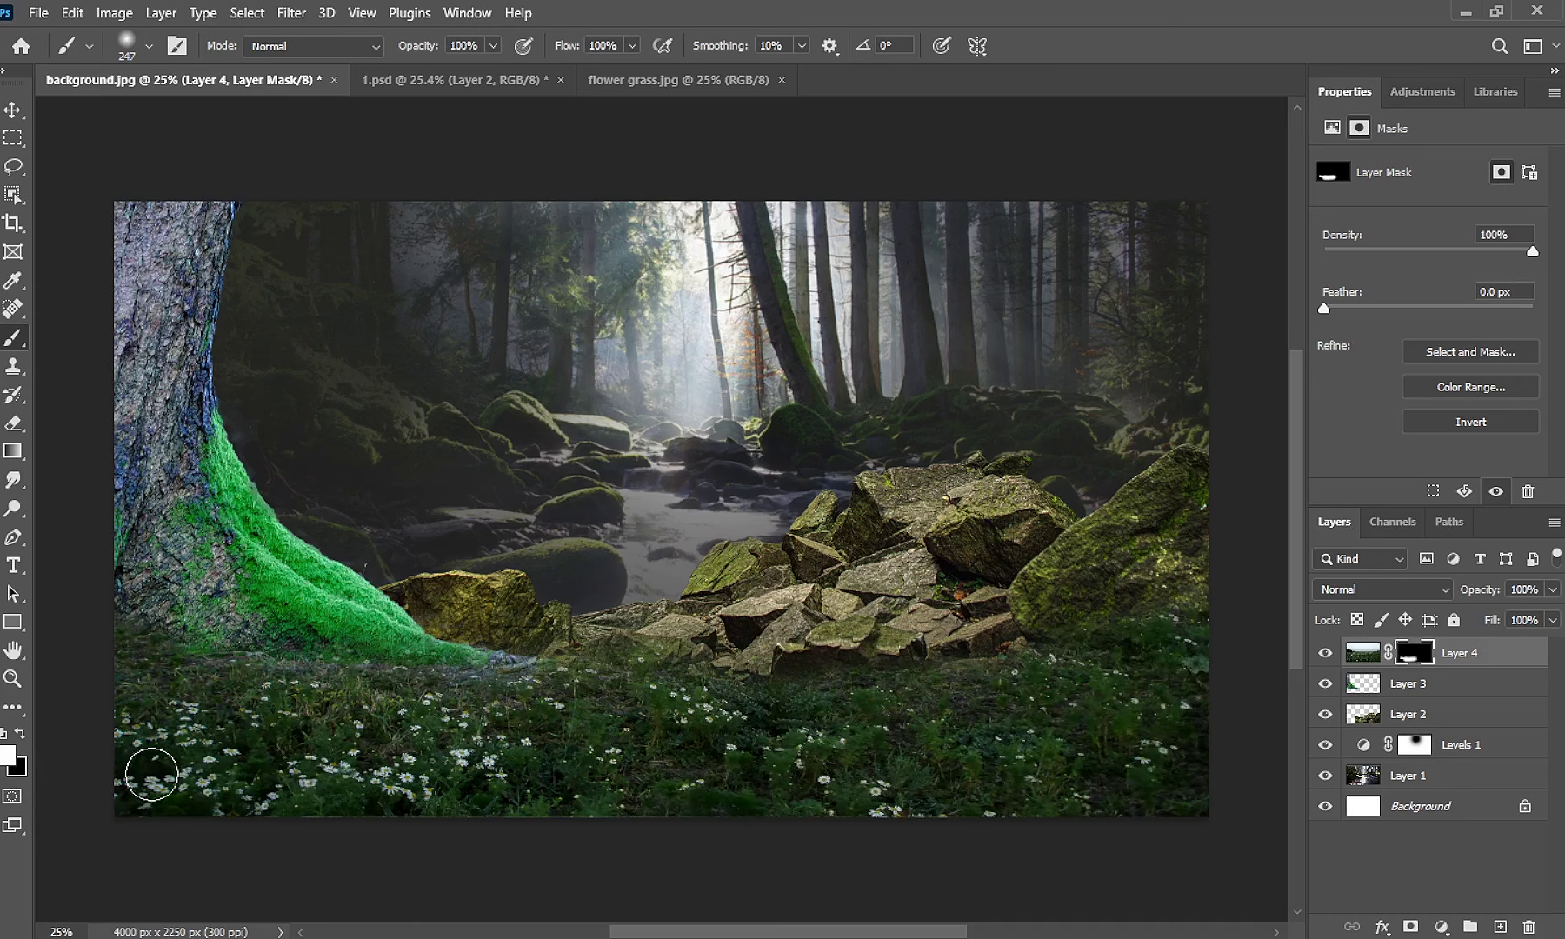
Zoom in on the tree roots and shrink the brush for fine mask work.
scroll(1093, 731, up, 2)
scroll(1093, 731, up, 2)
scroll(1093, 731, up, 1)
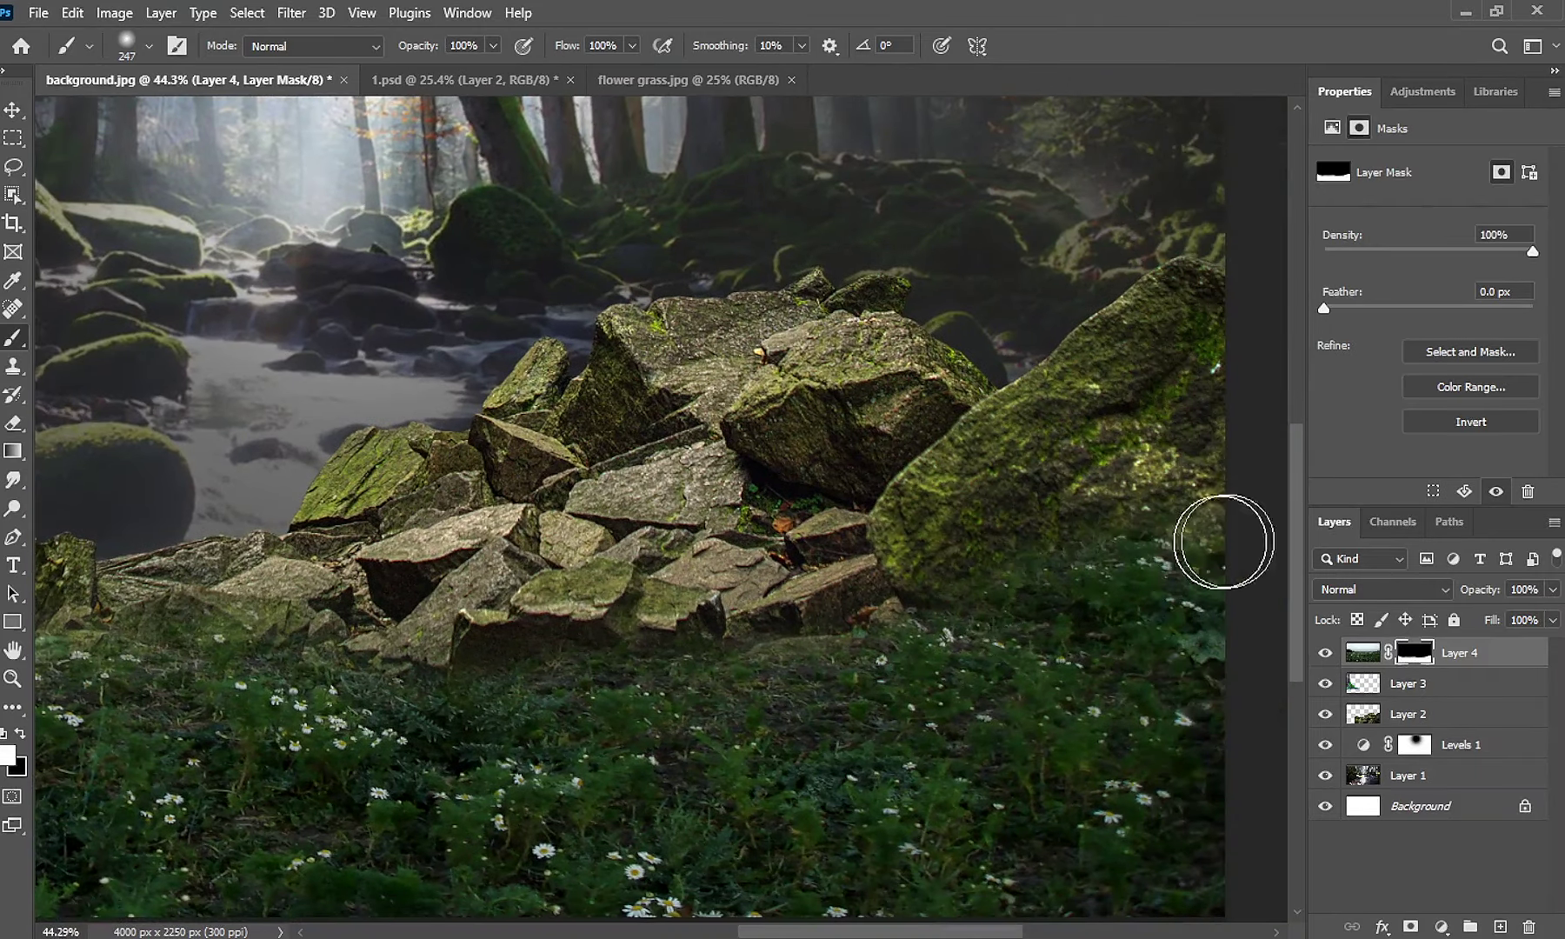
drag(1076, 647, 865, 675)
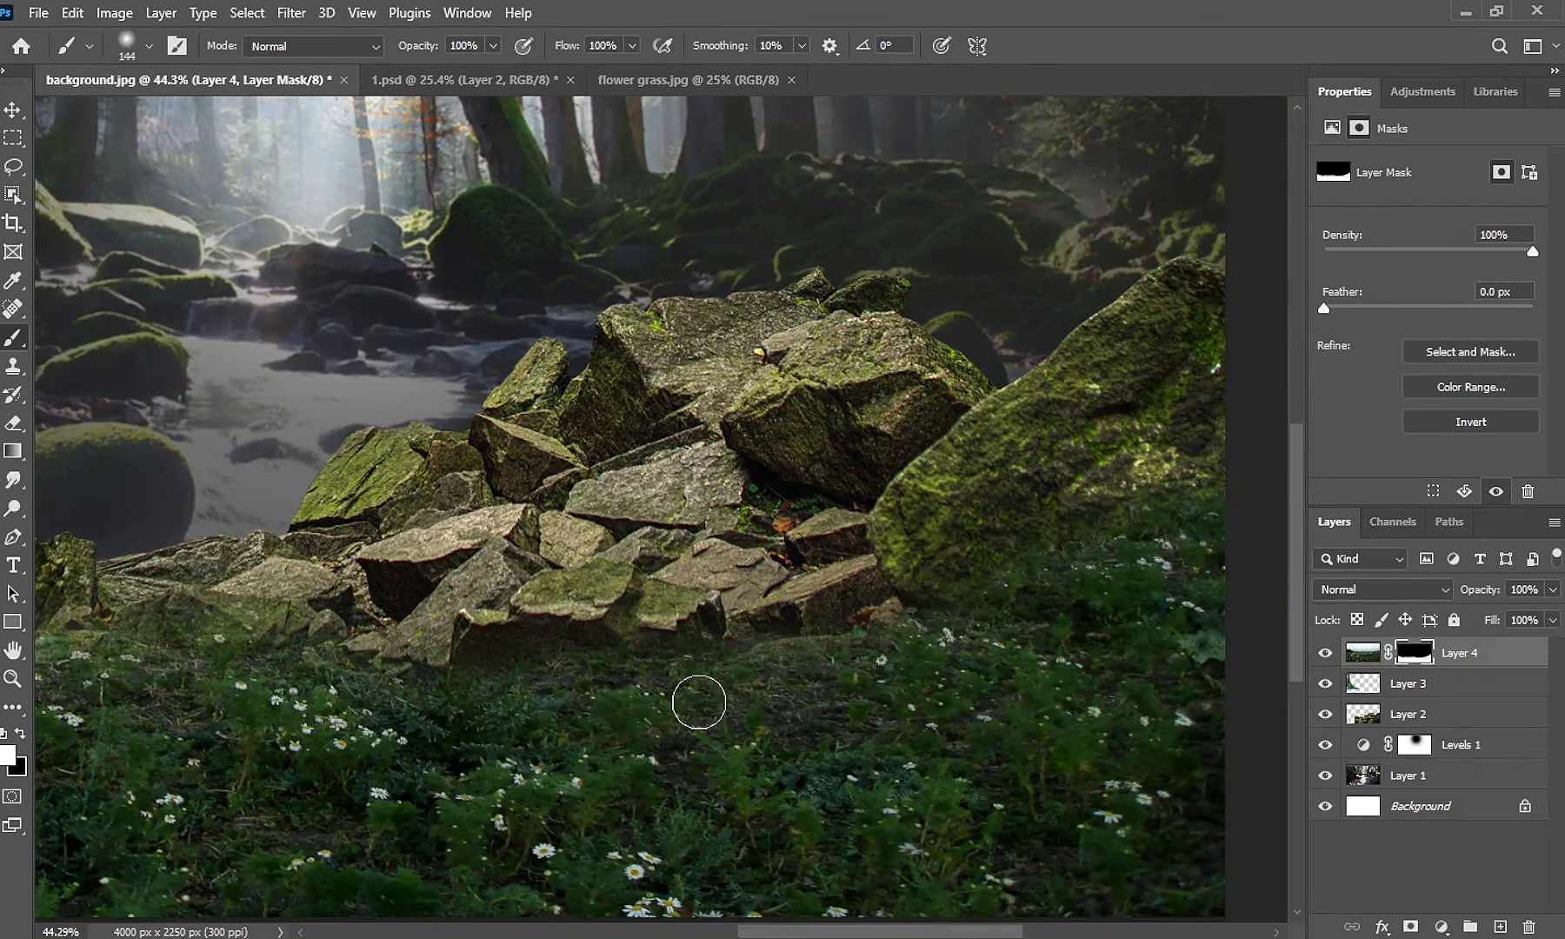
scroll(521, 675, left, 3)
scroll(565, 675, left, 3)
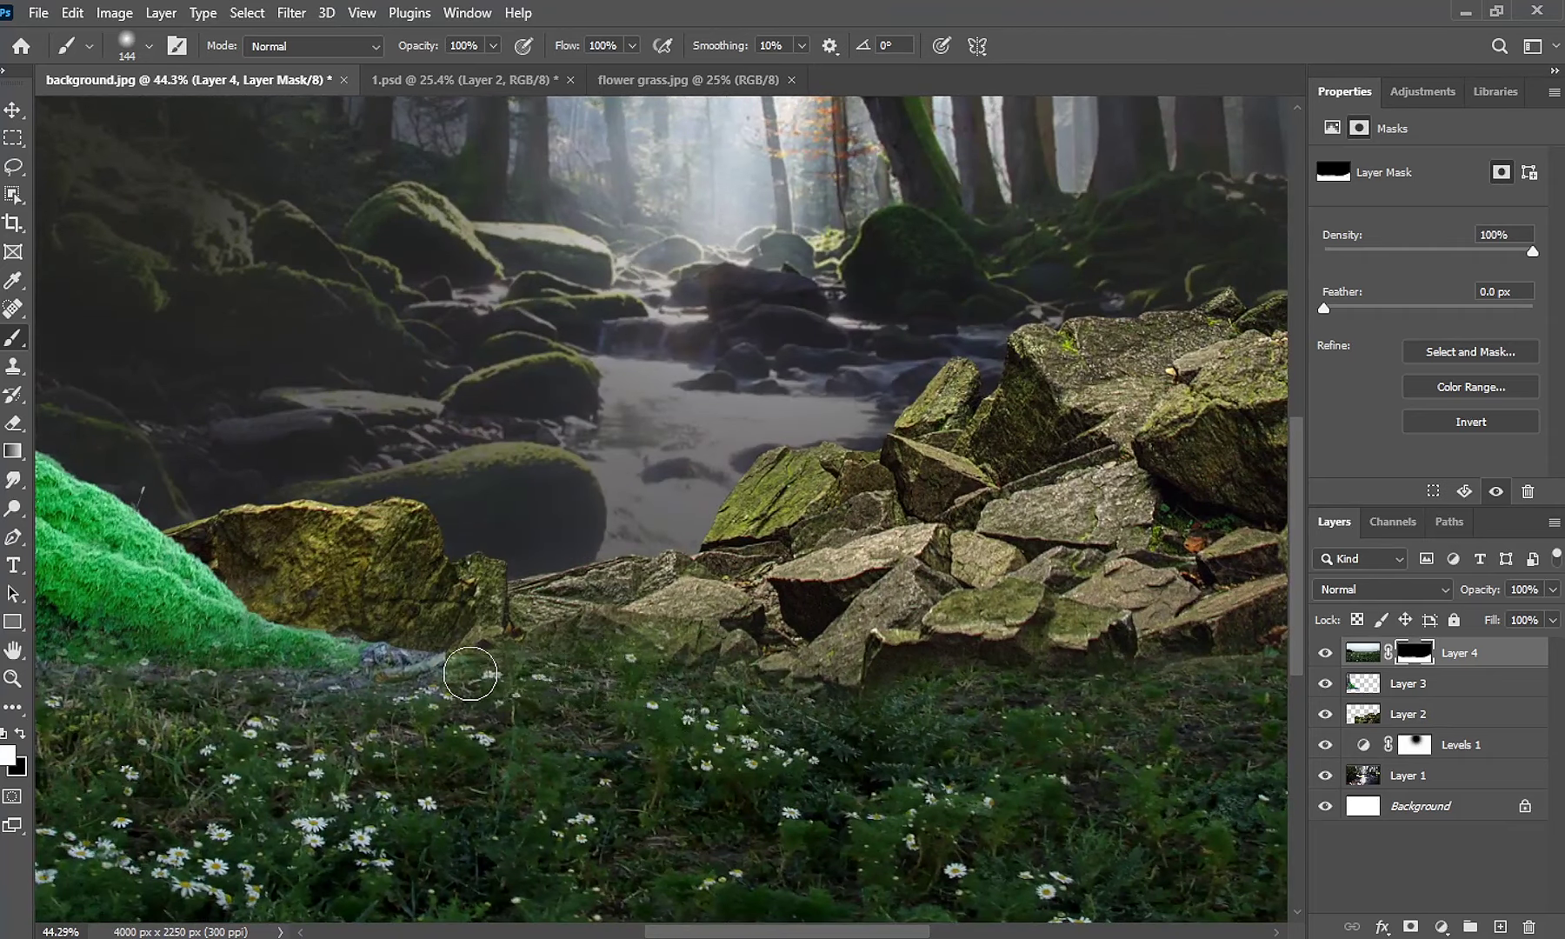
scroll(665, 669, left, 4)
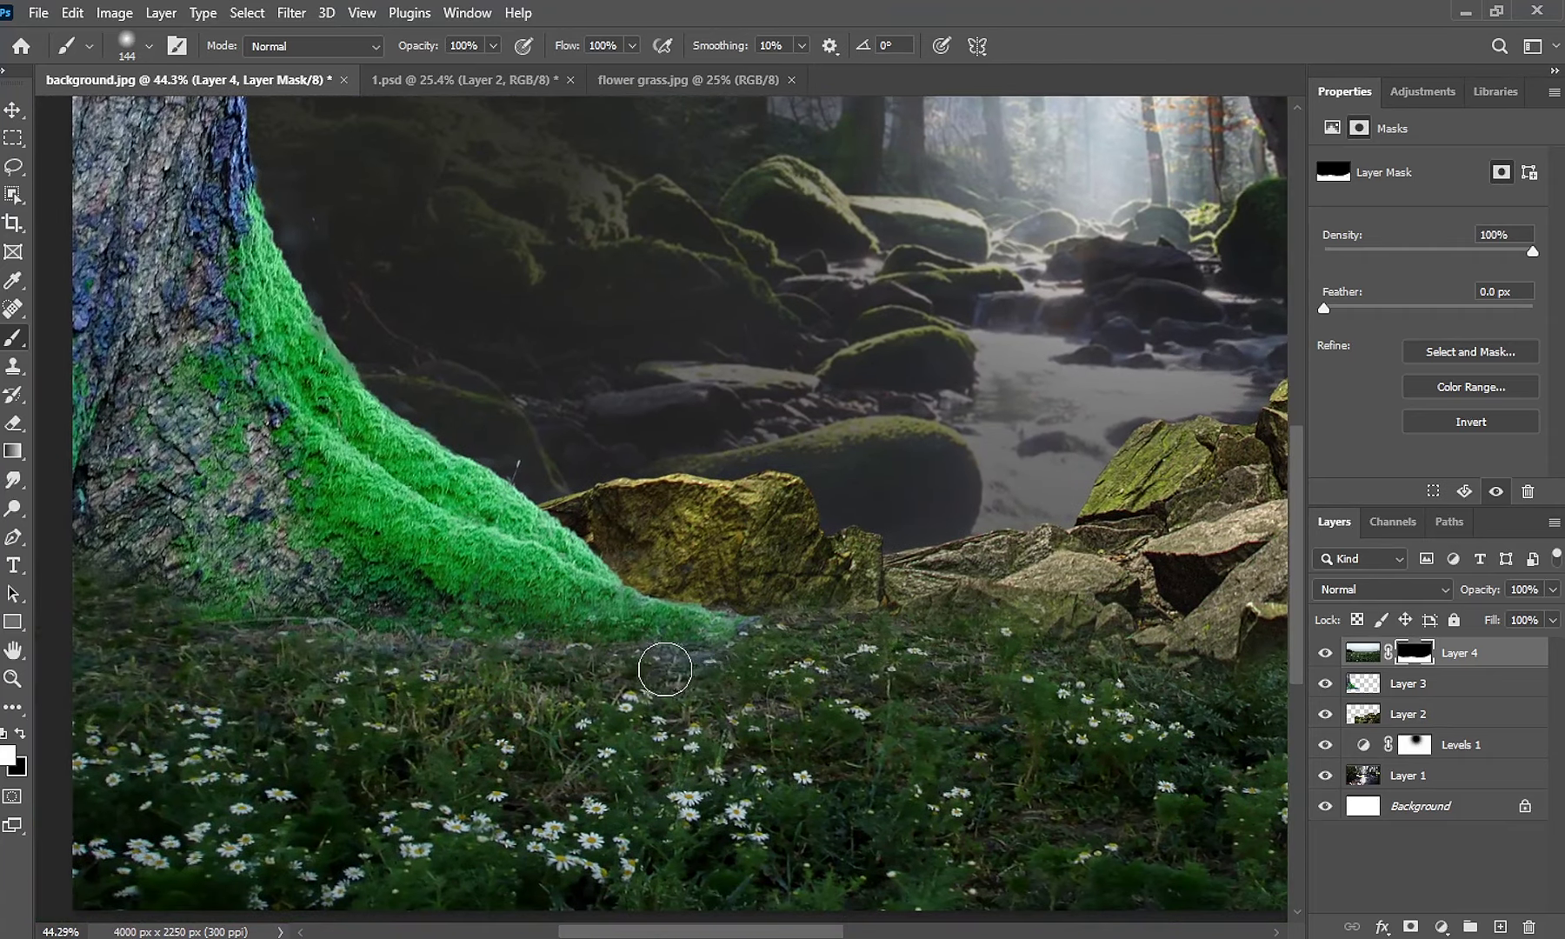
scroll(665, 669, up, 5)
drag(513, 629, 486, 628)
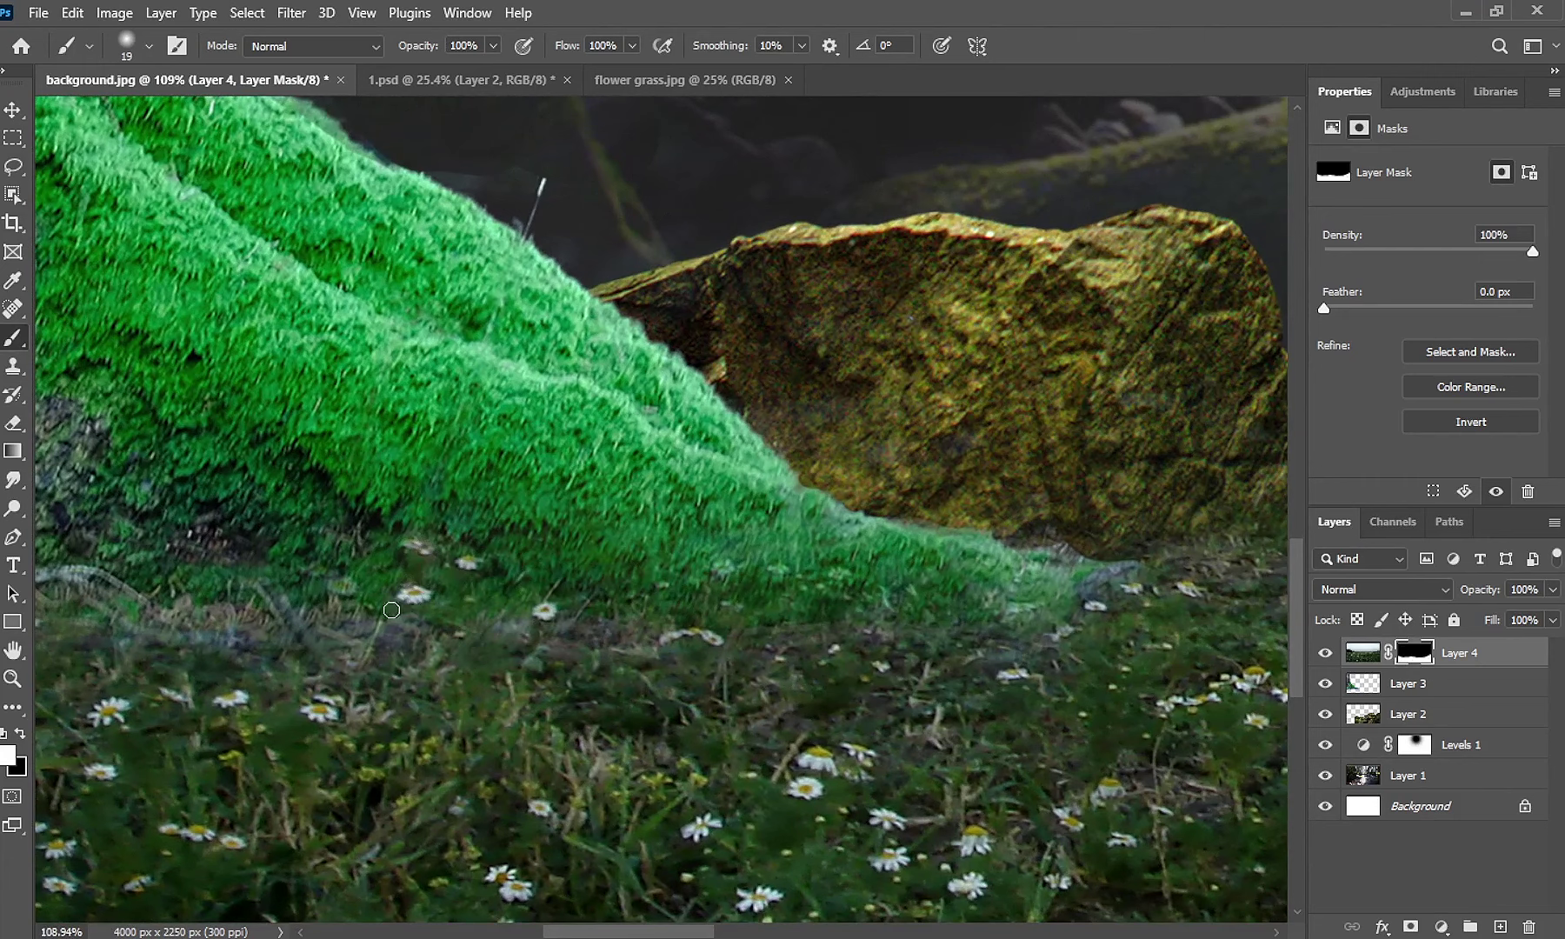
Paint the grass mask edge to hide the light line along the roots, then zoom out.
drag(276, 599, 593, 582)
drag(391, 607, 419, 607)
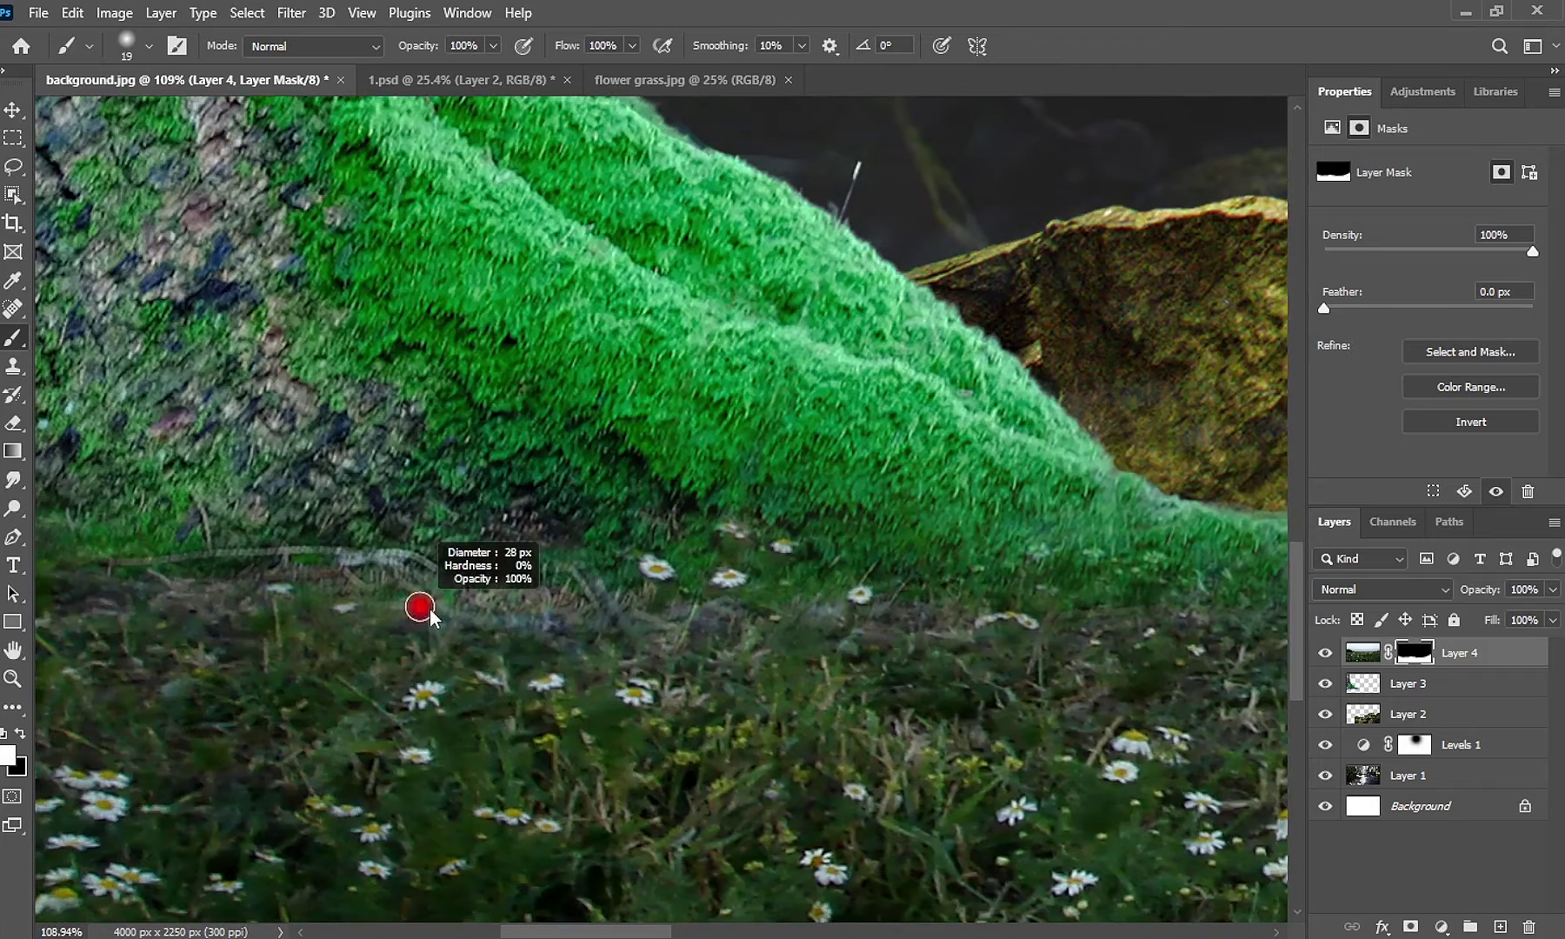
drag(515, 611, 499, 573)
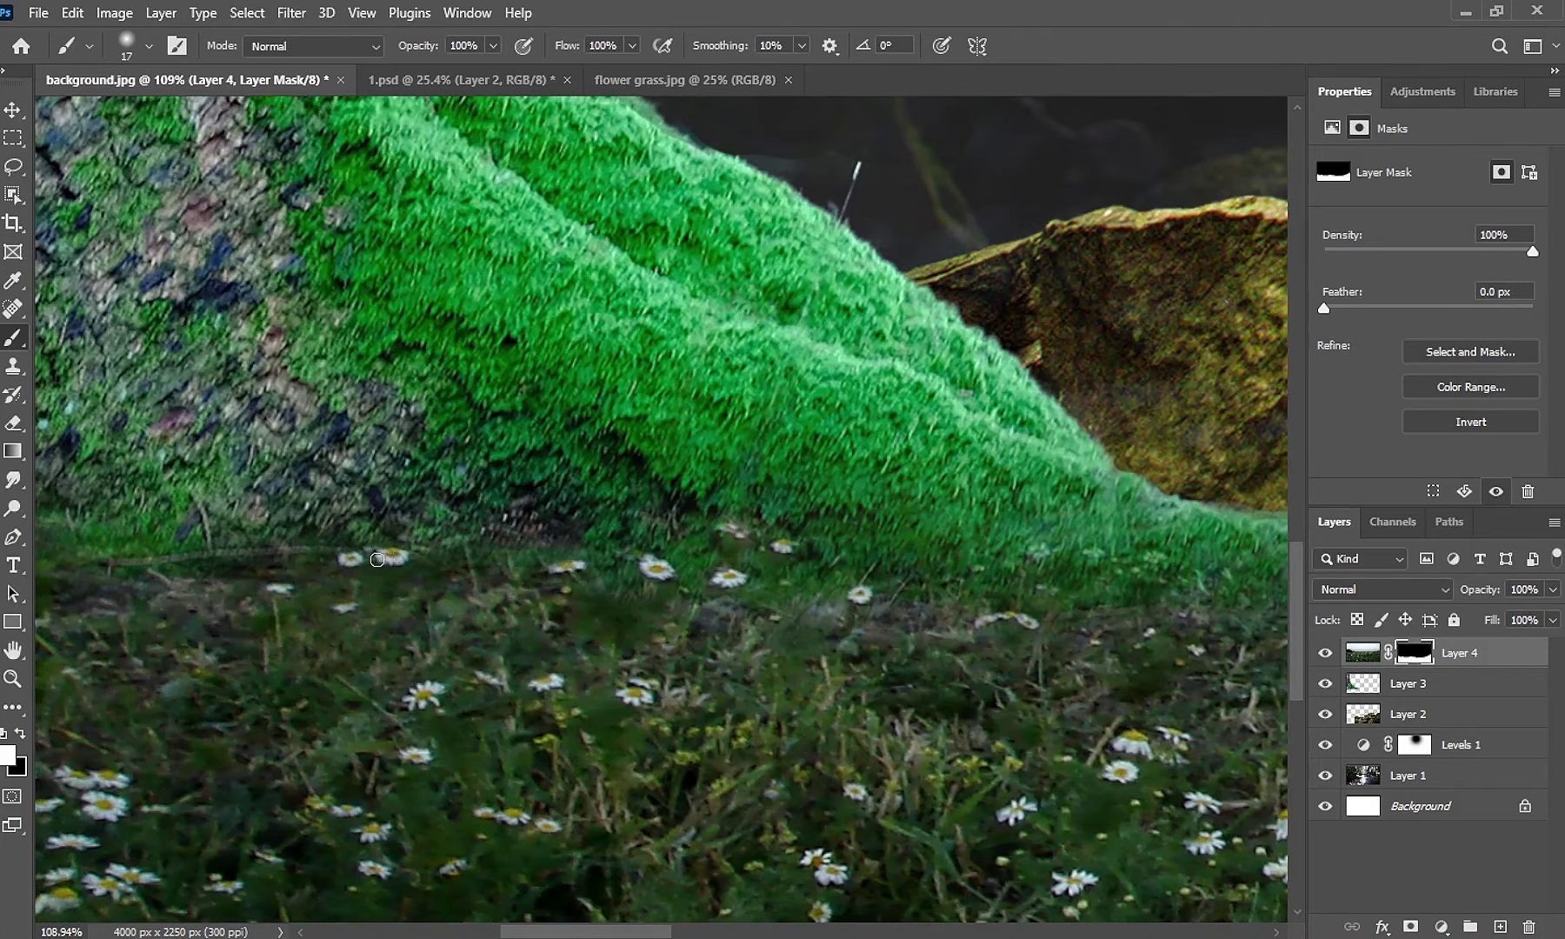
drag(327, 561, 147, 561)
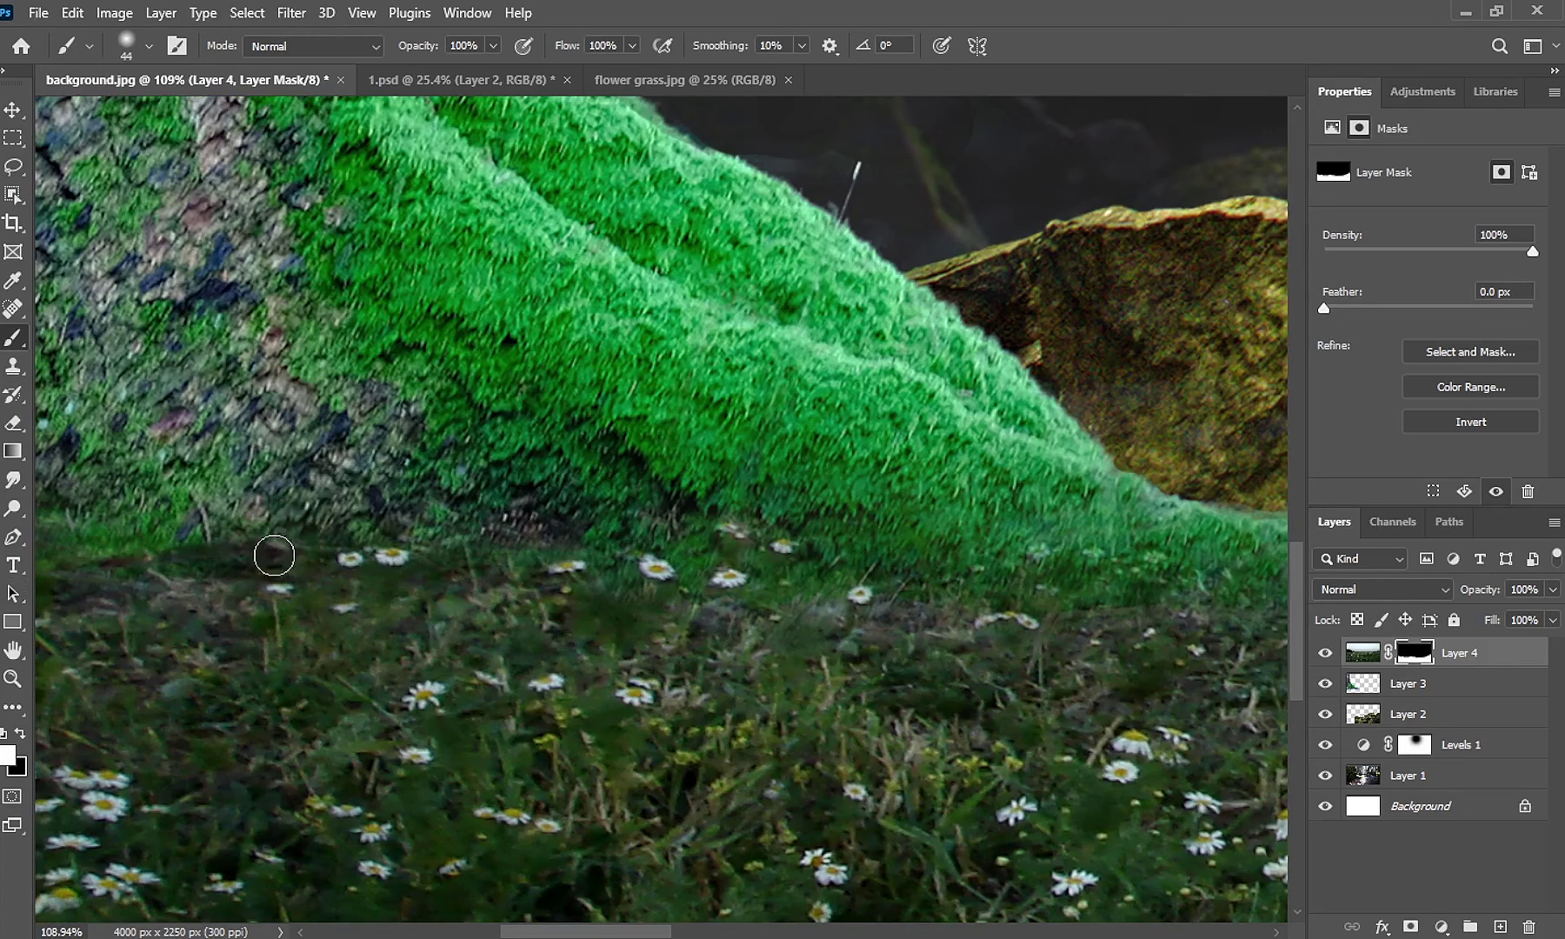
scroll(695, 384, down, 5)
scroll(695, 384, down, 1)
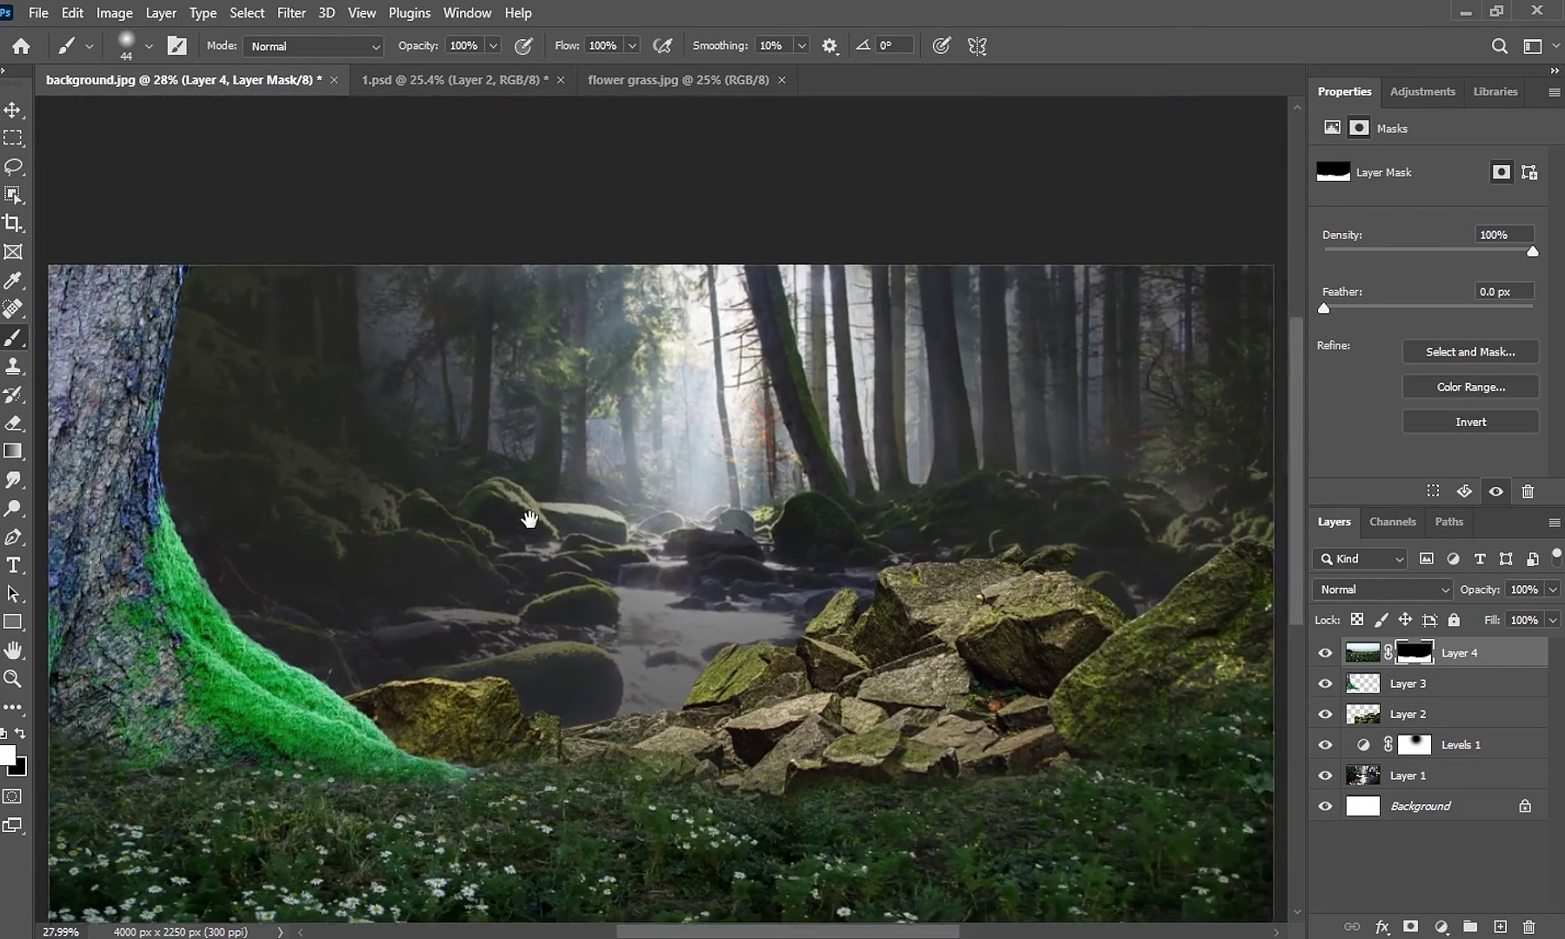
click(1360, 686)
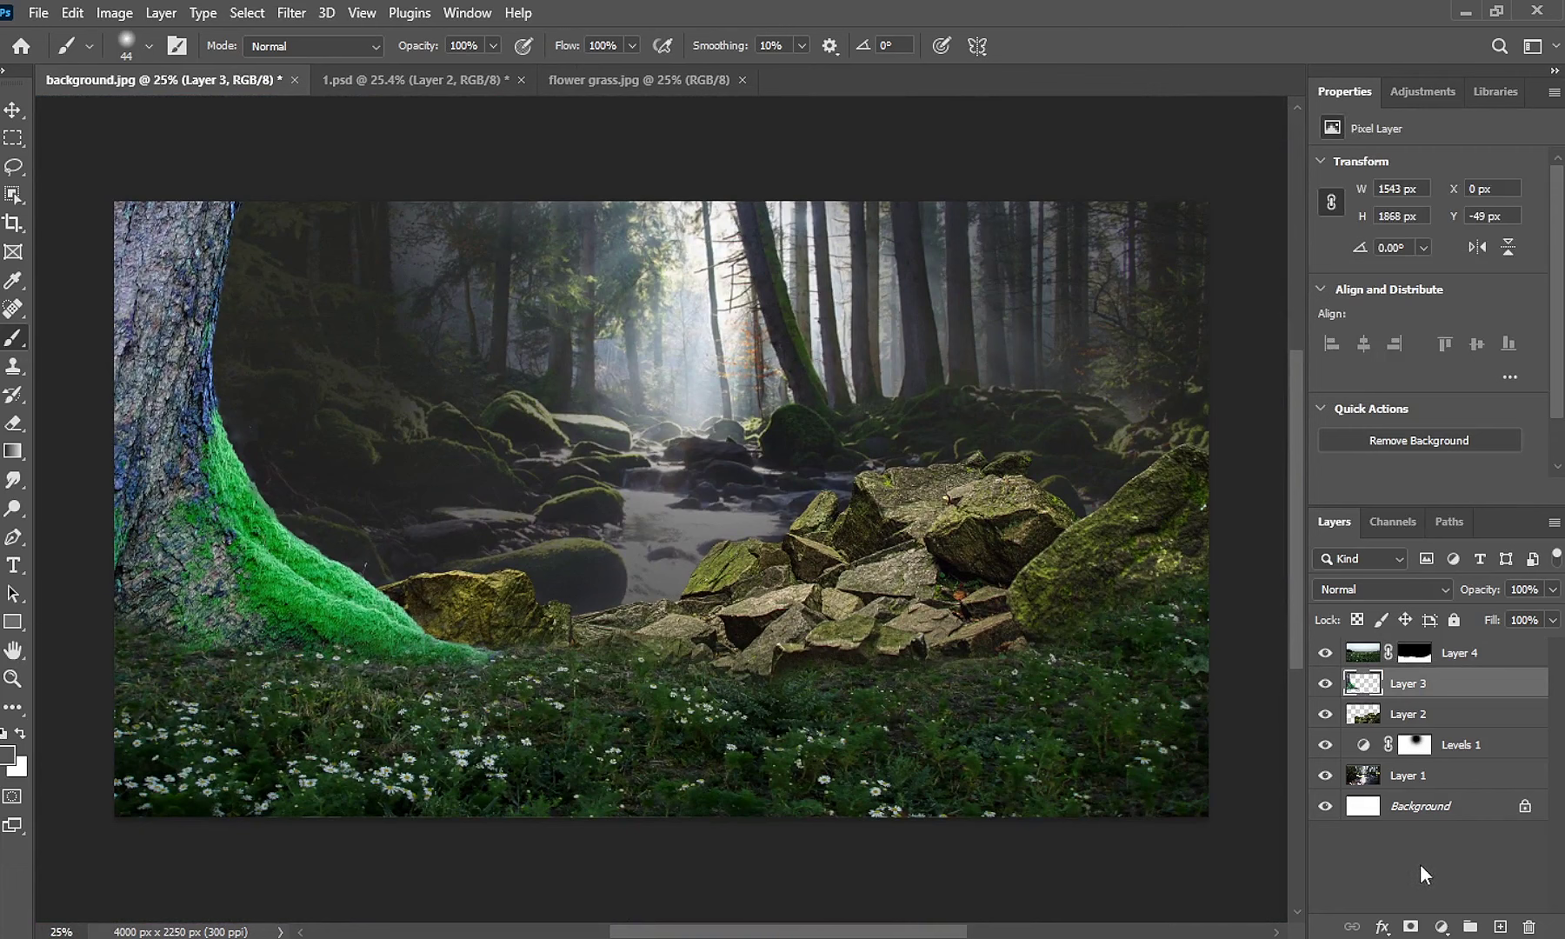
Add a Color Balance clipped to the tree (midtones +100, −32, −100), masked off the upper trunk.
click(1441, 926)
click(1452, 727)
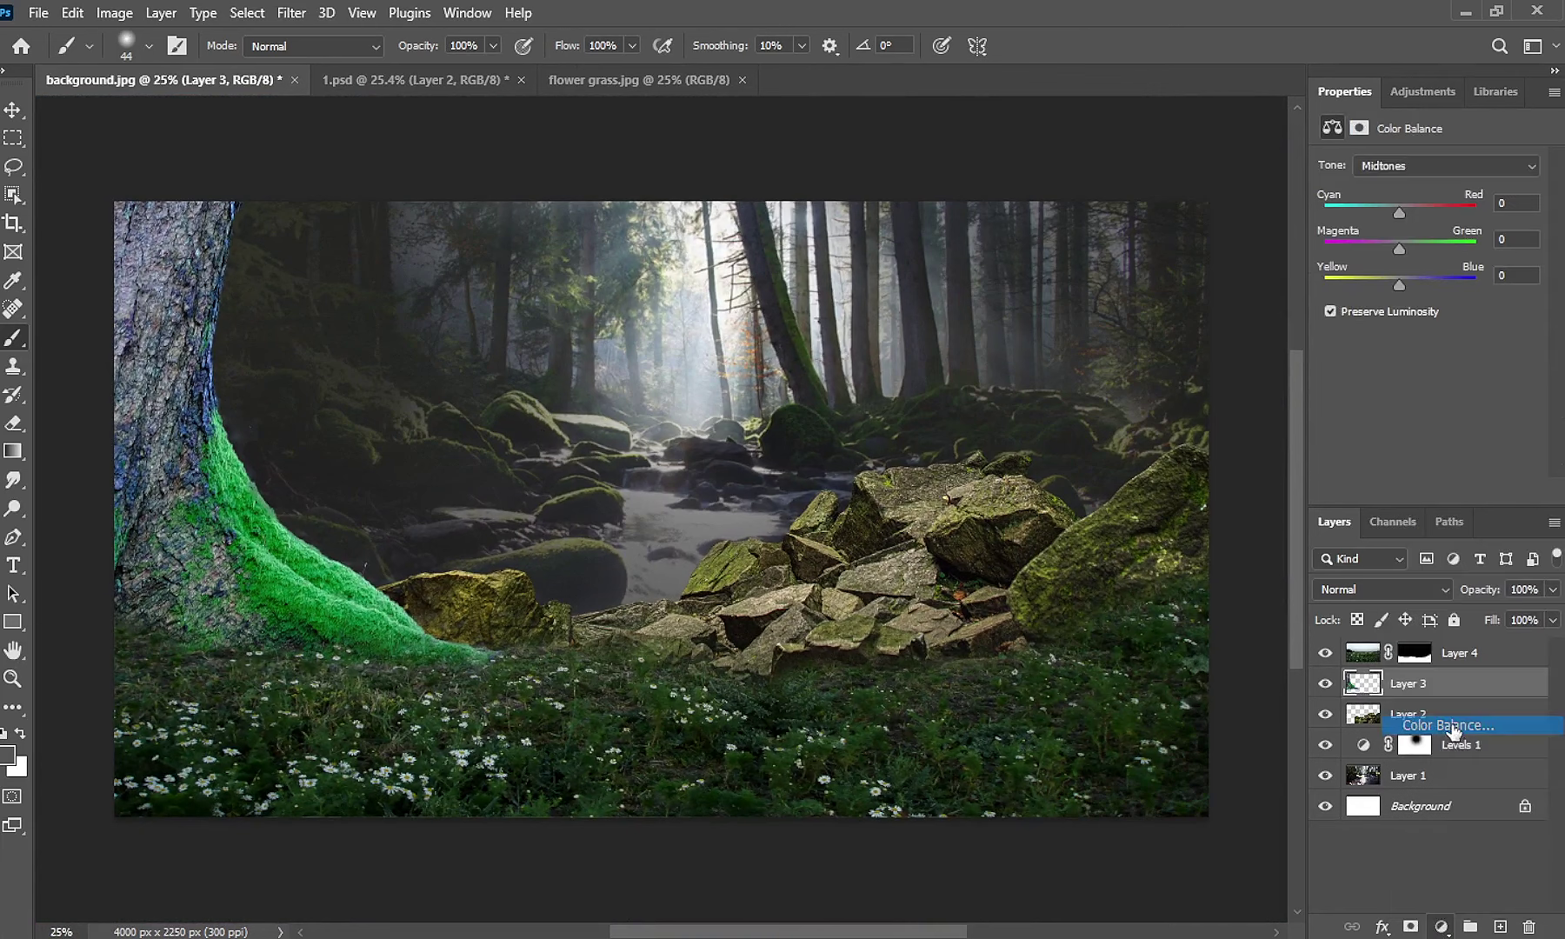
drag(1397, 219, 1500, 200)
drag(1396, 289, 1317, 291)
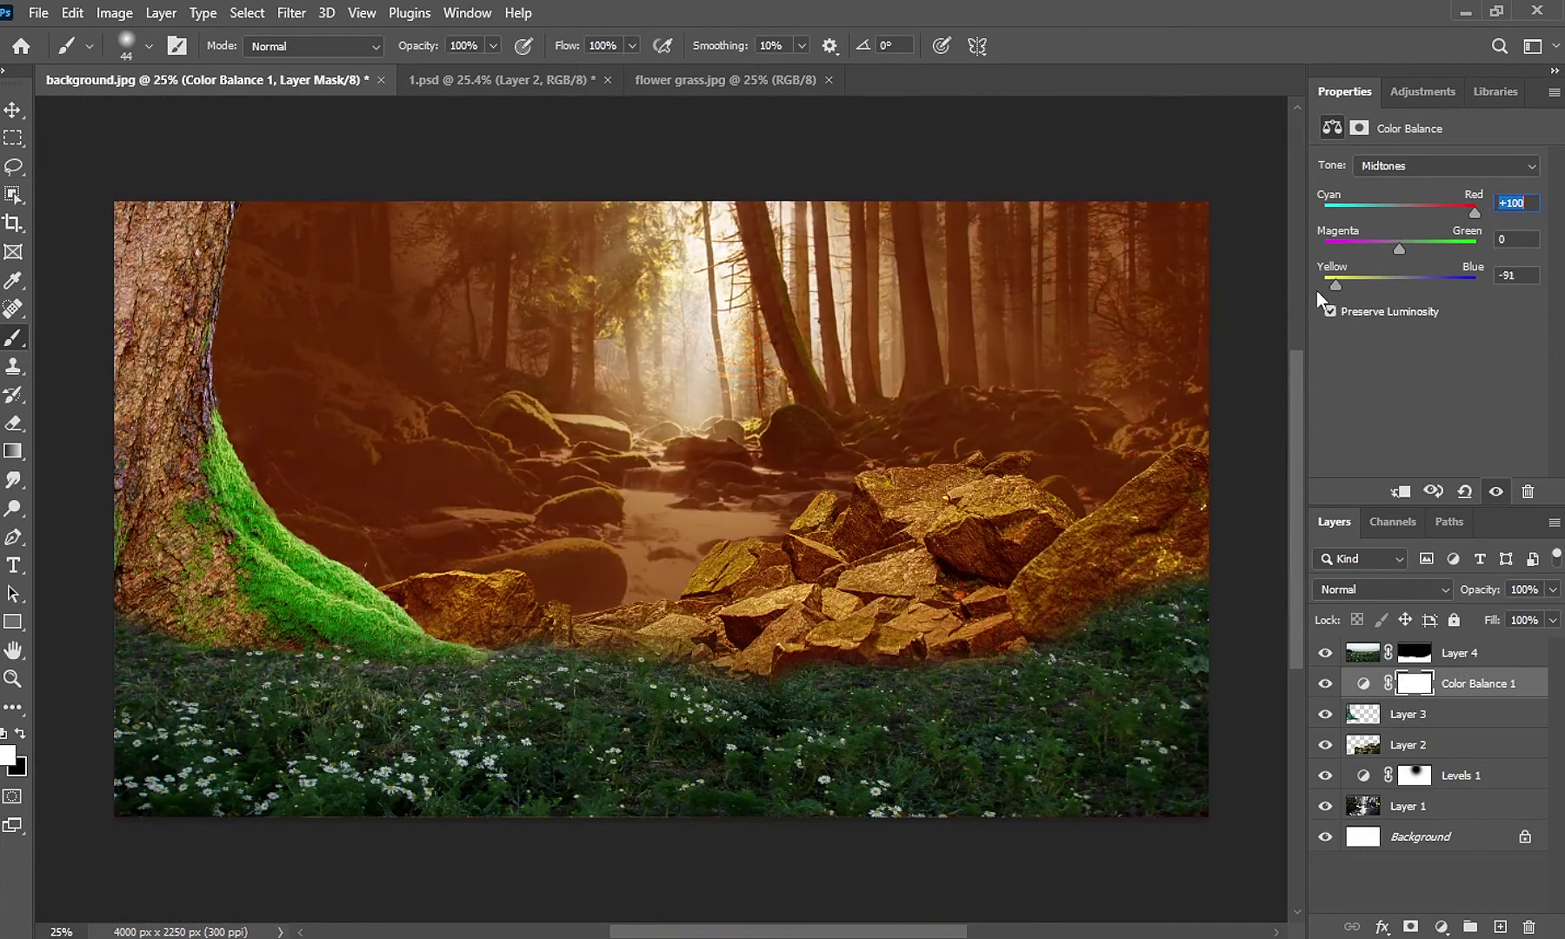
click(1398, 493)
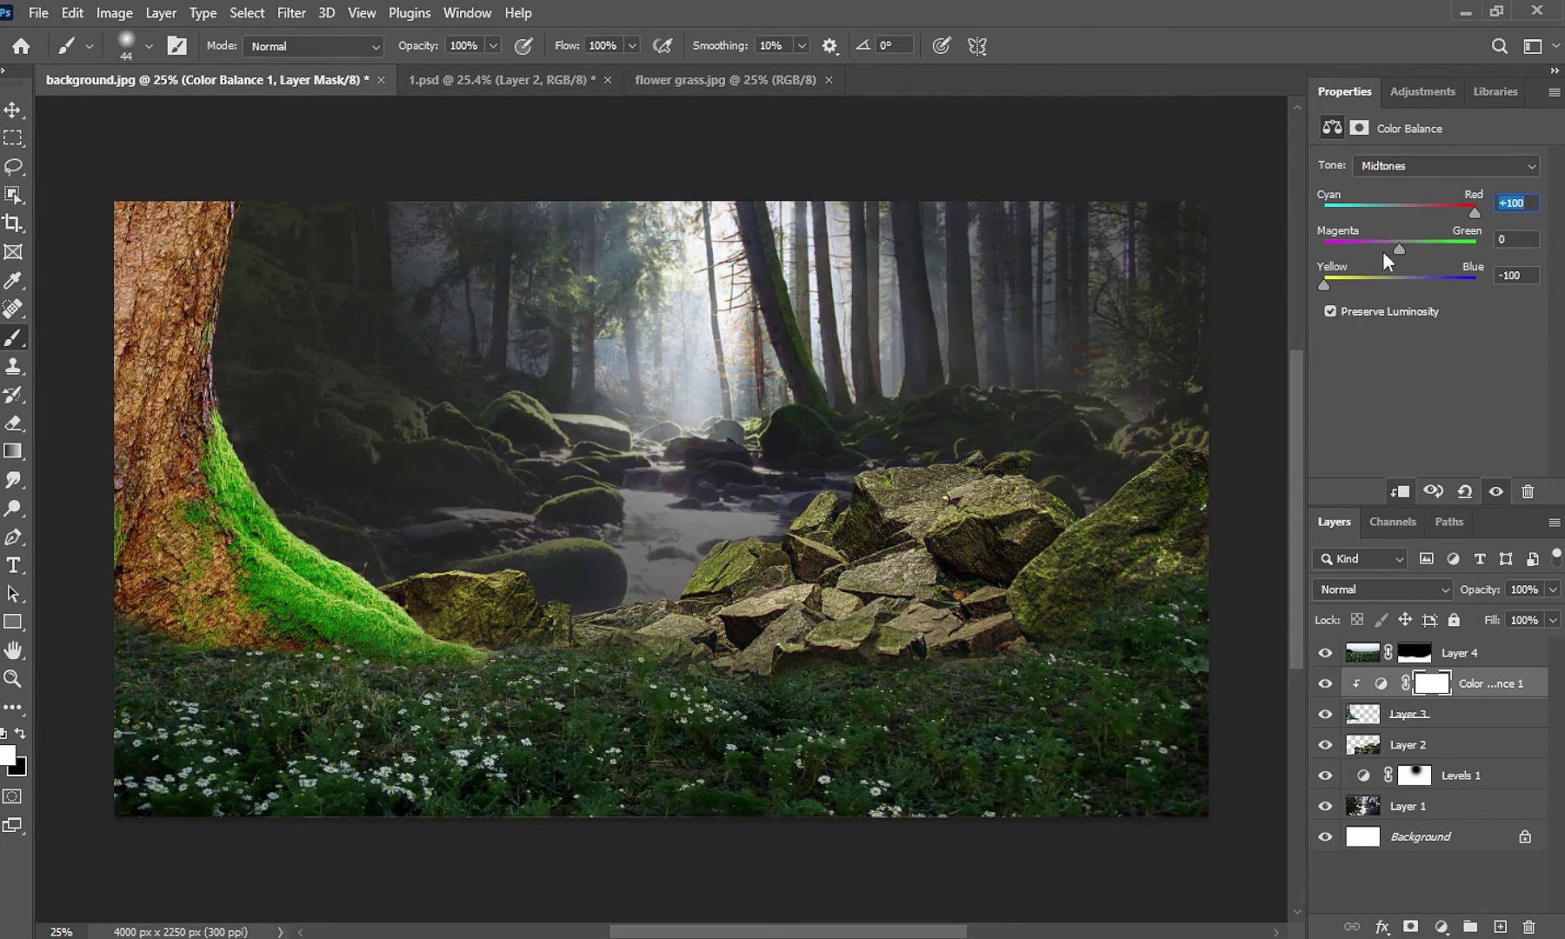
drag(1401, 252, 1382, 258)
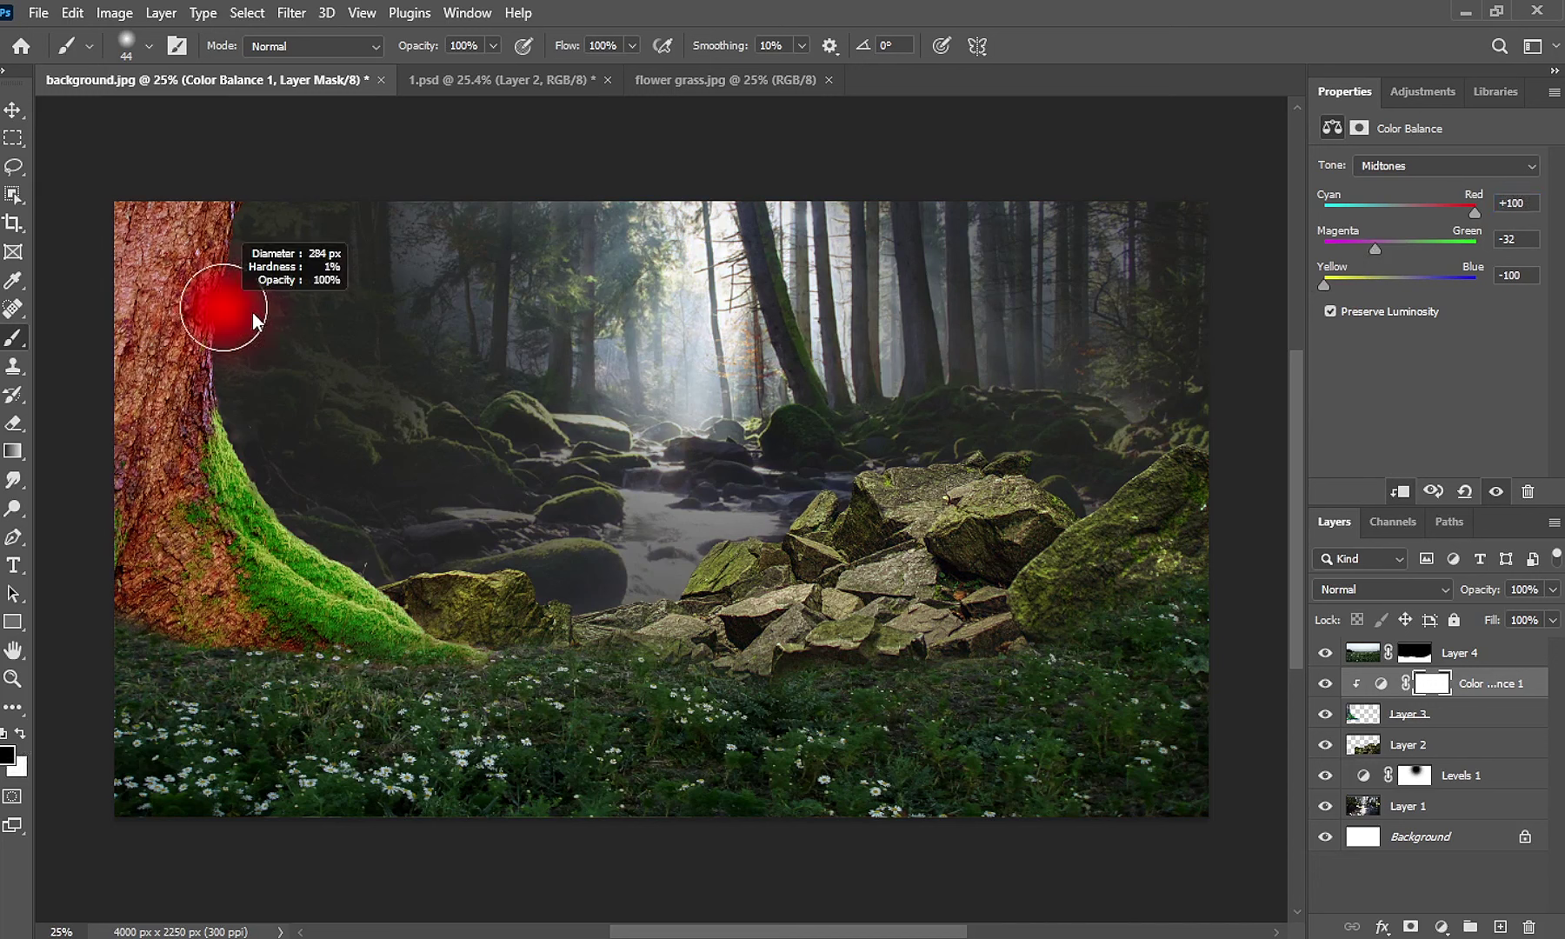
drag(222, 300, 215, 260)
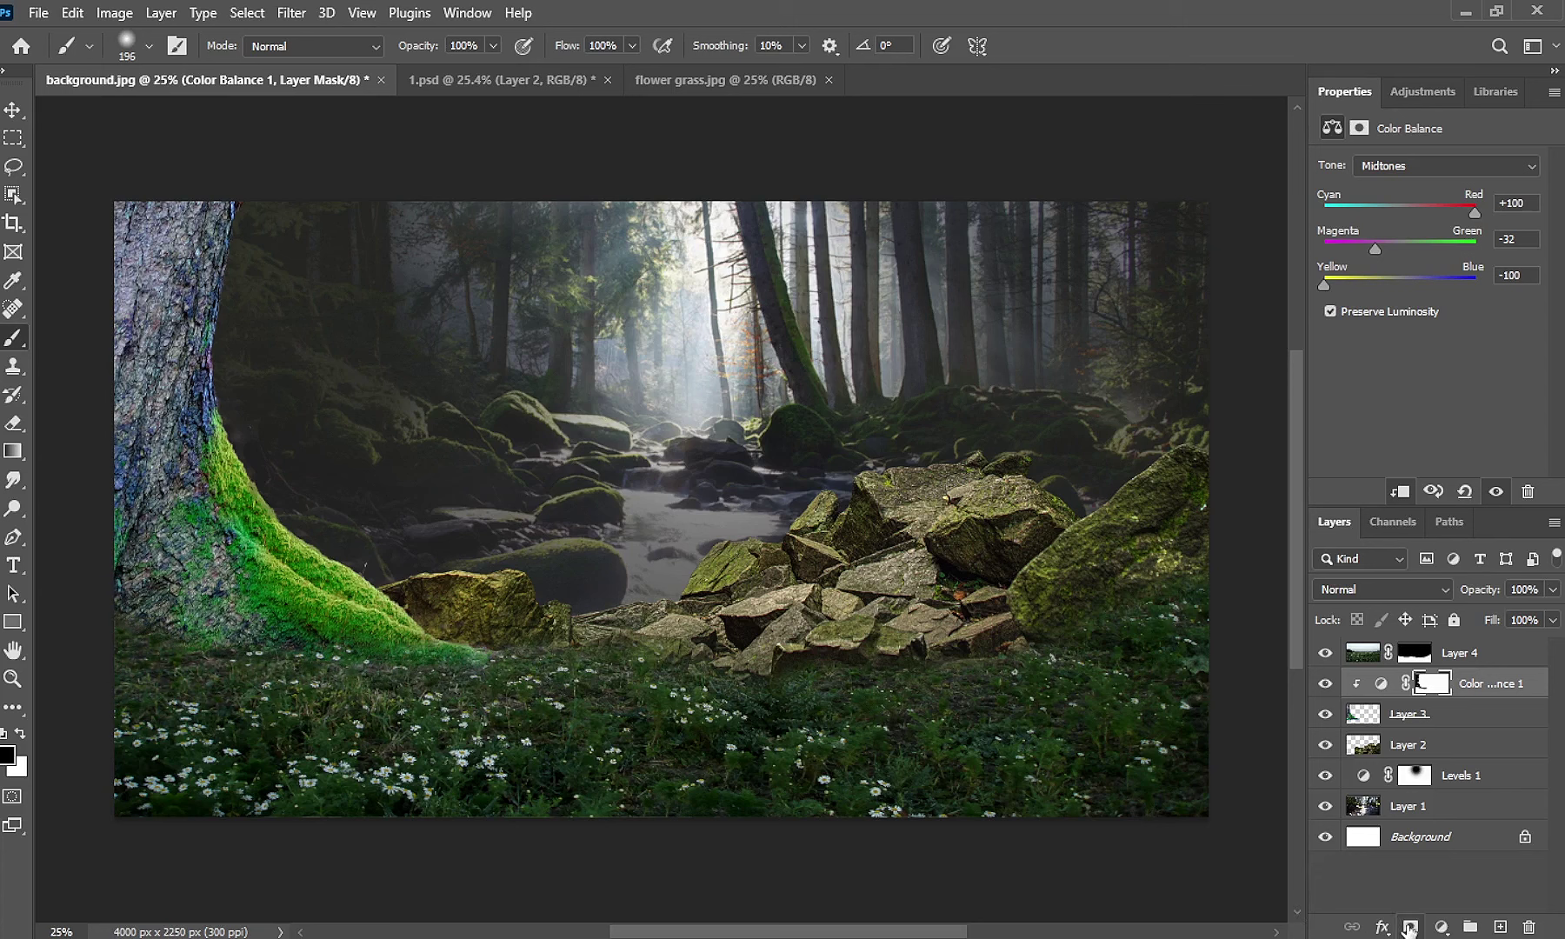
Add a Levels adjustment clipped to the mossy tree with output white 118.
click(1440, 927)
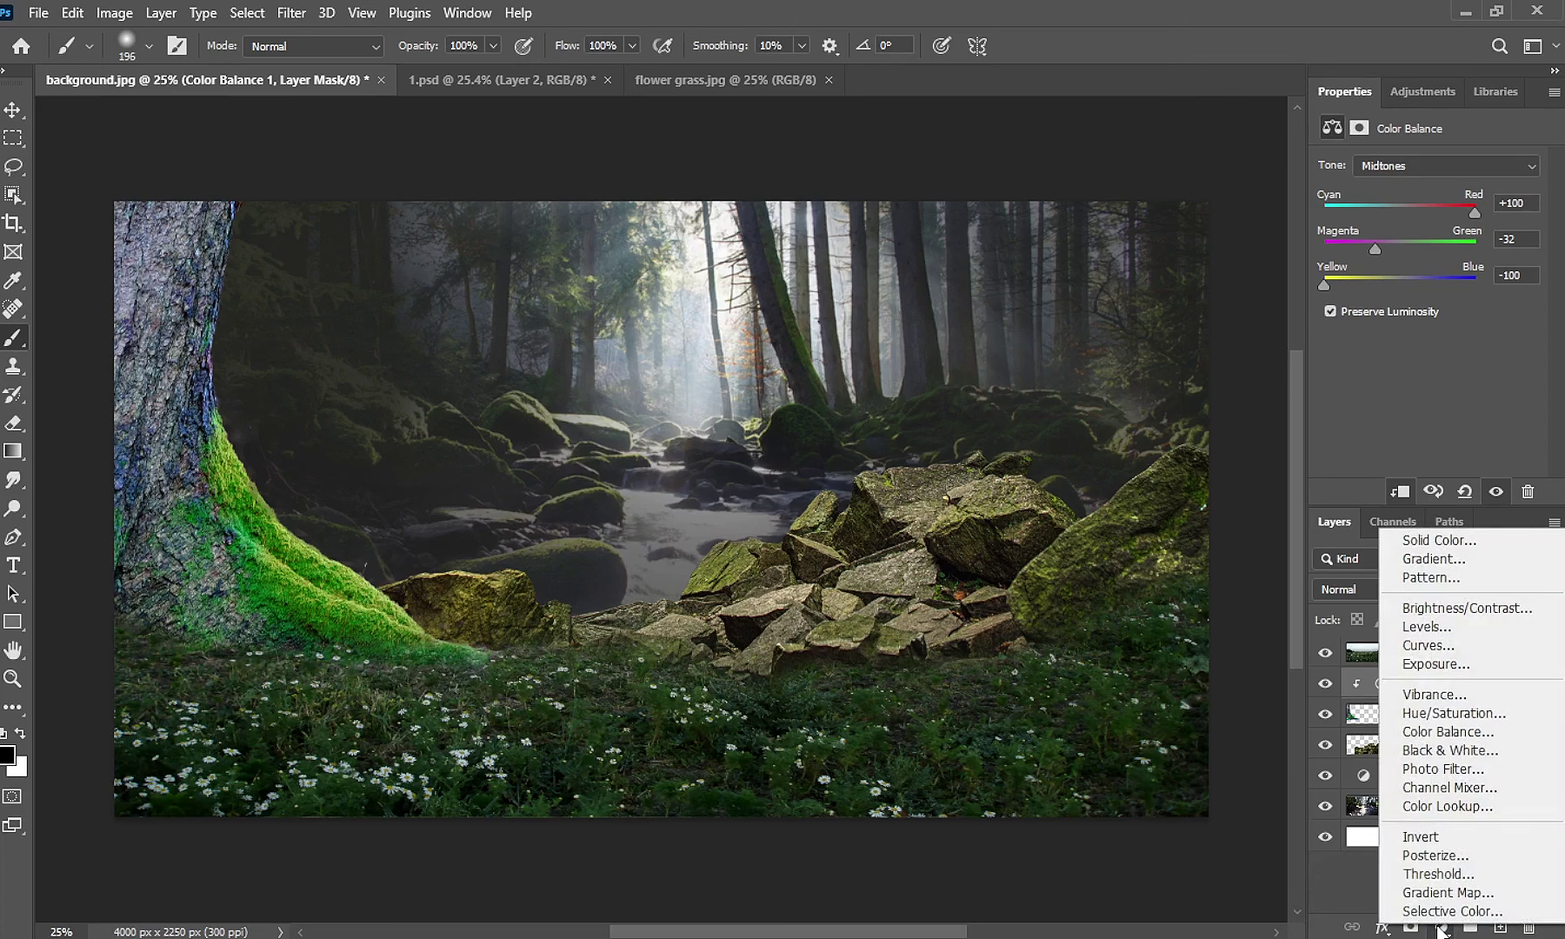
click(1445, 604)
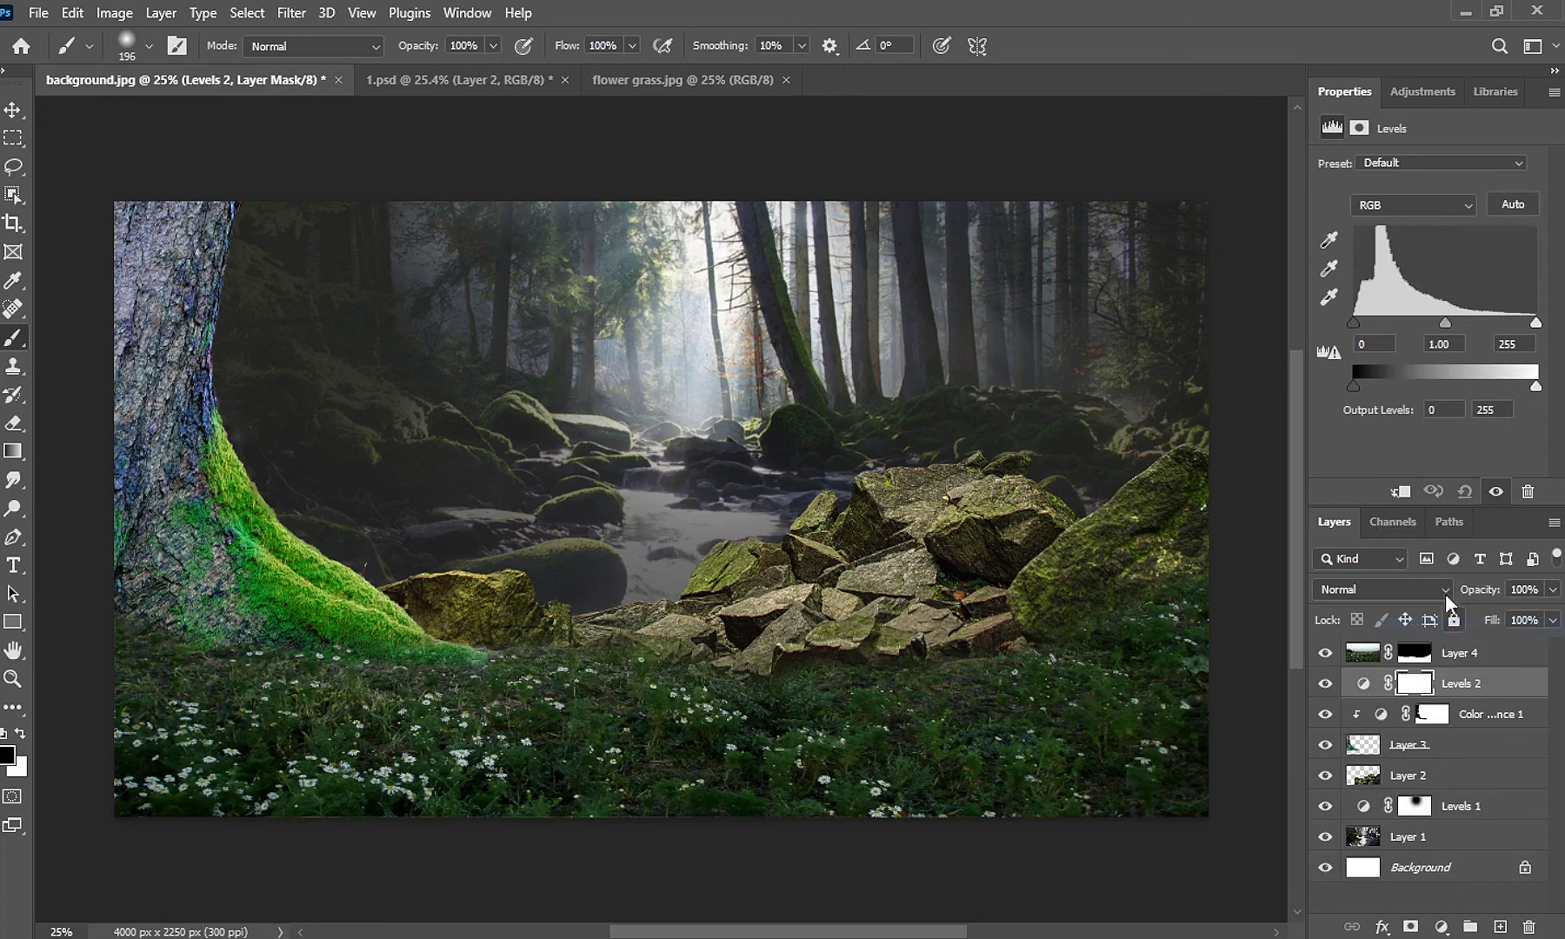
click(1399, 492)
drag(1536, 386, 1439, 387)
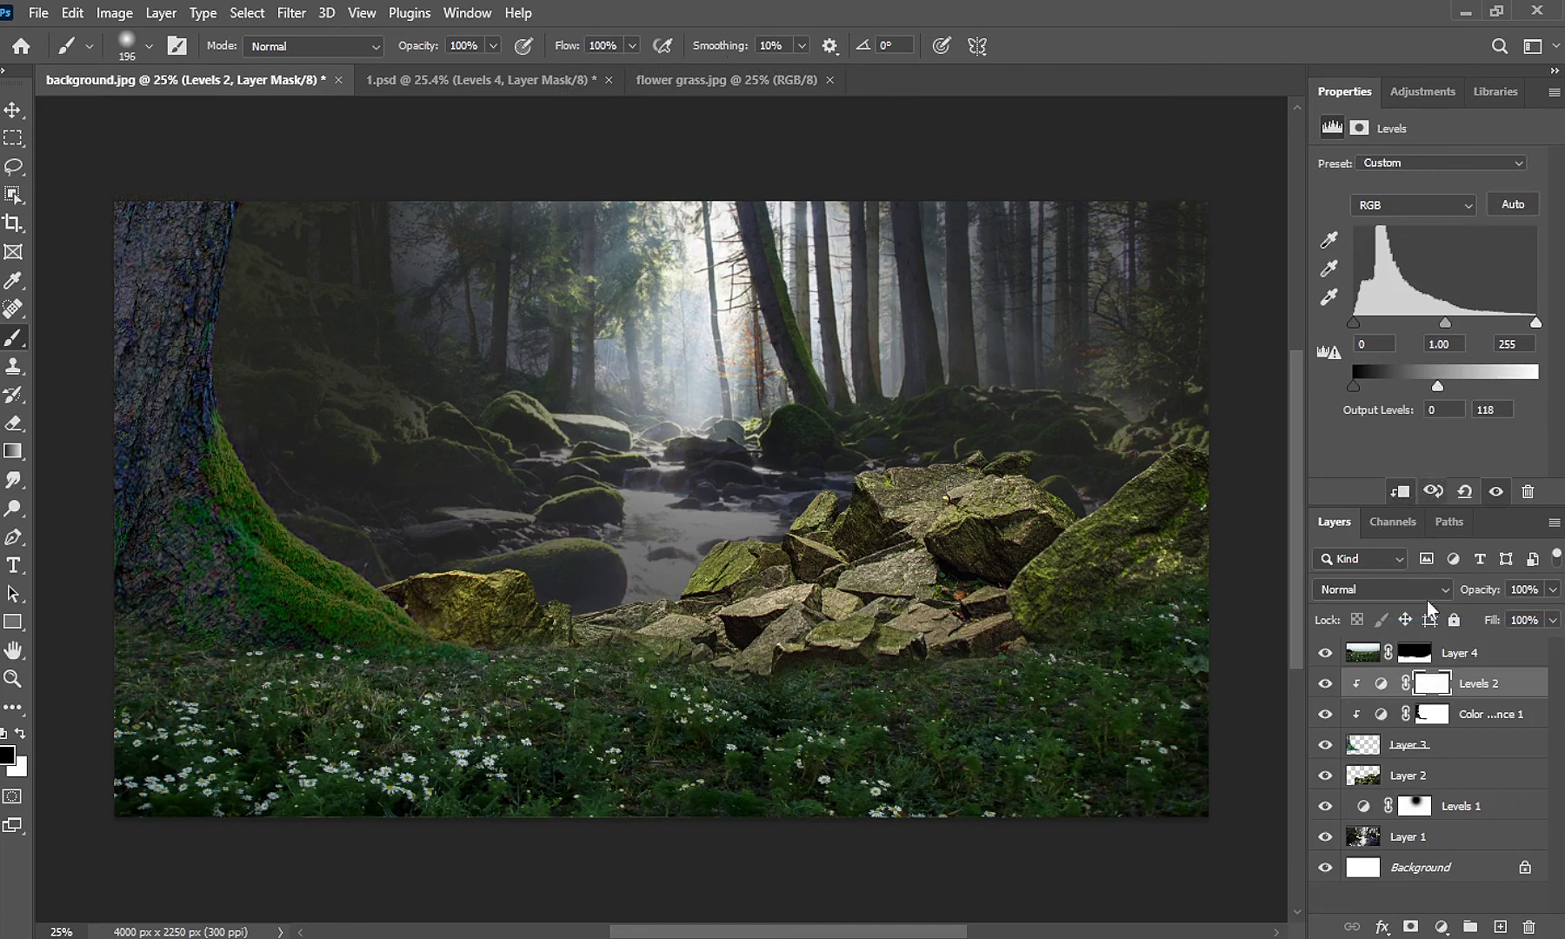
Add another Levels adjustment clipped to Layer 2.
click(1426, 774)
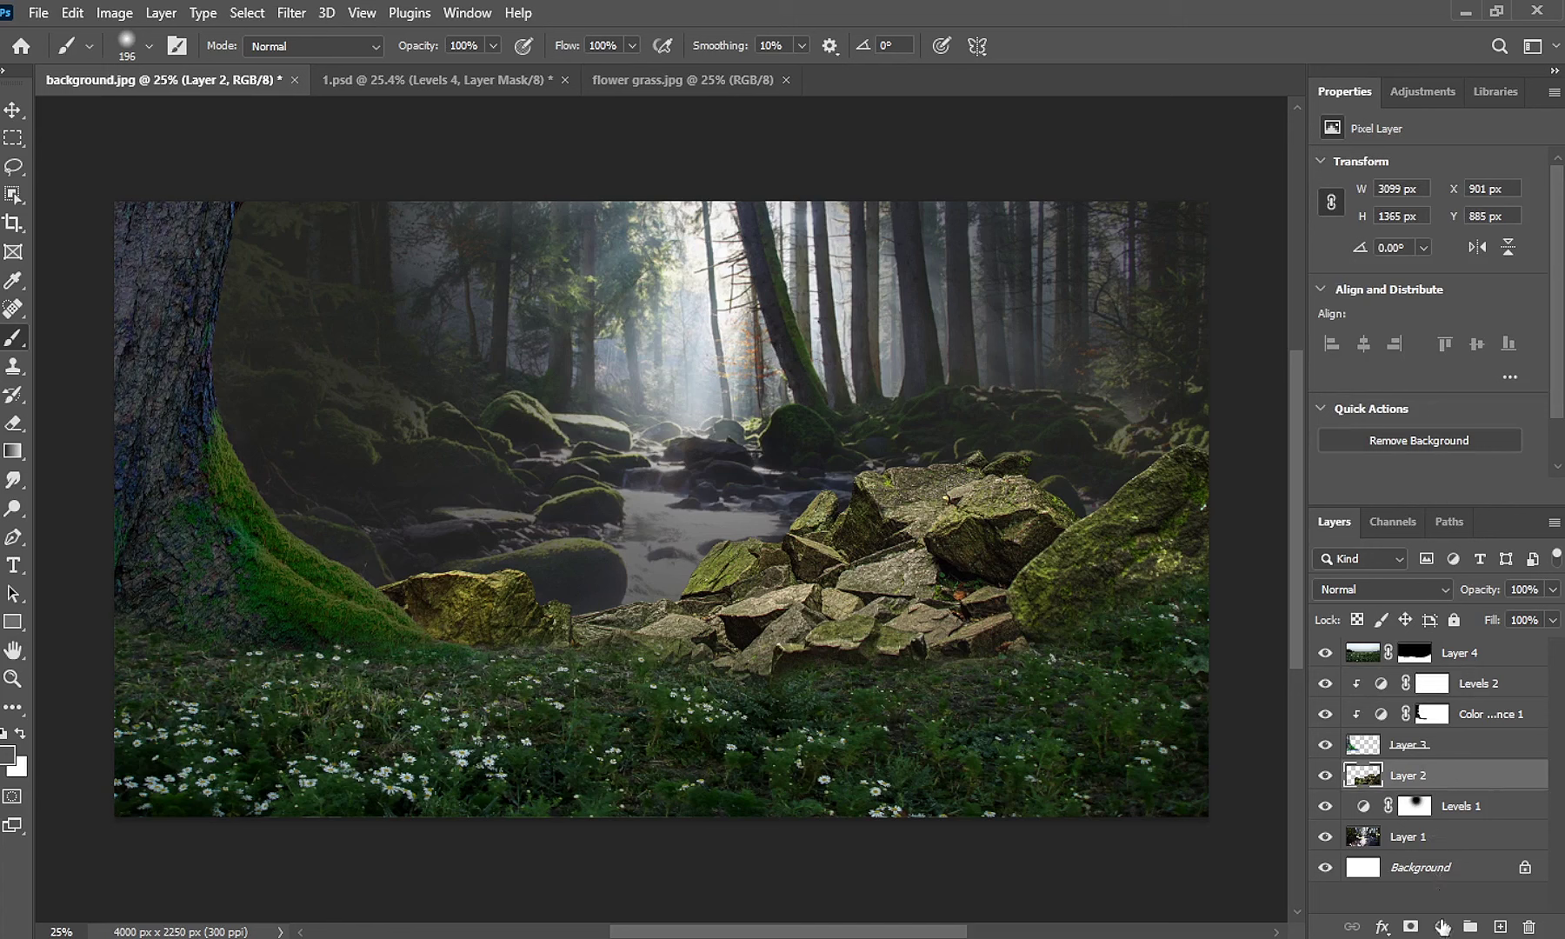
click(1440, 926)
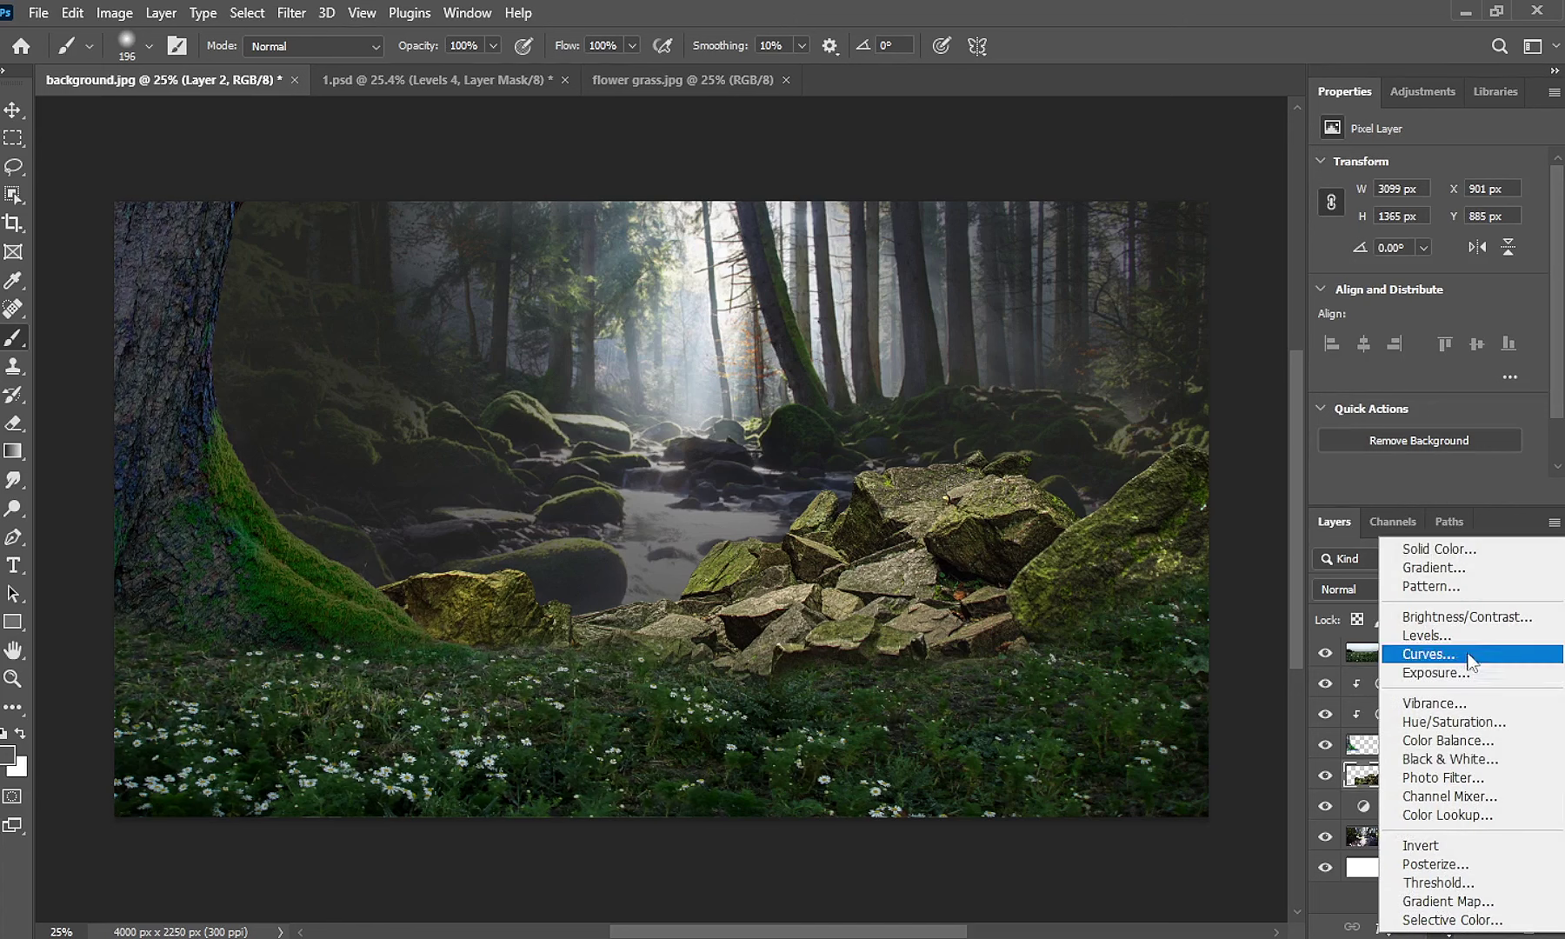
click(1442, 635)
click(1400, 492)
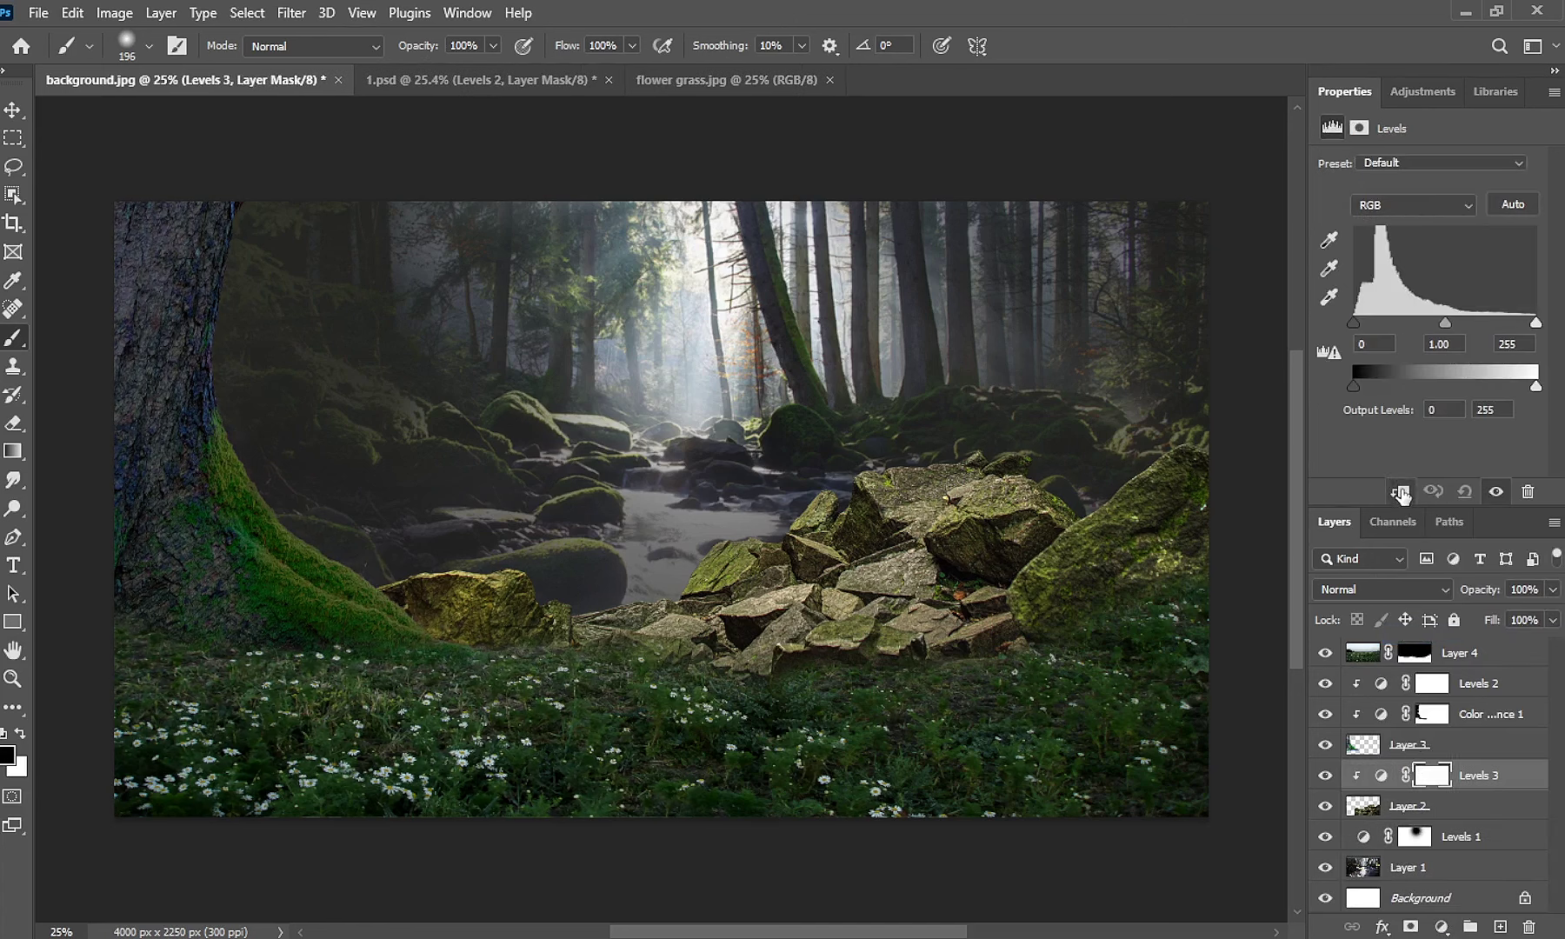
Set the rocks' Levels output white to 147 and add Color Balance with cyan −25, blue +14.
drag(1537, 389, 1461, 389)
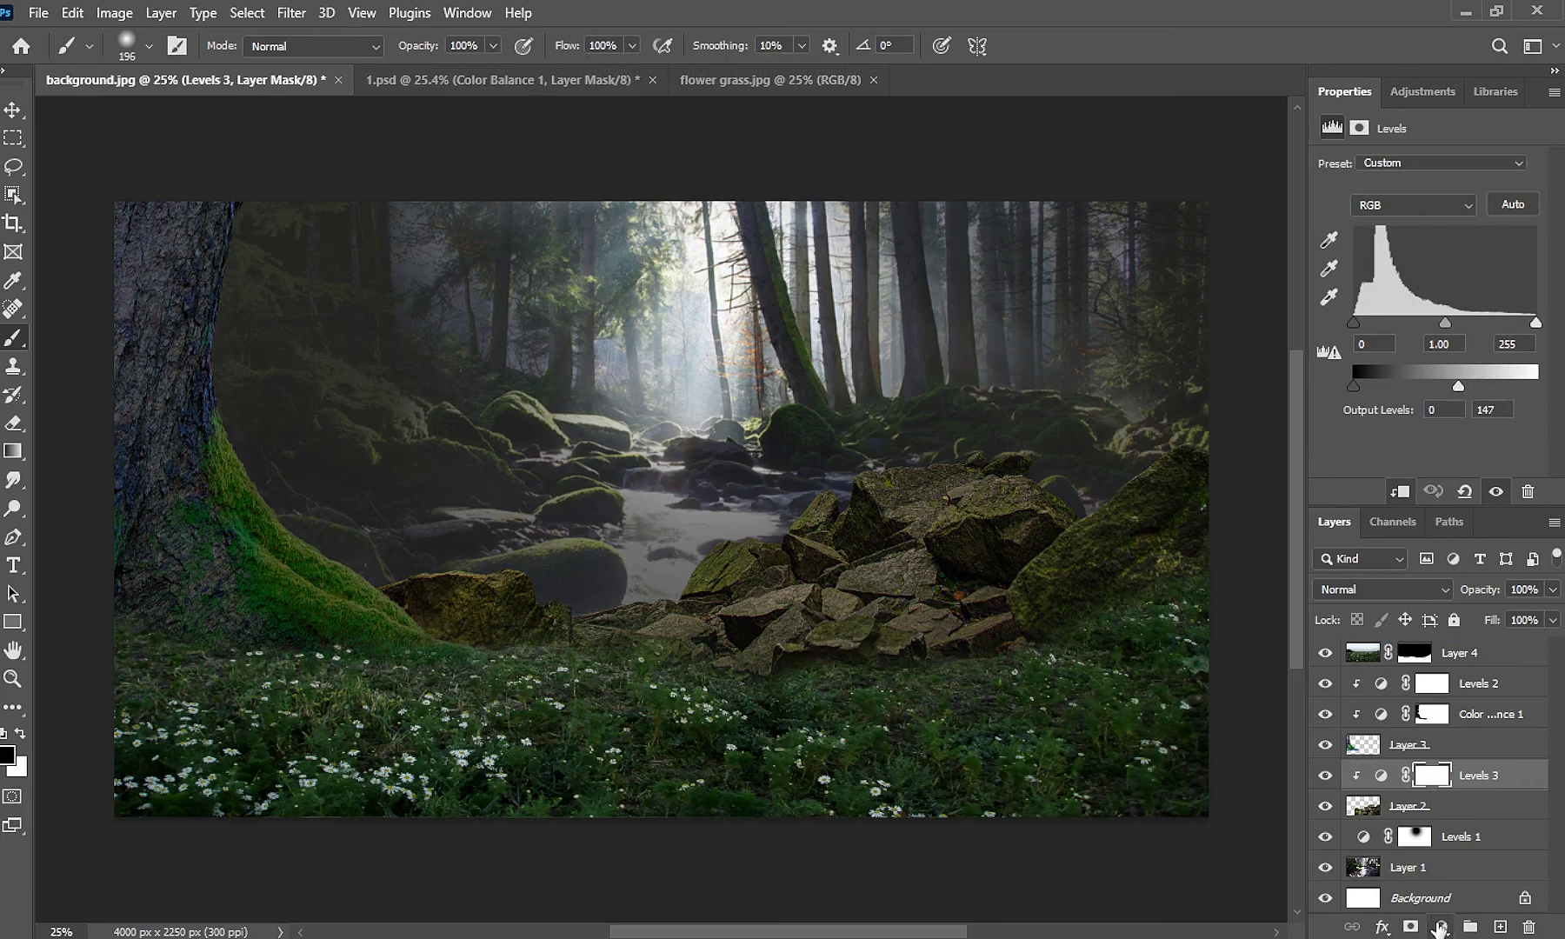
click(1440, 928)
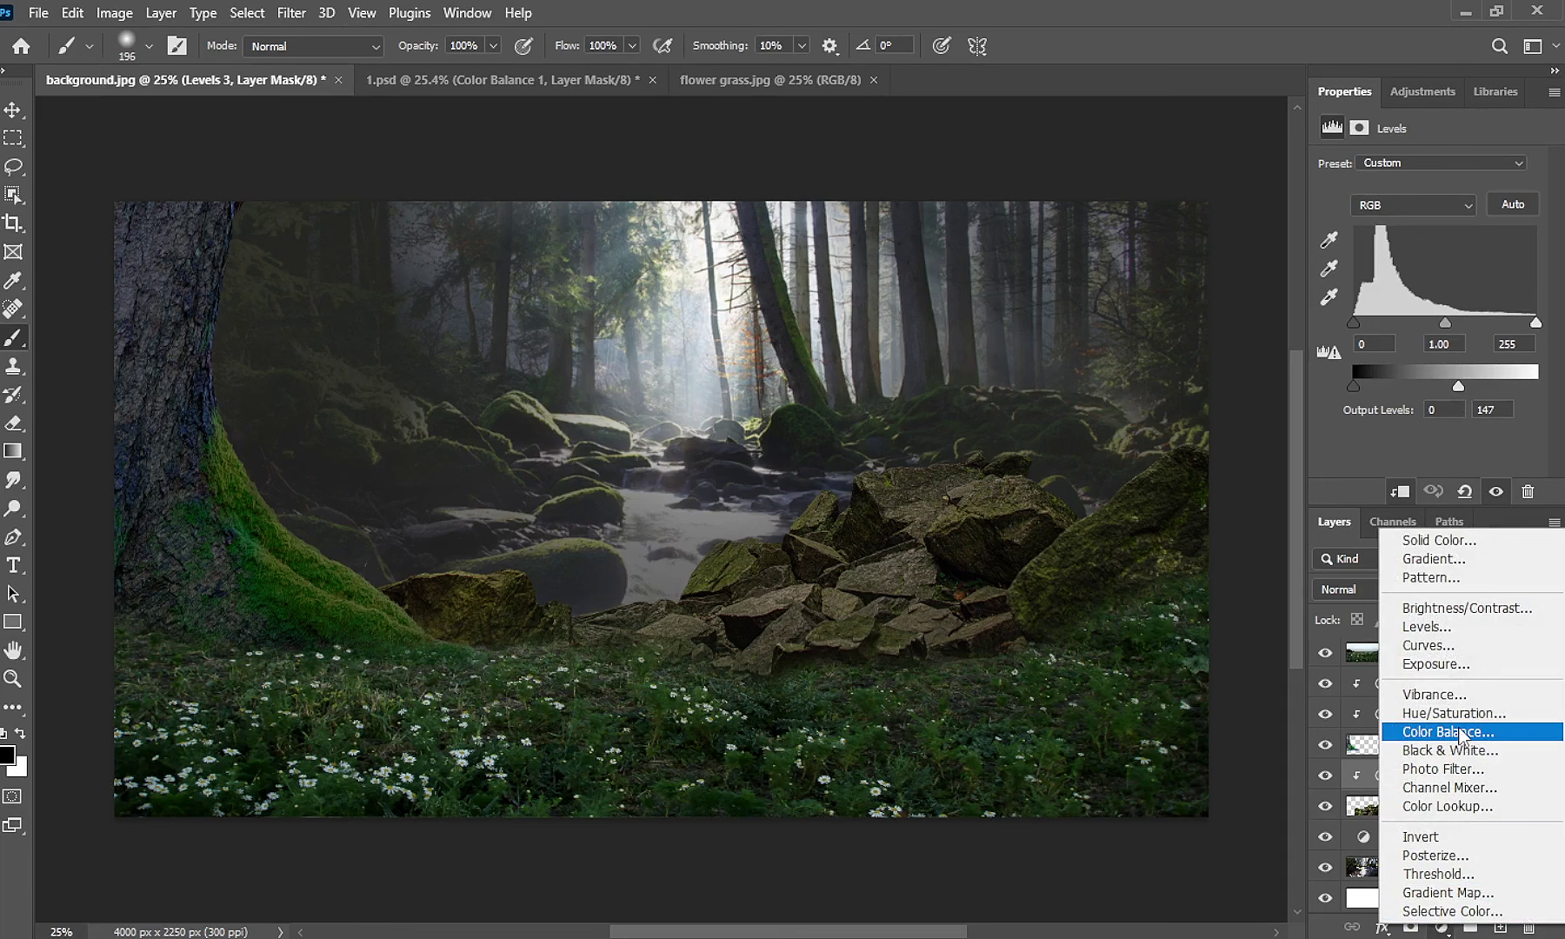
click(1460, 732)
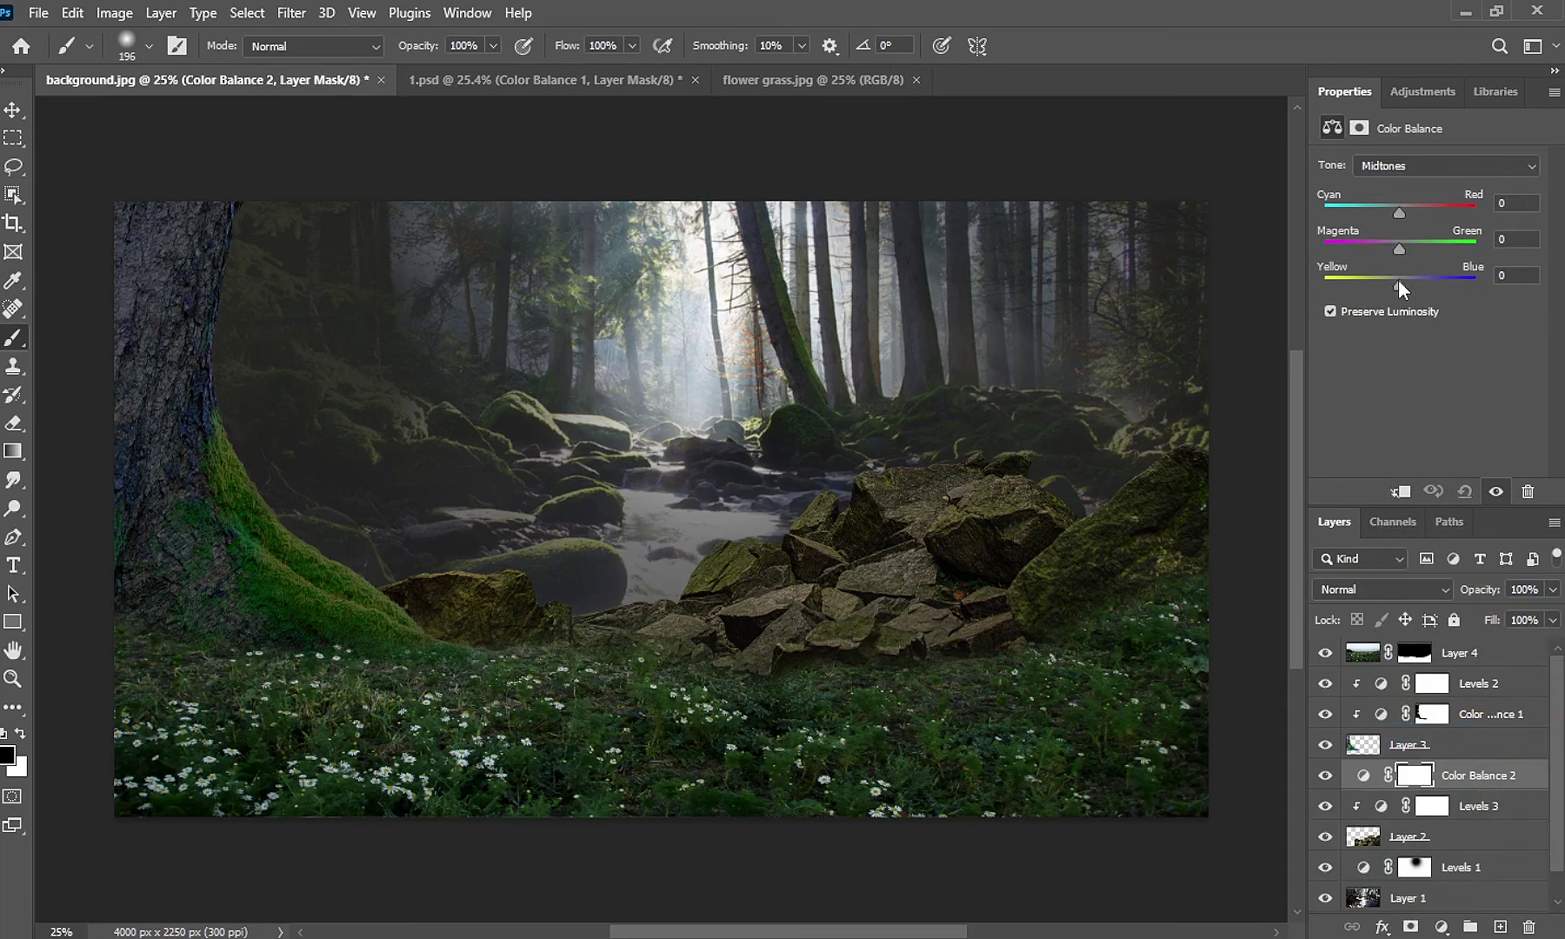
drag(1399, 216, 1381, 215)
drag(1401, 288, 1410, 285)
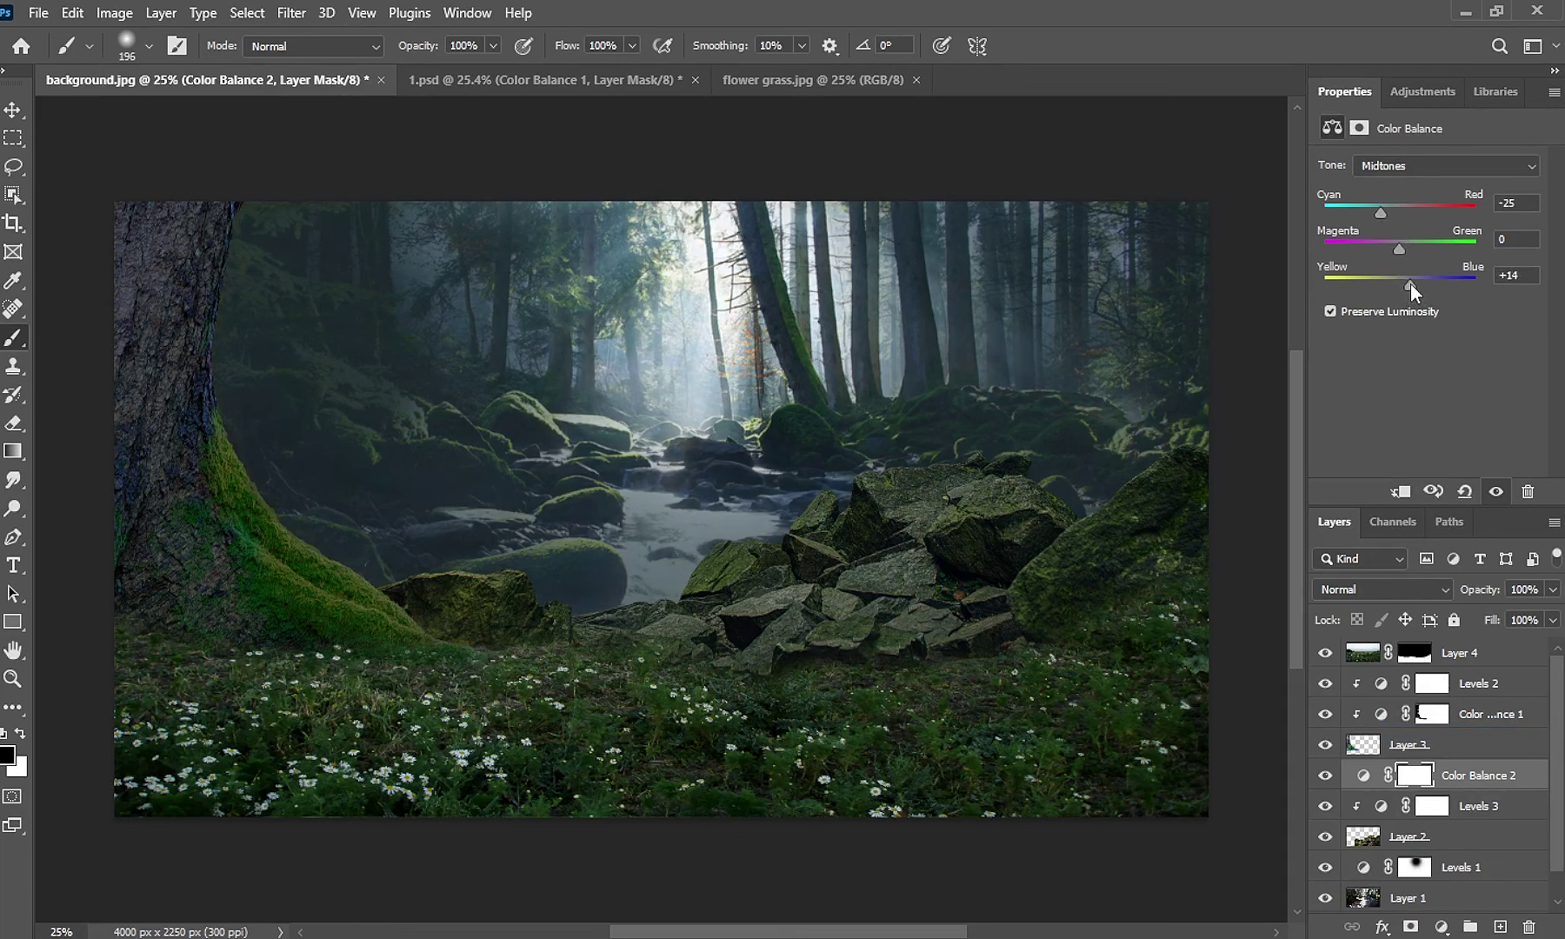
Add a Vibrance adjustment set to +100.
click(1439, 928)
click(1464, 696)
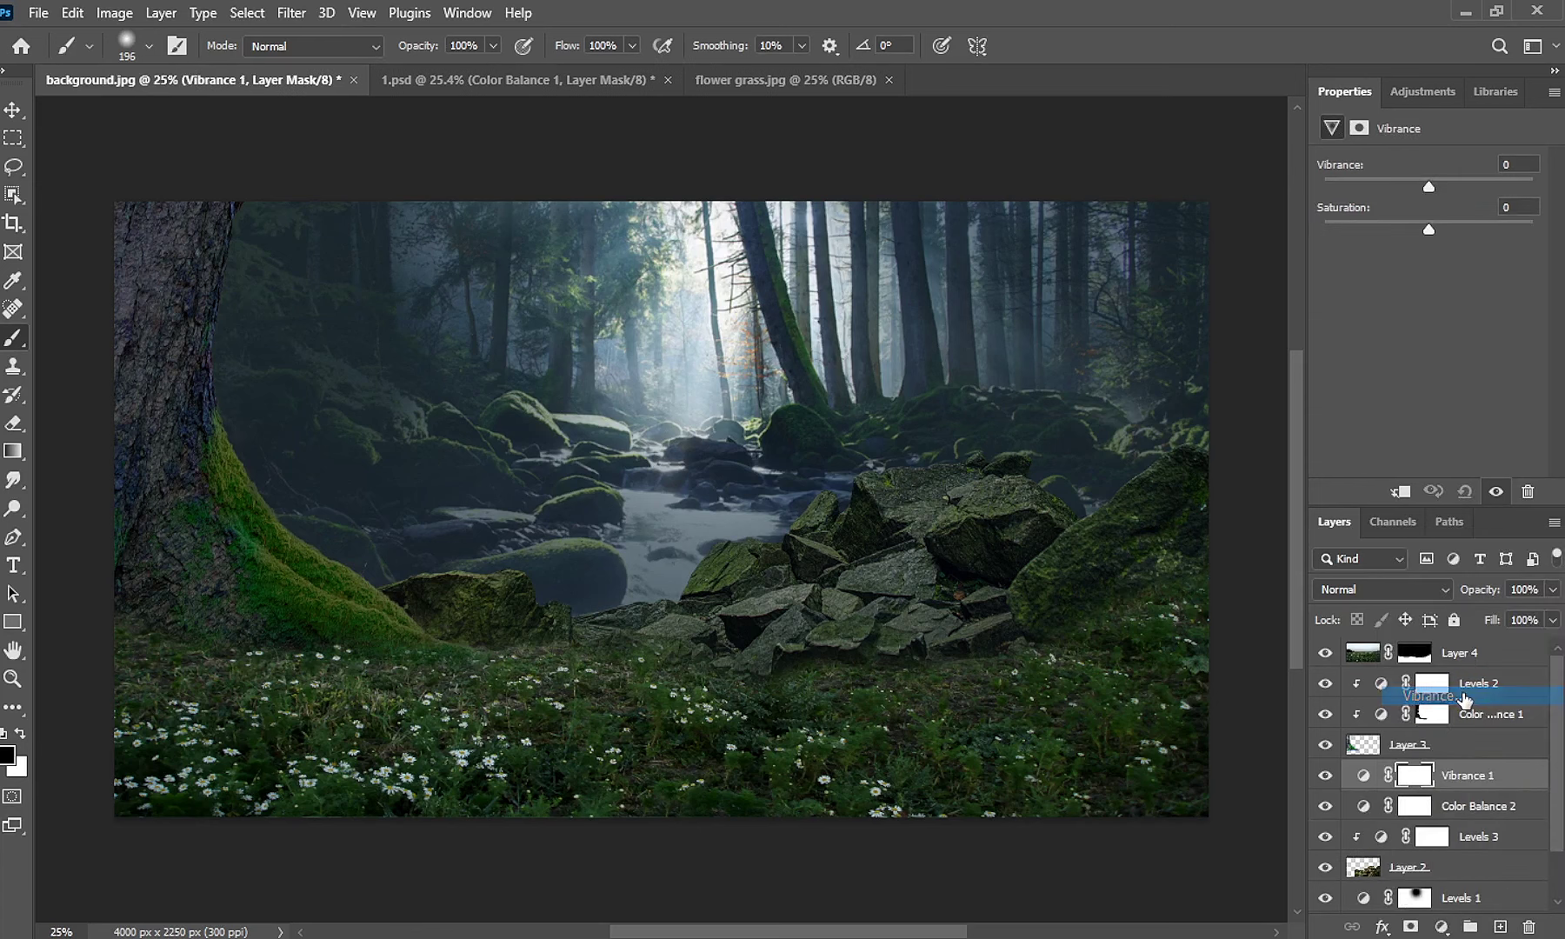
drag(1464, 696, 1478, 684)
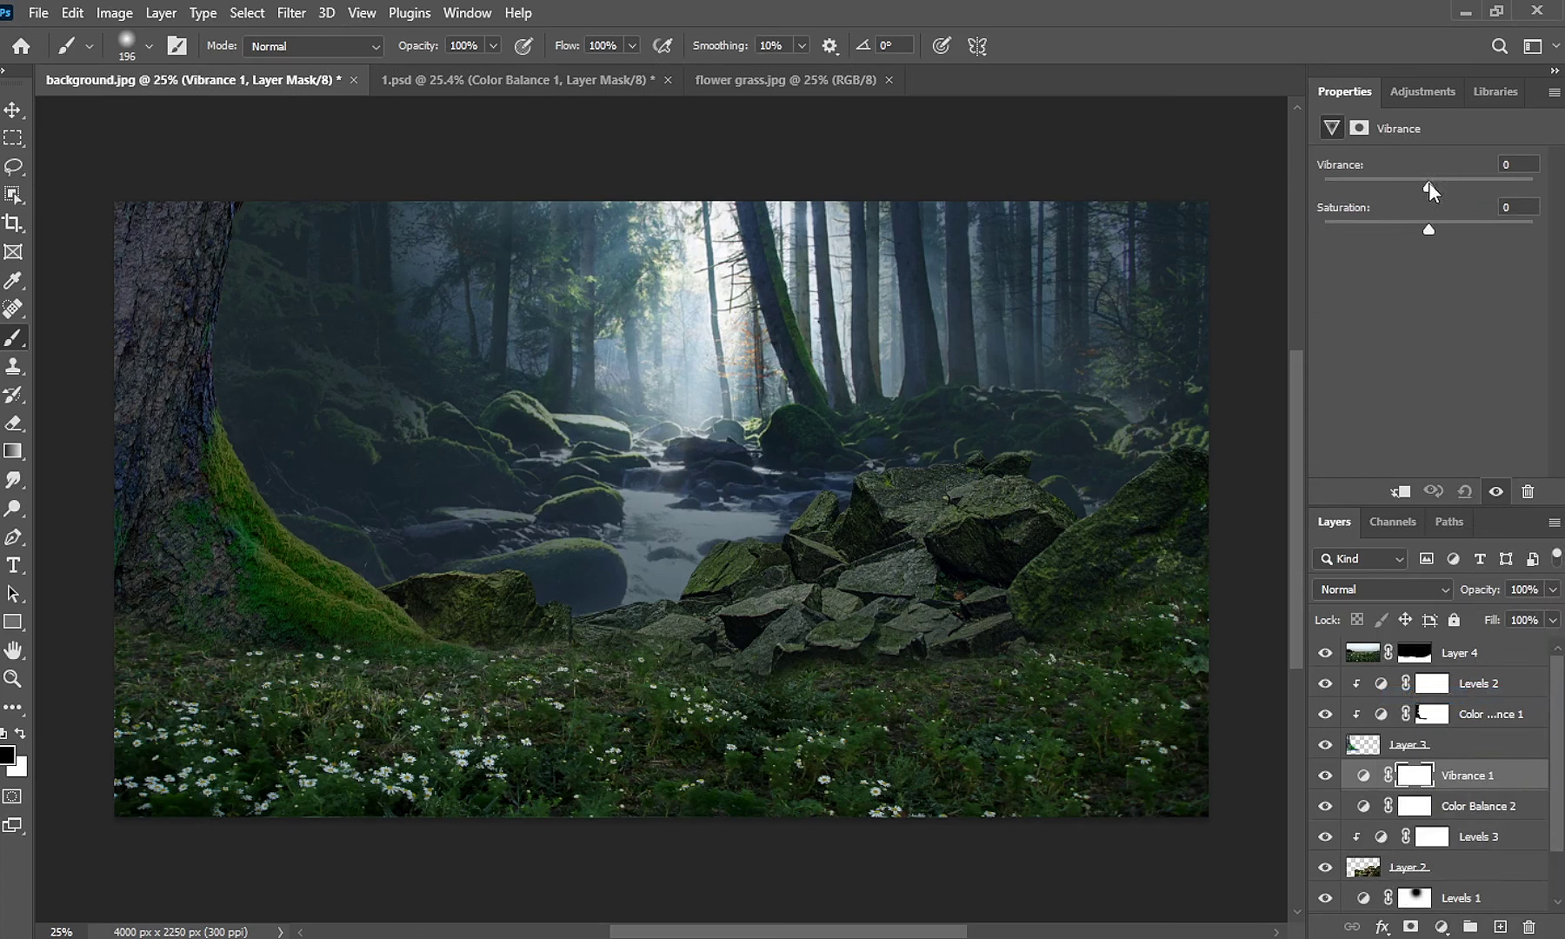
drag(1427, 183, 1532, 188)
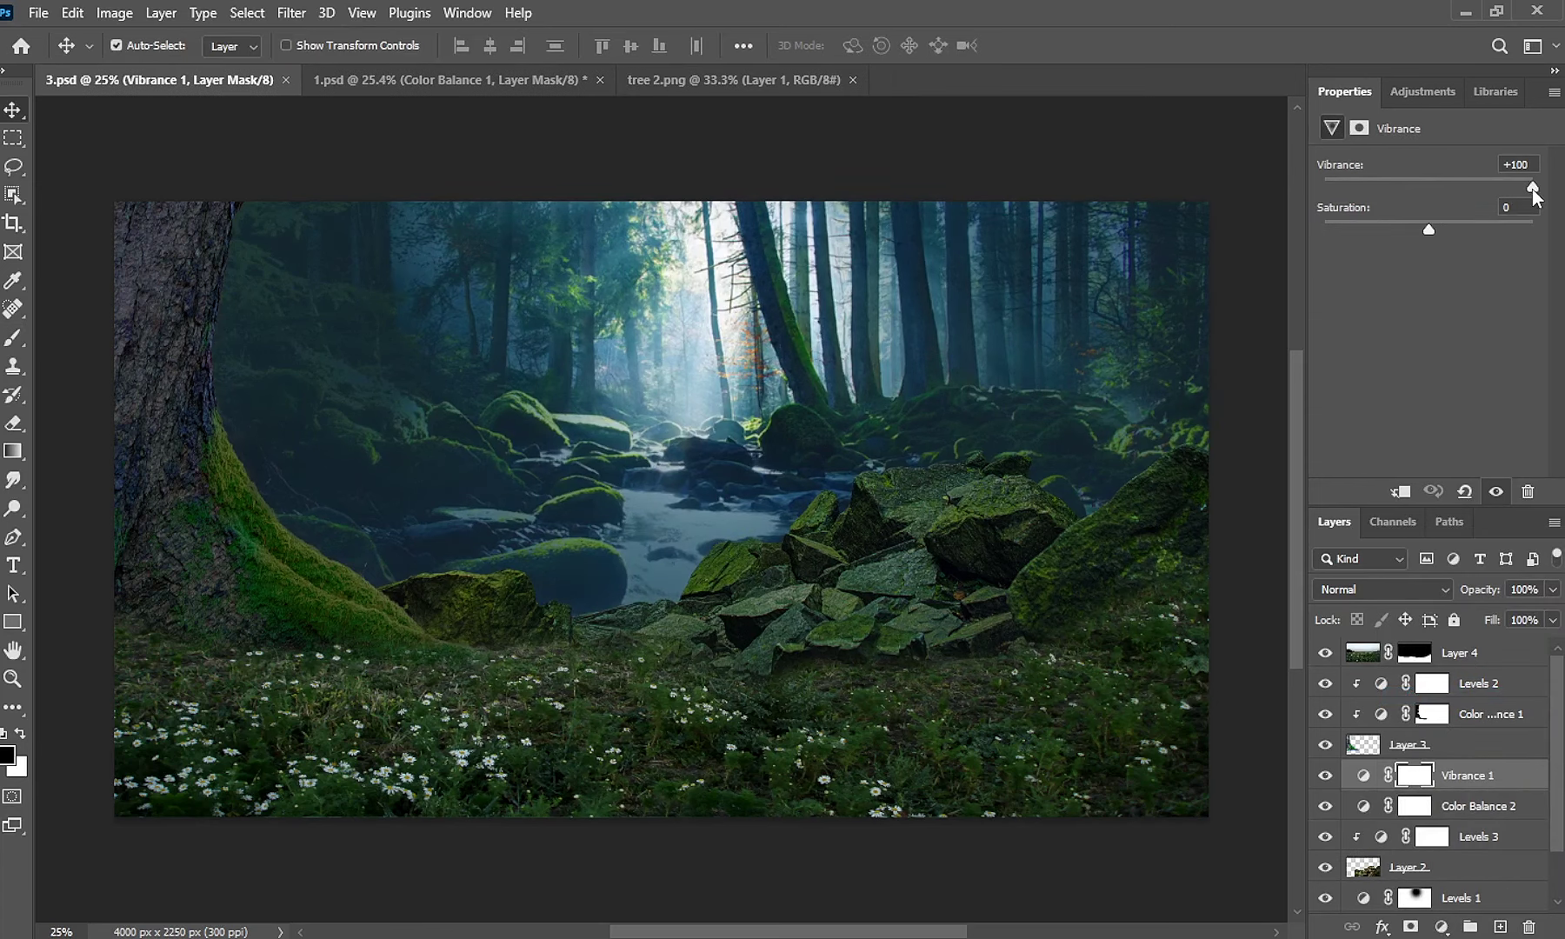
scroll(1556, 693, down, 2)
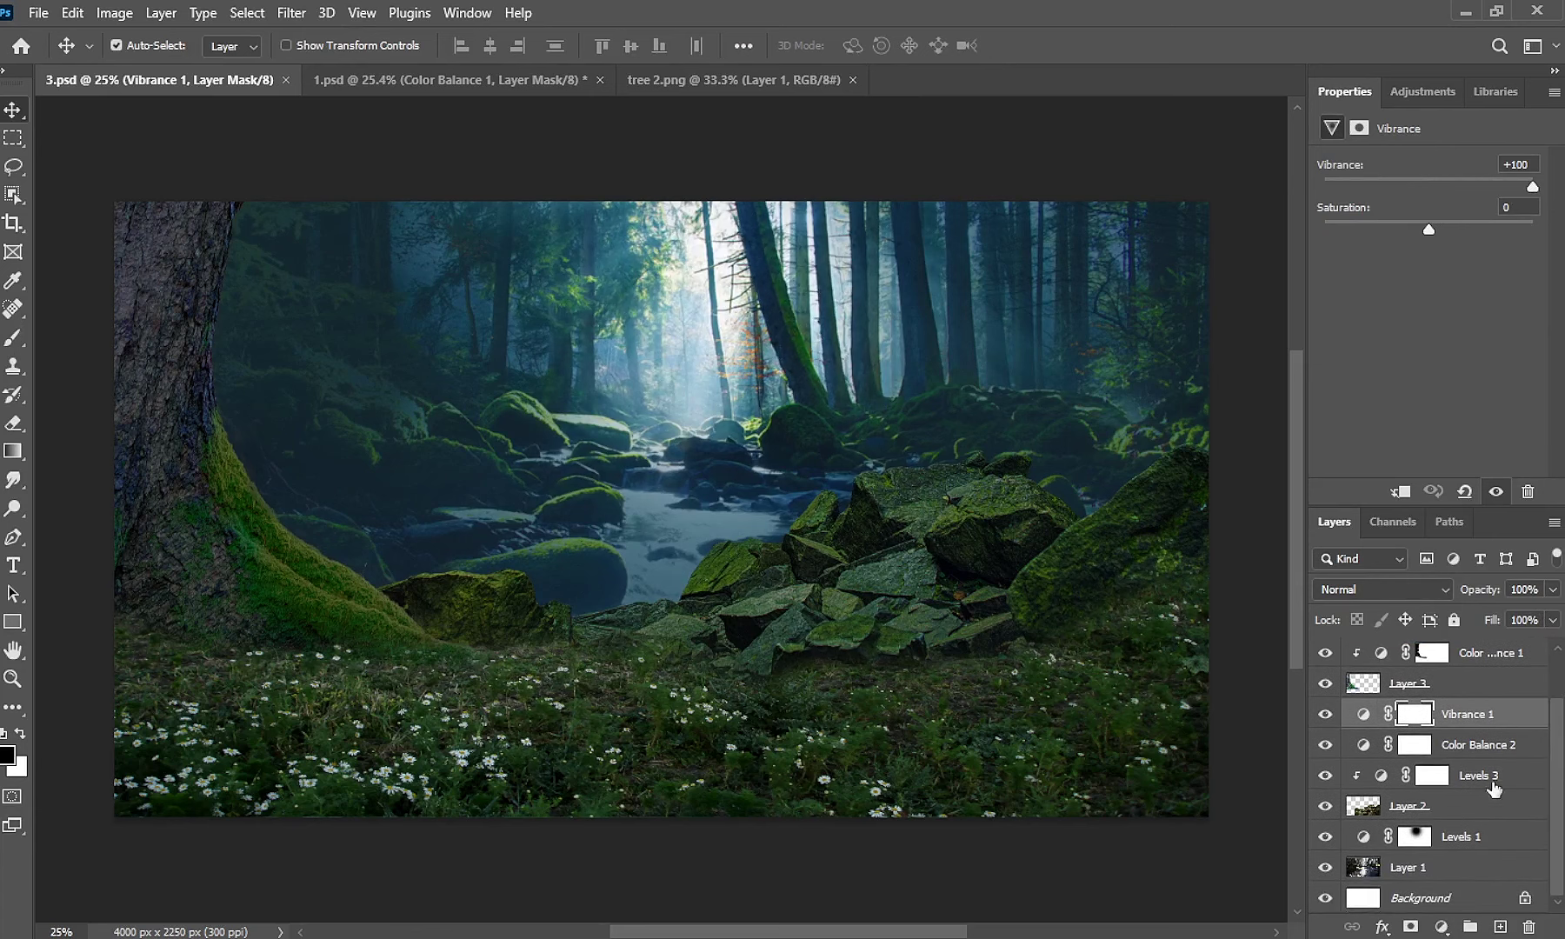
Bring the tree 2.png trunk above Levels 1, narrow it to 64.55% width and shift it right.
click(1362, 838)
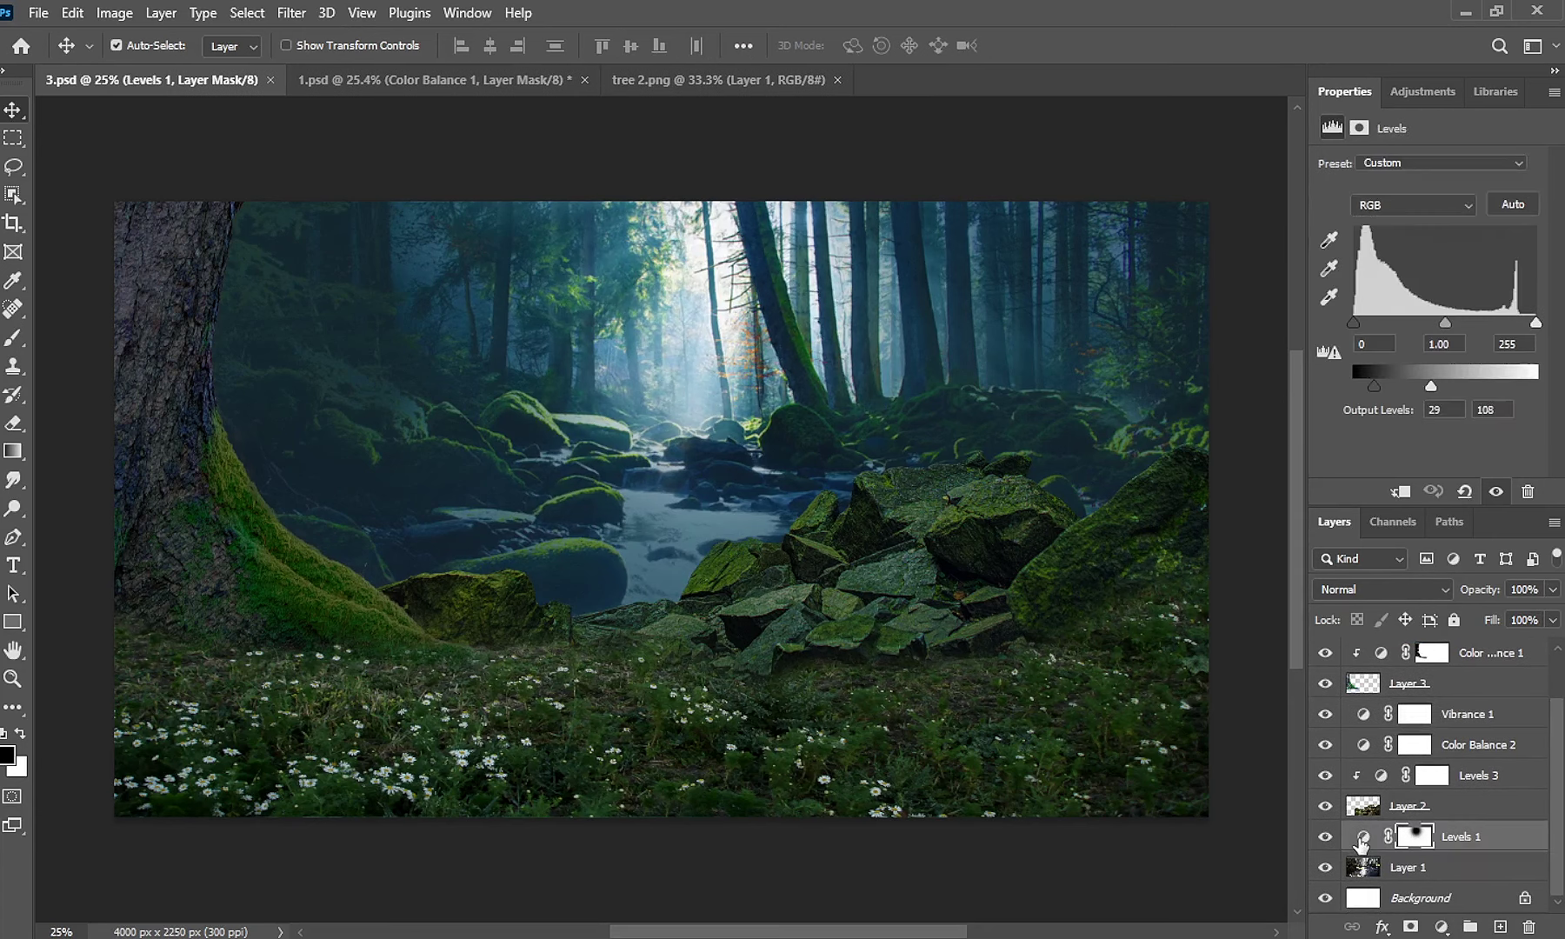
click(786, 81)
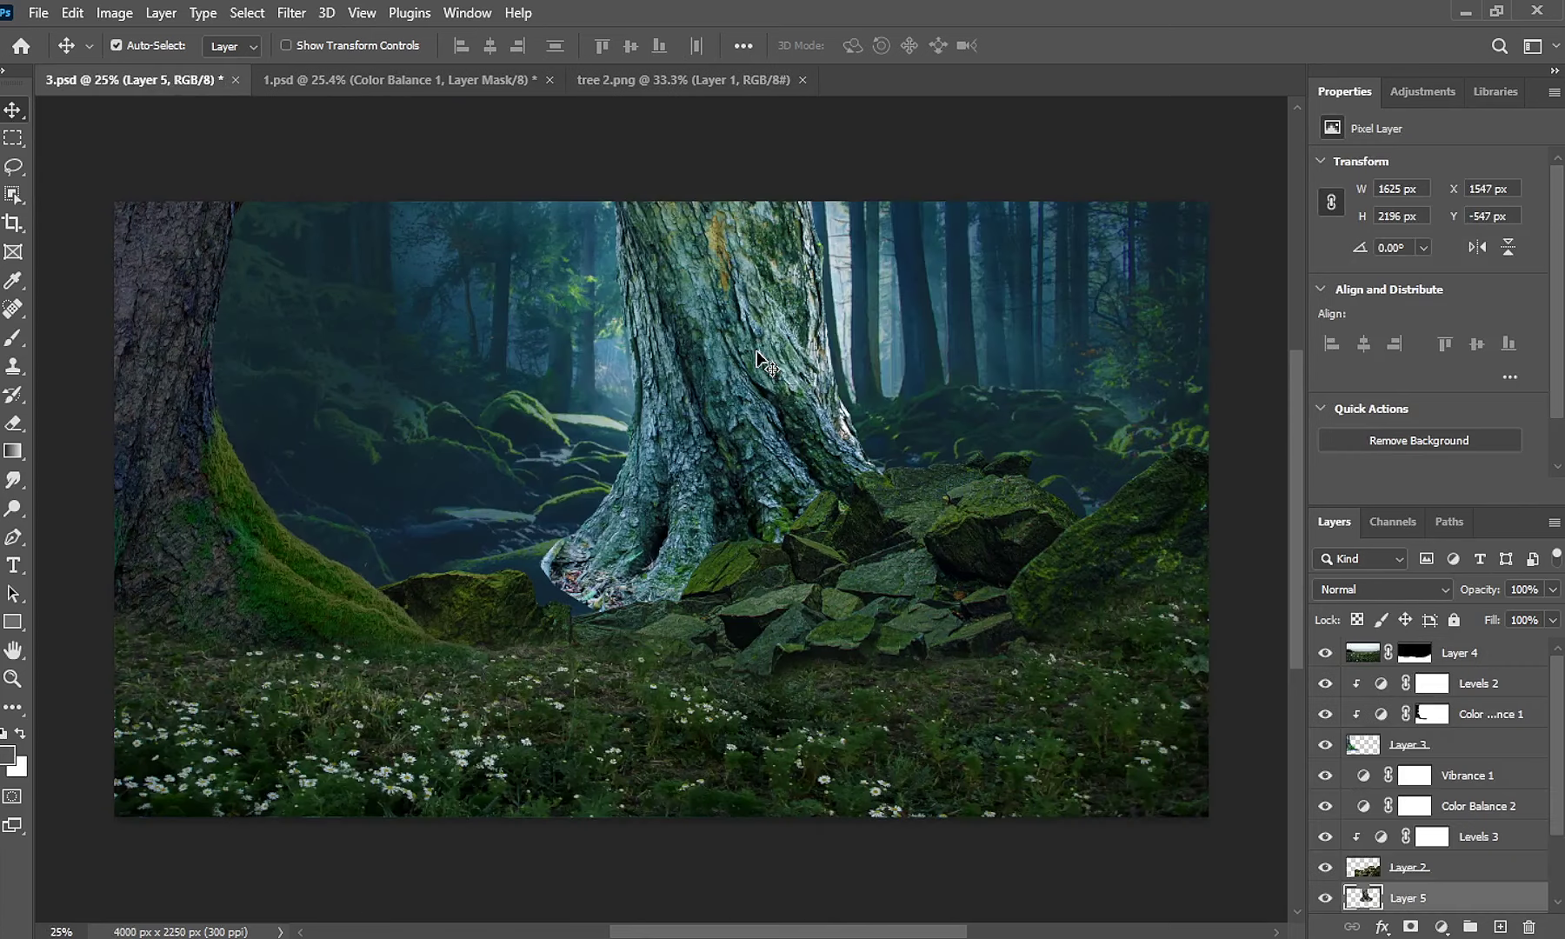
mouse_move(248, 84)
mouse_down()
mouse_move(975, 380)
mouse_move(1240, 305)
mouse_move(767, 409)
mouse_up()
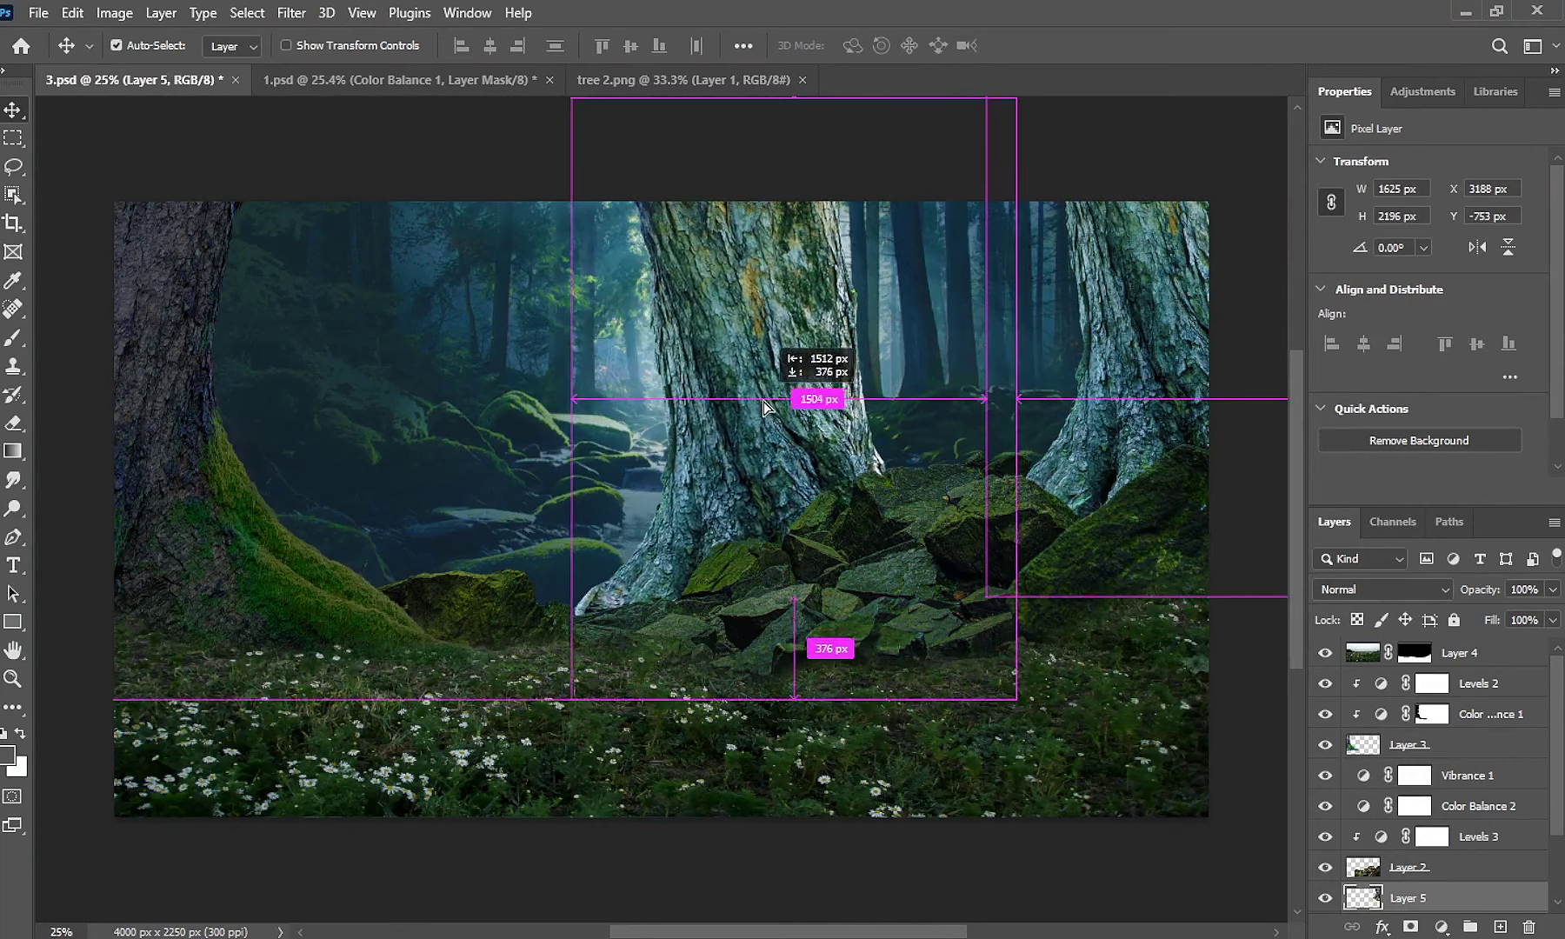
key(ctrl+t)
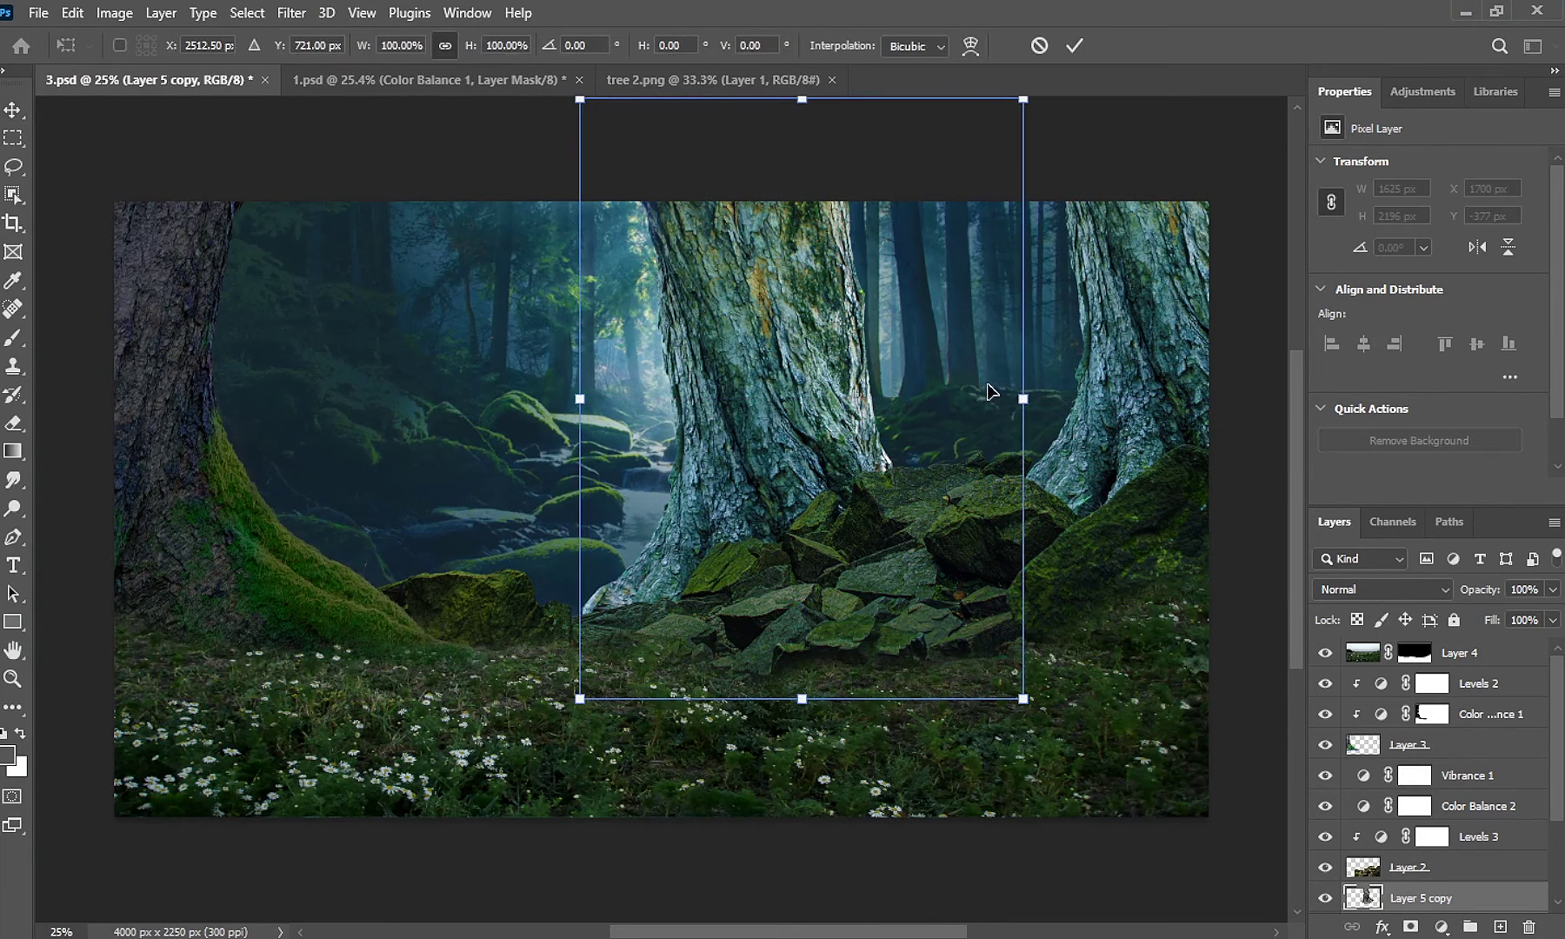
drag(1023, 398, 846, 396)
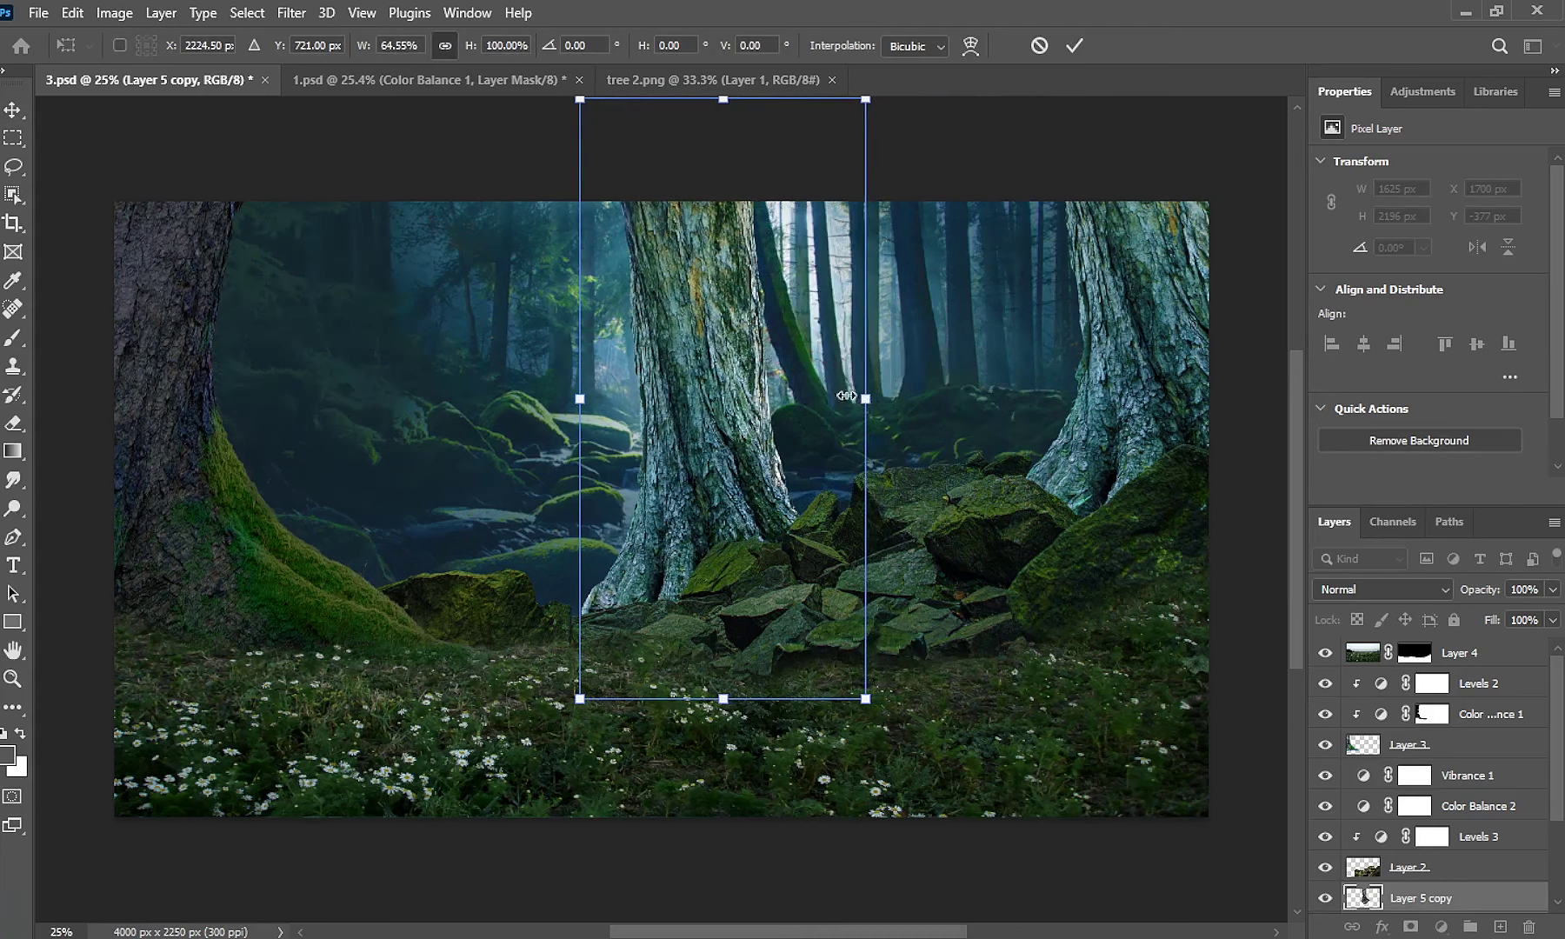
drag(697, 396, 804, 389)
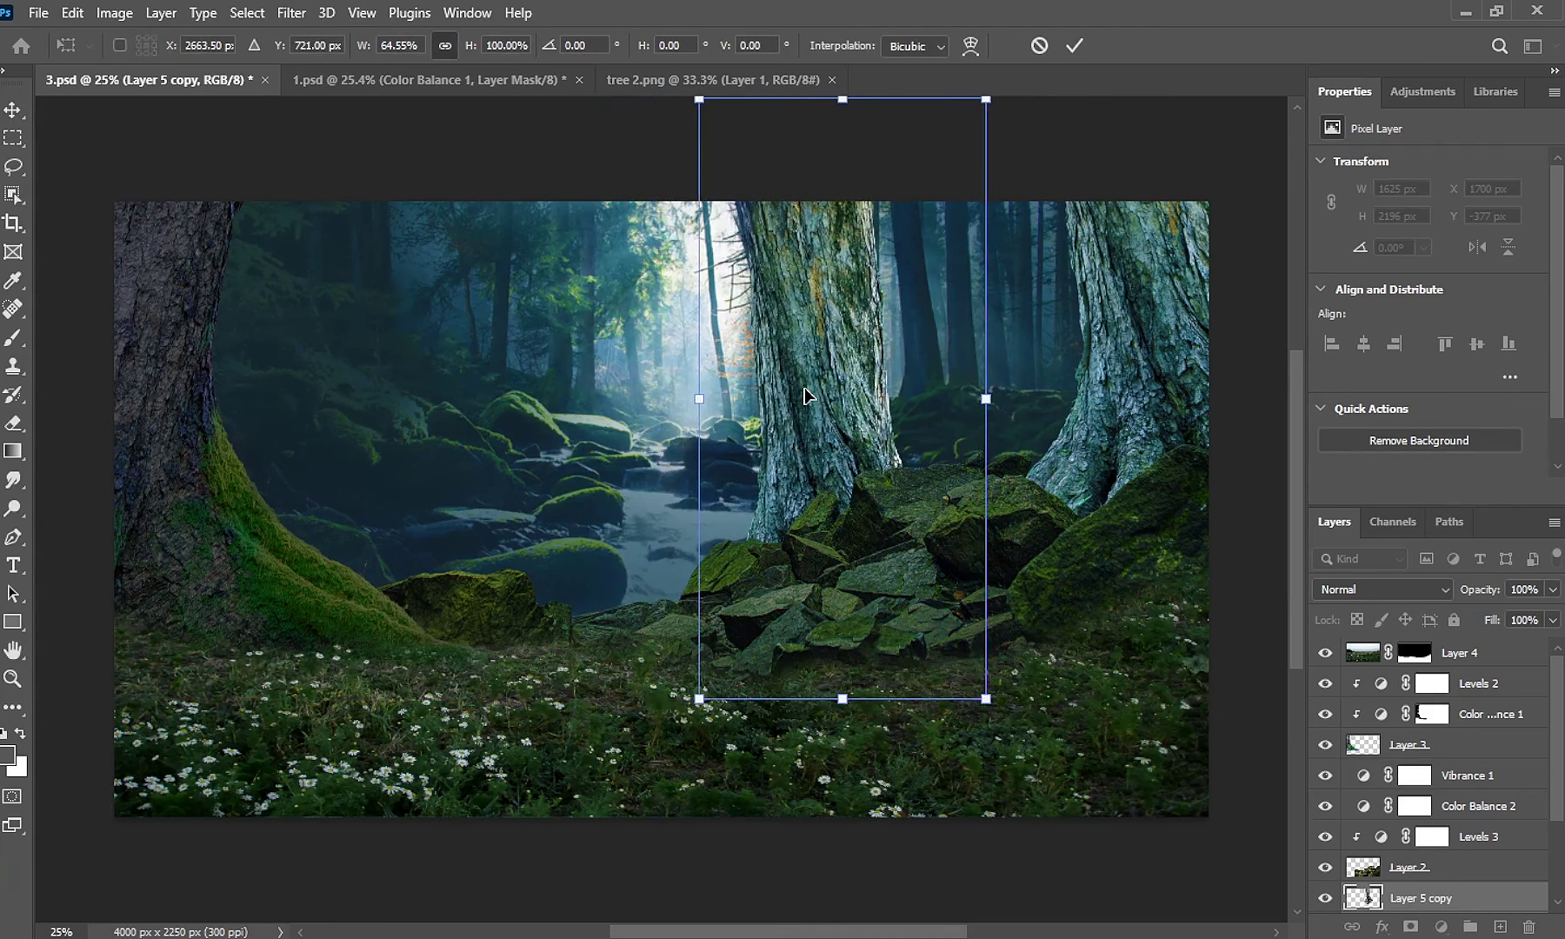
Warp the narrowed trunk so its base flares left behind the rocks, and commit it.
right_click(805, 391)
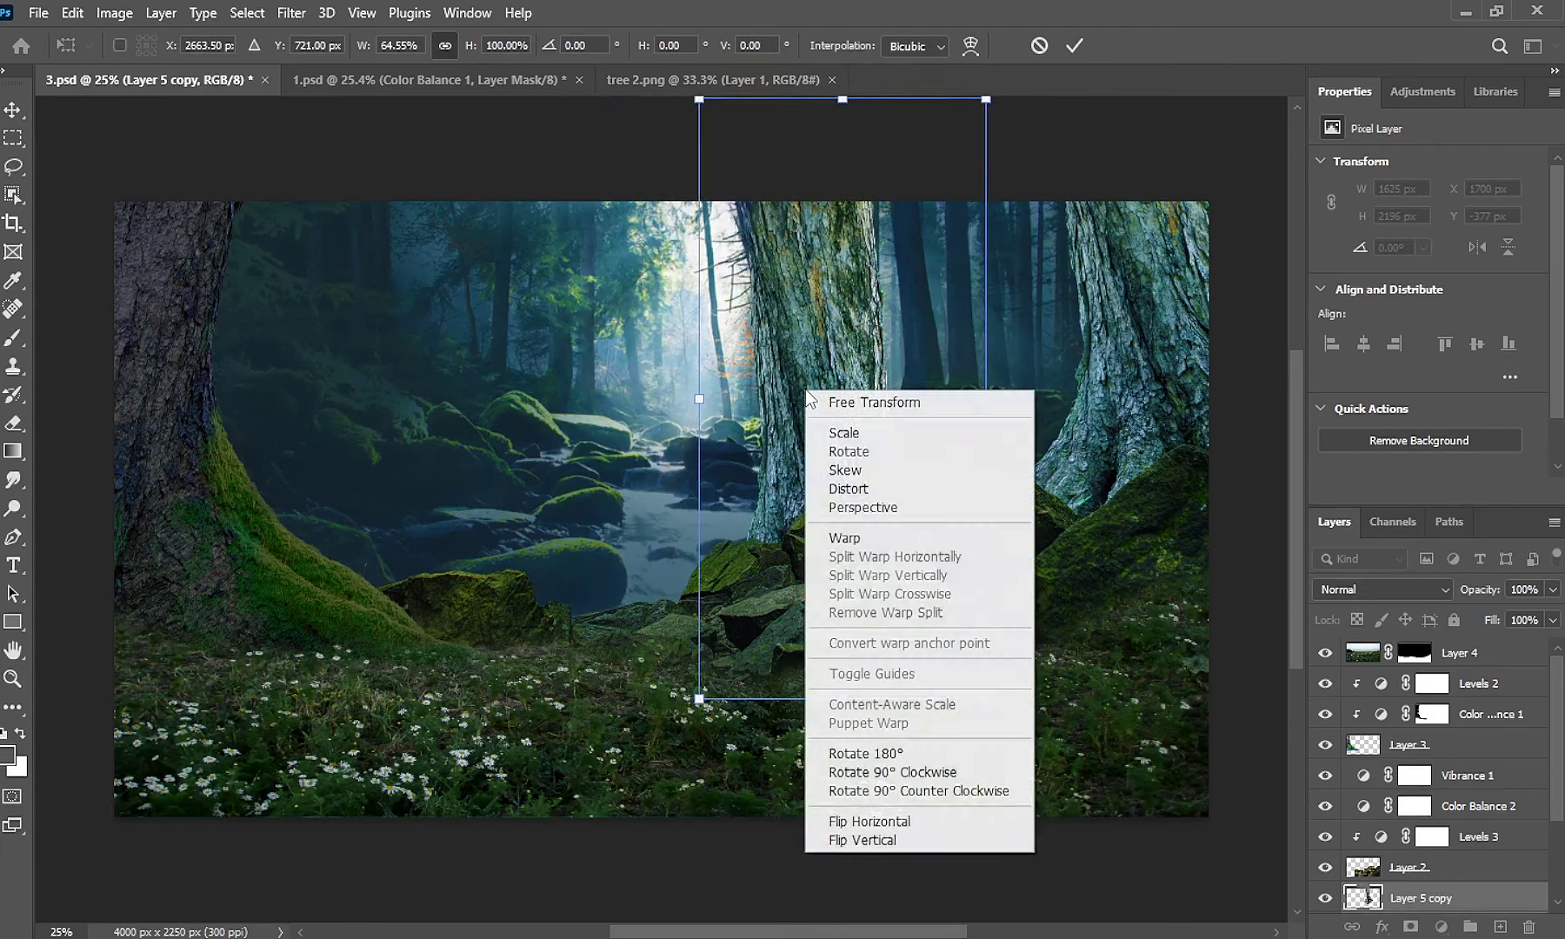
click(856, 539)
drag(700, 699, 414, 715)
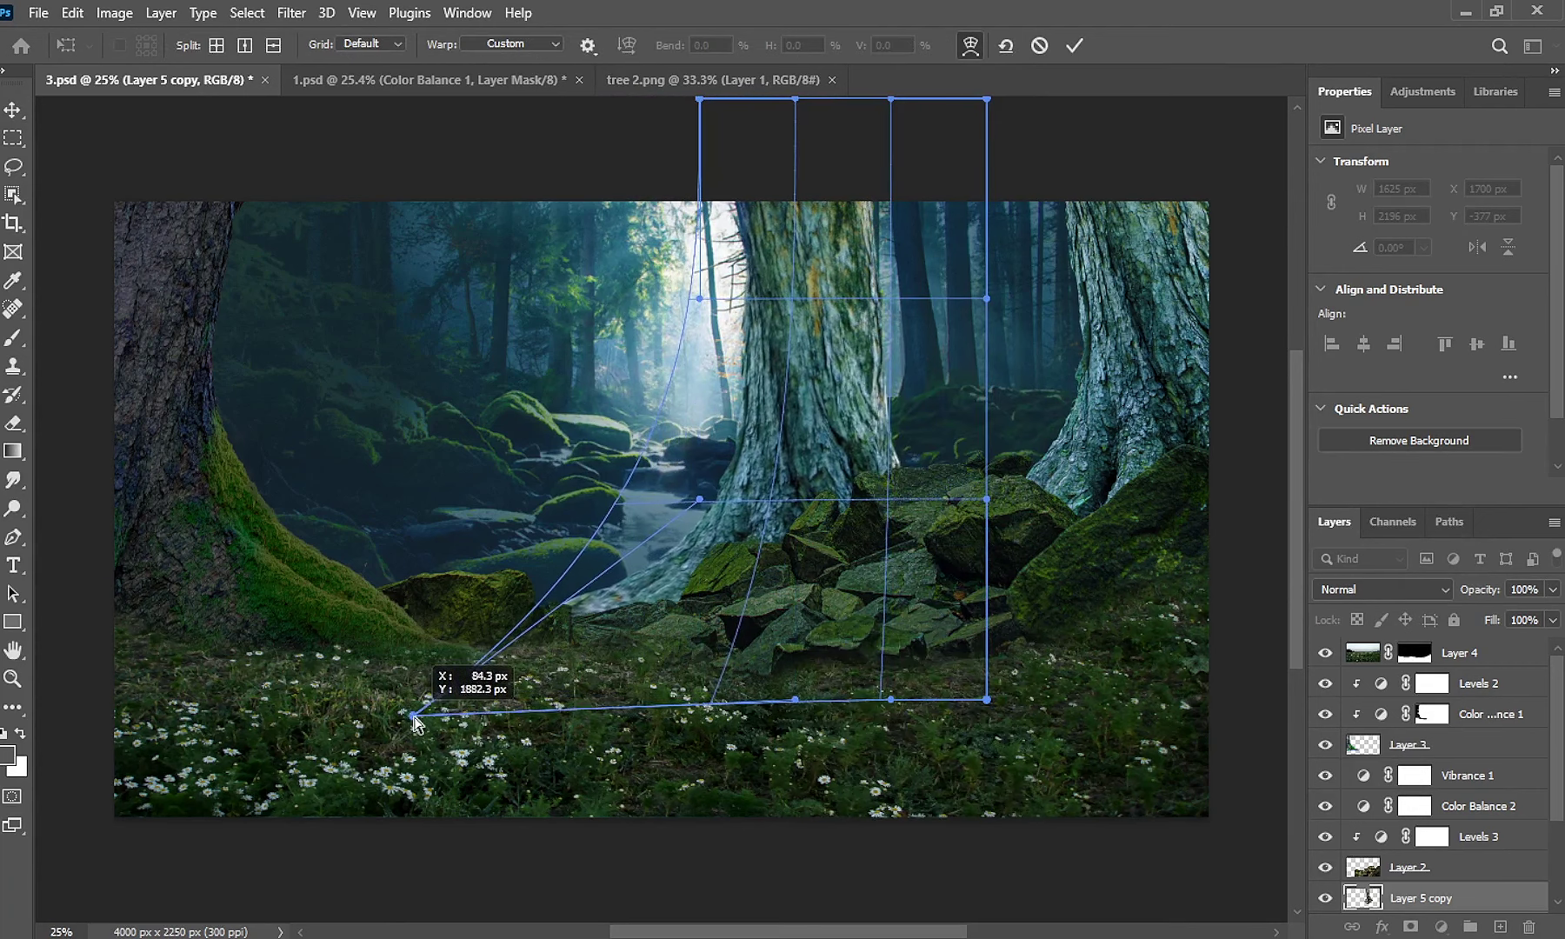
drag(988, 300, 878, 340)
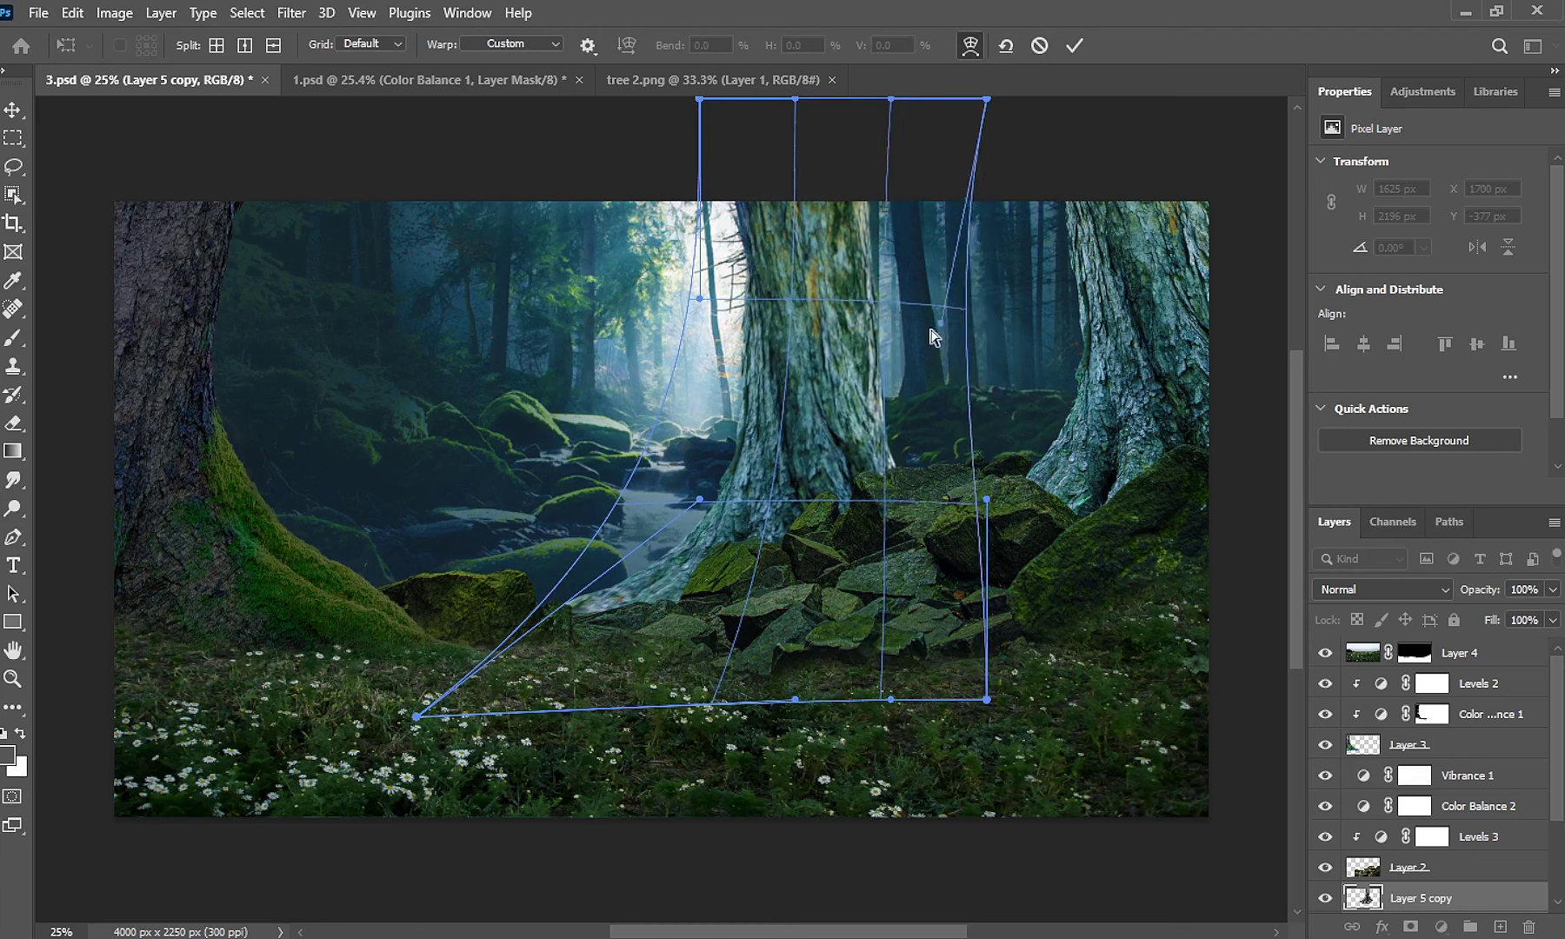
drag(701, 100, 688, 131)
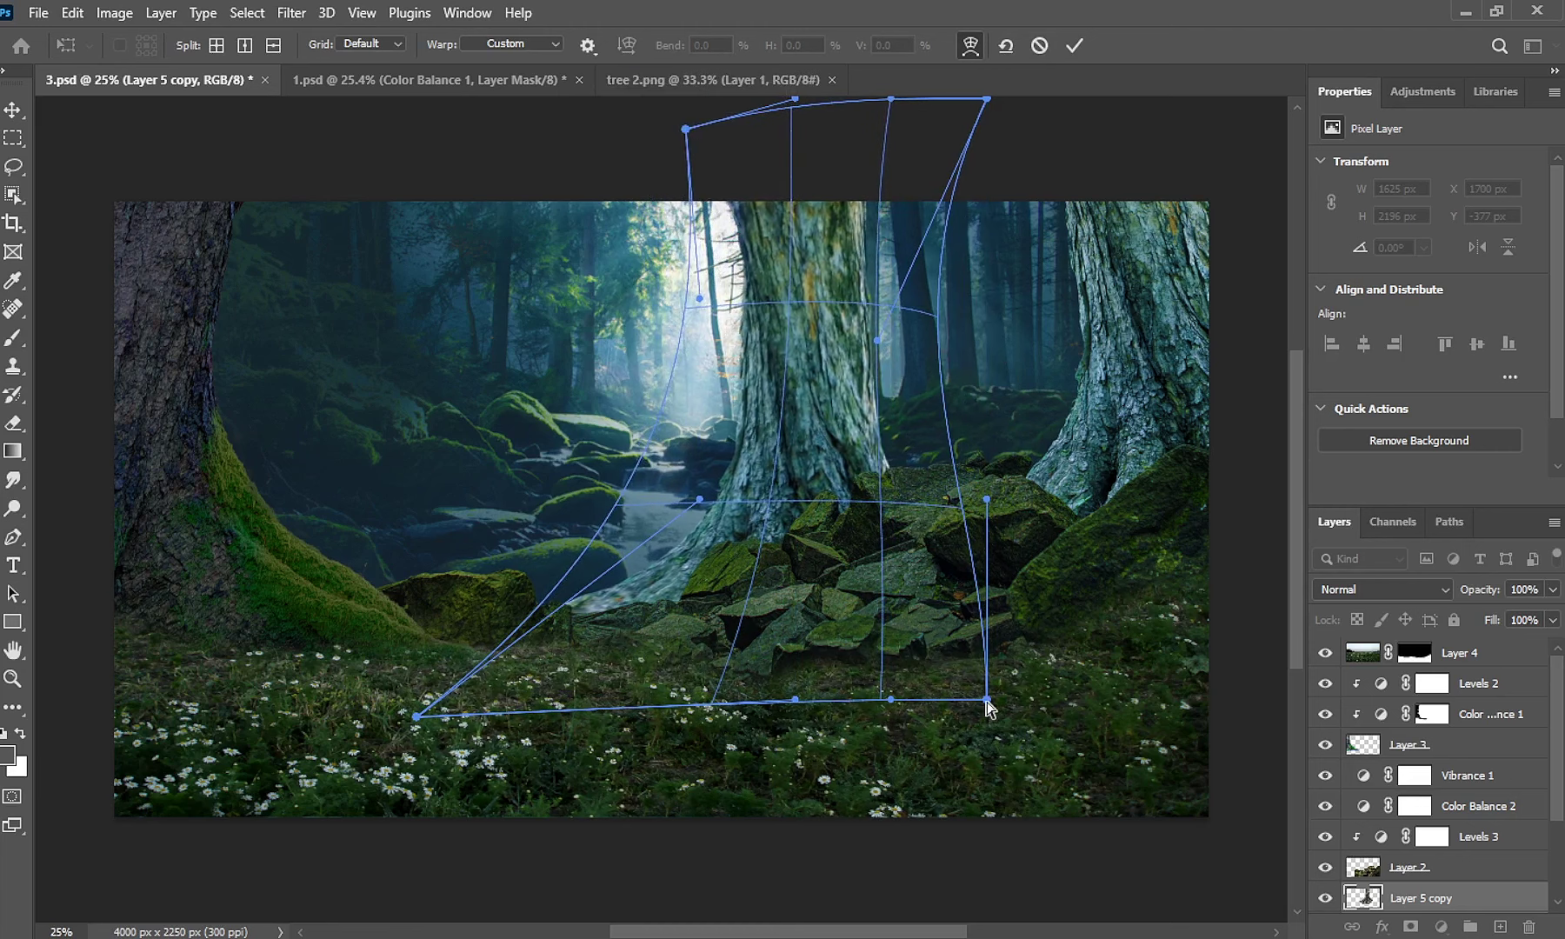
drag(988, 700, 846, 738)
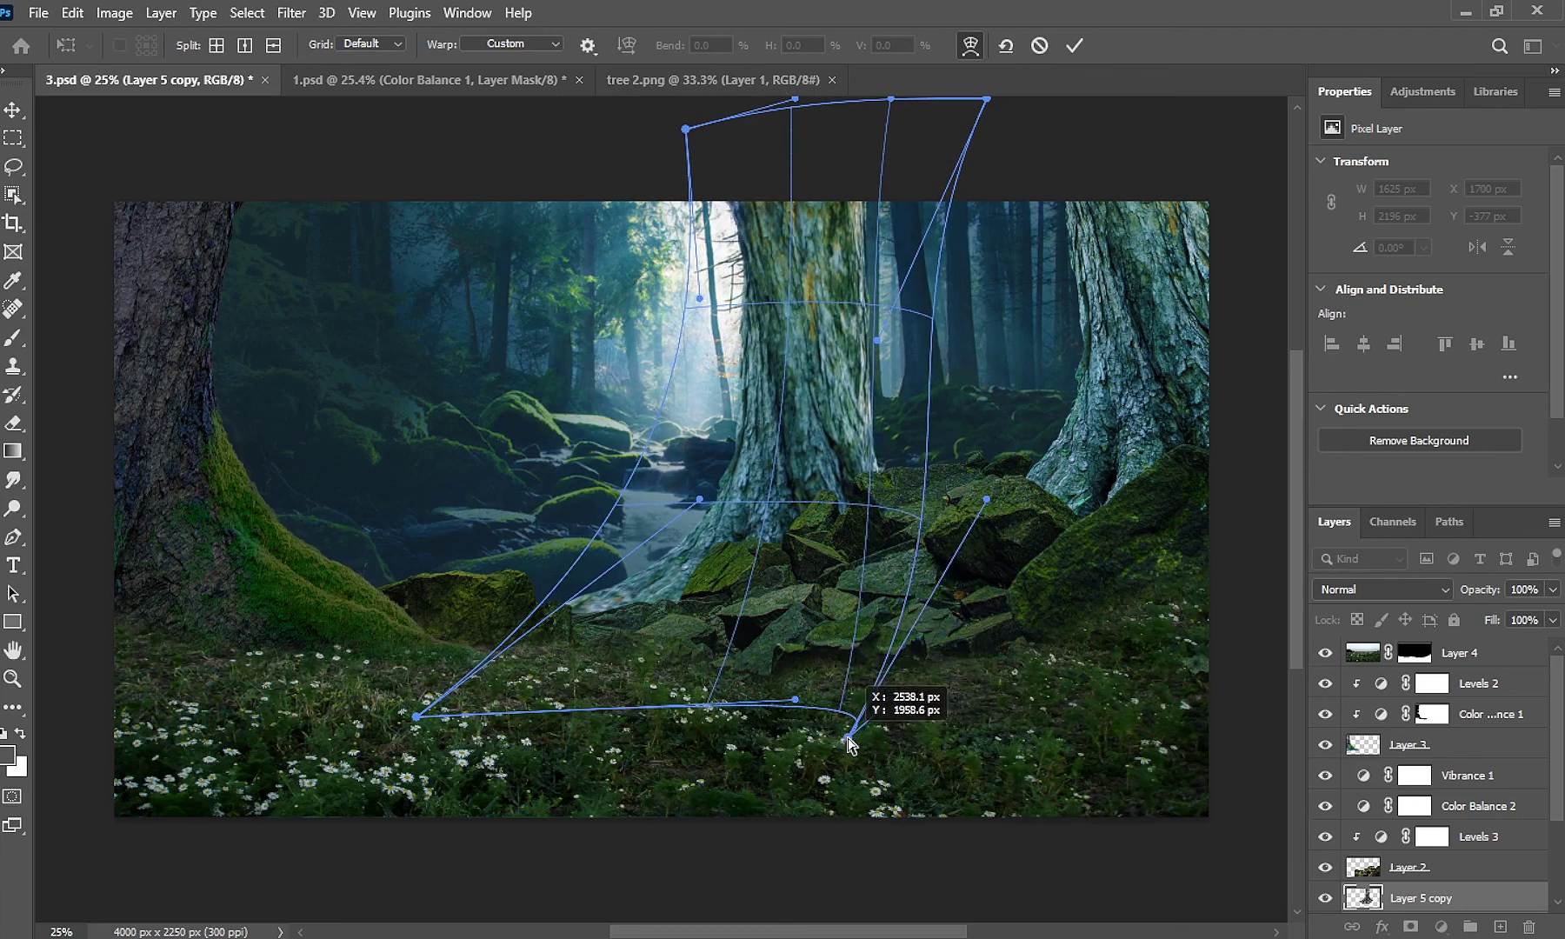
drag(987, 502, 917, 494)
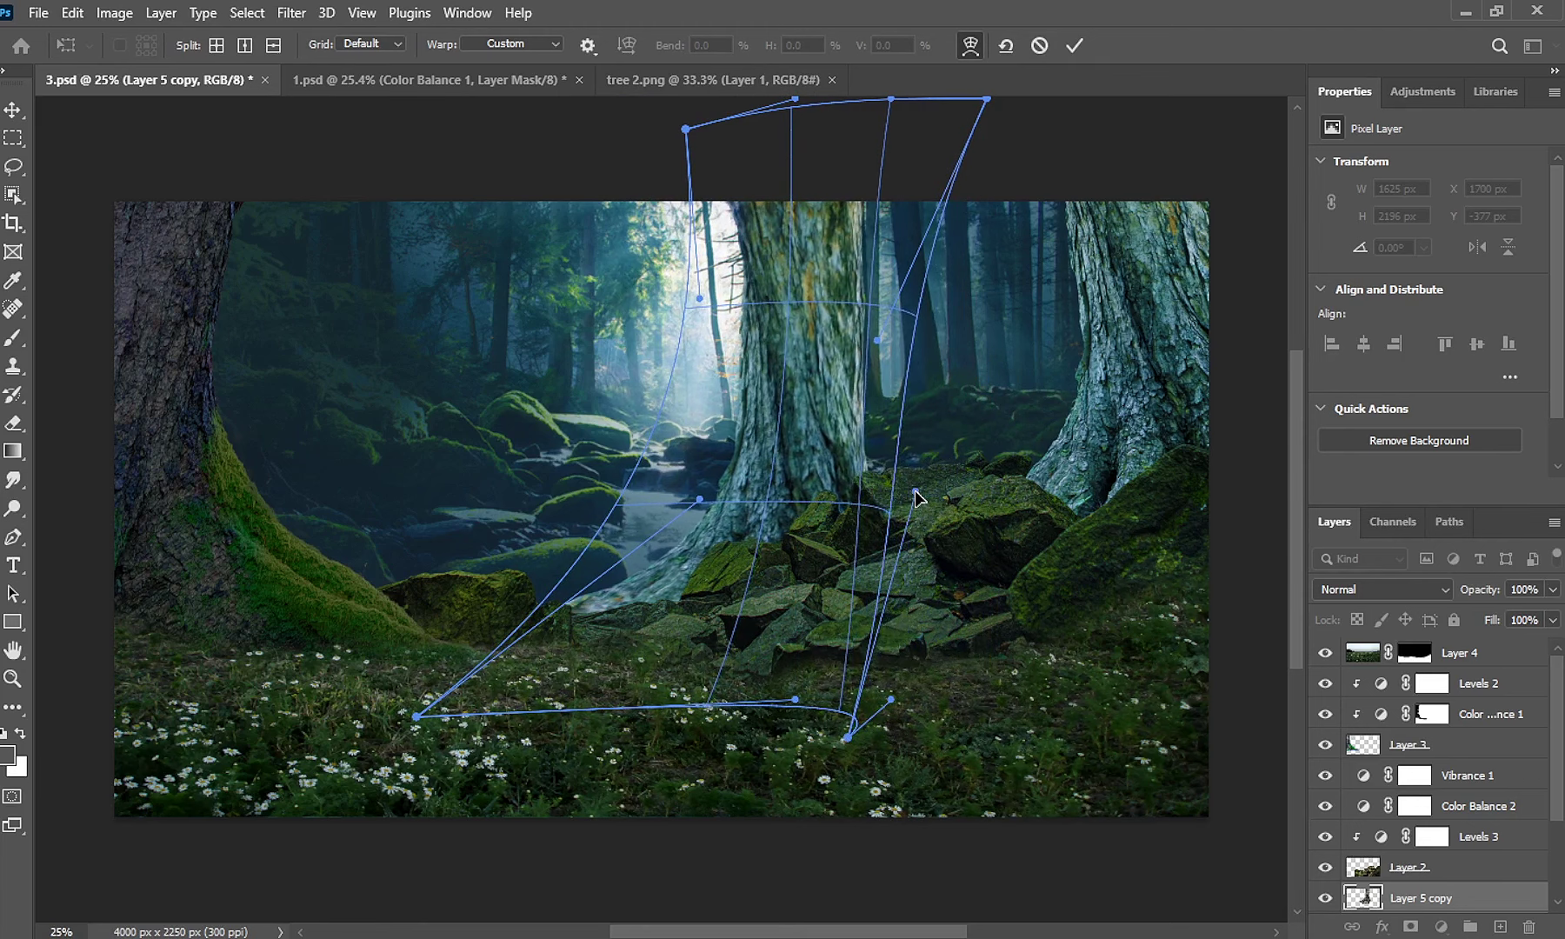
click(15, 113)
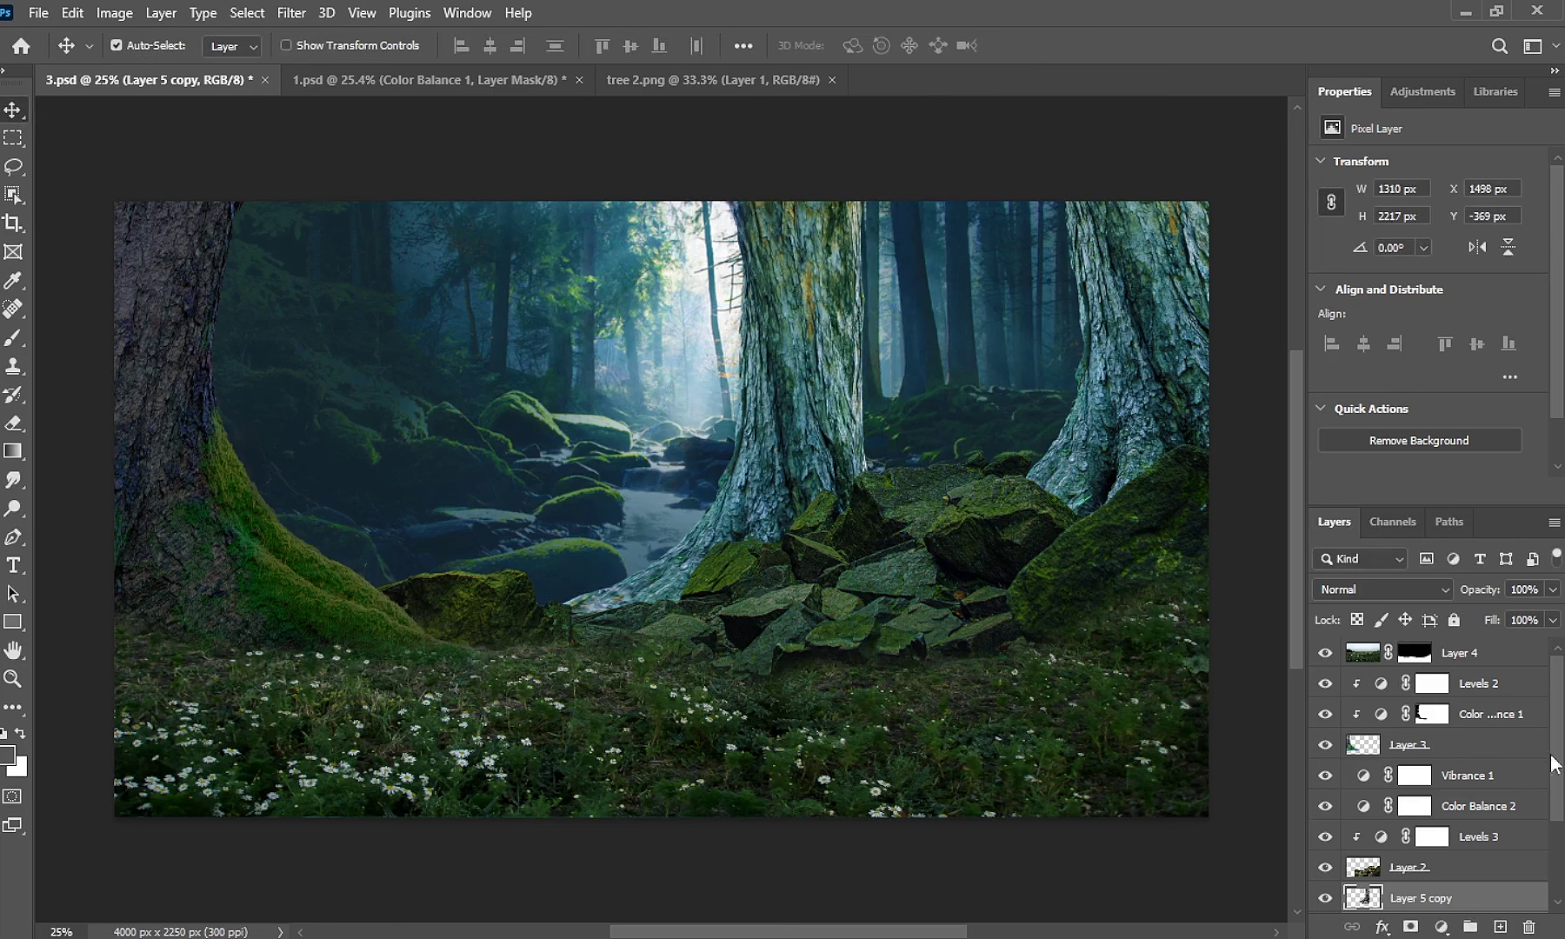
Merge down the leftover original Layer 5 with Ctrl+E.
scroll(1495, 715, down, 3)
shift+click(1437, 837)
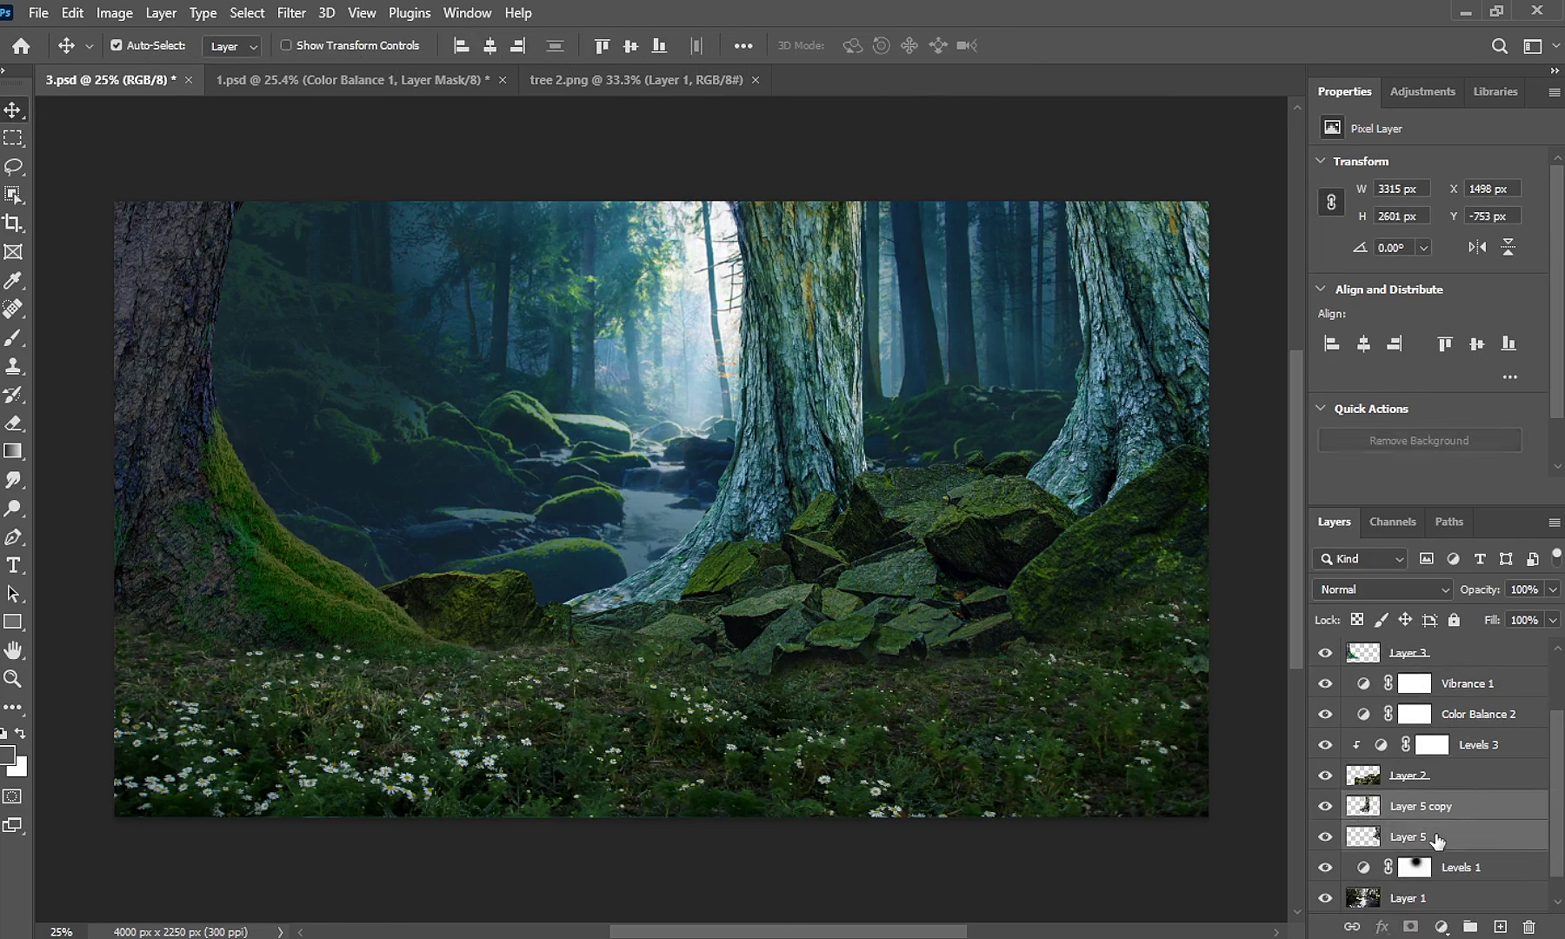
key(ctrl+e)
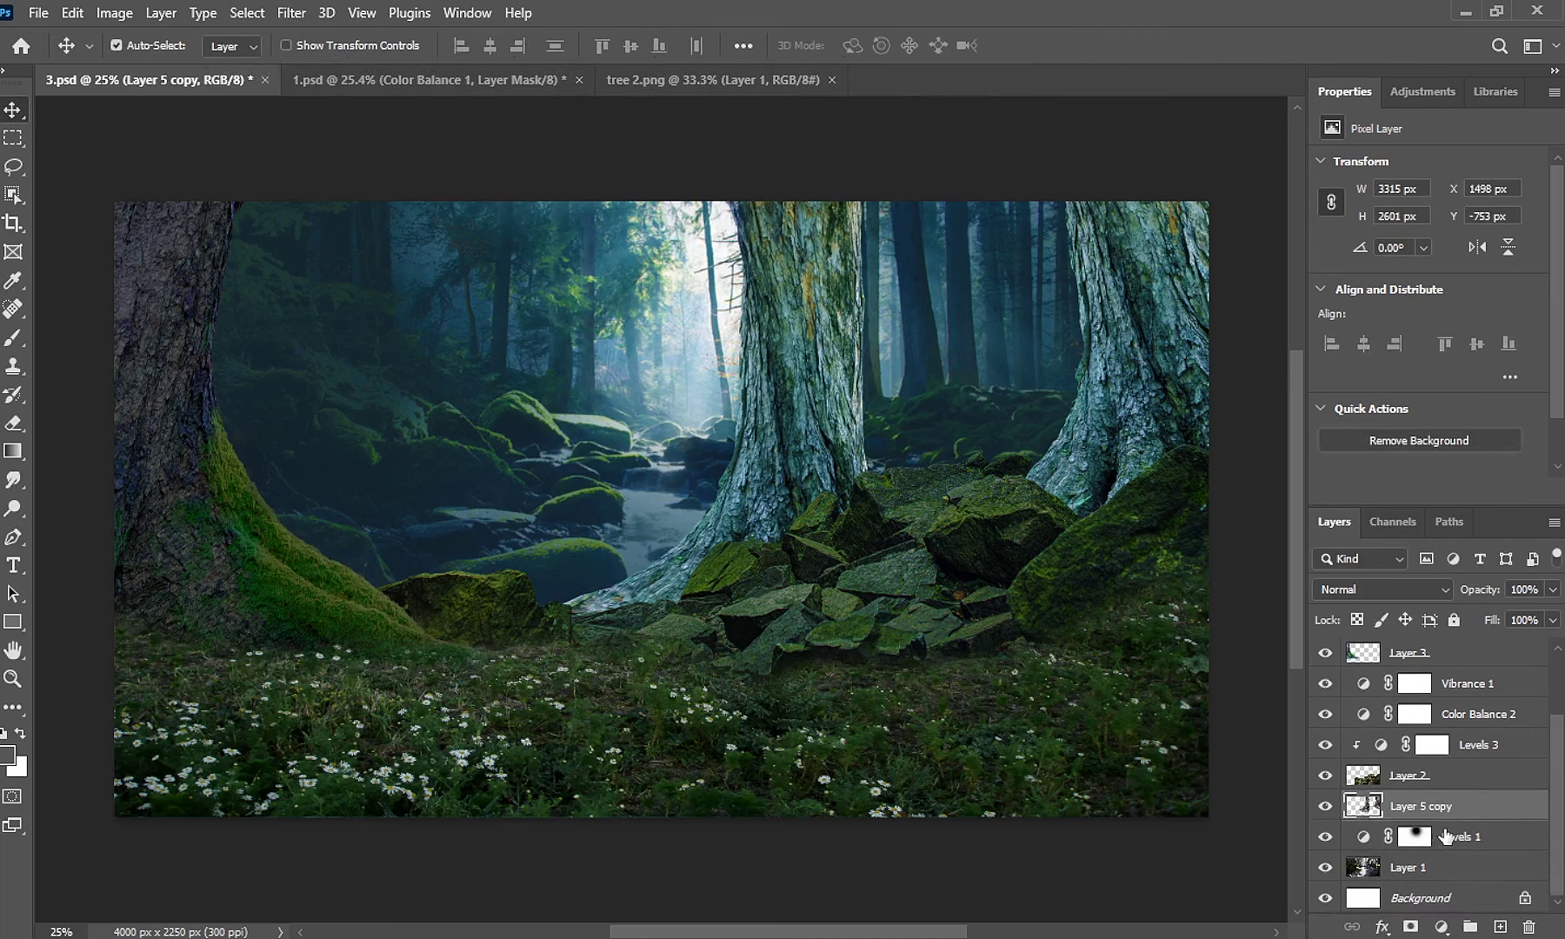
Add a Levels adjustment clipped to the tree copy with output white 87, selecting its mask.
click(1440, 925)
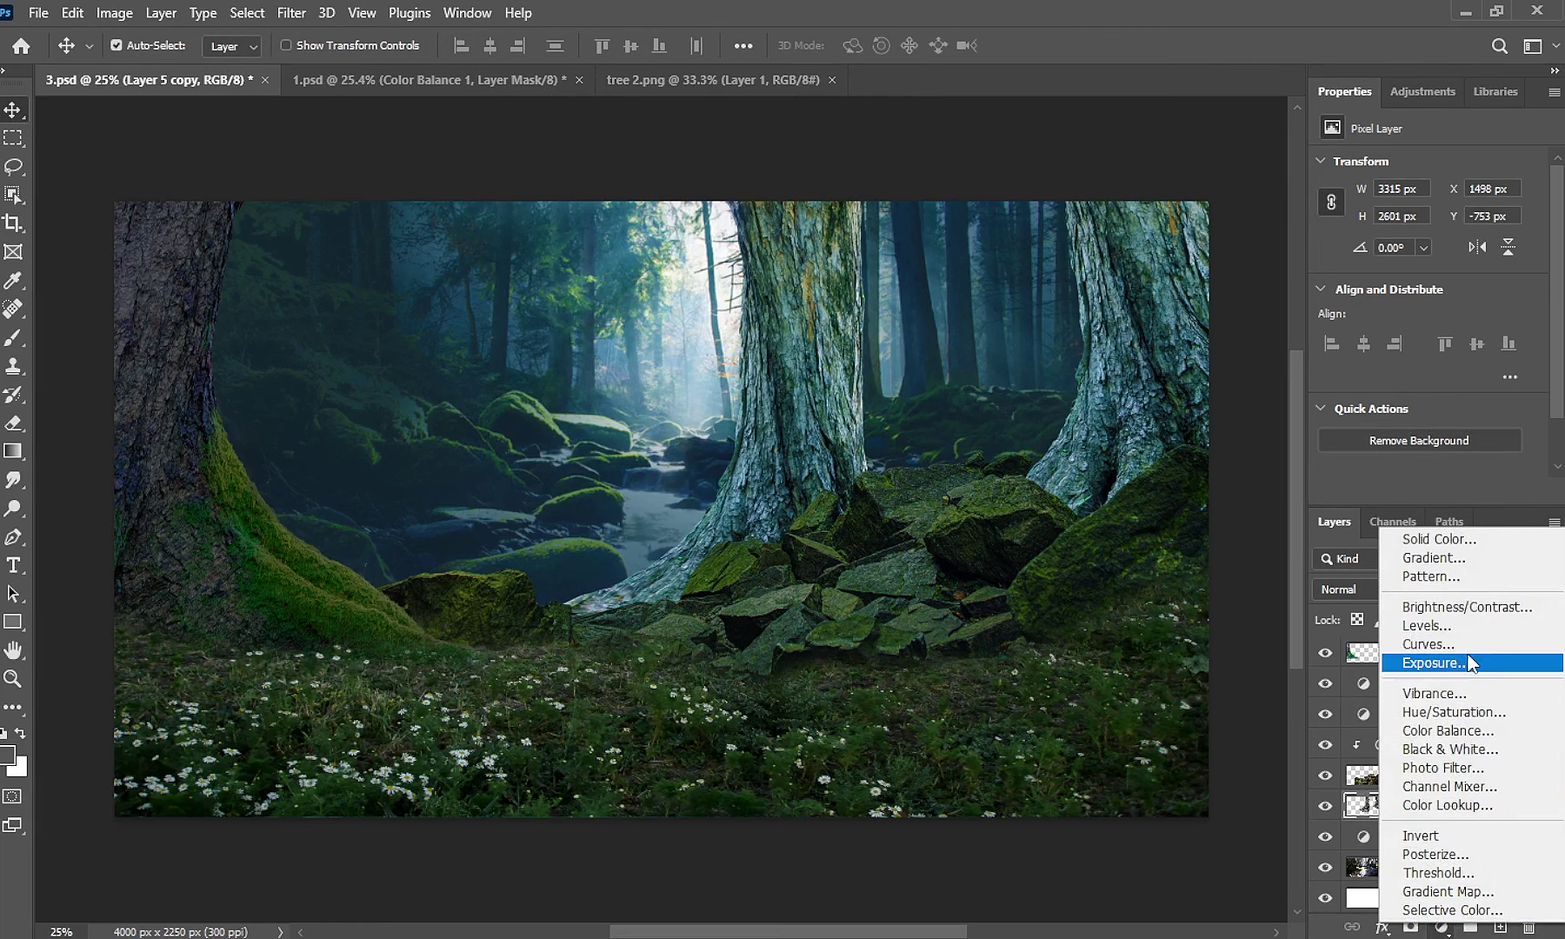
click(1472, 640)
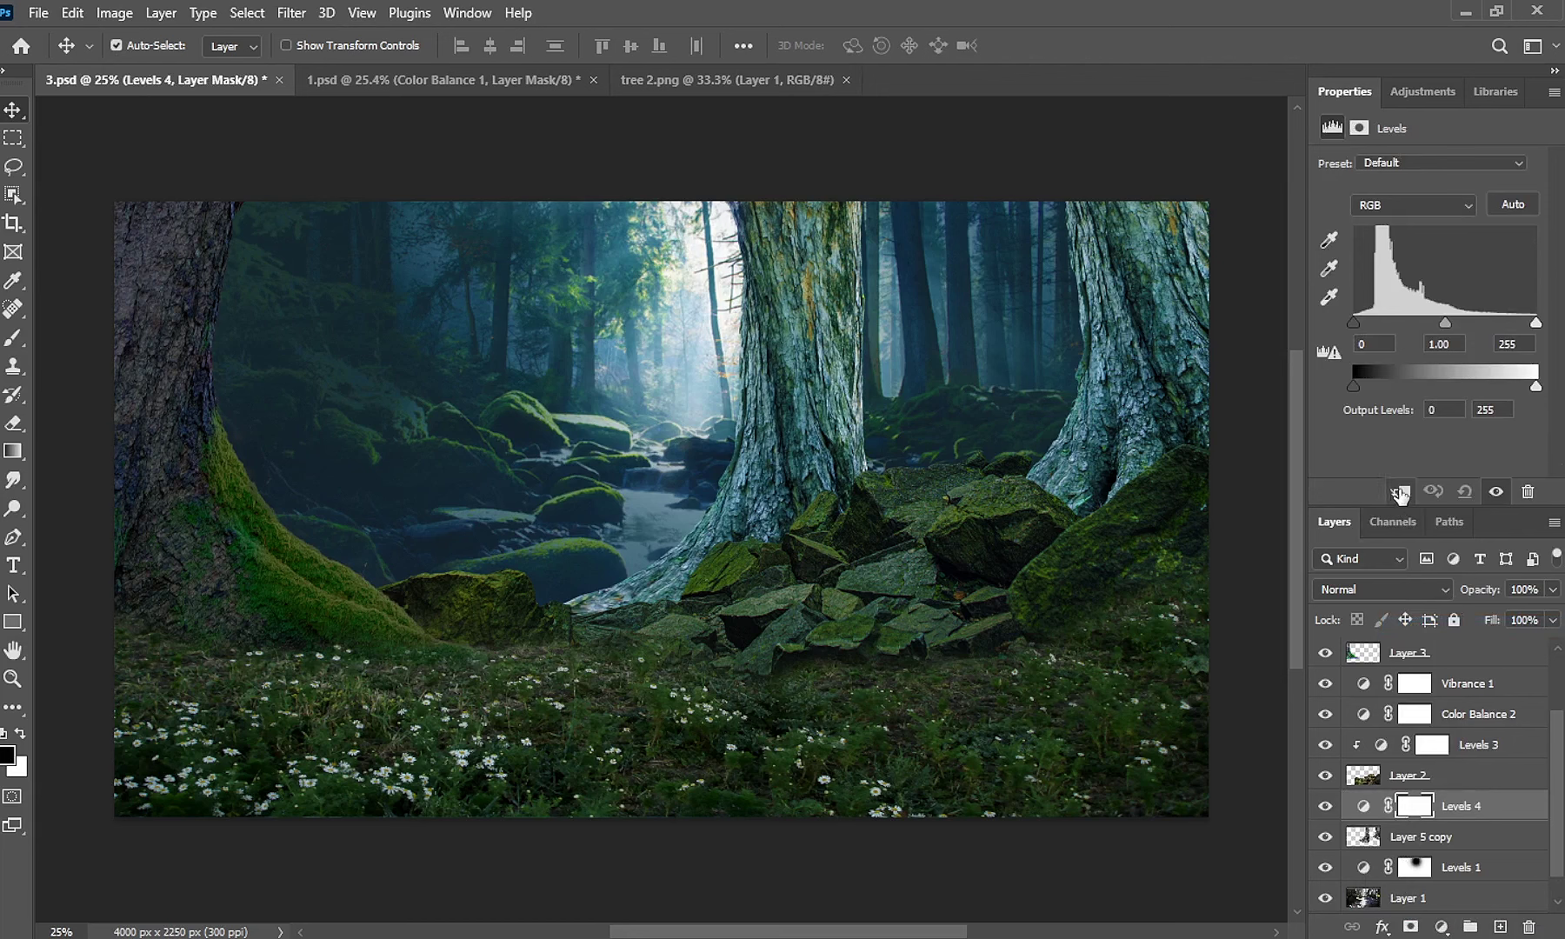
click(1399, 493)
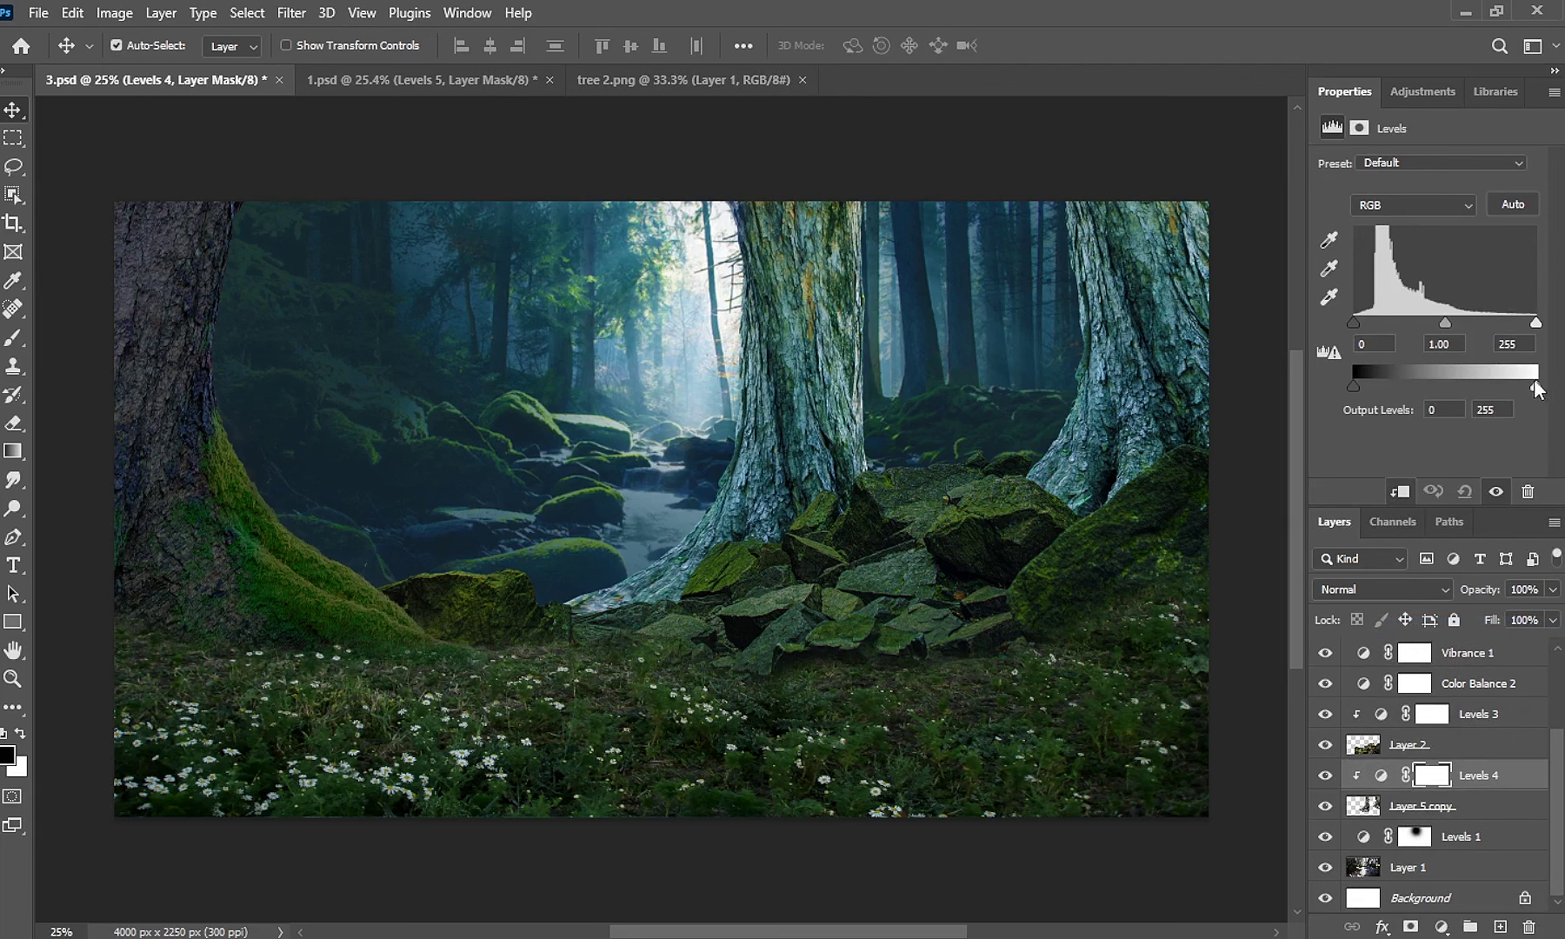
drag(1536, 390, 1444, 393)
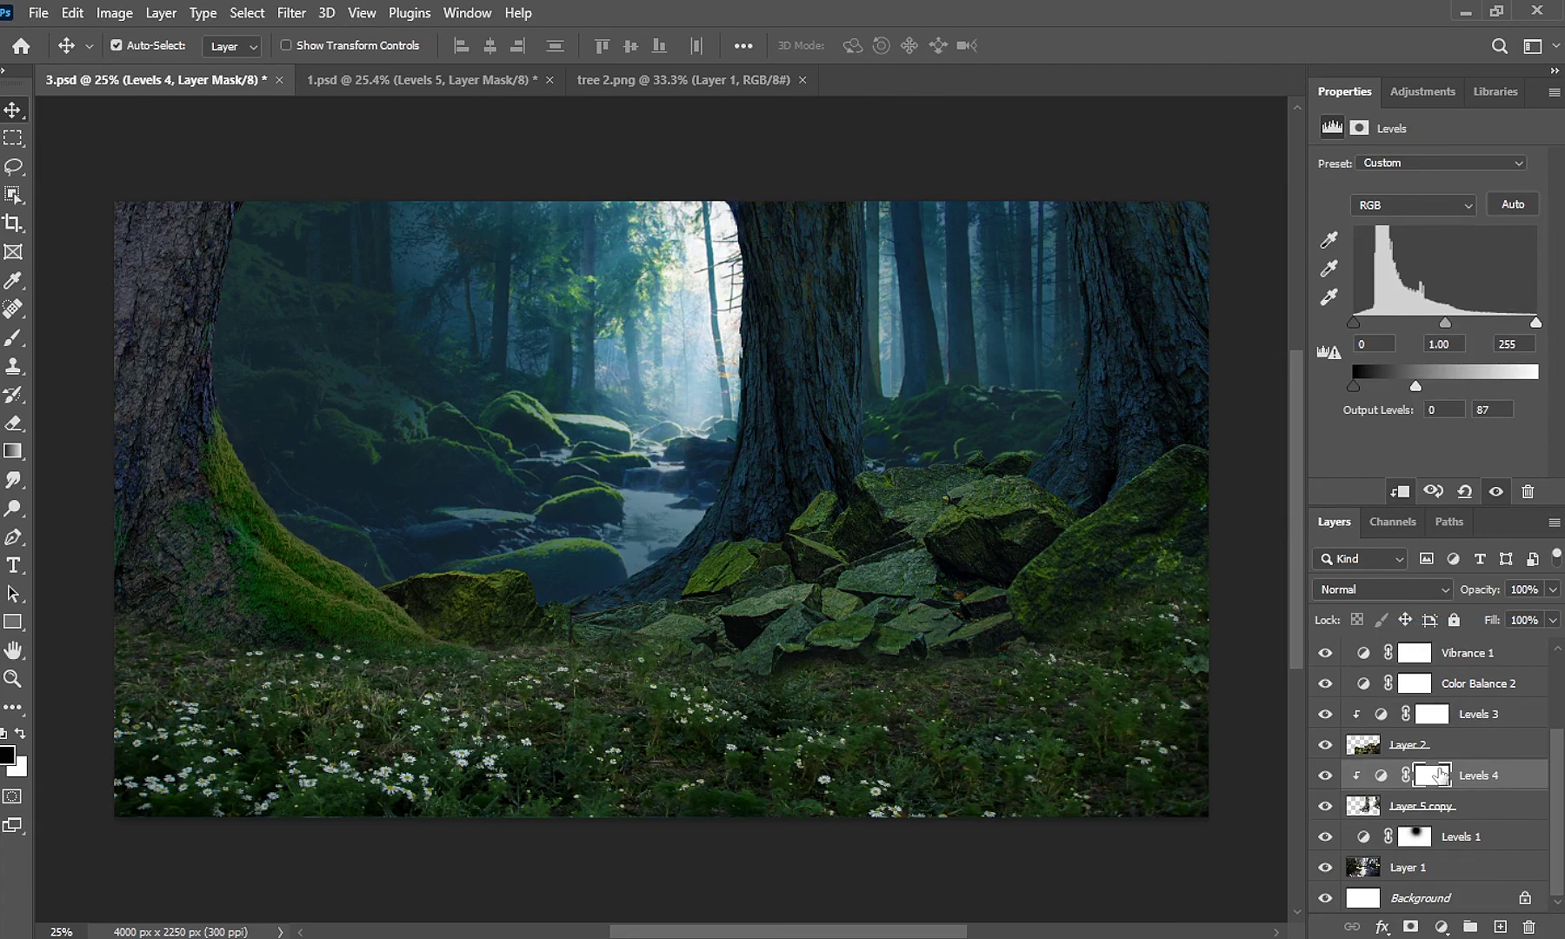
click(1438, 773)
Brush the Levels 4 mask to lighten the right trunk's left edge and keep its base dark.
click(11, 343)
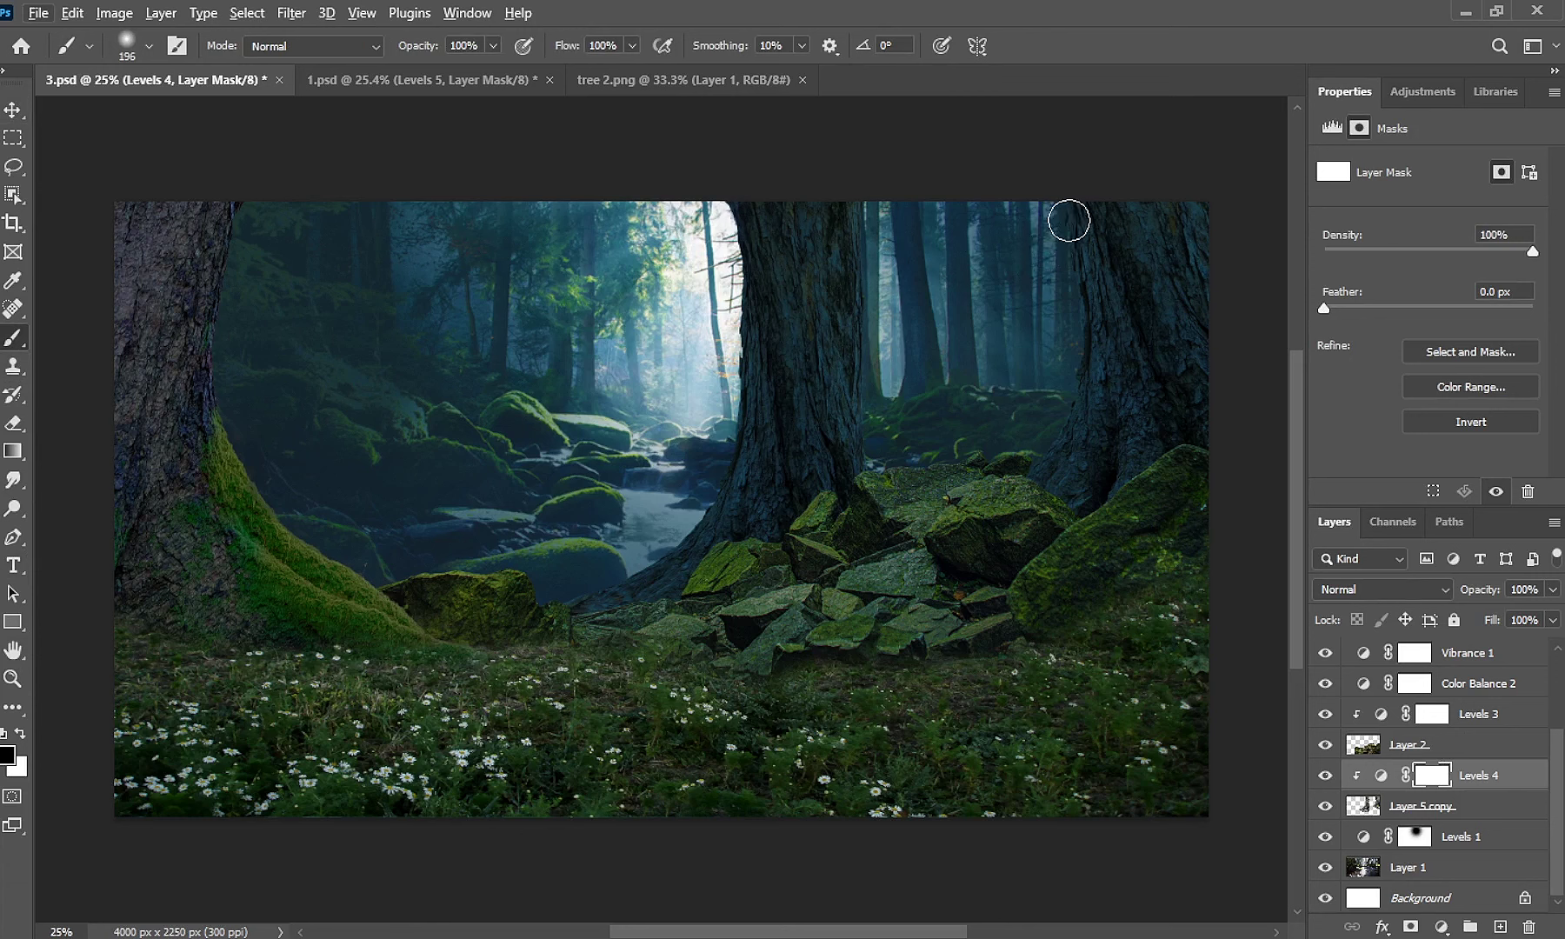
mouse_move(1071, 218)
mouse_down()
mouse_move(1050, 435)
mouse_move(1012, 483)
mouse_up()
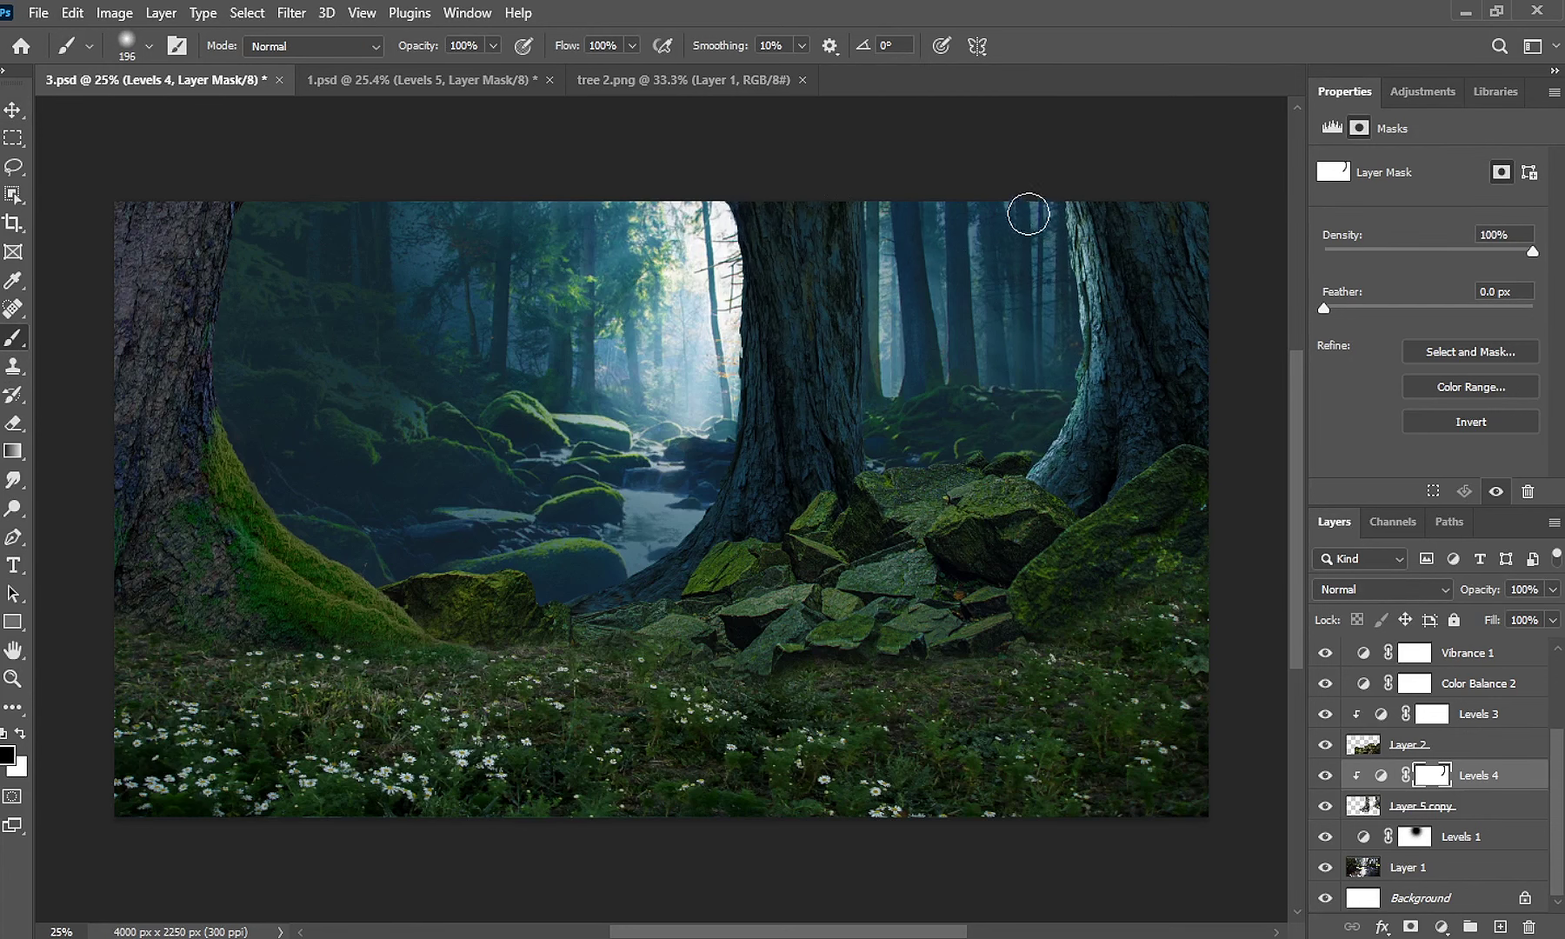
key(x)
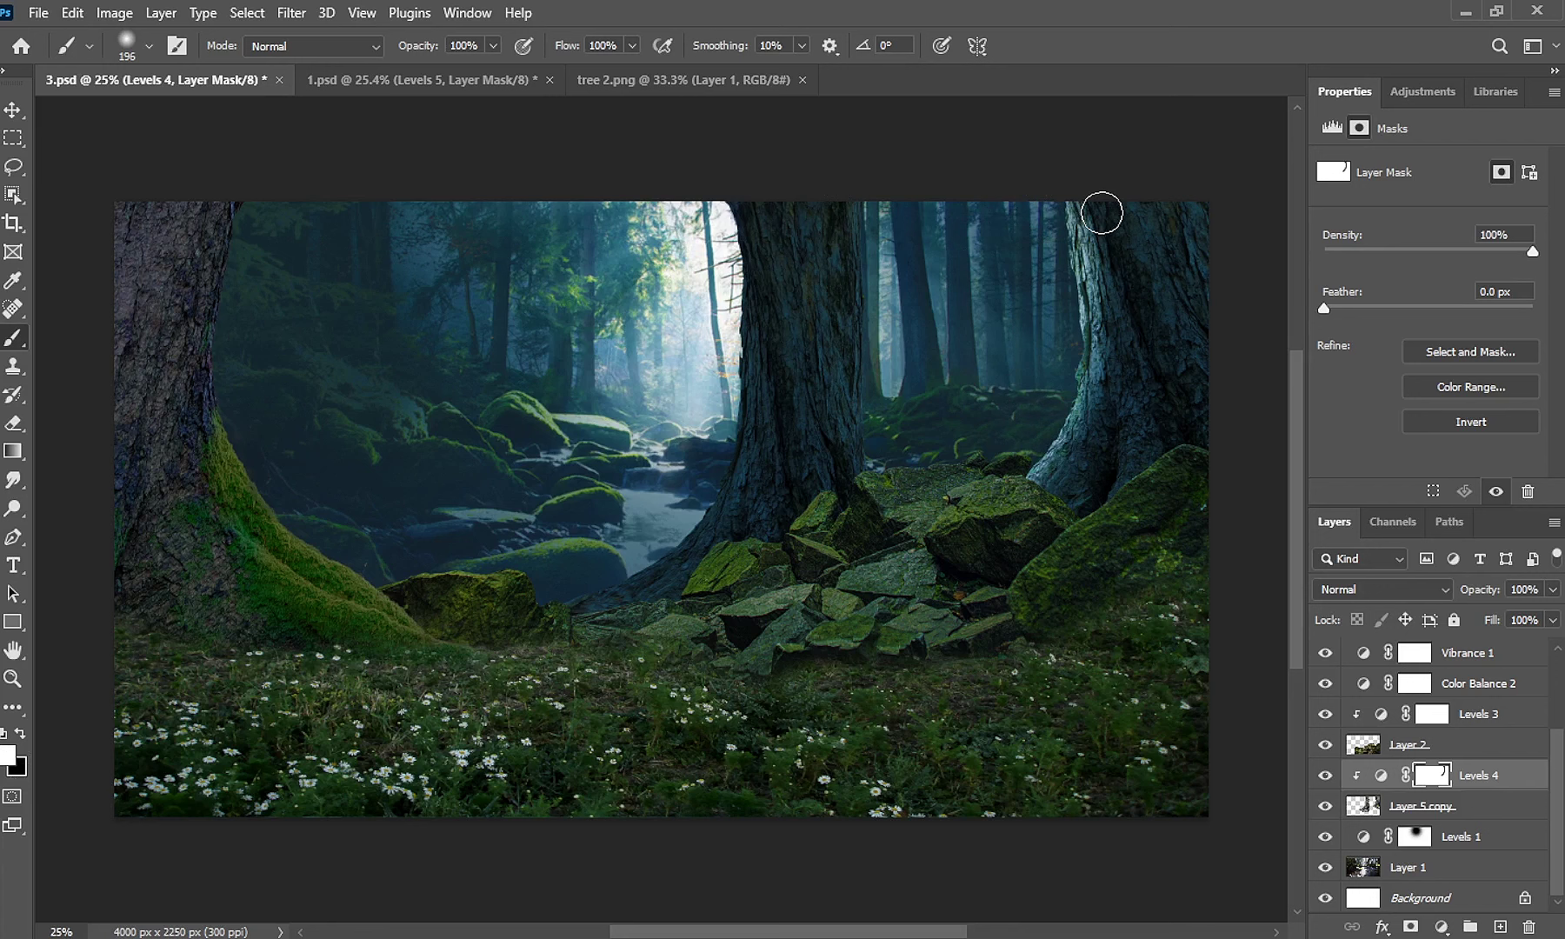
mouse_move(1101, 213)
mouse_down()
mouse_move(1117, 311)
mouse_move(1102, 432)
mouse_move(1146, 304)
mouse_move(1143, 268)
mouse_move(1118, 329)
mouse_move(1117, 251)
mouse_up()
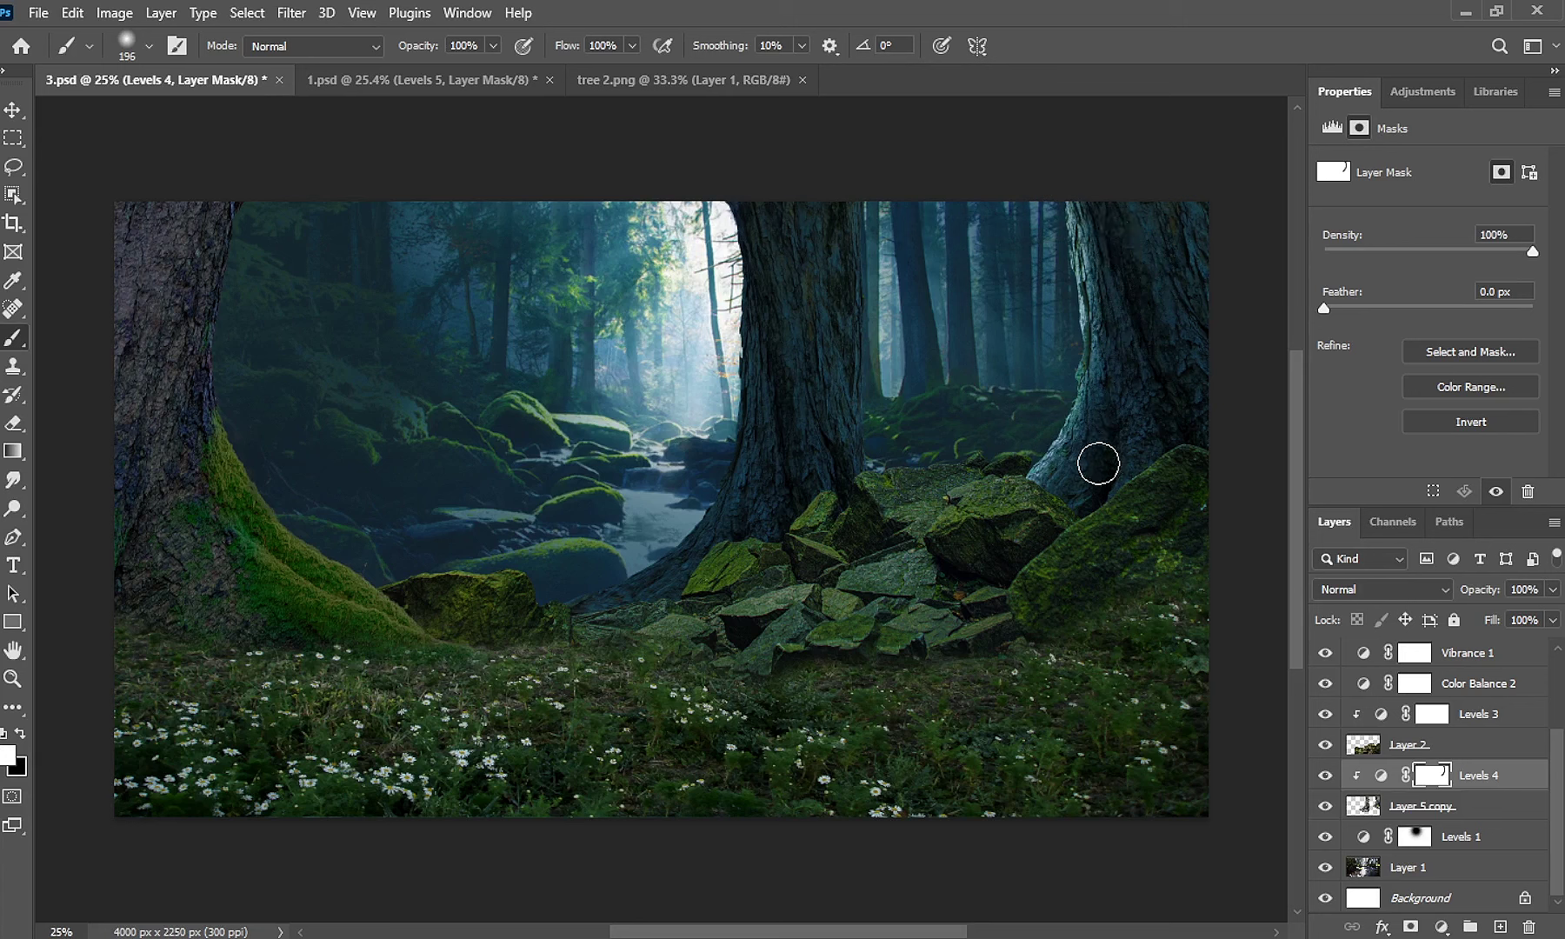
drag(1098, 463, 1058, 504)
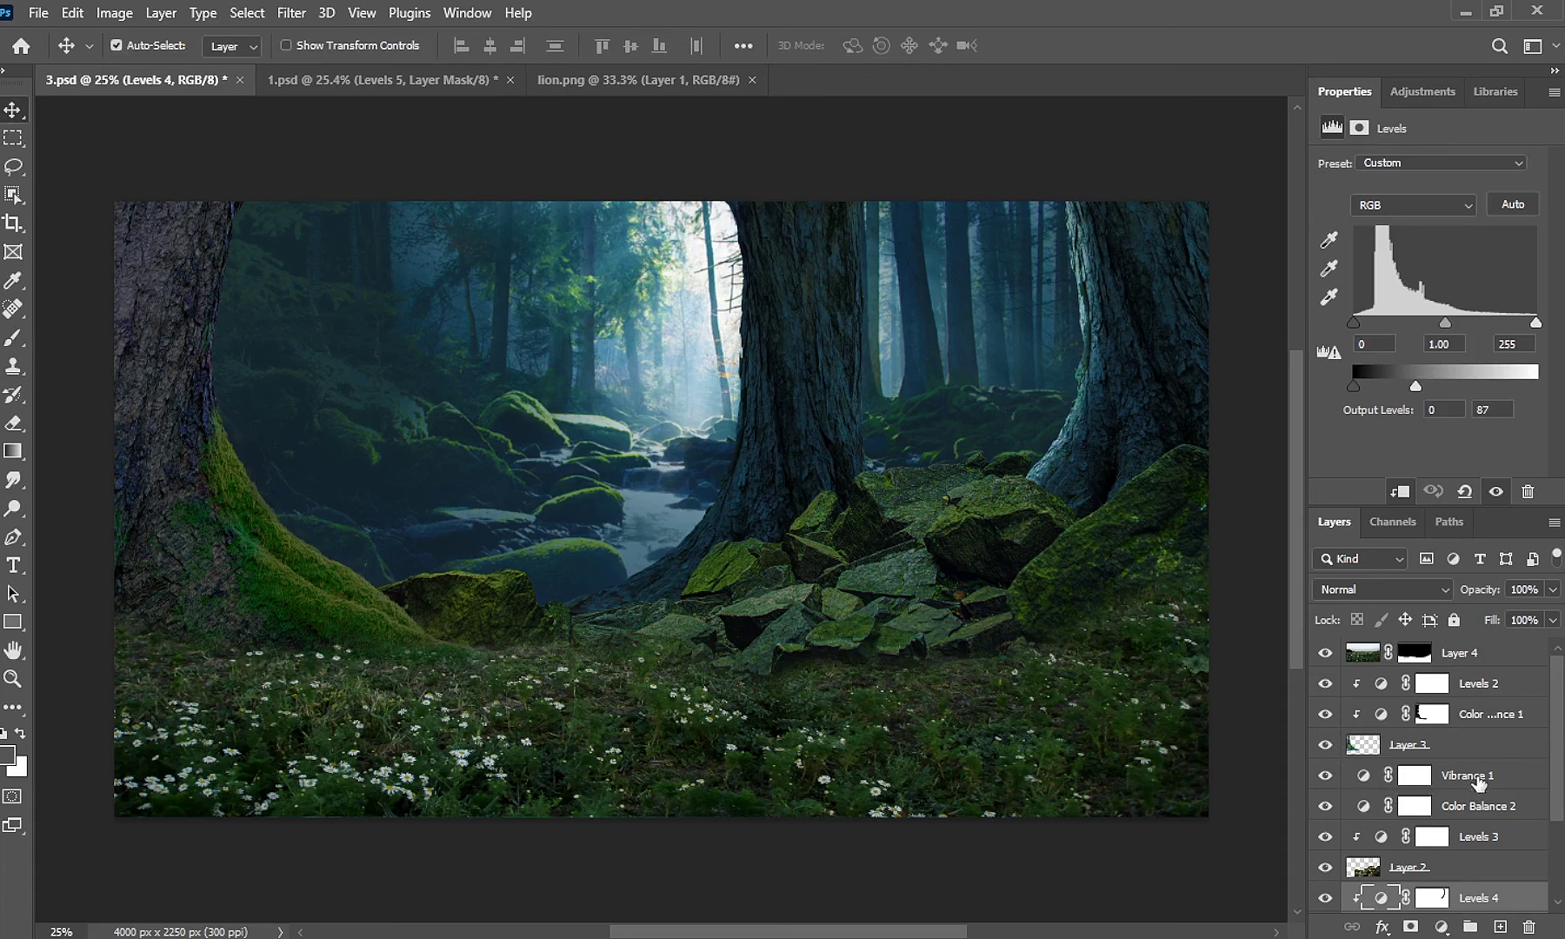
Drag the lion from lion.png into 3.psd and place it left, behind the rocks.
scroll(1478, 782, down, 2)
scroll(1435, 781, down, 1)
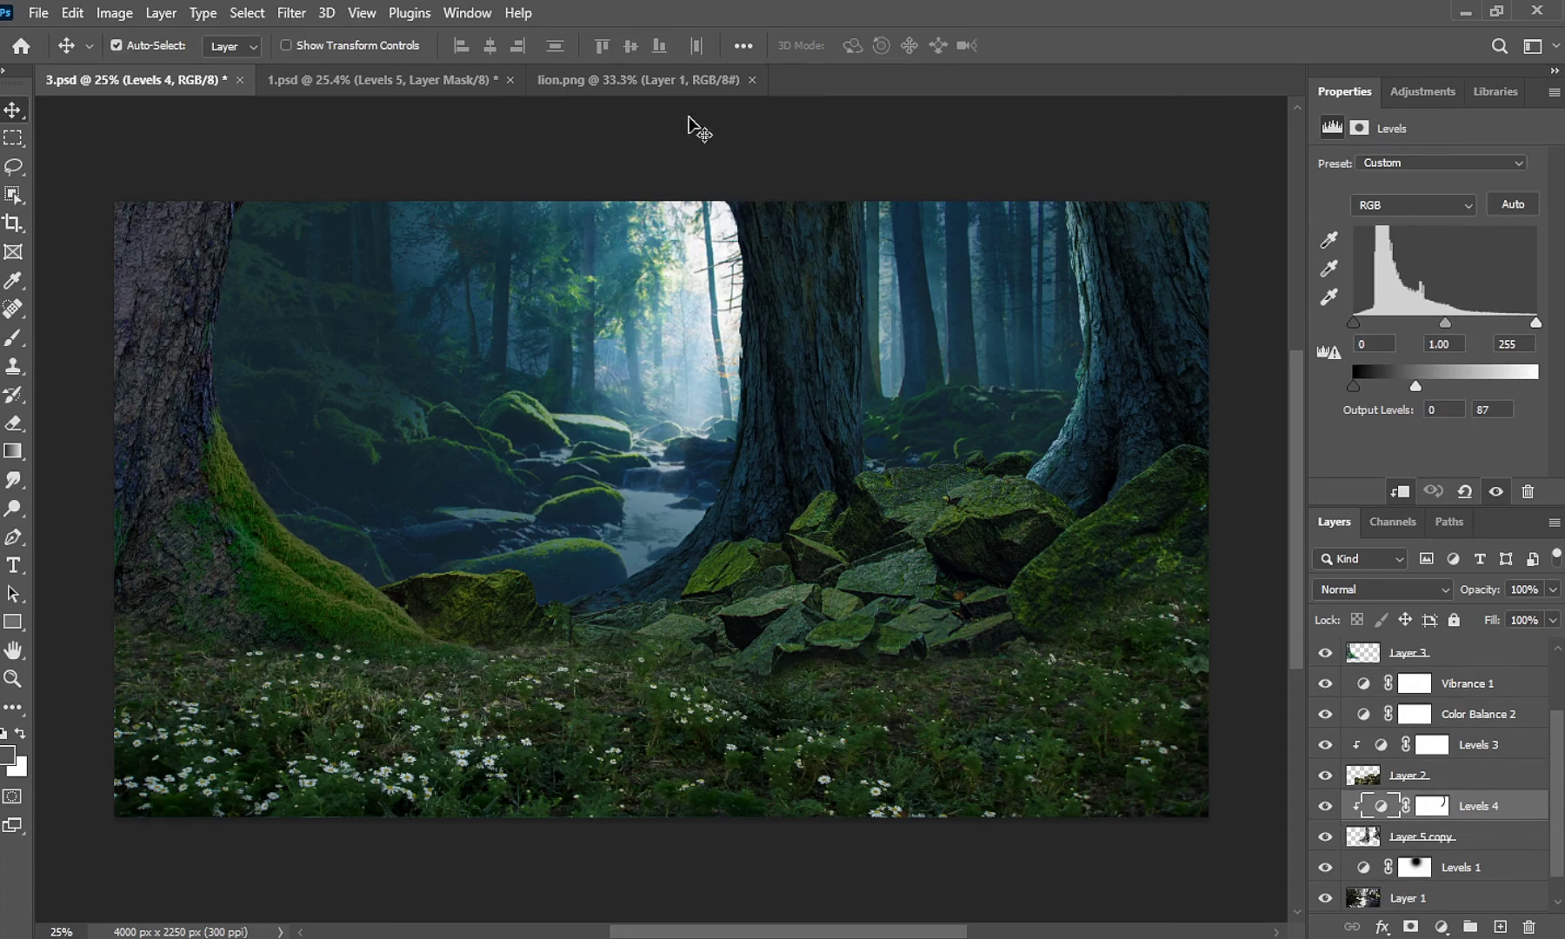
click(639, 80)
mouse_move(554, 358)
mouse_down()
mouse_move(206, 105)
mouse_move(413, 356)
mouse_up()
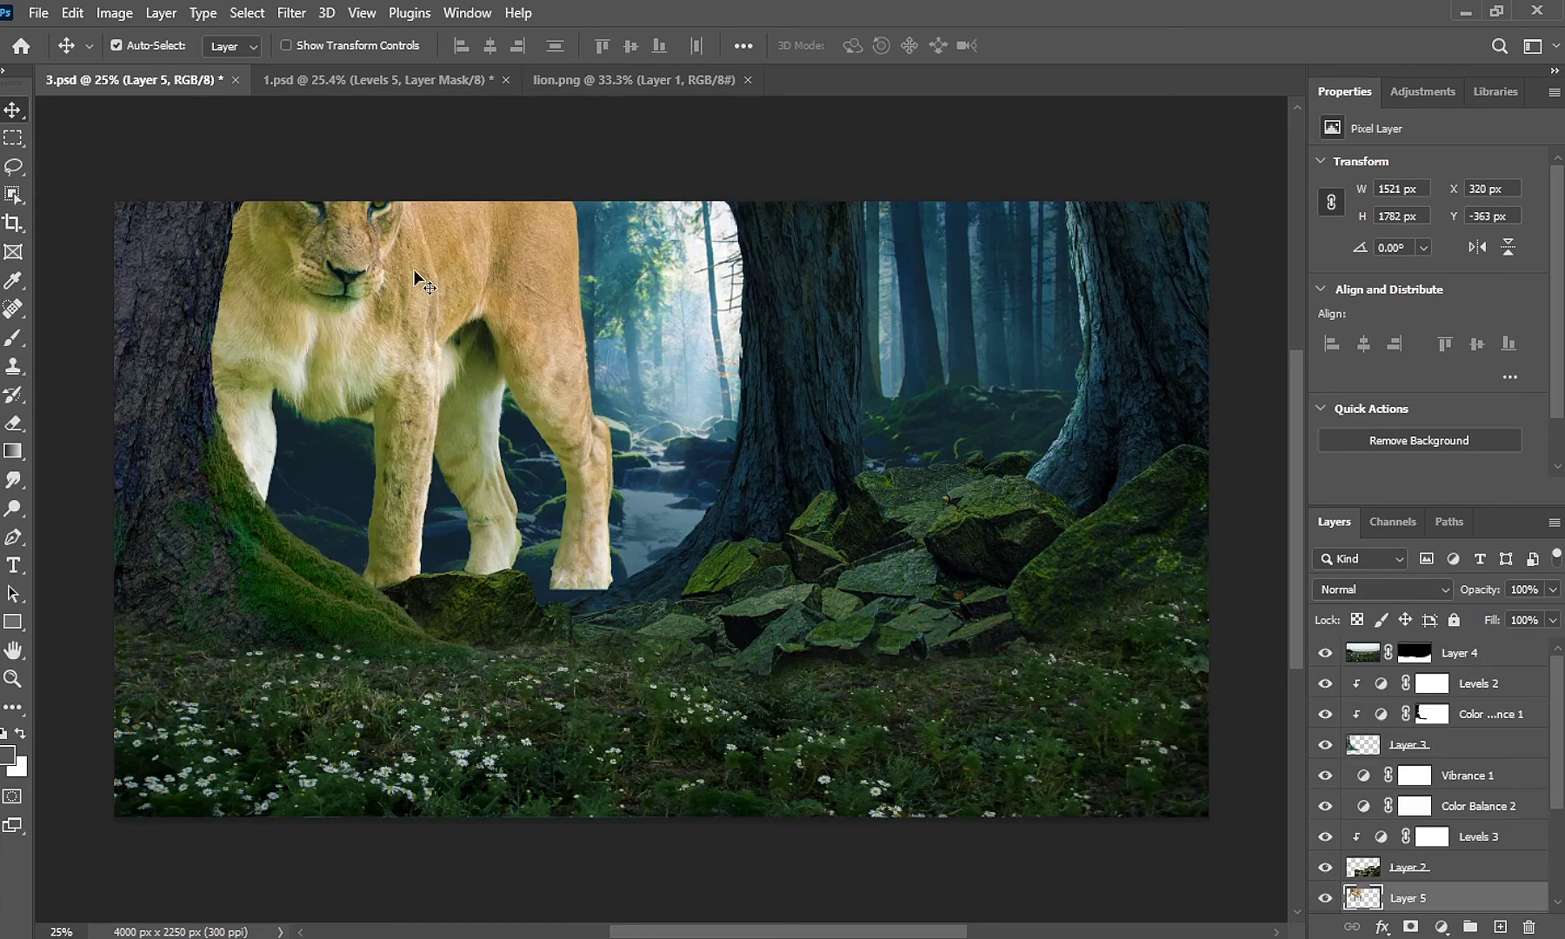
mouse_move(413, 272)
mouse_down()
mouse_move(579, 353)
mouse_move(523, 404)
mouse_up()
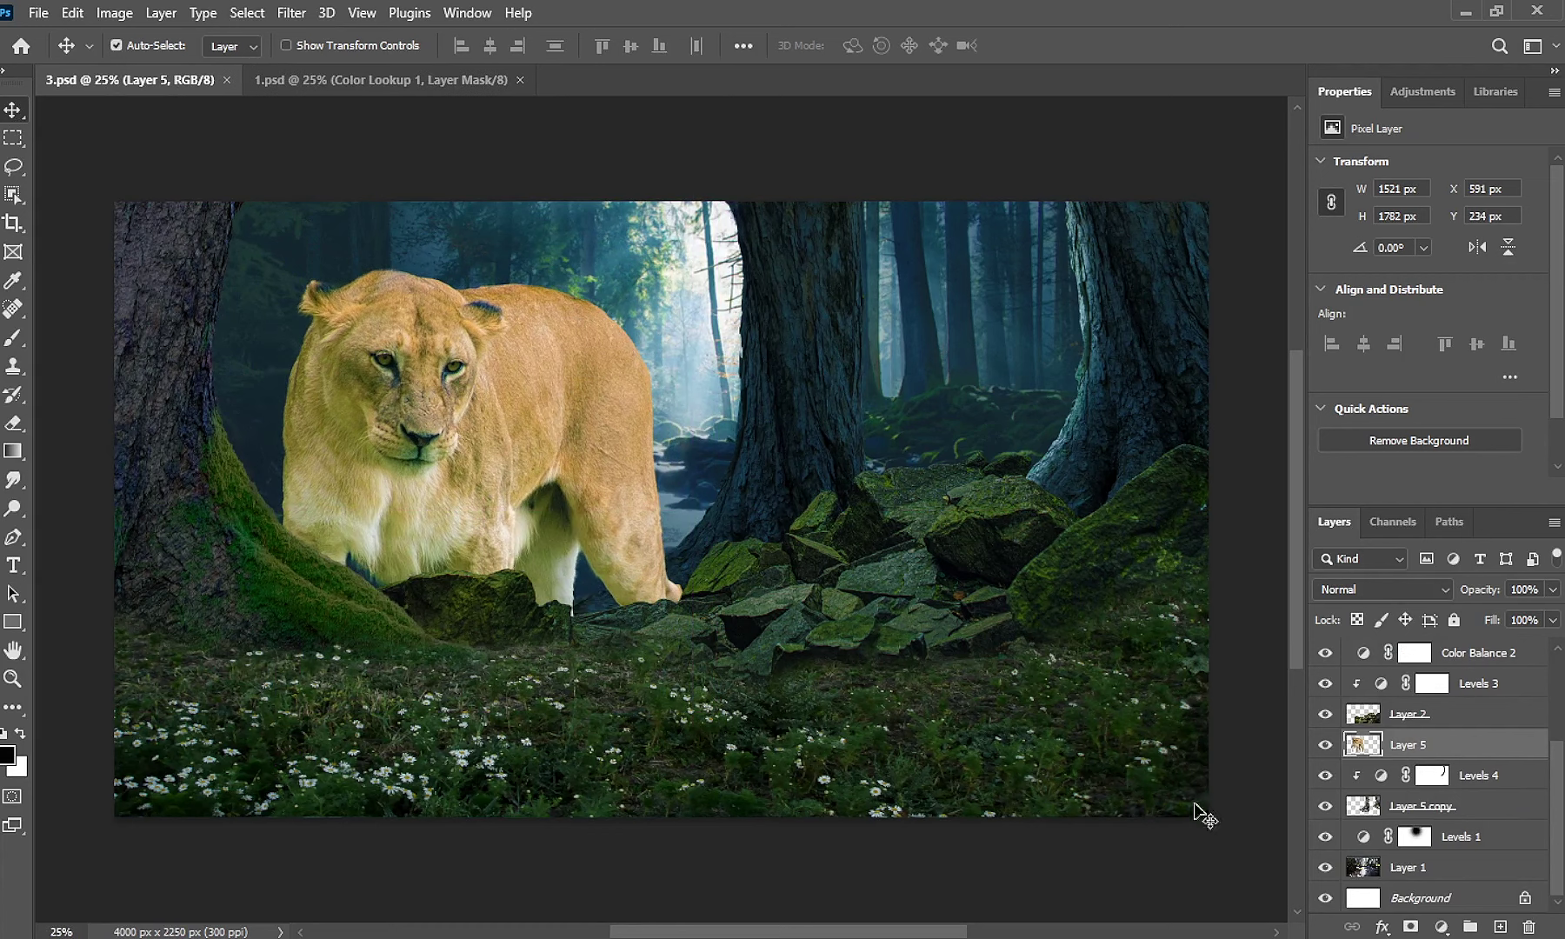
Add a Color Lookup layer using FoggyNight.3DL, clipped to the lion's Layer 5.
click(1443, 927)
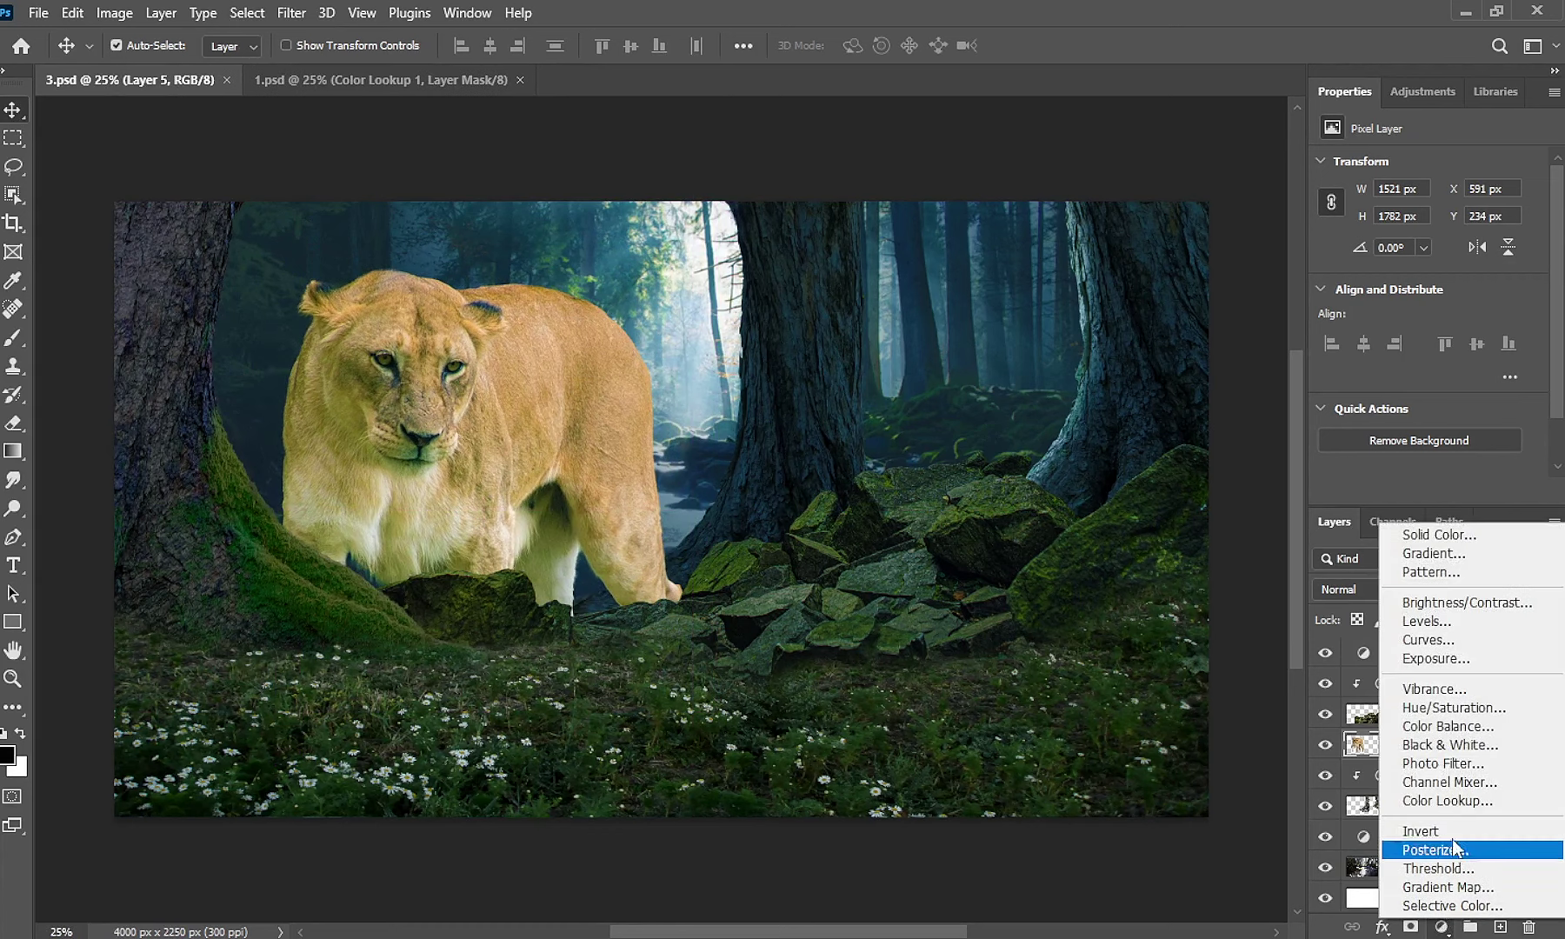
click(1454, 807)
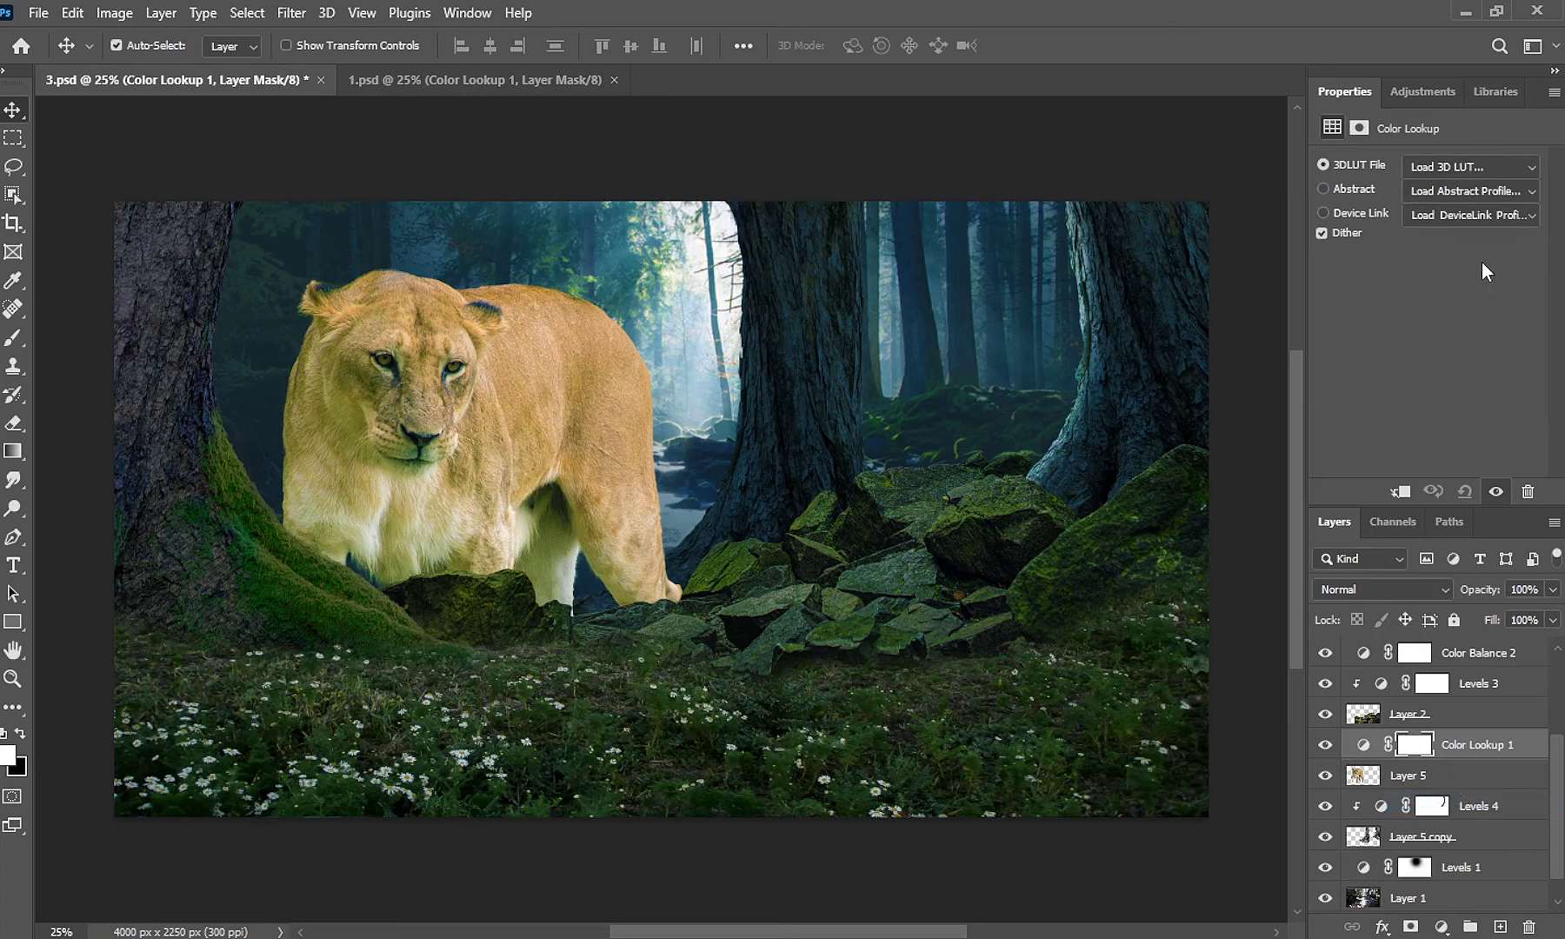
click(1481, 166)
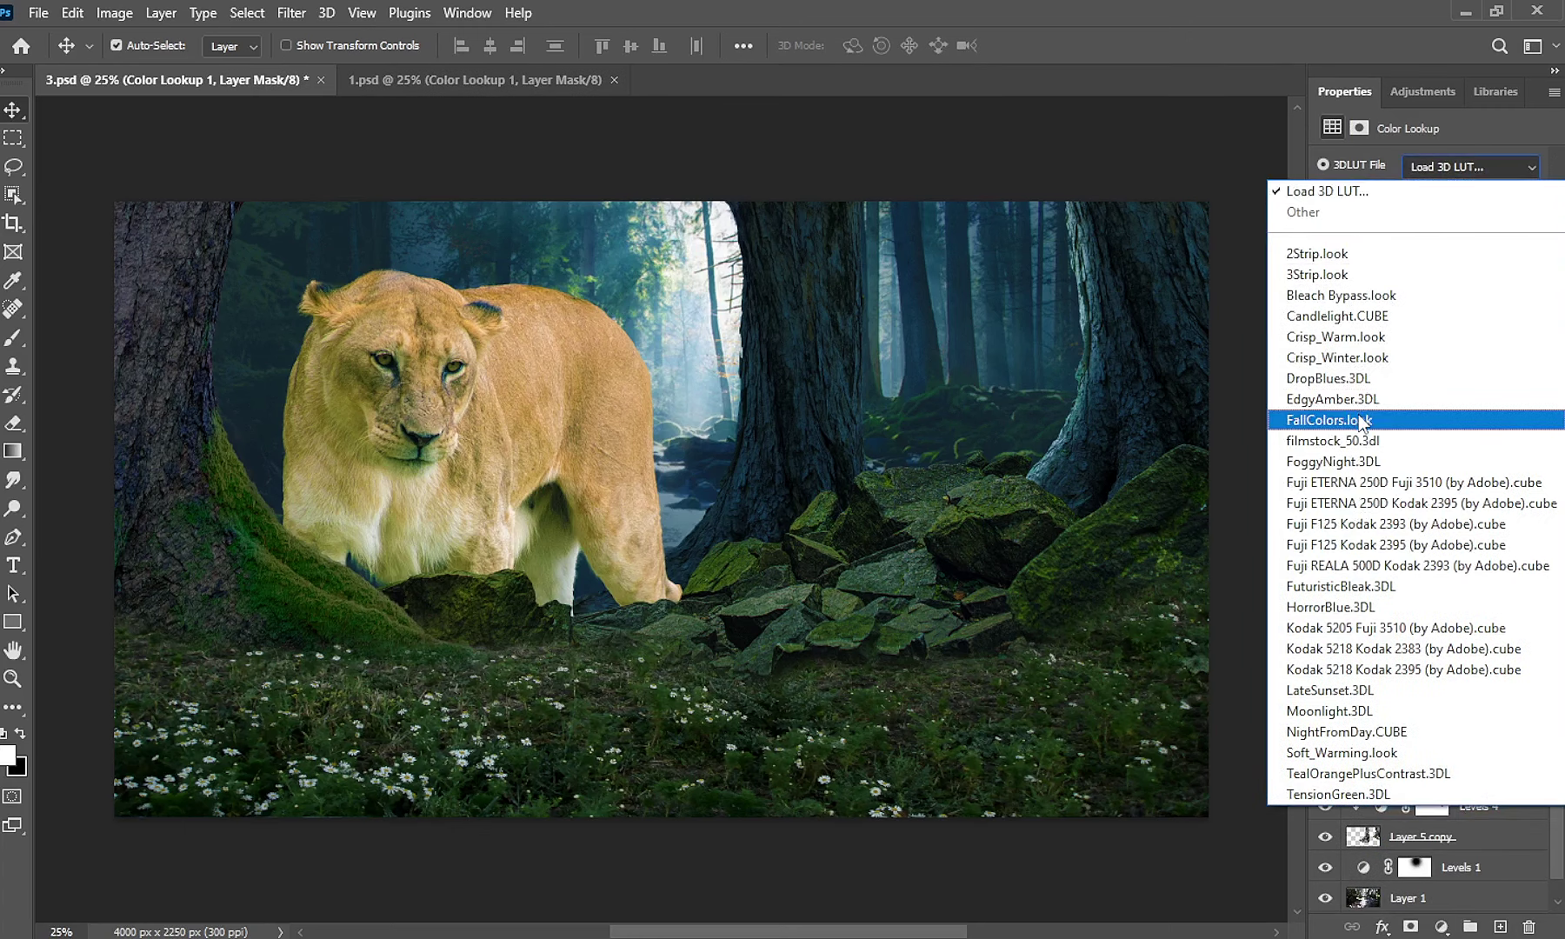
click(1360, 460)
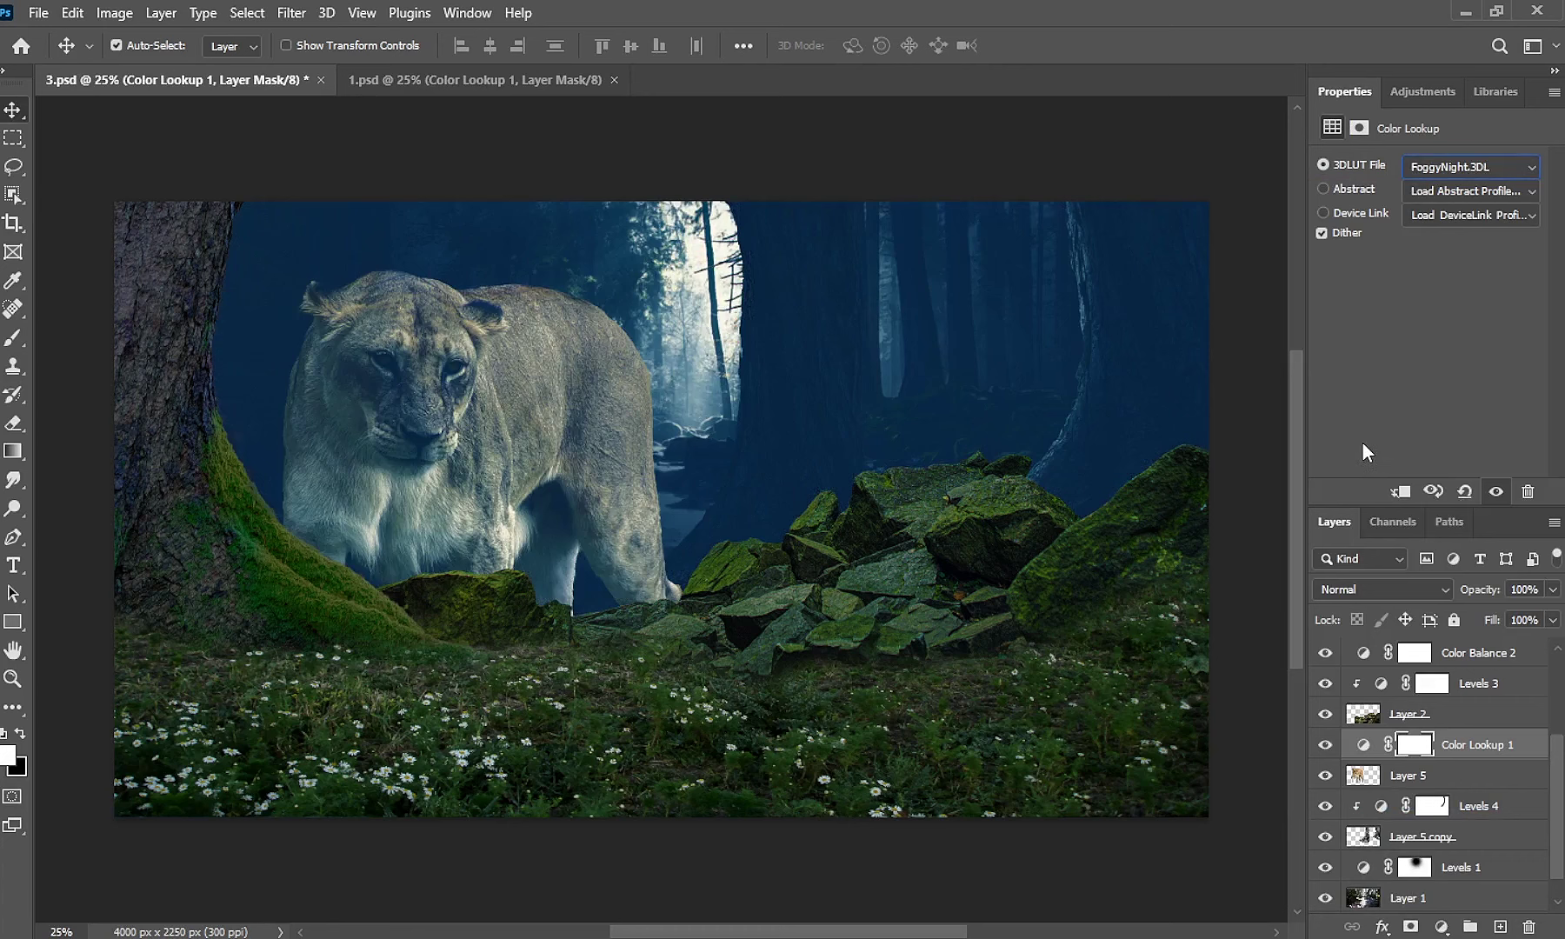
click(1398, 492)
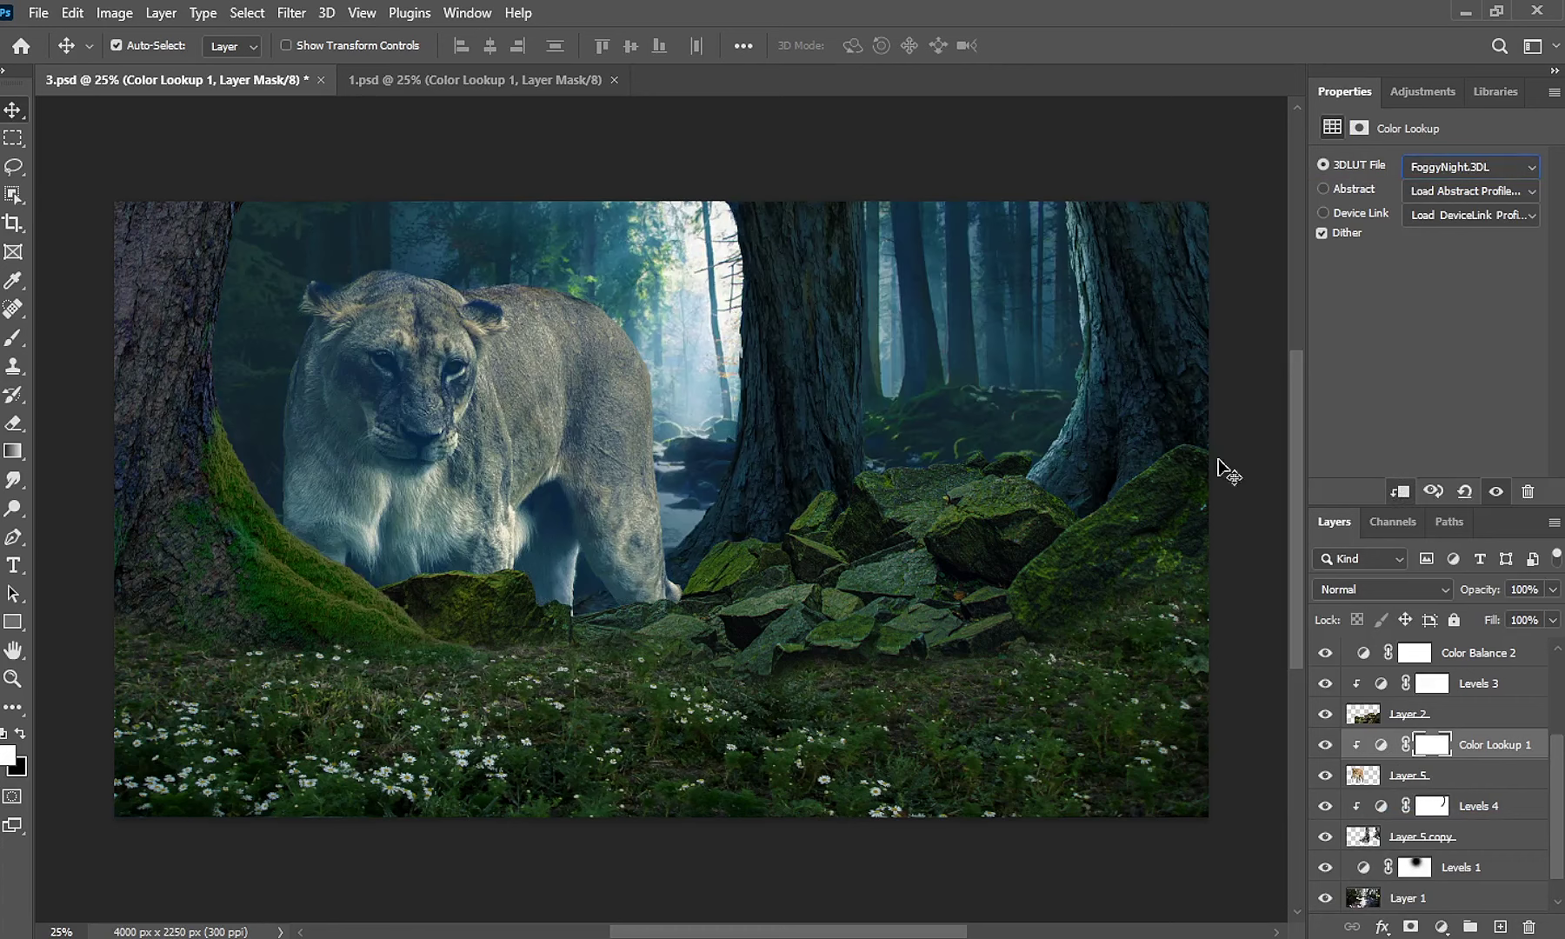
Paint the lookup mask with a 484 px, 10% flow brush to restore warmth on the lion's head and back.
click(5, 341)
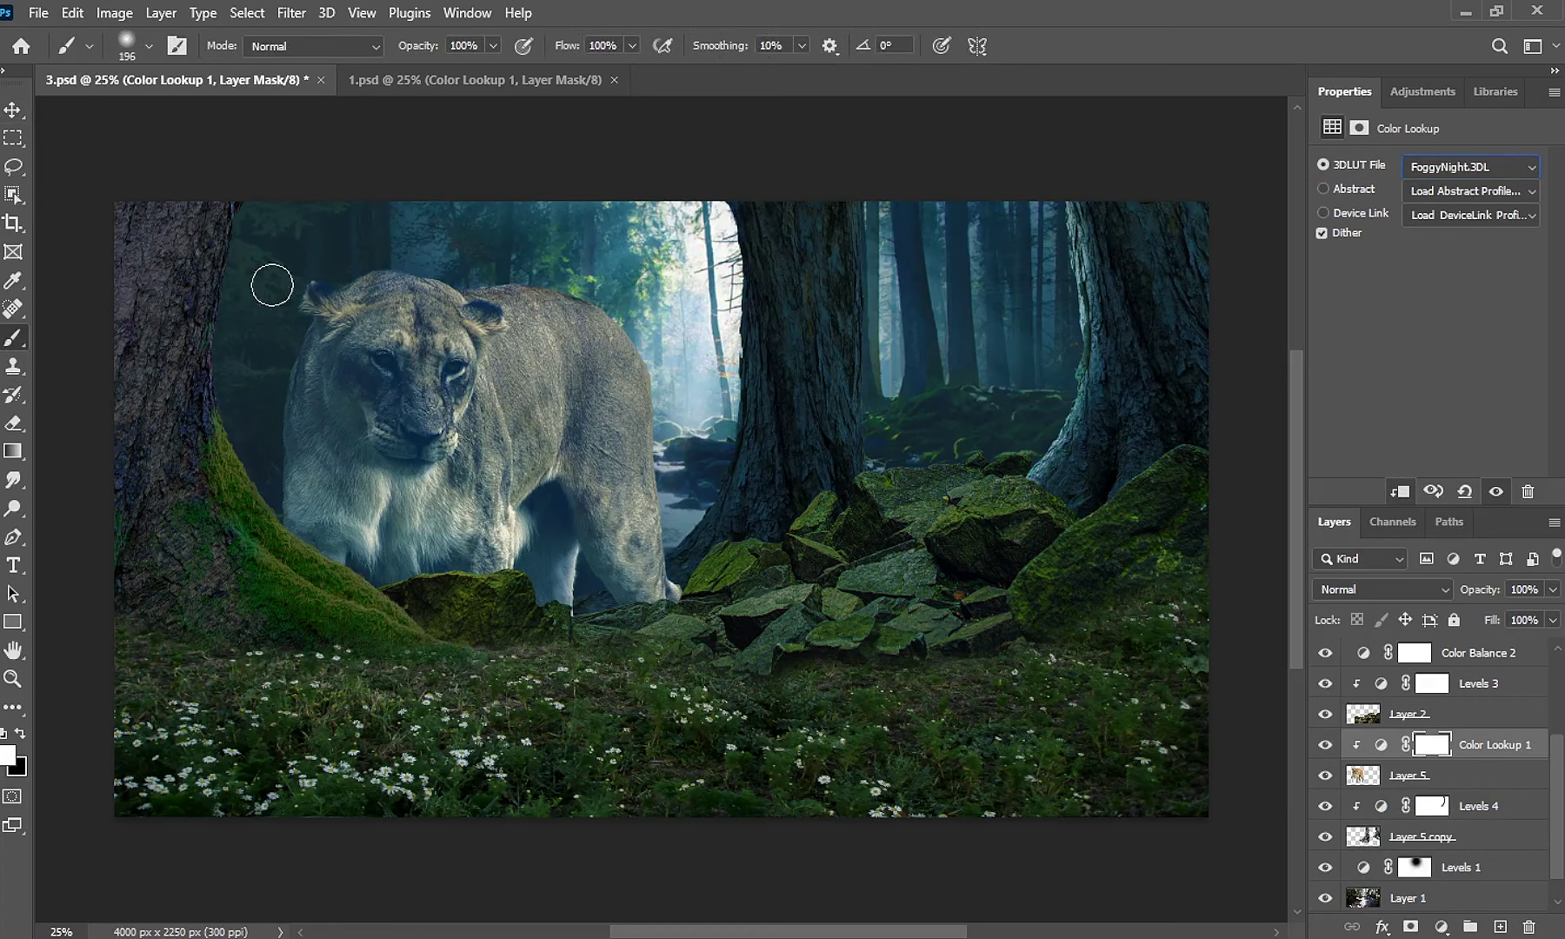
drag(457, 288, 522, 288)
click(632, 45)
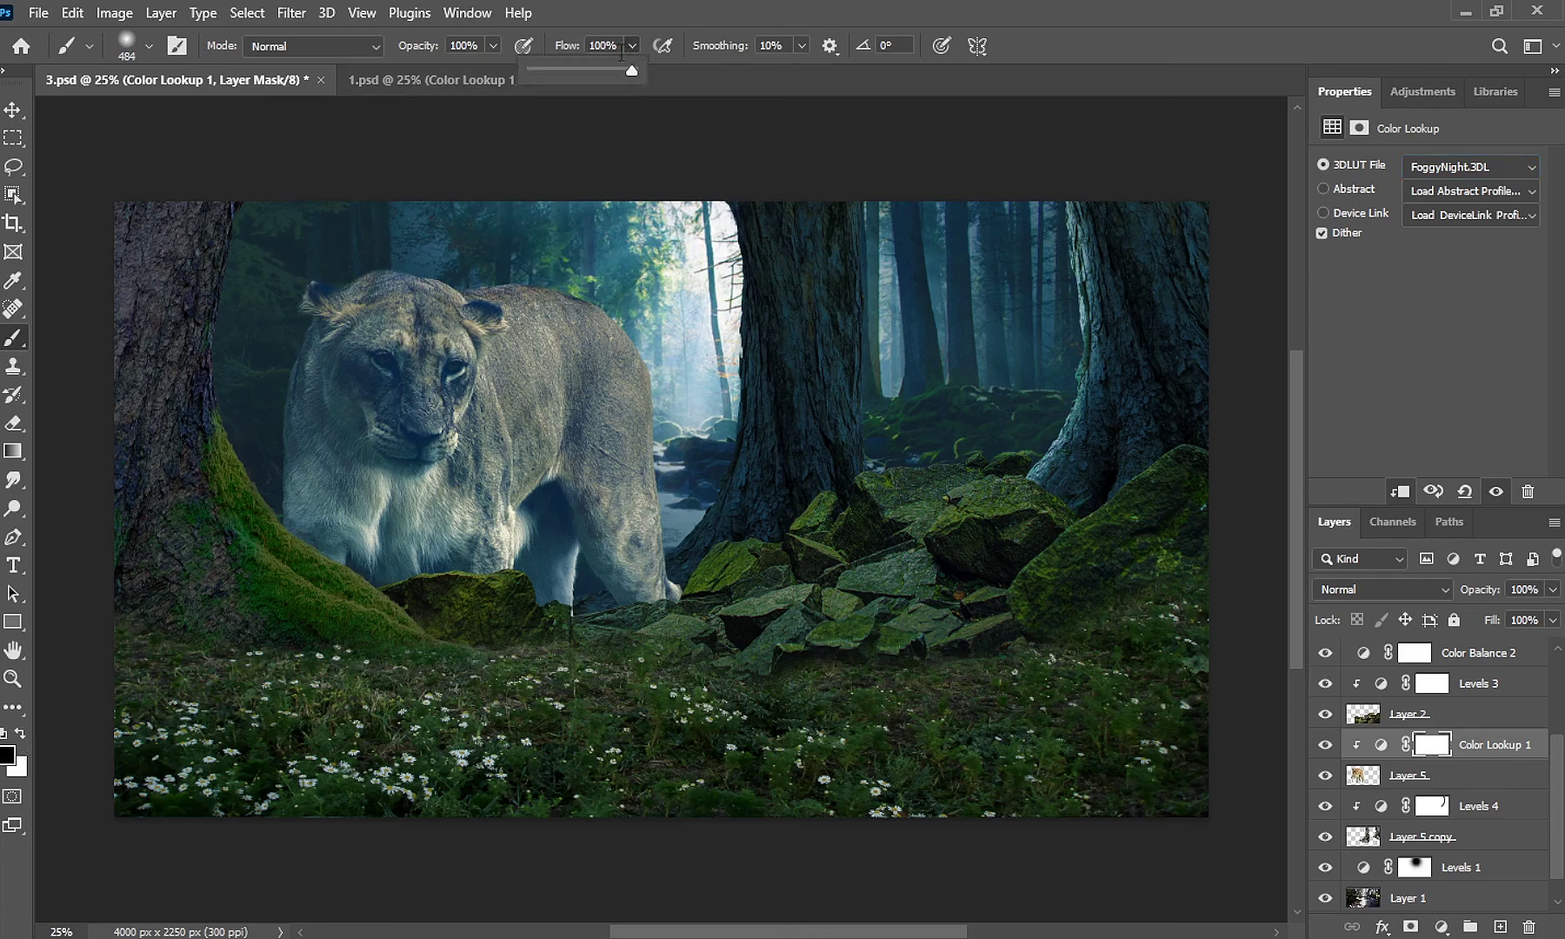
drag(637, 68, 536, 77)
mouse_move(409, 308)
mouse_down()
mouse_move(401, 360)
mouse_move(399, 288)
mouse_move(525, 255)
mouse_move(413, 272)
mouse_move(416, 410)
mouse_move(408, 370)
mouse_up()
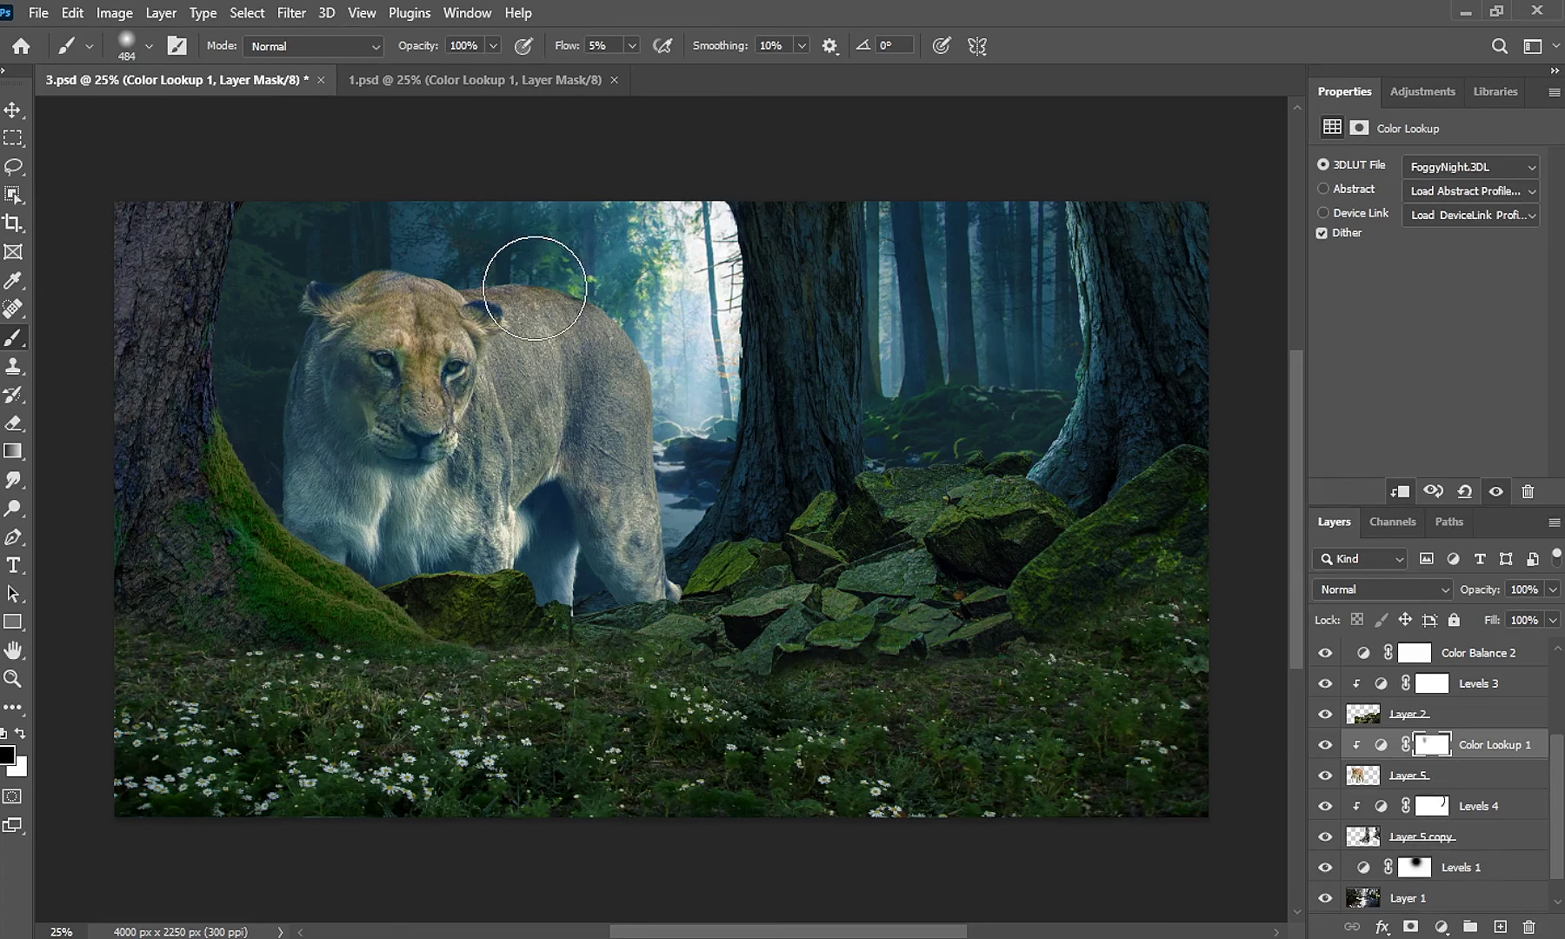
mouse_move(629, 293)
mouse_down()
mouse_move(682, 335)
mouse_move(524, 331)
mouse_move(312, 279)
mouse_move(618, 293)
mouse_move(408, 347)
mouse_move(500, 297)
mouse_move(625, 277)
mouse_move(507, 262)
mouse_move(517, 252)
mouse_move(436, 314)
mouse_move(414, 420)
mouse_move(617, 288)
mouse_up()
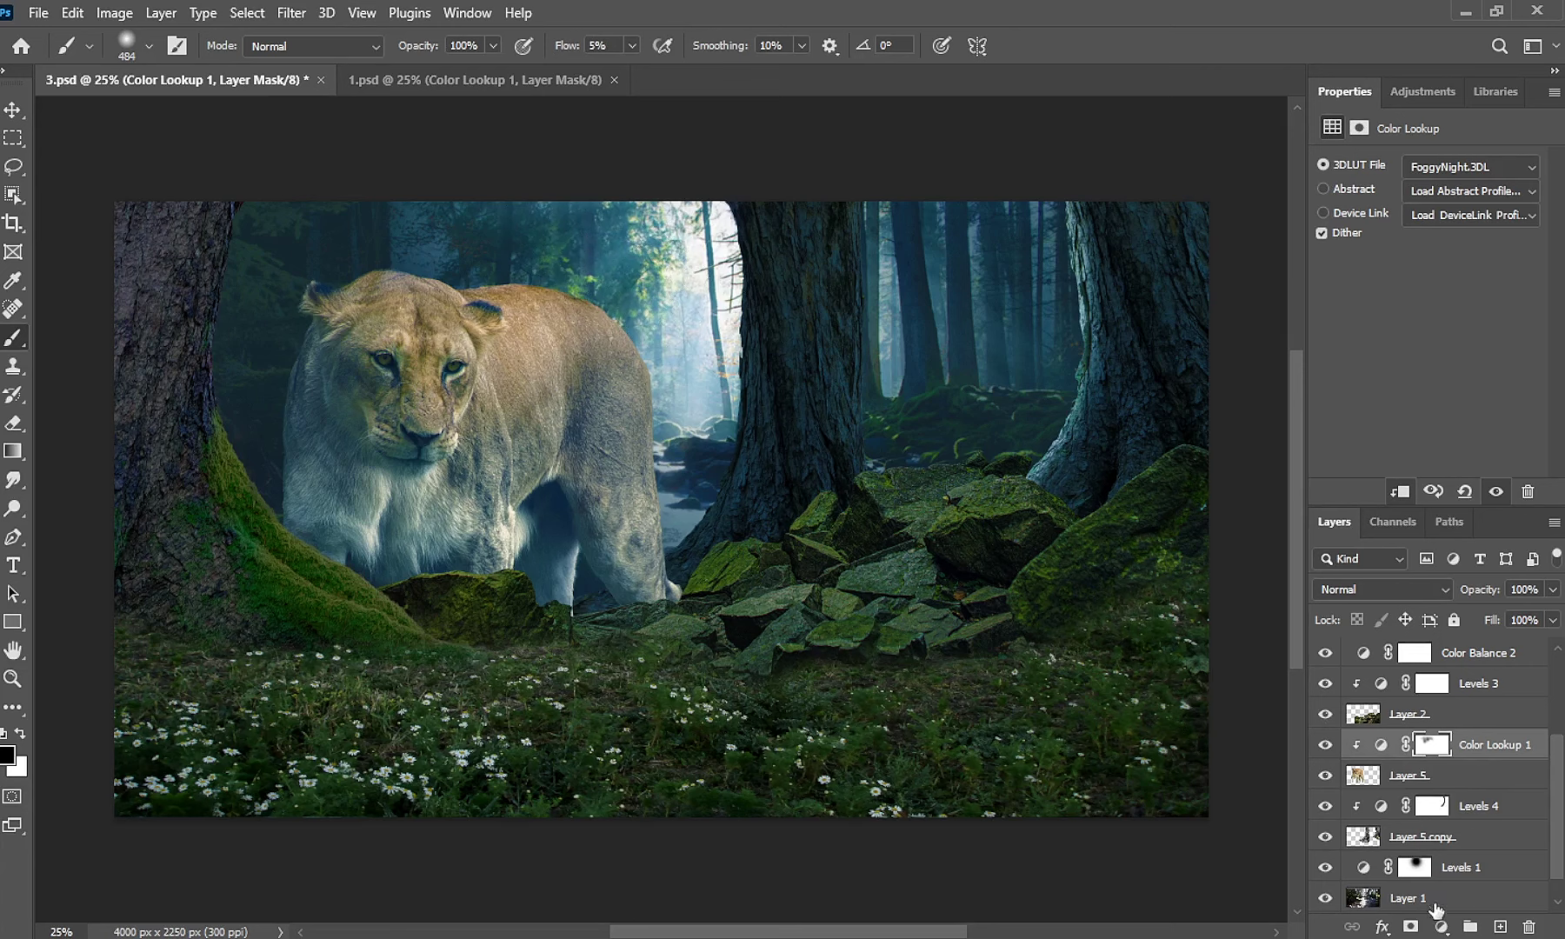
click(1442, 926)
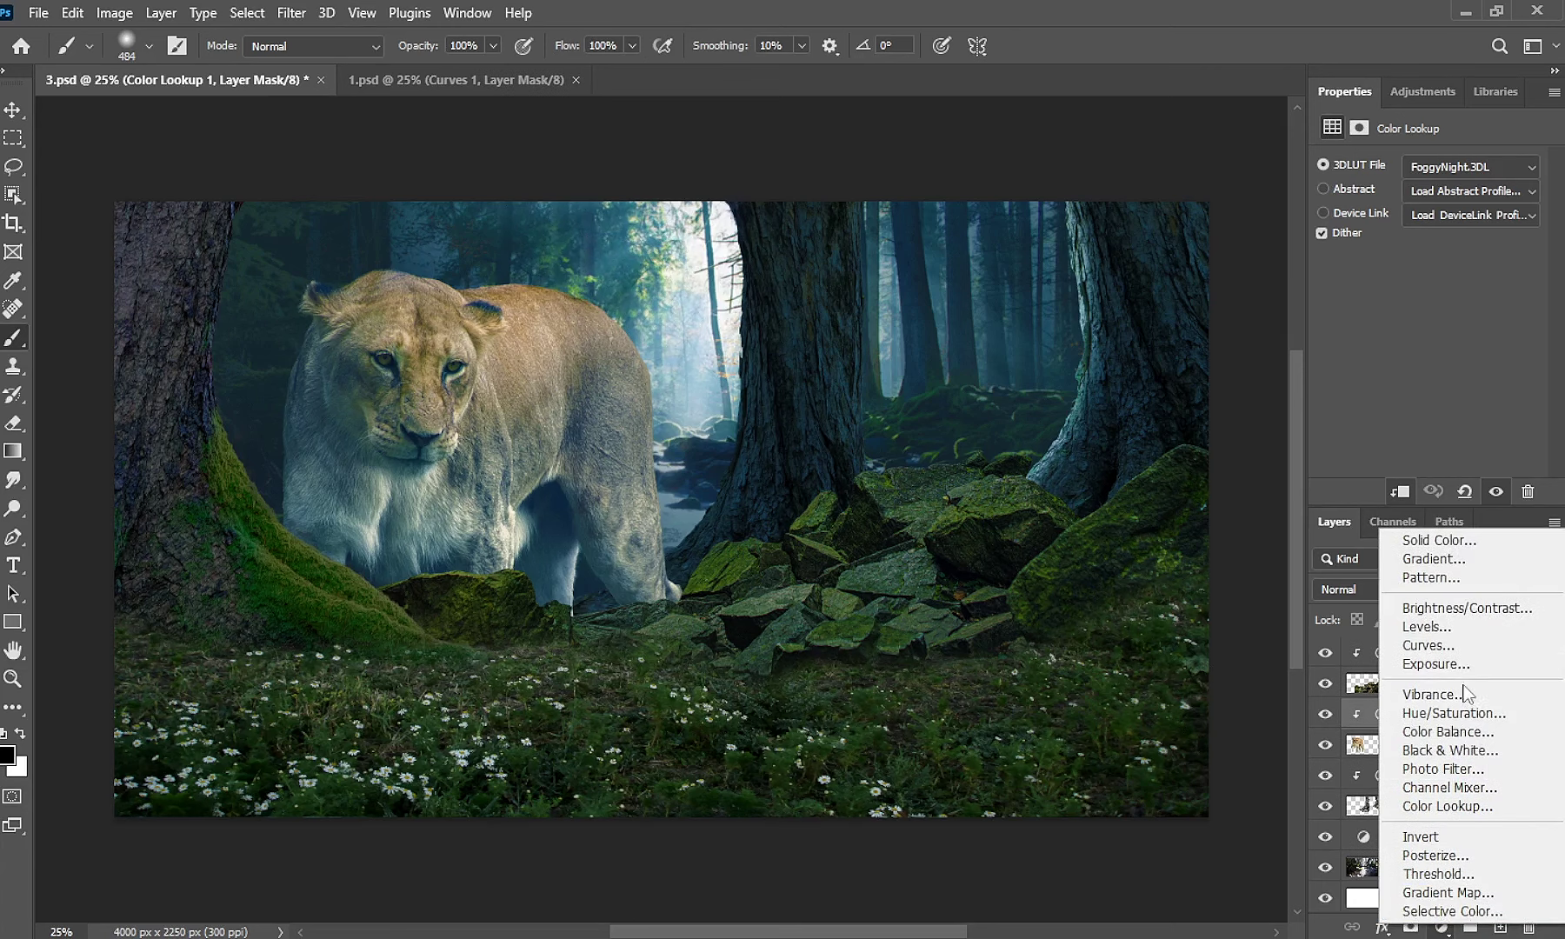
Add a Curves 1 layer clipped to the lion (191→199, 61→55), then add Levels 5.
click(1469, 645)
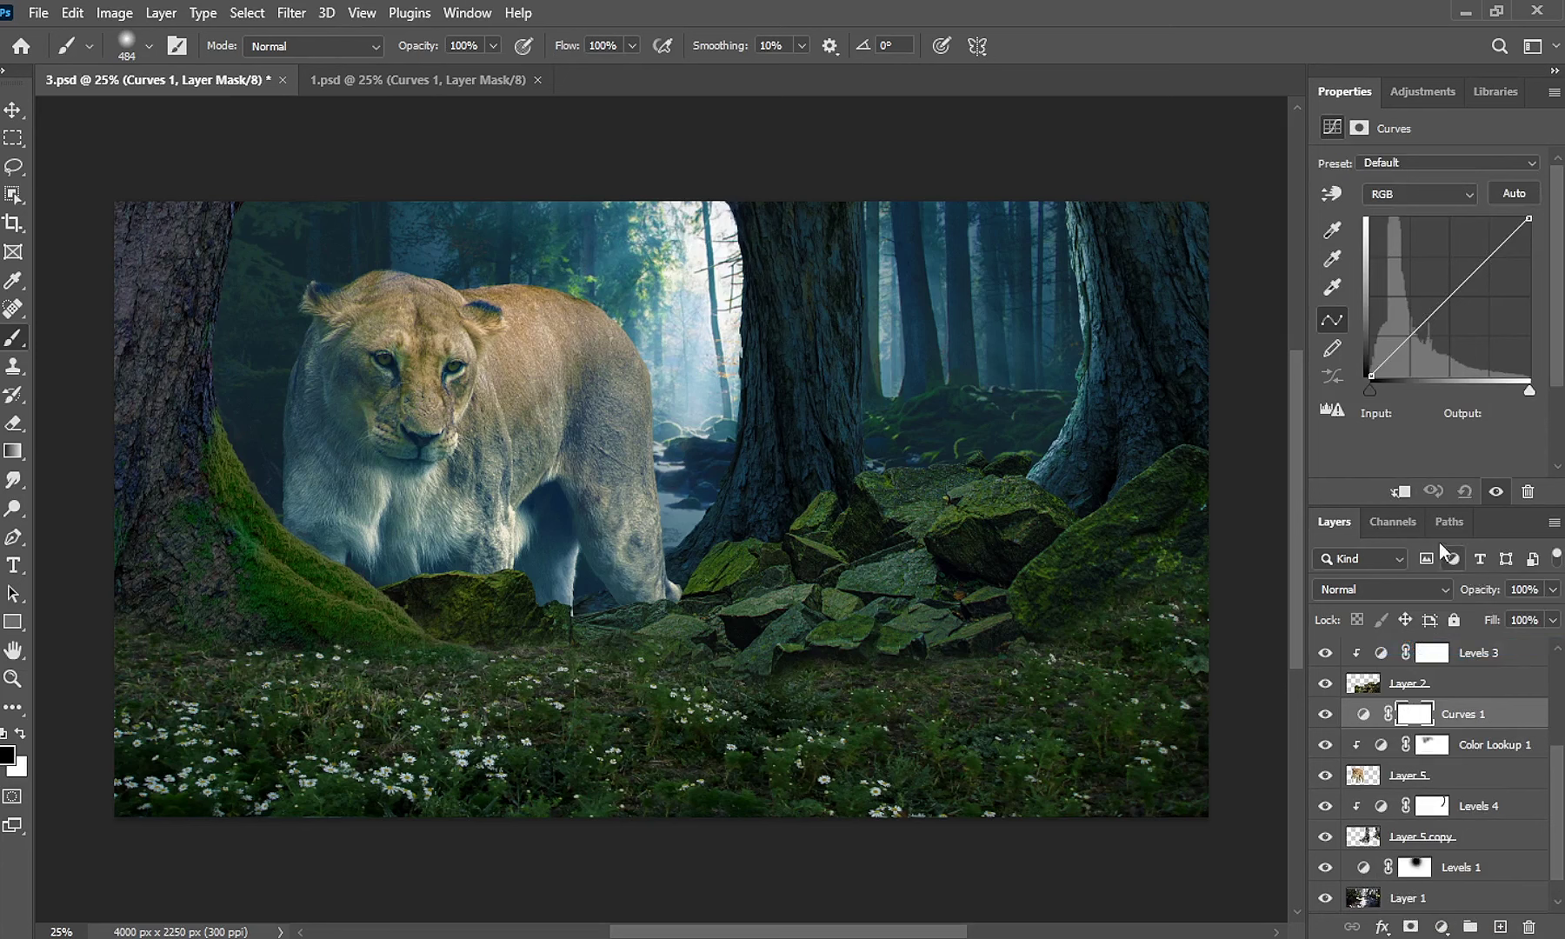
click(1399, 492)
click(1489, 252)
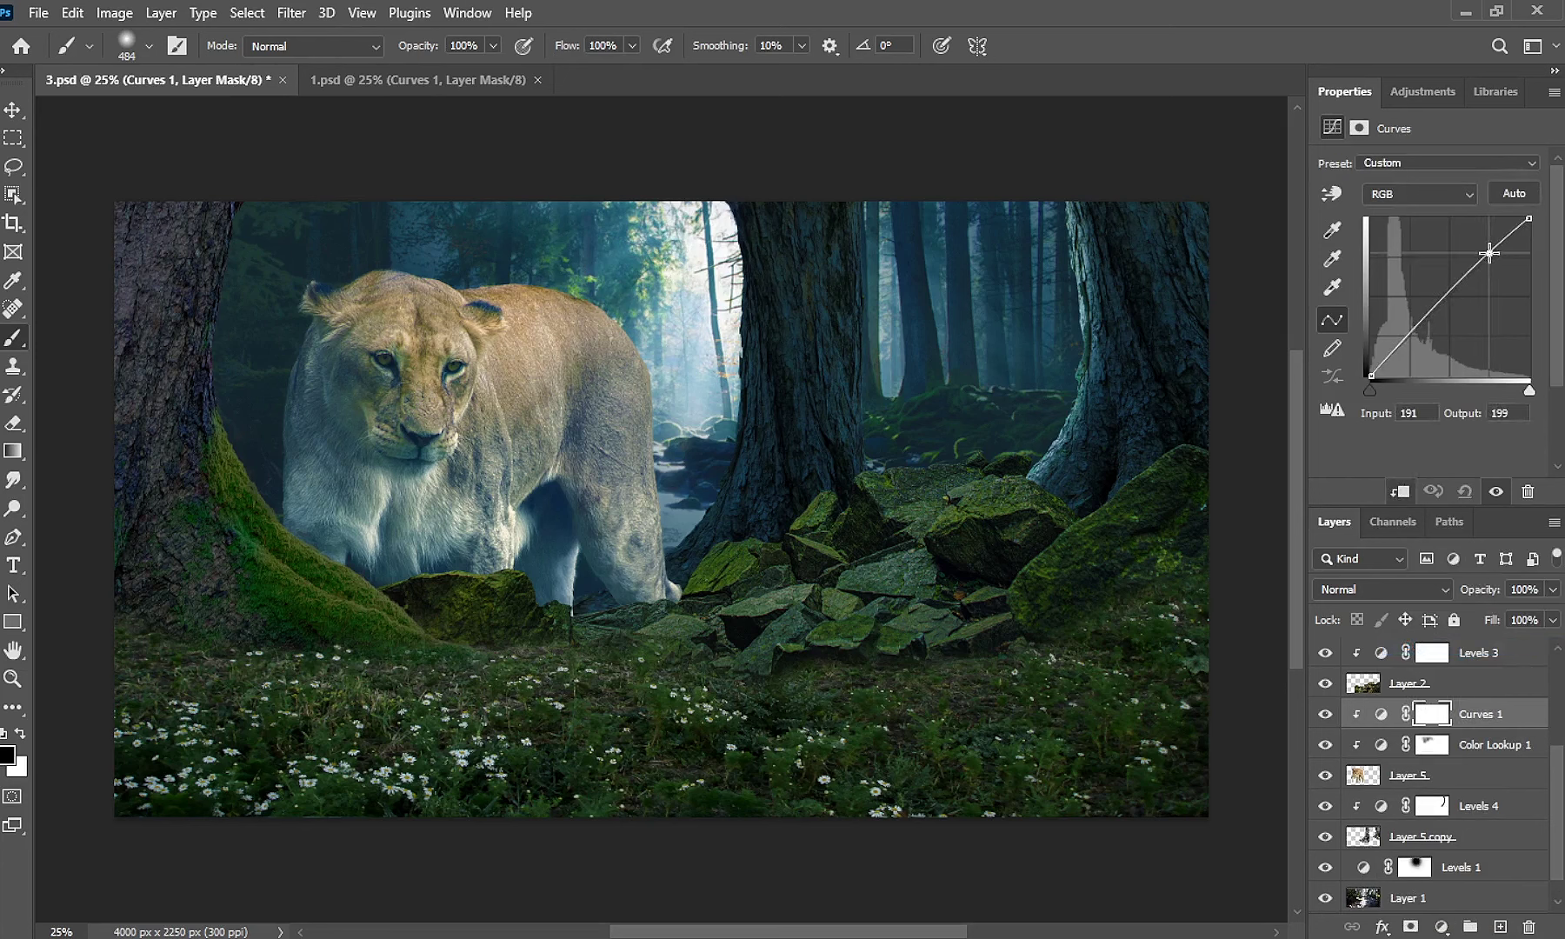
click(1408, 336)
drag(1408, 337, 1408, 341)
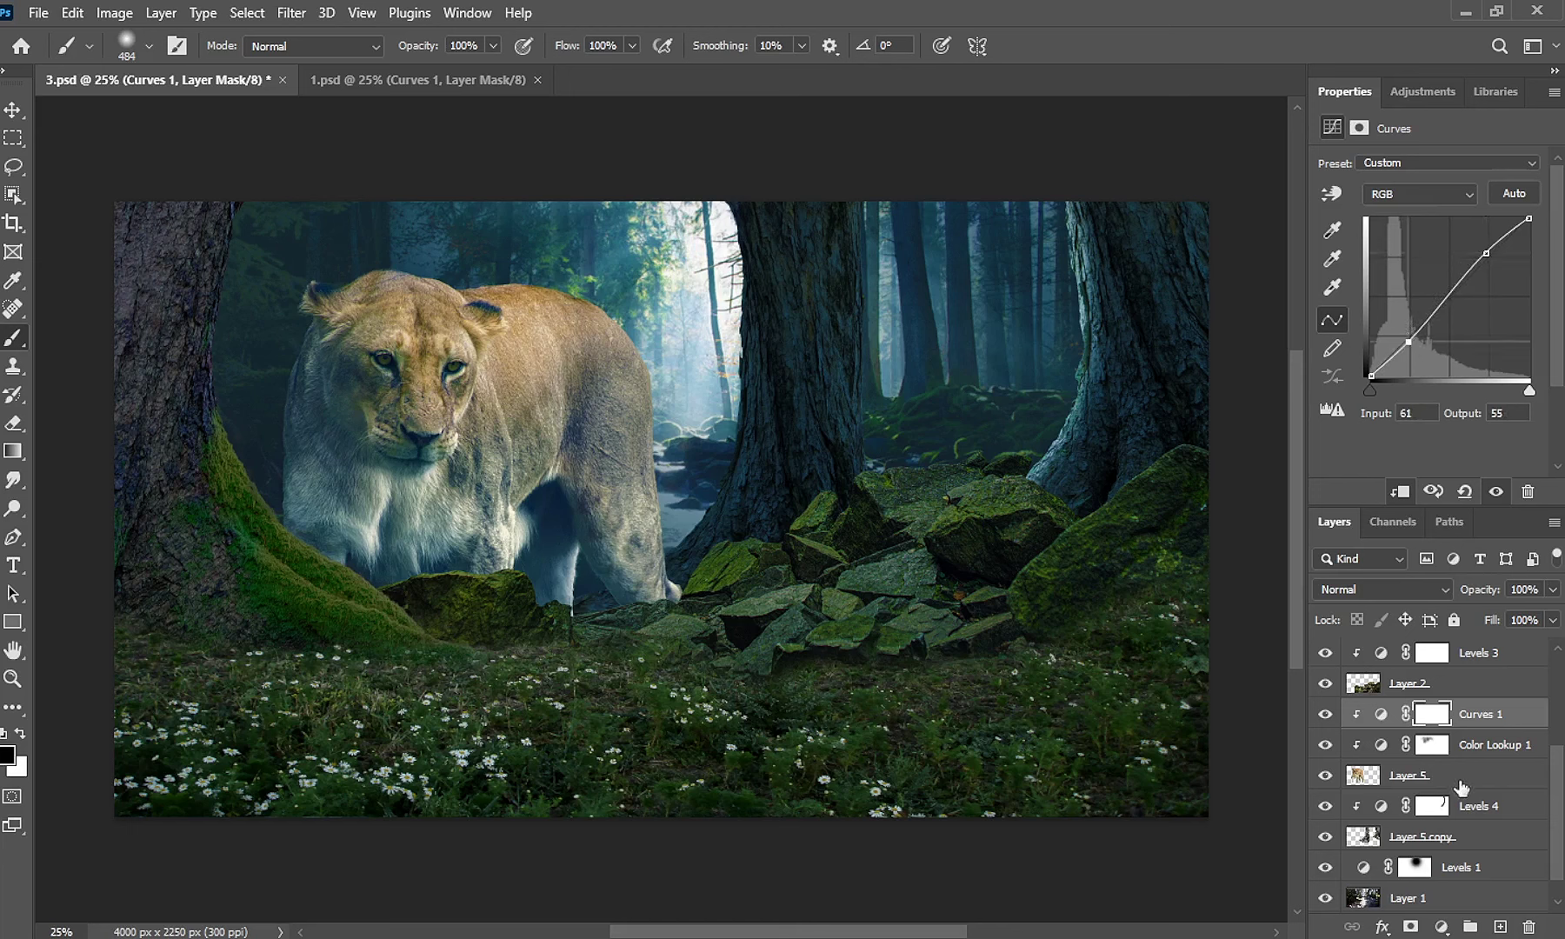
click(1441, 926)
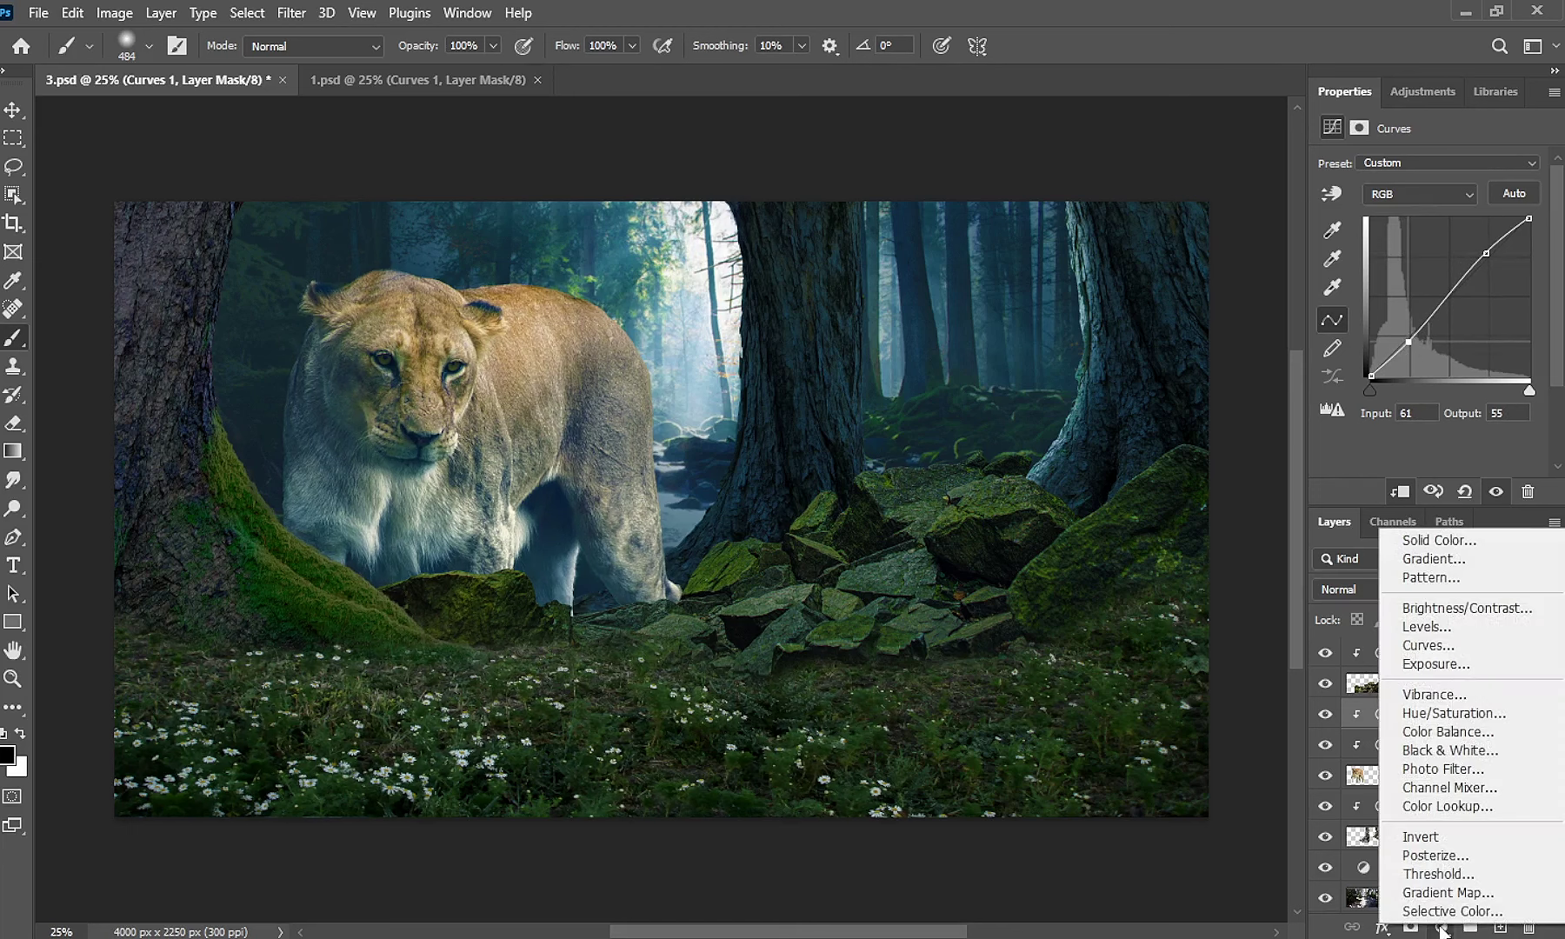
click(1465, 628)
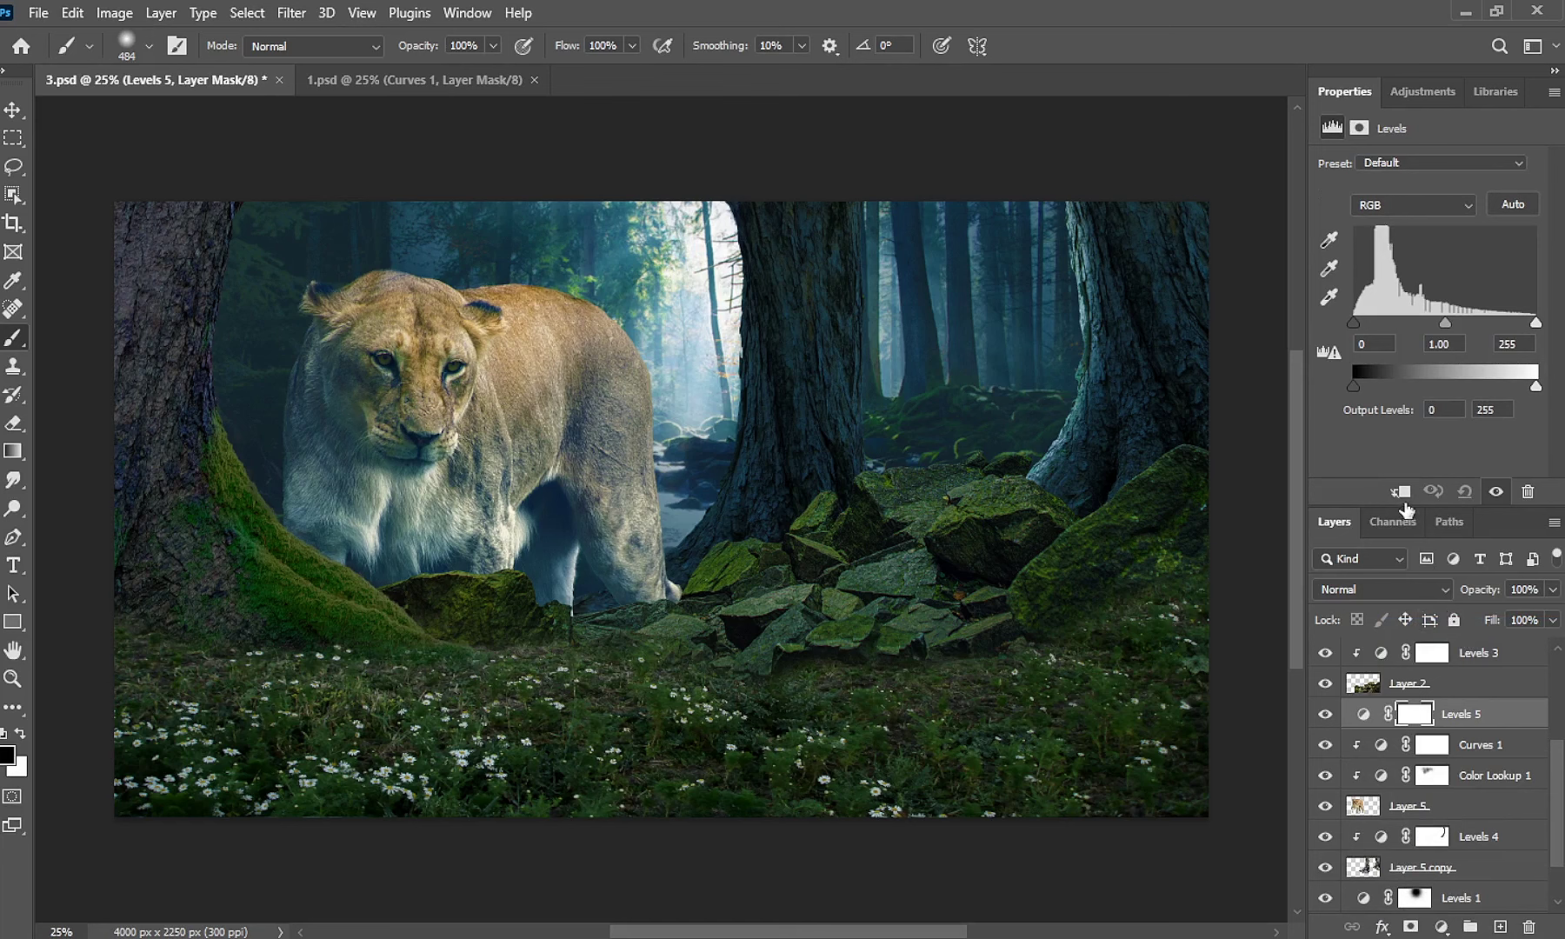
Clip Levels 5 to the lion, set output white to 163, and mask it off the head and back.
click(1400, 492)
drag(1536, 388, 1490, 387)
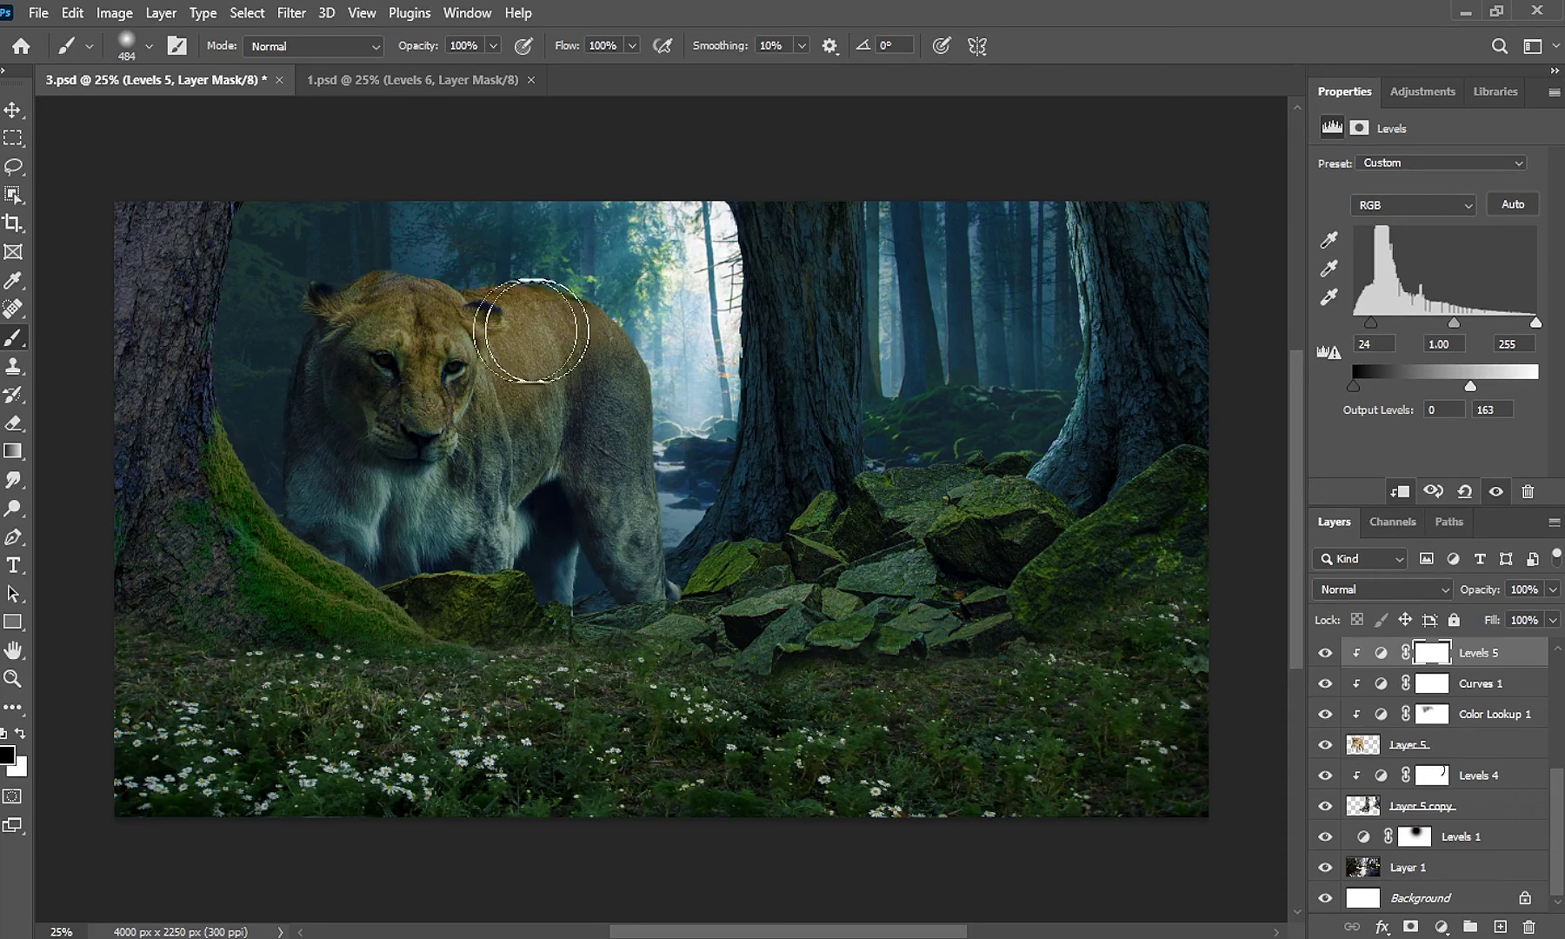
key(bracketright)
mouse_move(394, 262)
mouse_down()
mouse_move(478, 326)
mouse_move(612, 258)
mouse_up()
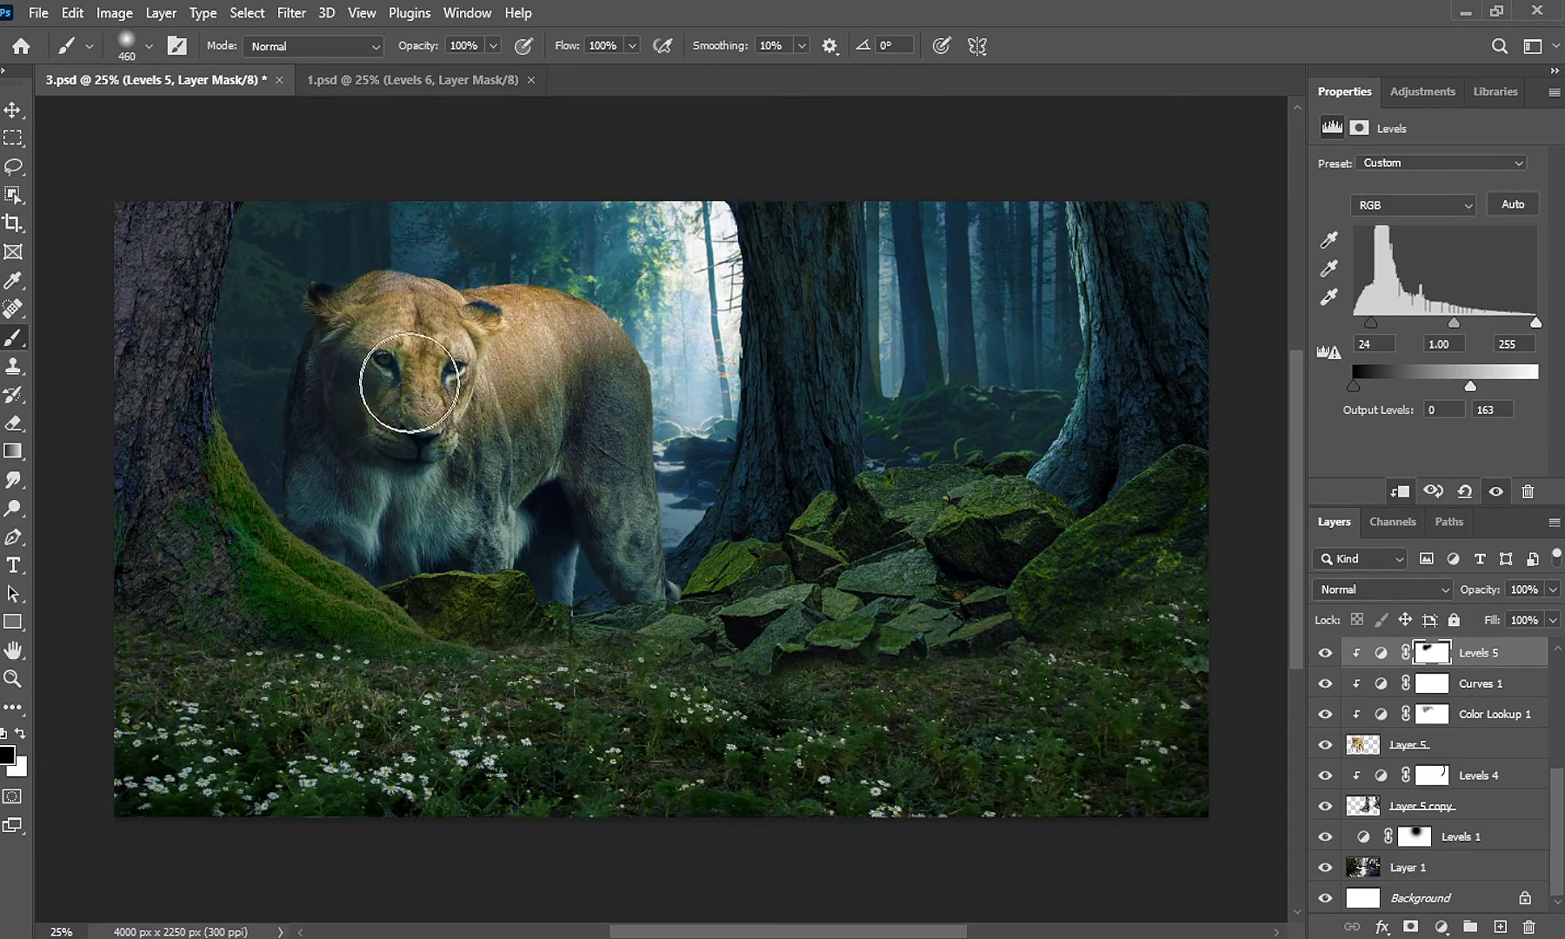
mouse_move(512, 372)
mouse_down()
mouse_move(484, 377)
mouse_move(509, 393)
mouse_move(490, 409)
mouse_move(533, 369)
mouse_move(566, 436)
mouse_move(593, 412)
mouse_move(577, 439)
mouse_move(609, 439)
mouse_up()
key(x)
key(x)
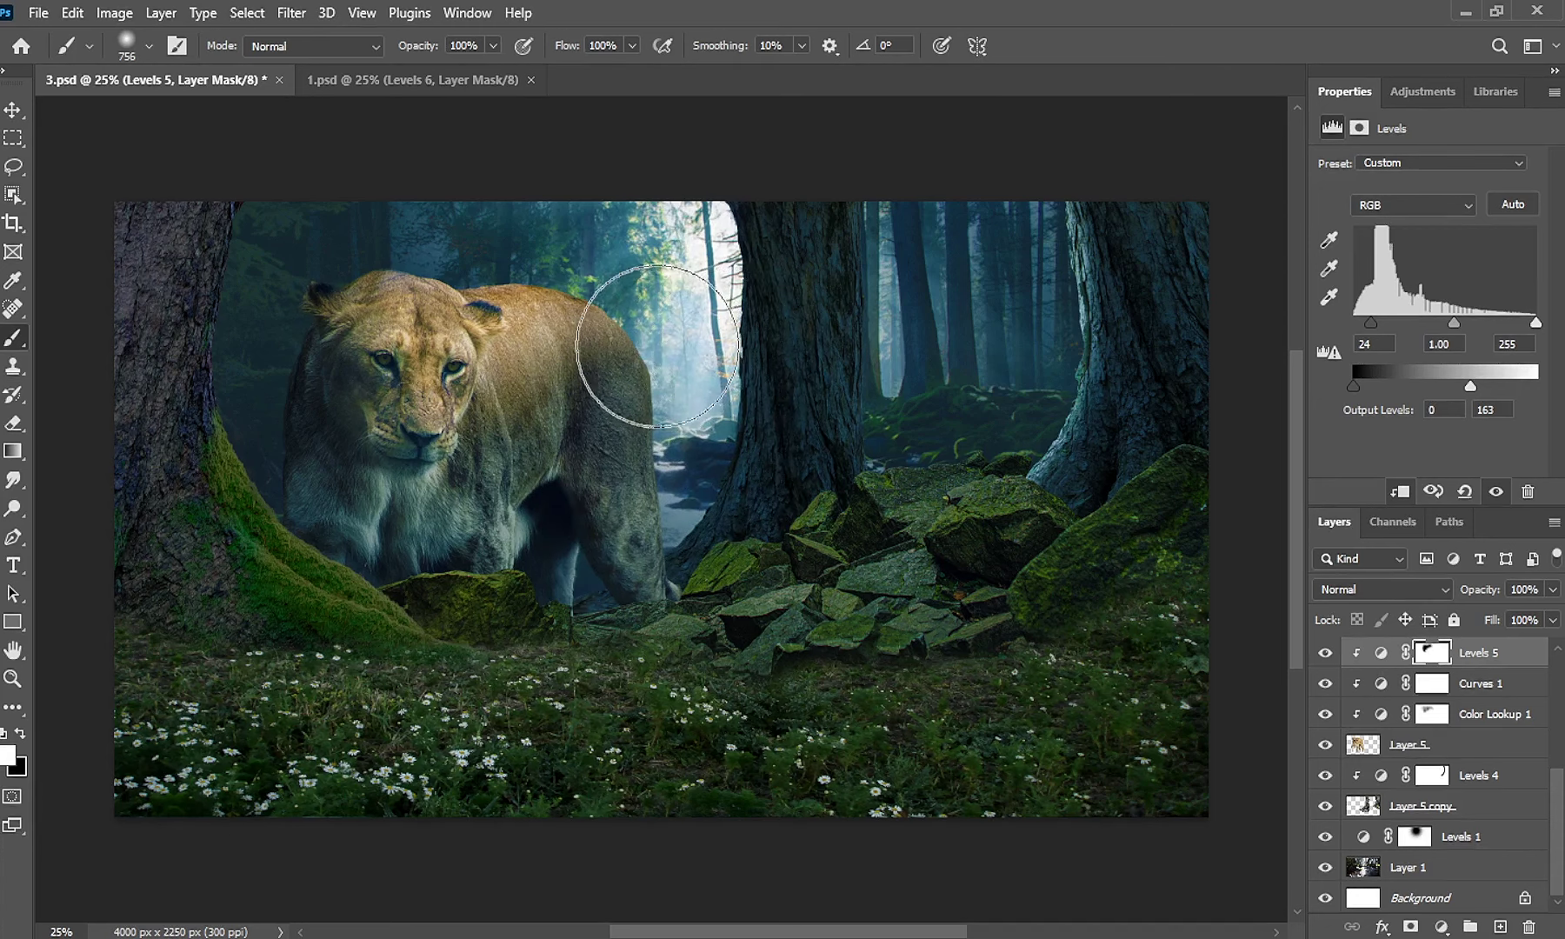
Refine the Levels 5 mask on the lion's rump, back edge and the haze behind it.
drag(622, 293, 613, 259)
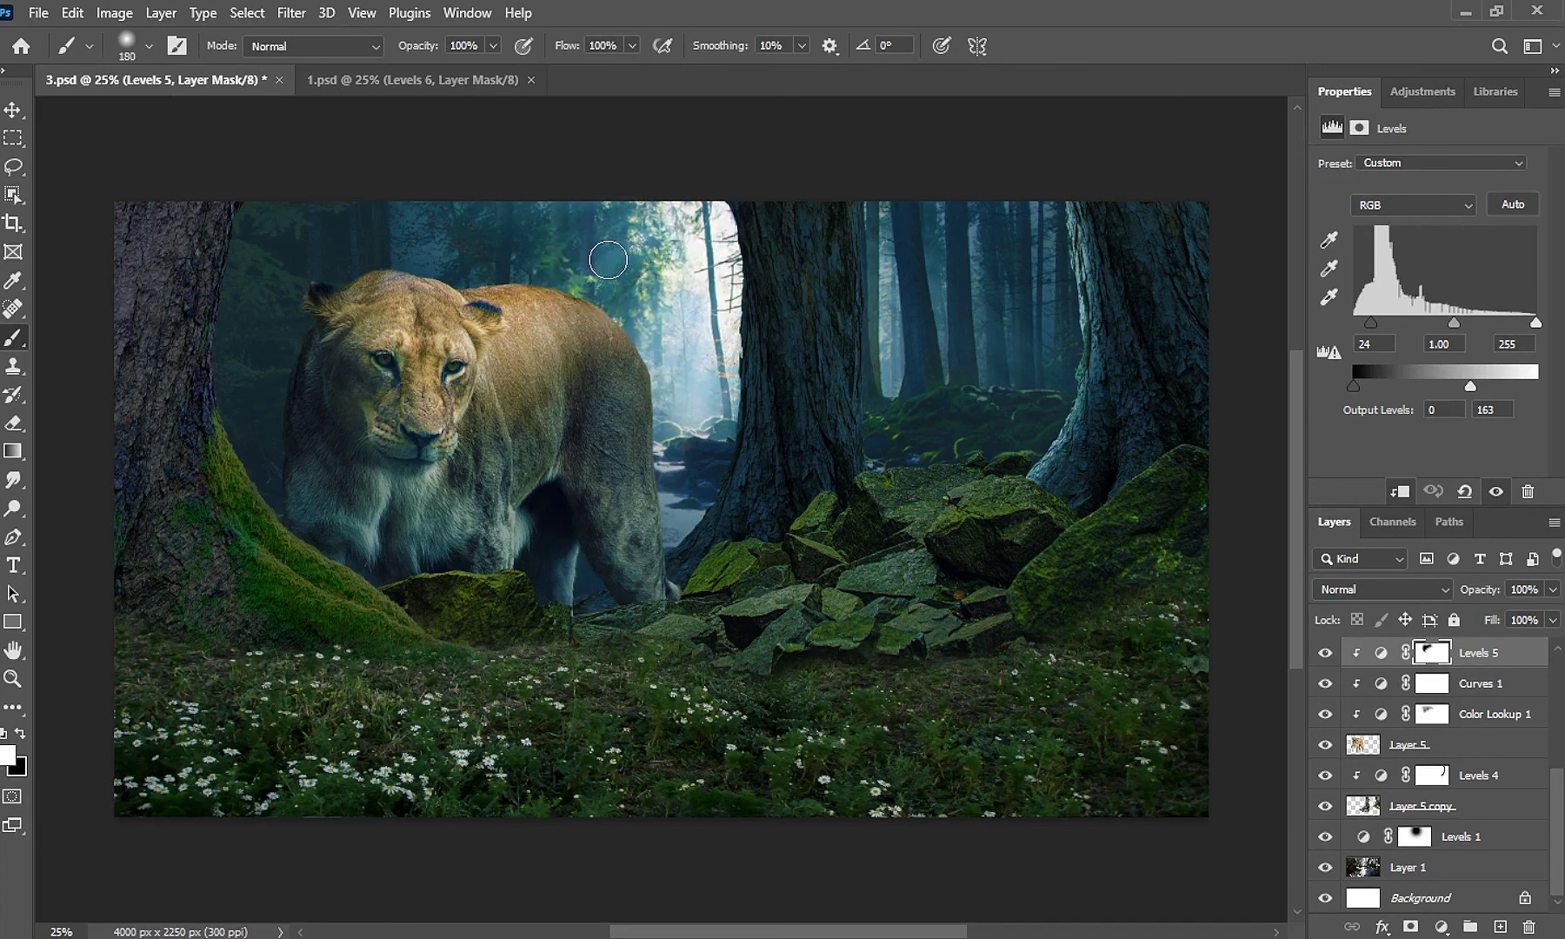
key(x)
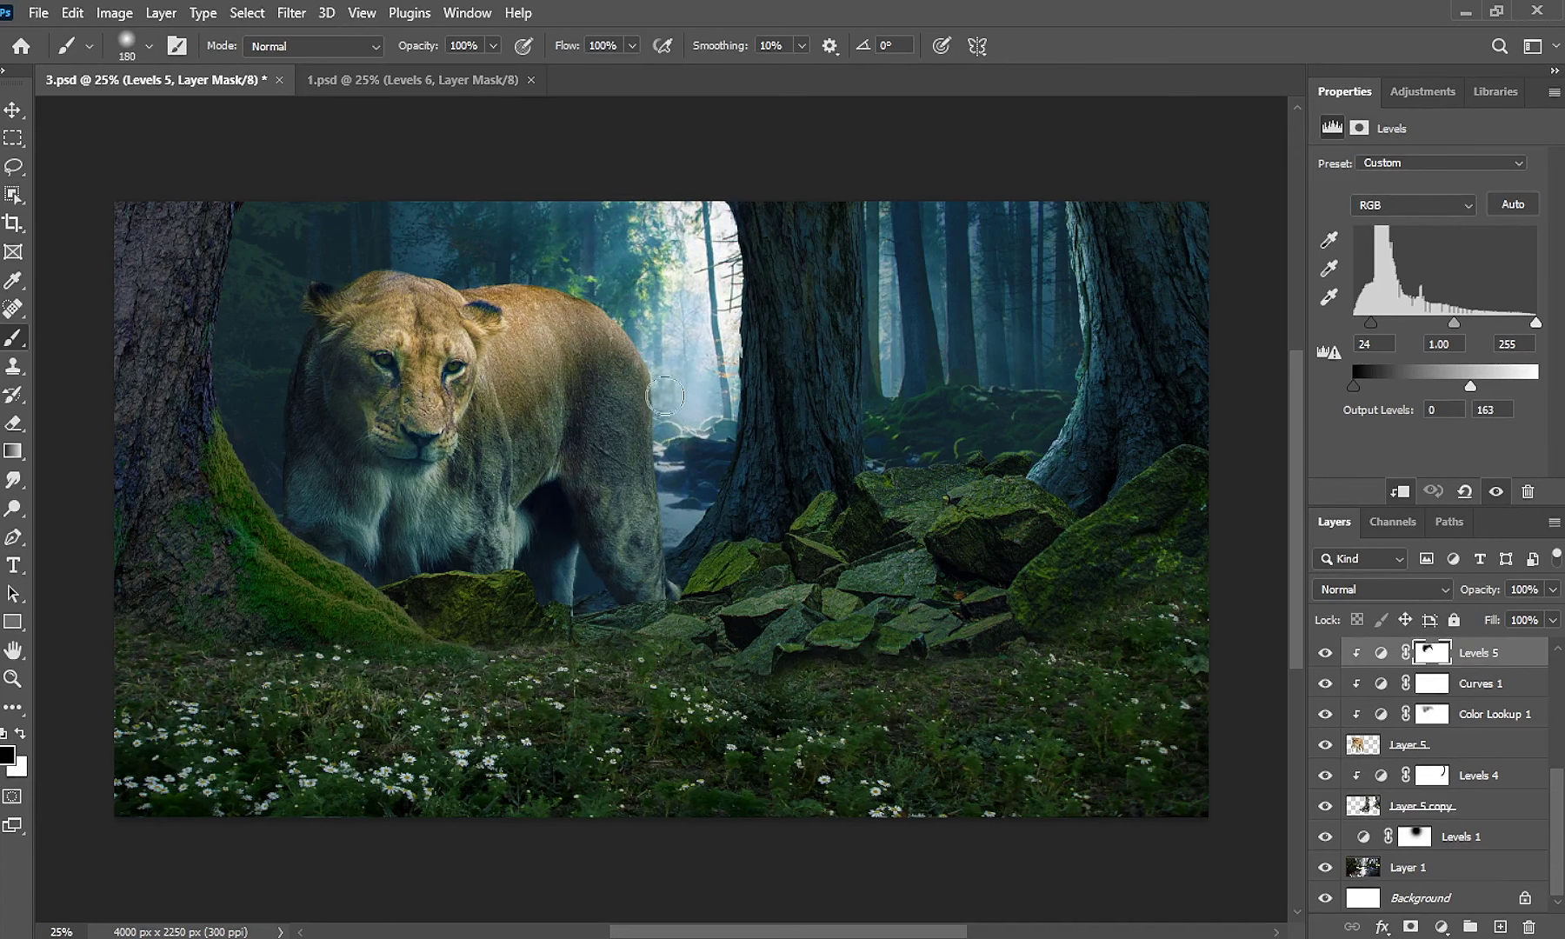
mouse_move(665, 397)
mouse_down()
mouse_move(609, 326)
mouse_move(516, 368)
mouse_up()
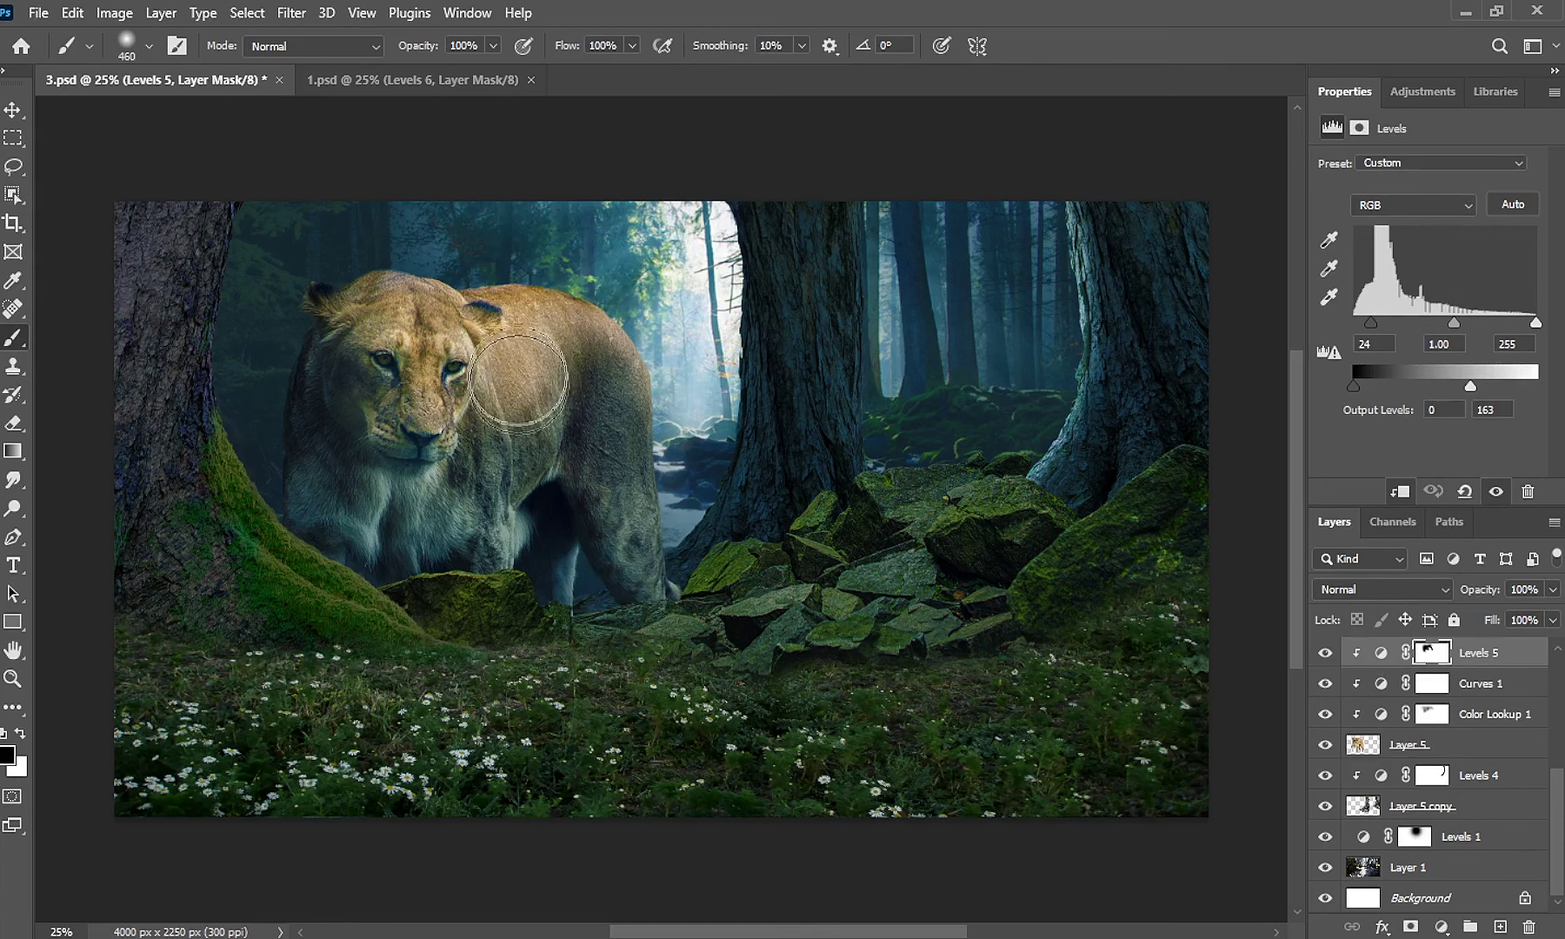
drag(657, 309, 621, 309)
drag(670, 431, 750, 414)
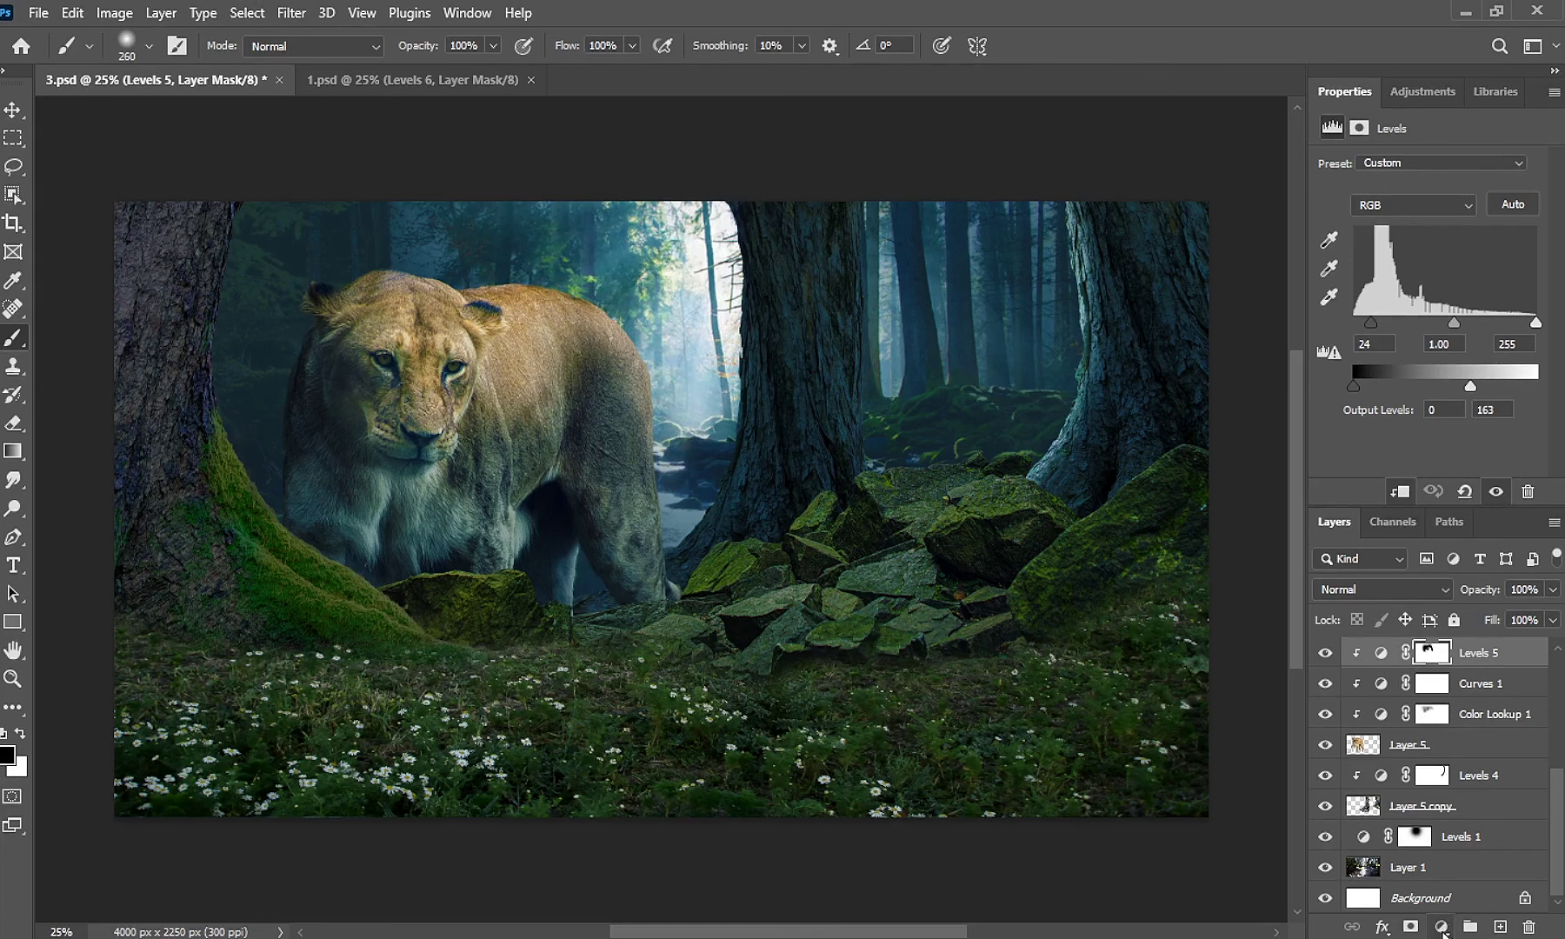
click(1441, 927)
Add clipped Levels 6 at output white 165 with an inverted mask revealed on the legs.
click(1433, 643)
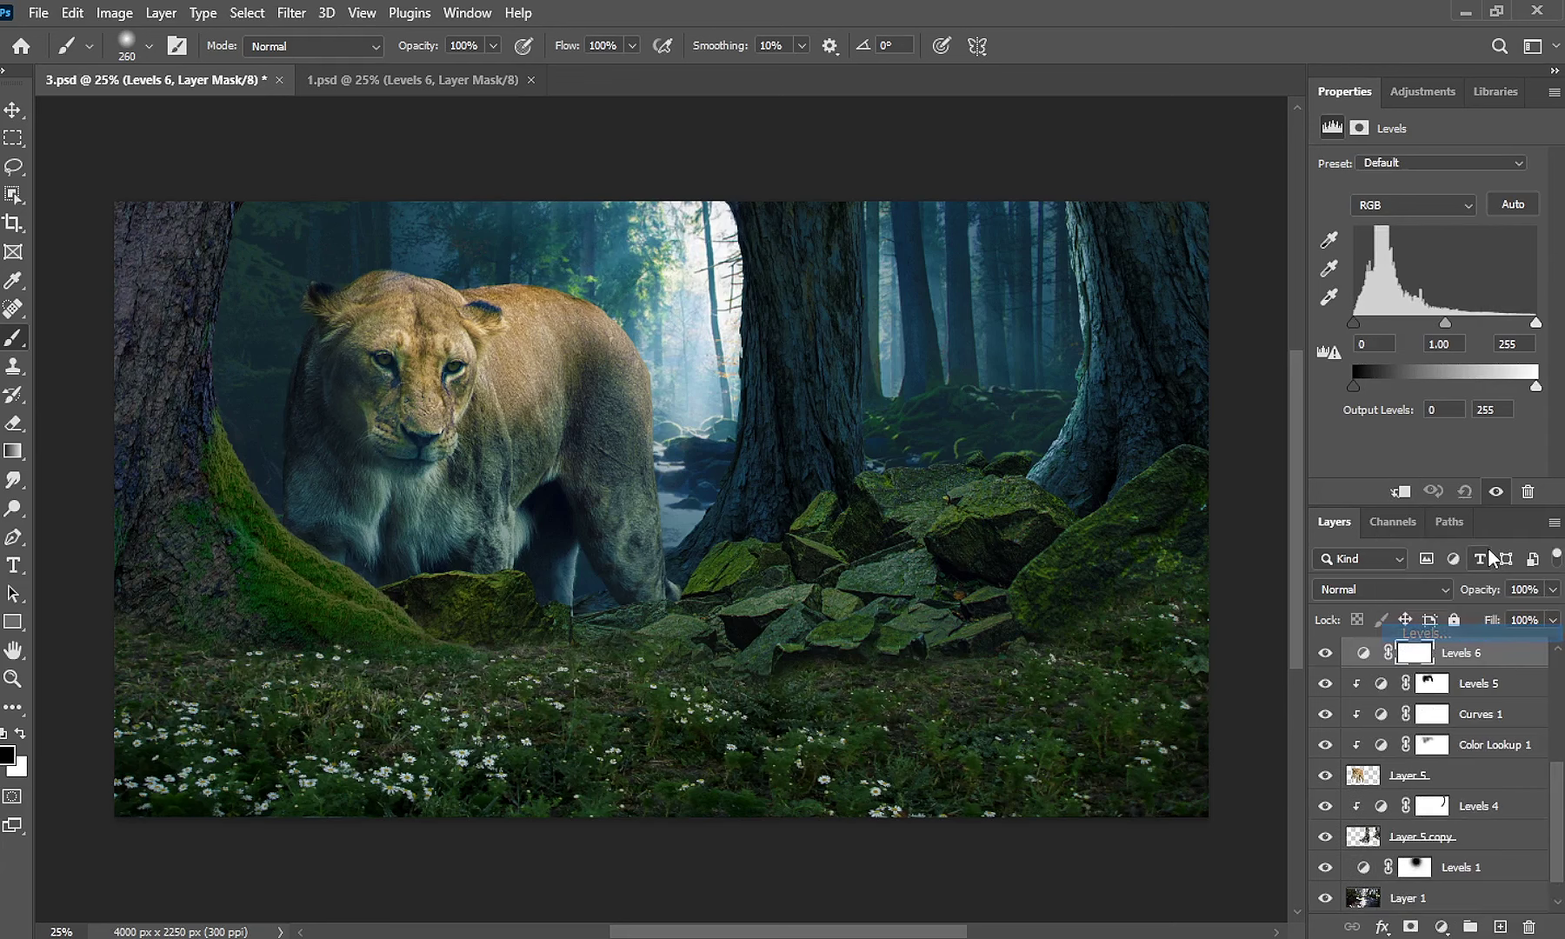
click(1401, 492)
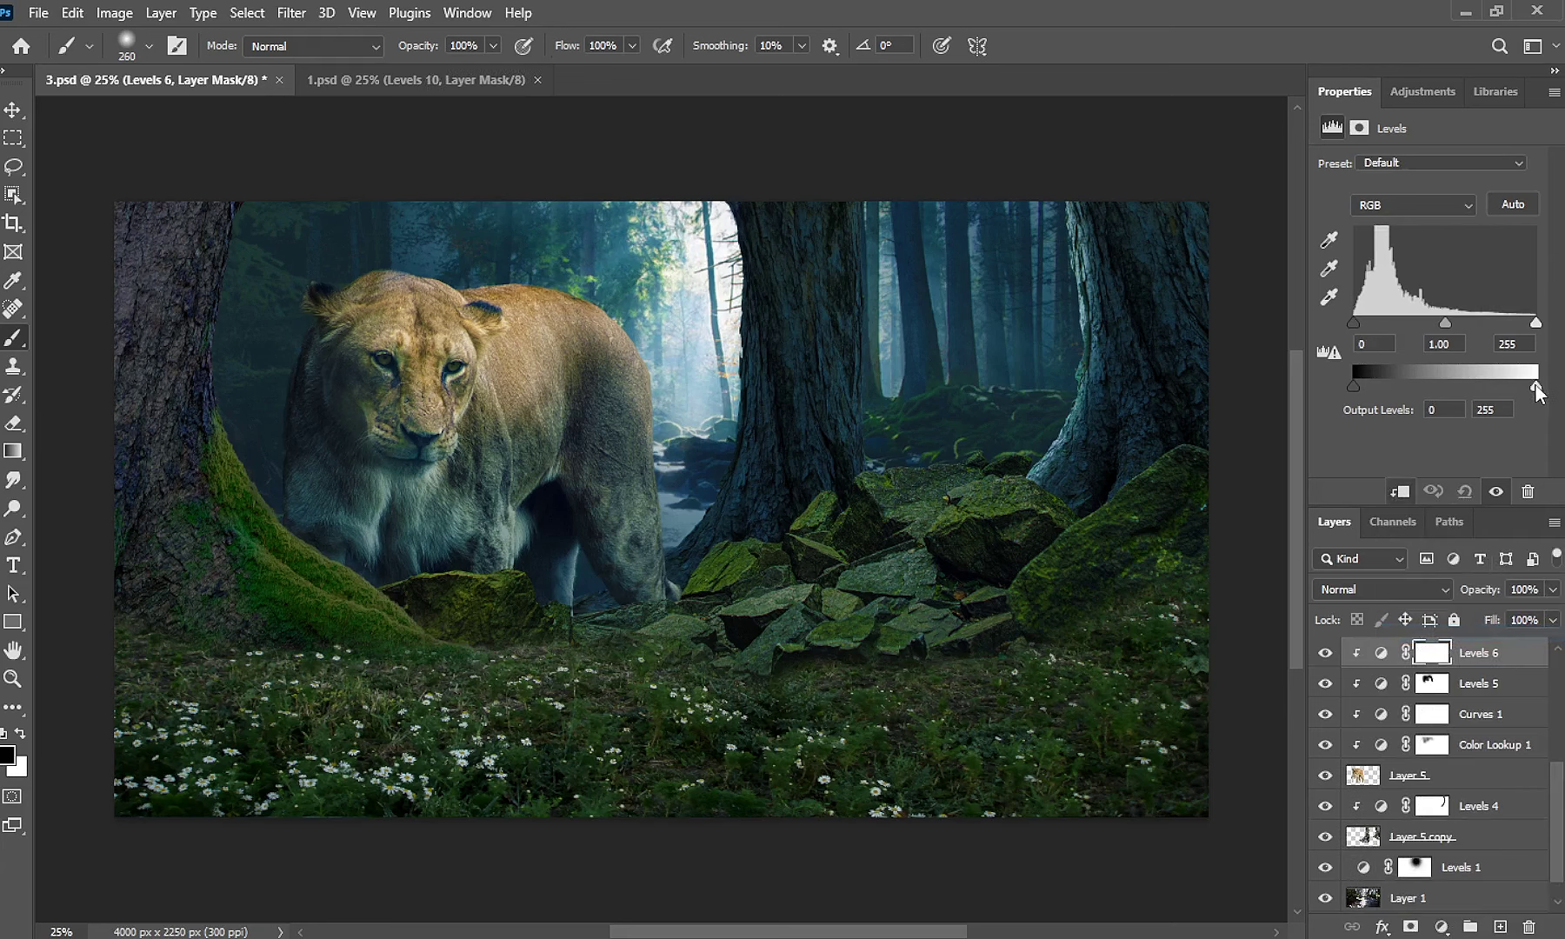
drag(1536, 389, 1482, 388)
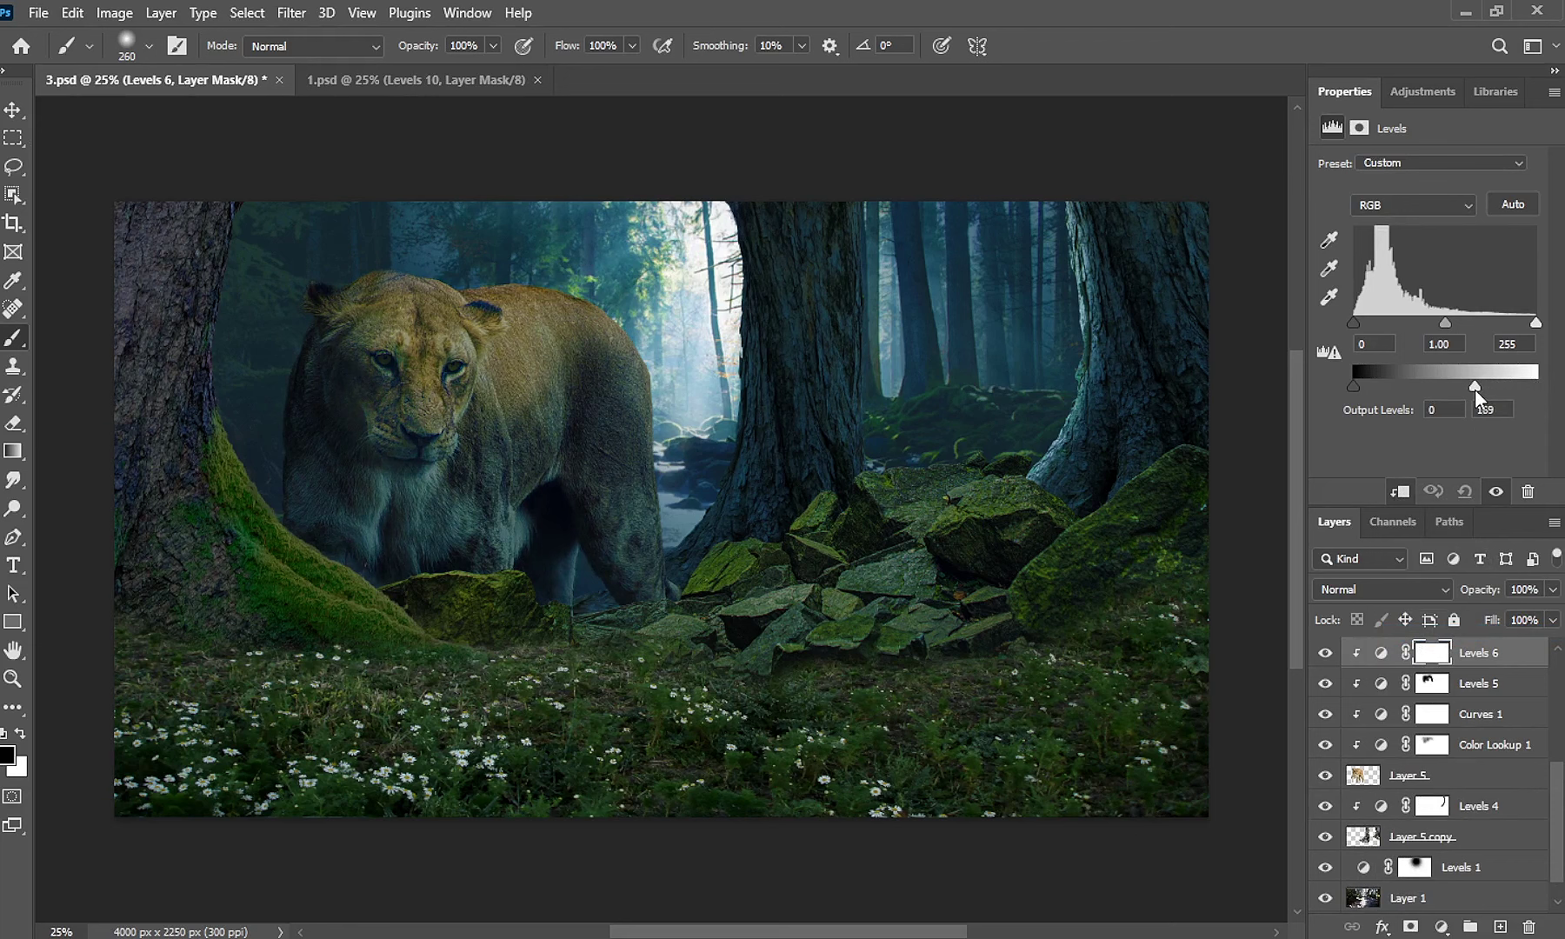
key(ctrl+i)
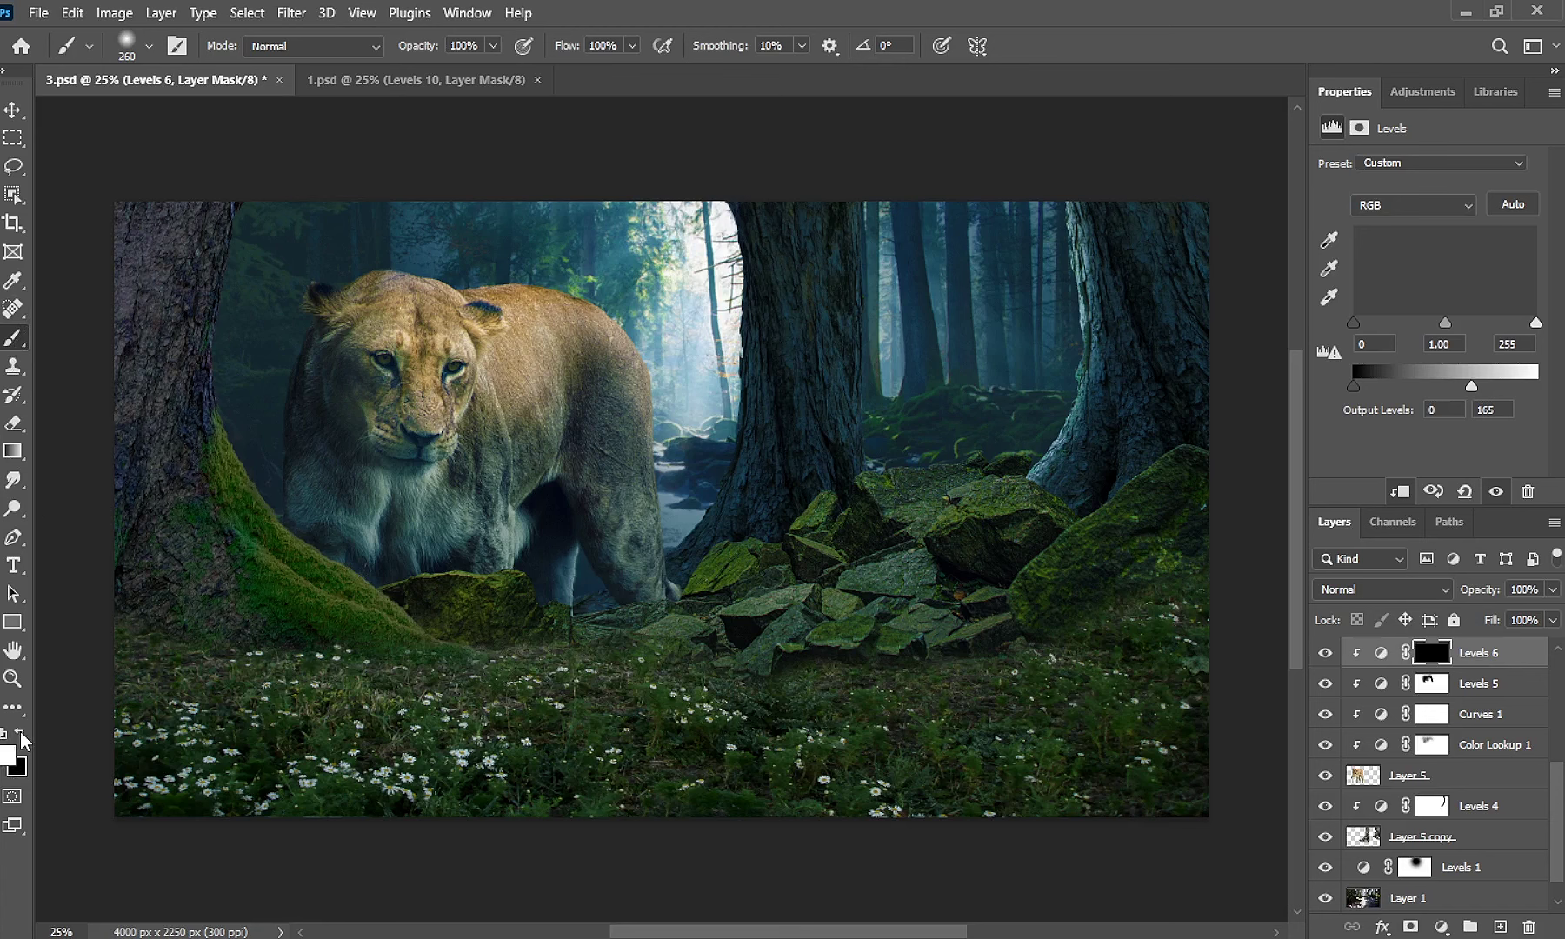
drag(309, 550, 365, 549)
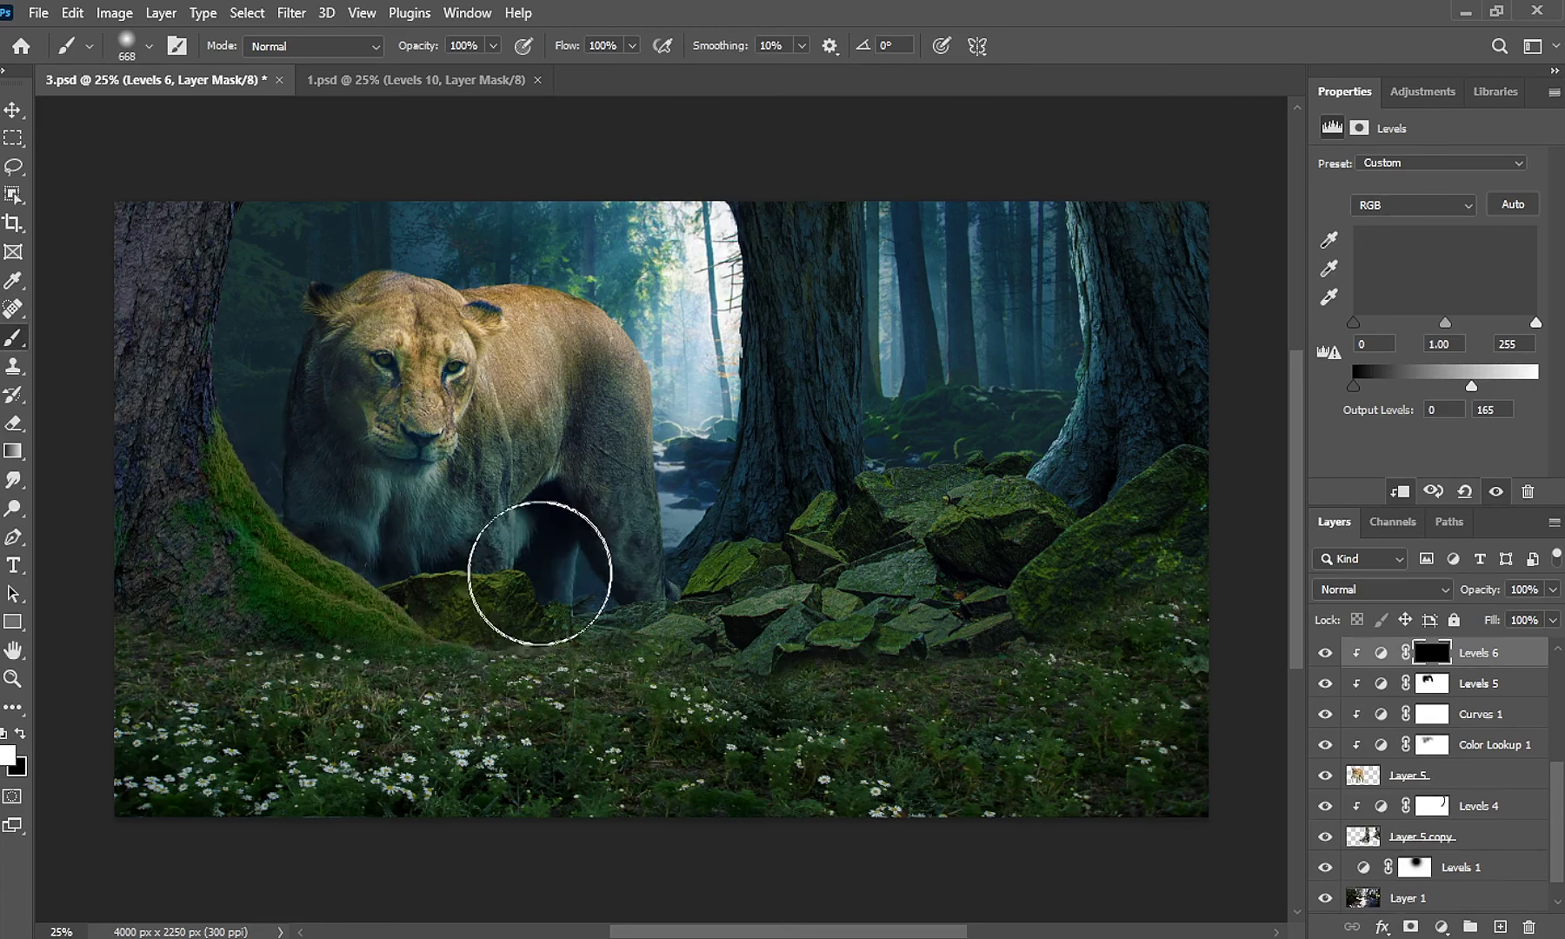
mouse_move(539, 574)
mouse_down()
mouse_move(273, 549)
mouse_move(453, 586)
mouse_move(581, 579)
mouse_move(377, 558)
mouse_move(391, 587)
mouse_move(467, 548)
mouse_move(265, 567)
mouse_move(533, 557)
mouse_up()
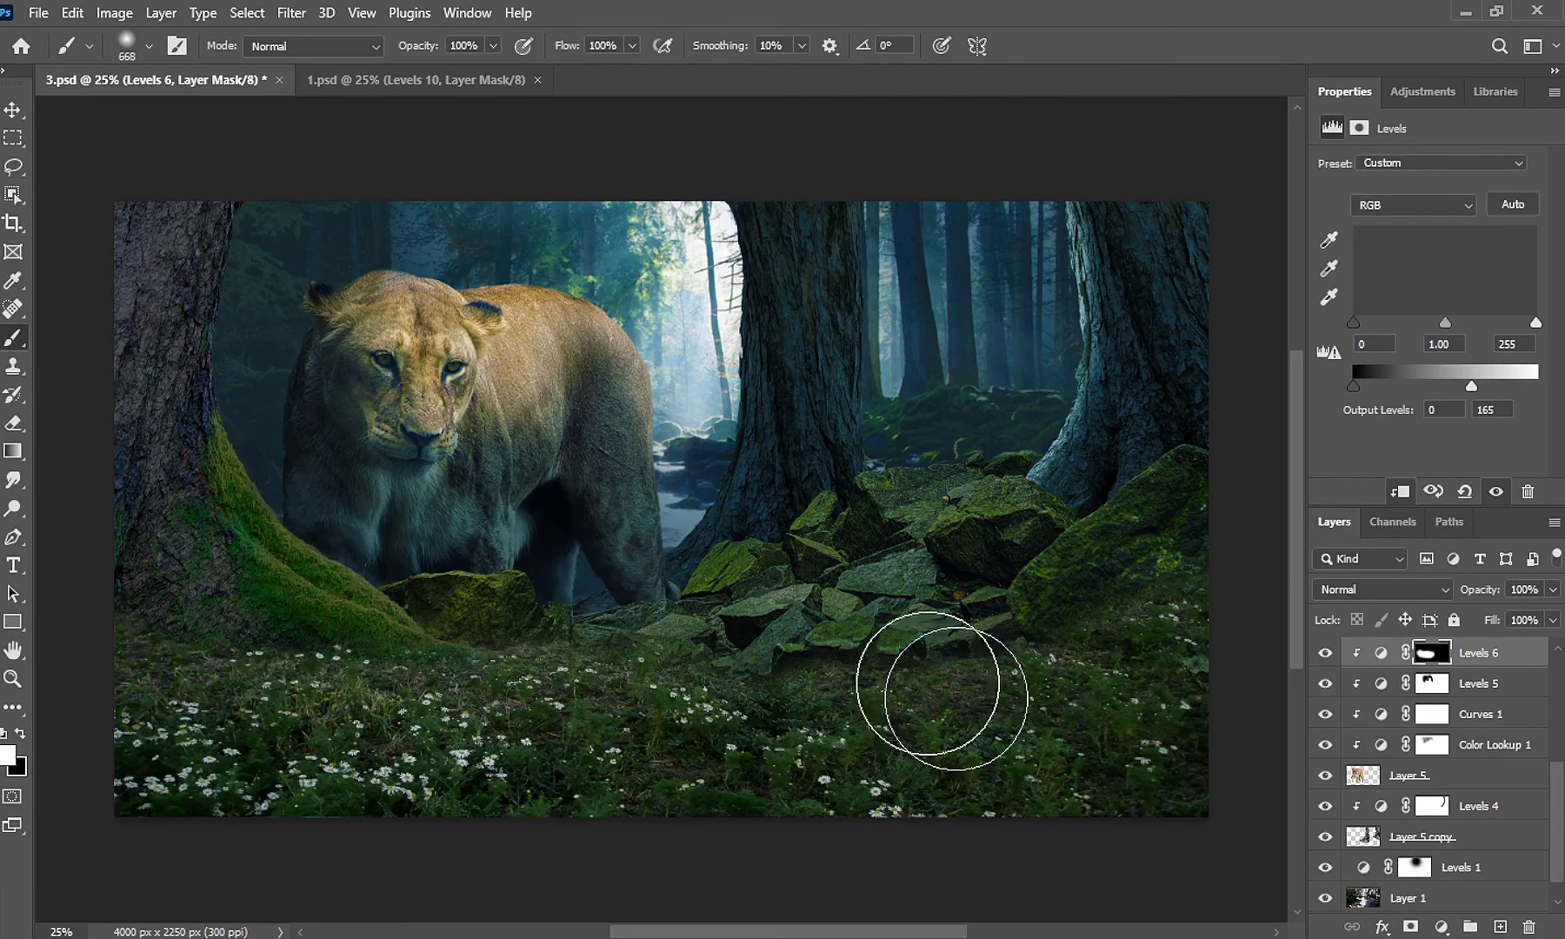
Touch up the Levels 5 mask on the lioness's face with a 10% flow brush.
click(1434, 685)
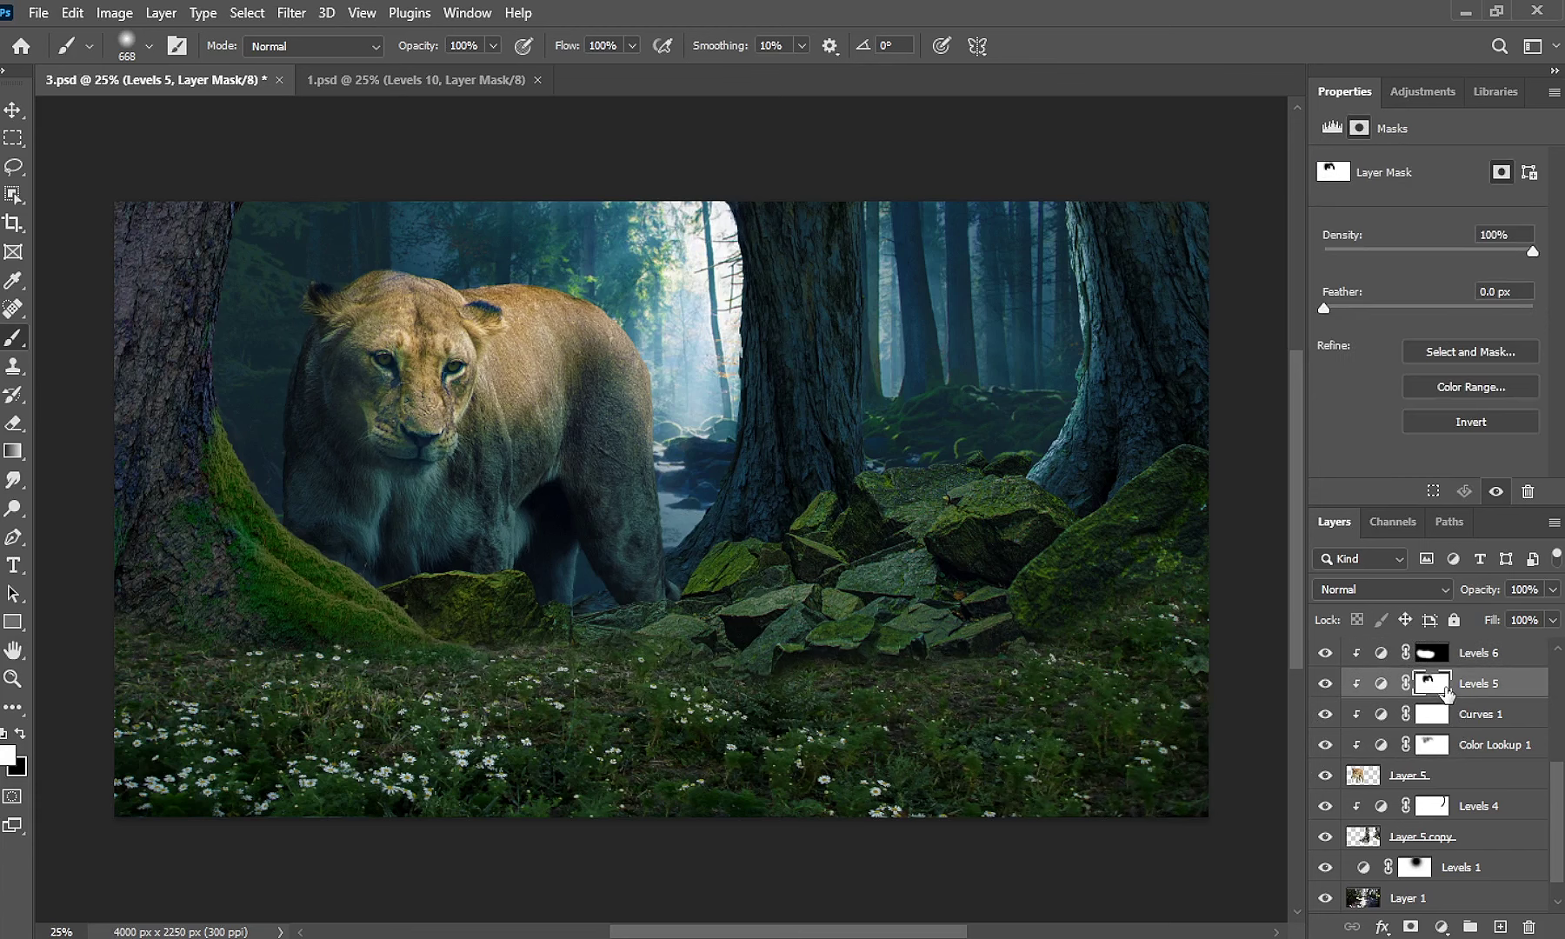
click(631, 45)
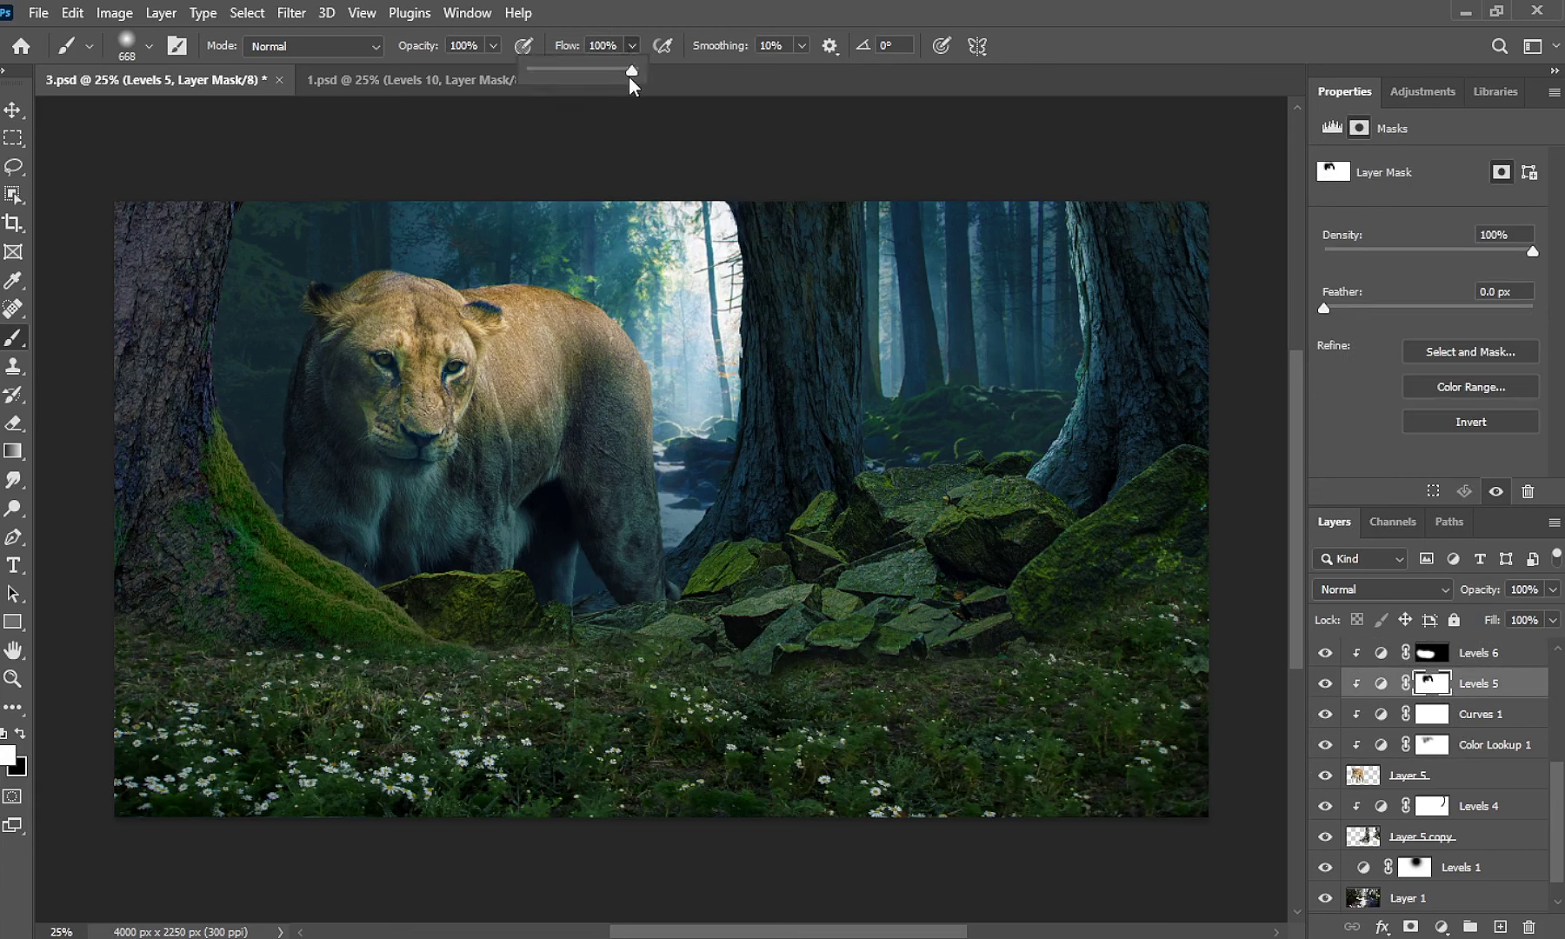
drag(634, 71, 539, 78)
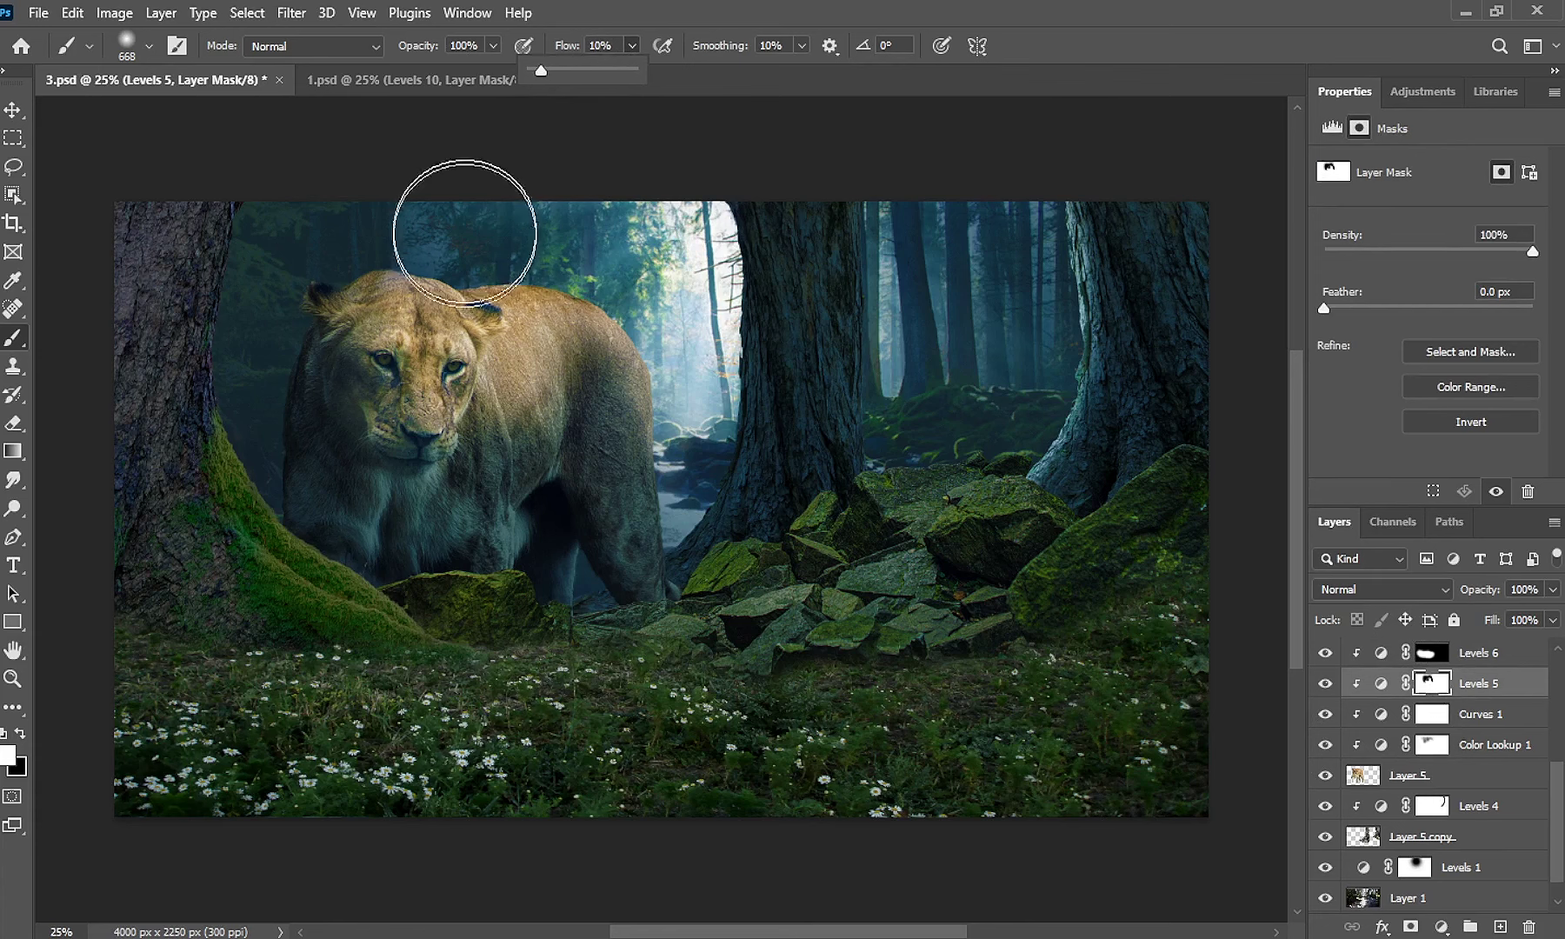
mouse_move(451, 376)
mouse_down()
mouse_move(490, 436)
mouse_move(542, 384)
mouse_move(517, 412)
mouse_move(431, 311)
mouse_up()
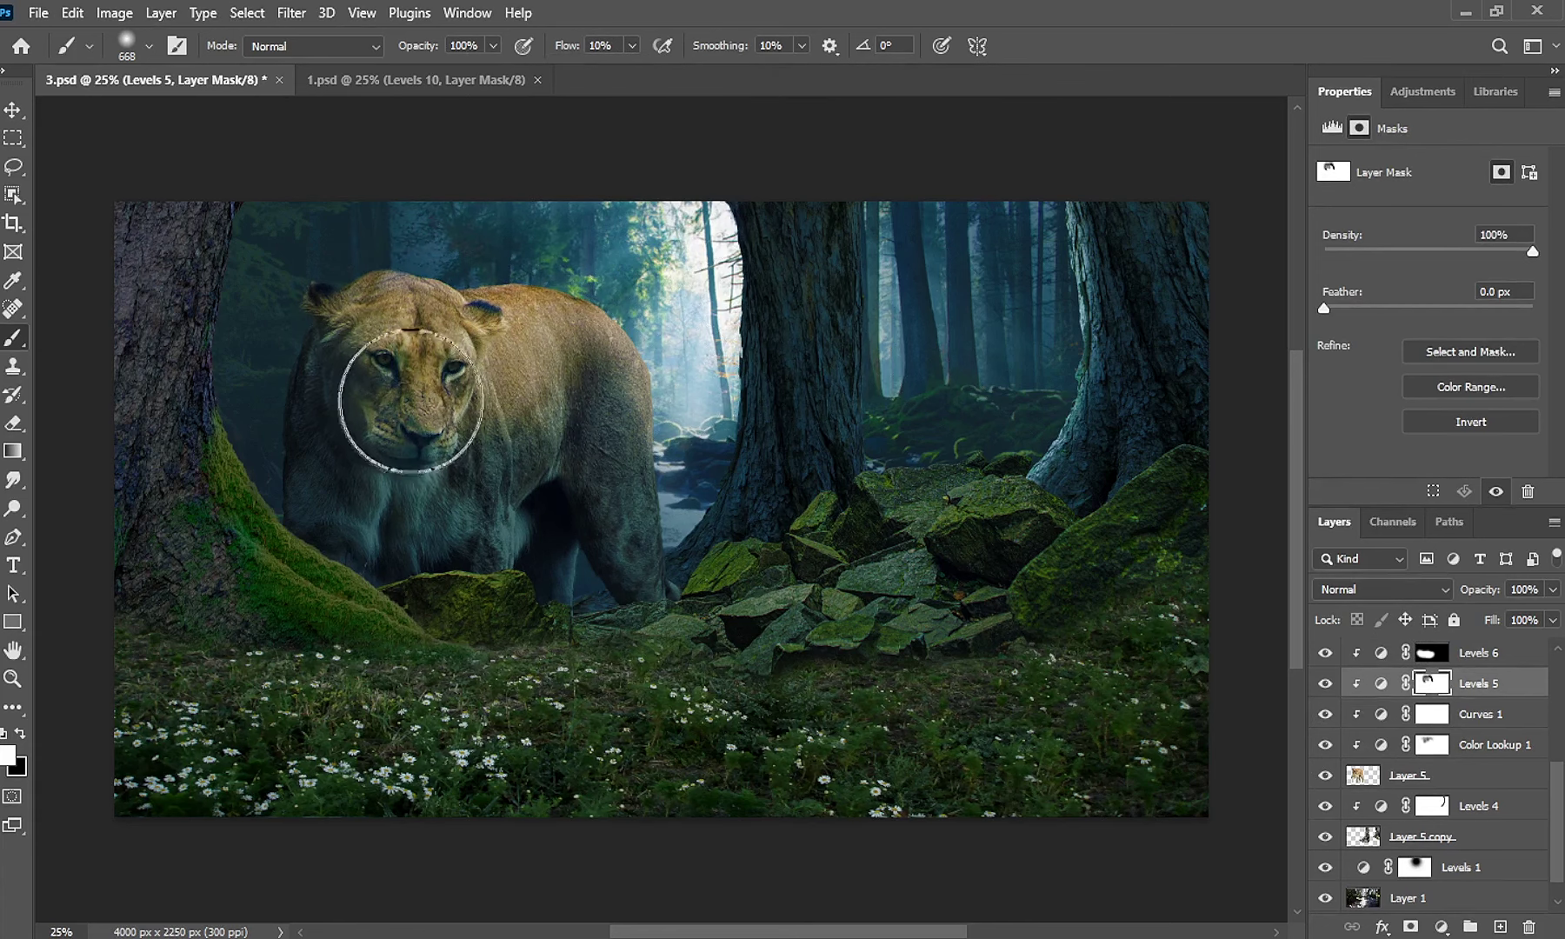
mouse_move(500, 350)
mouse_down()
mouse_move(412, 360)
mouse_move(412, 391)
mouse_move(445, 333)
mouse_up()
key(x)
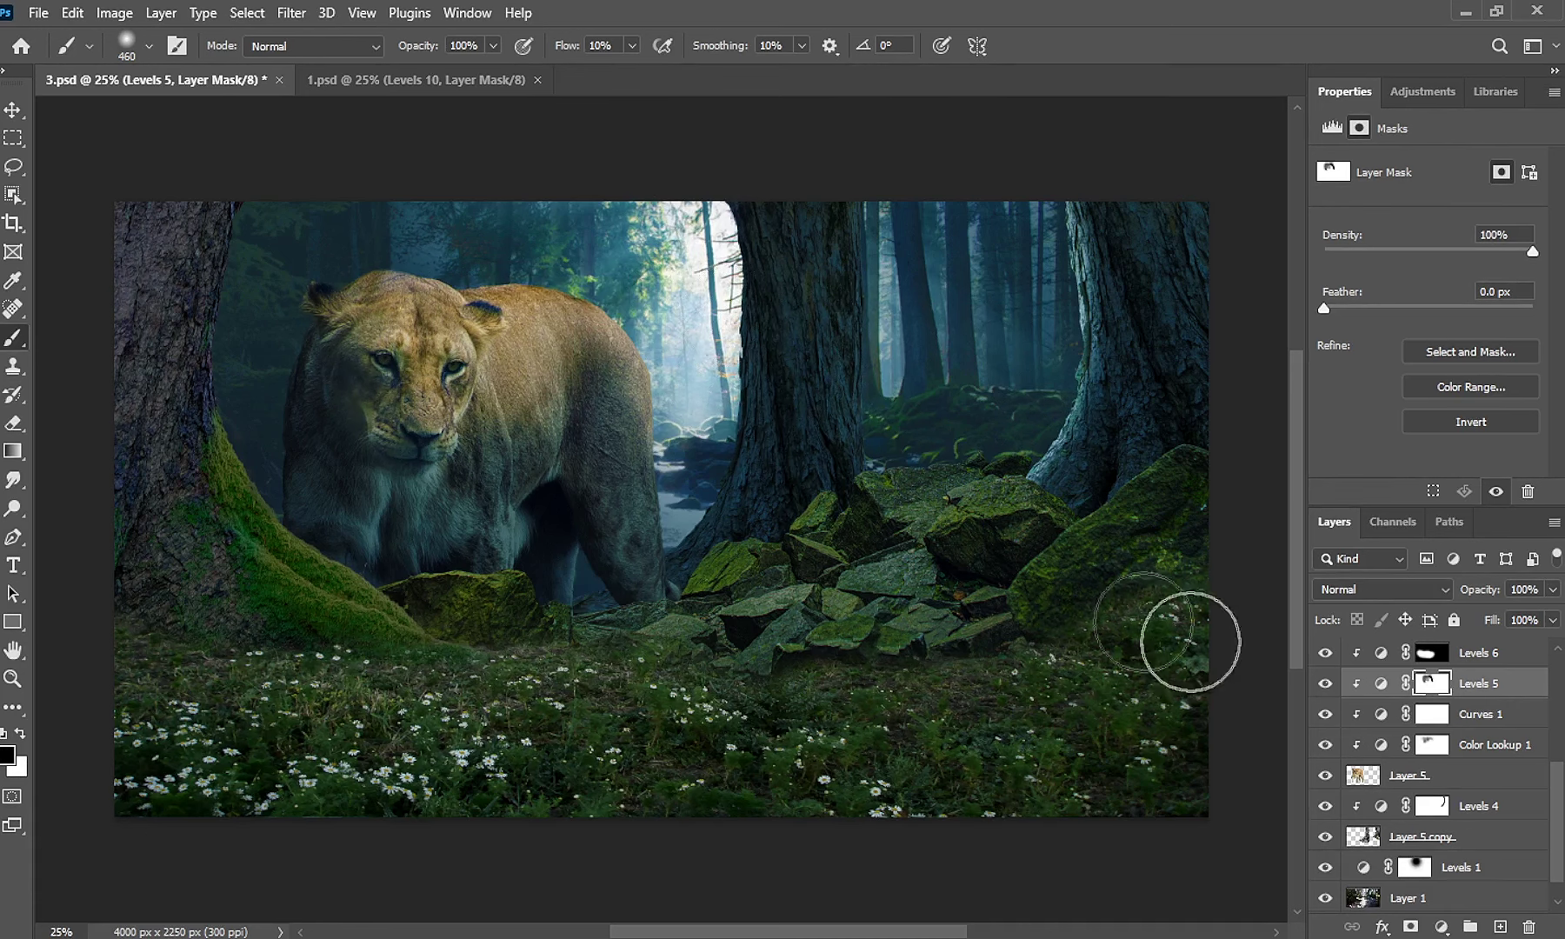
drag(1556, 810, 1556, 777)
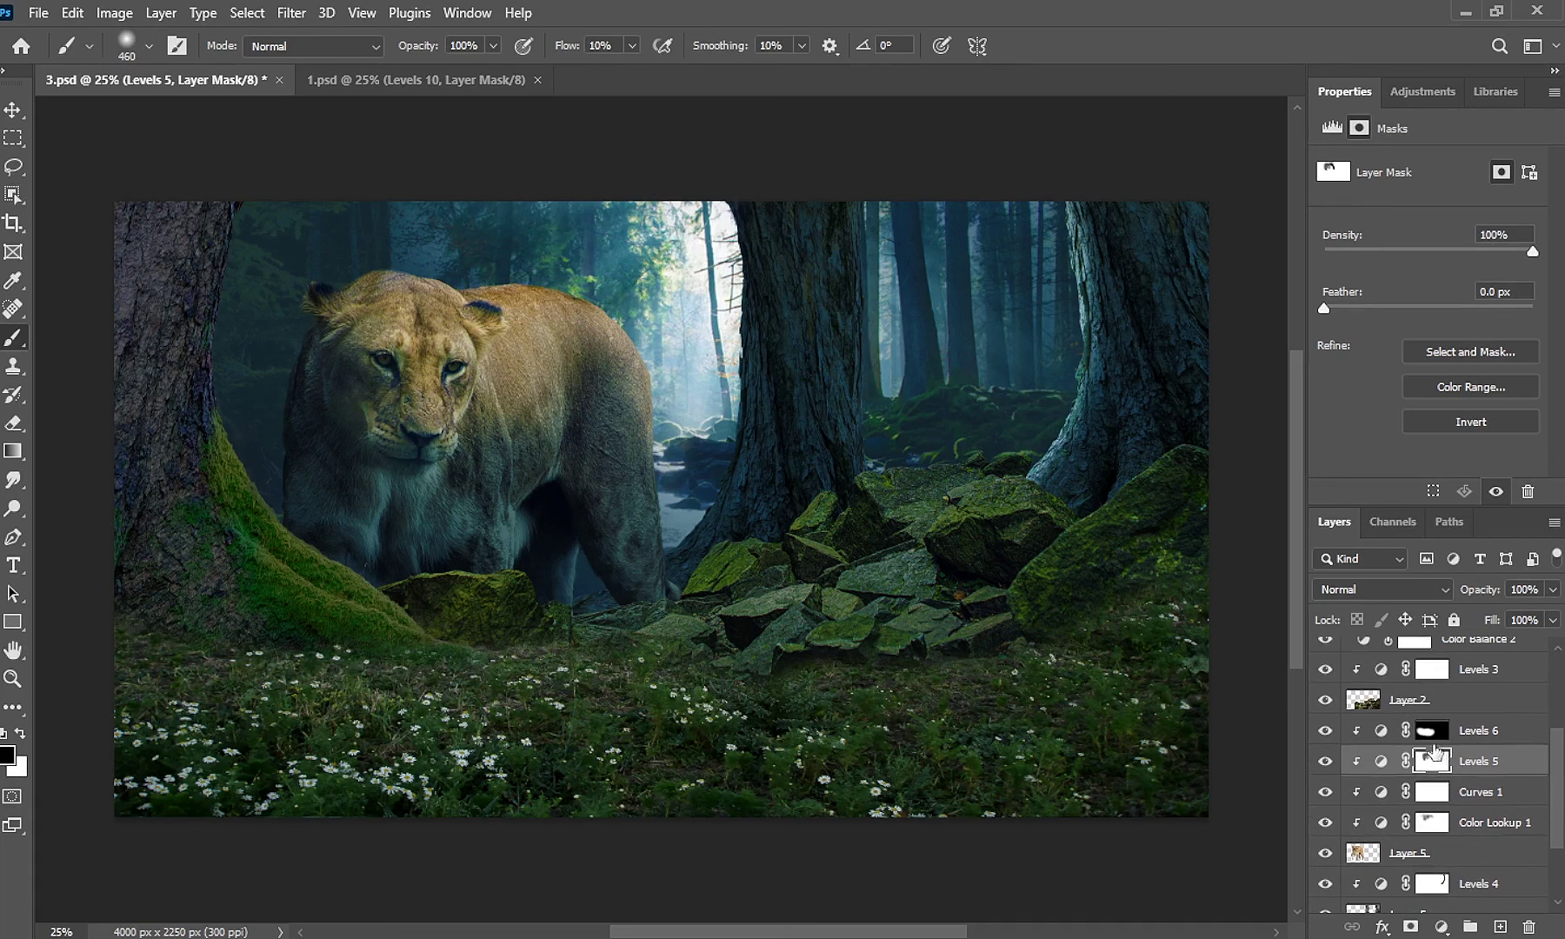
click(1382, 732)
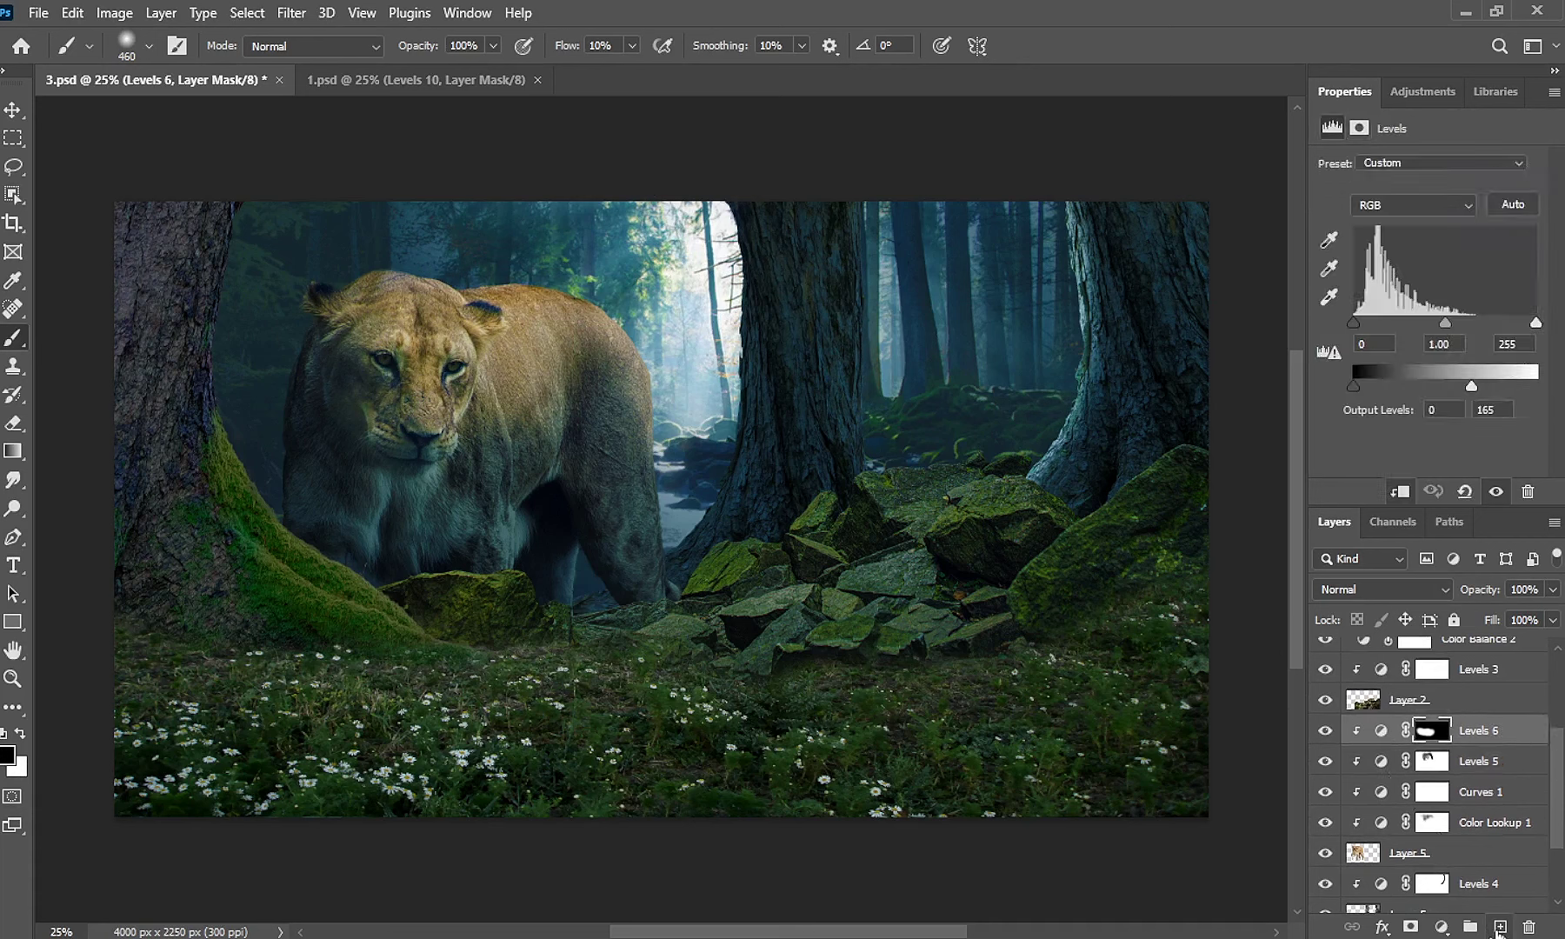
Create a new layer clipped to the lioness and set the foreground colour to d2c100.
click(1499, 927)
alt+click(1365, 740)
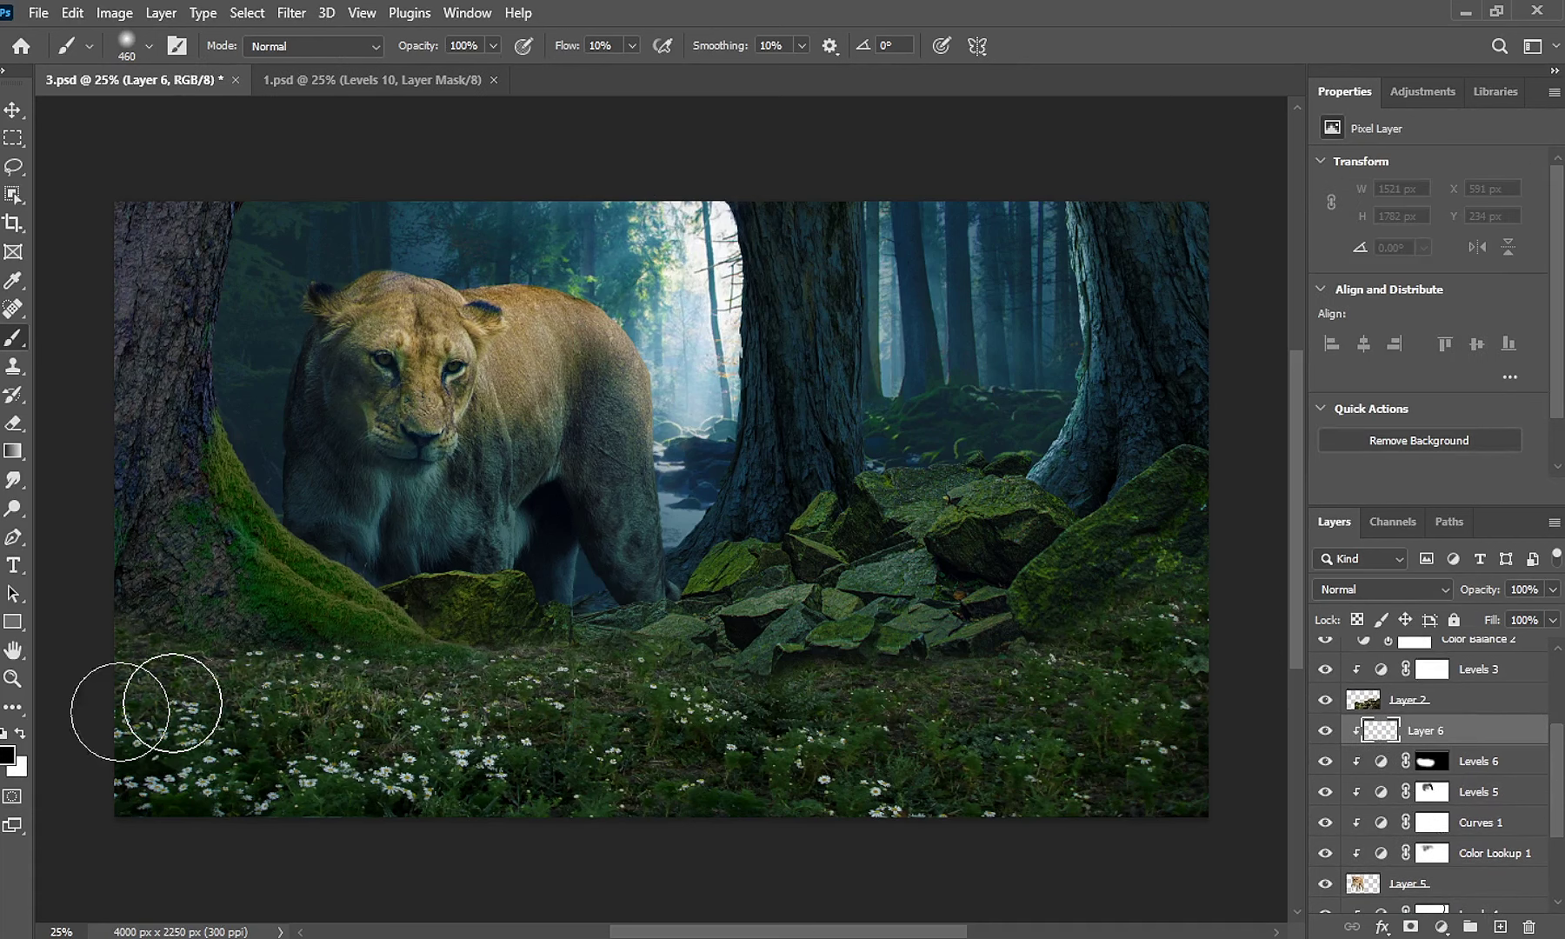
click(7, 754)
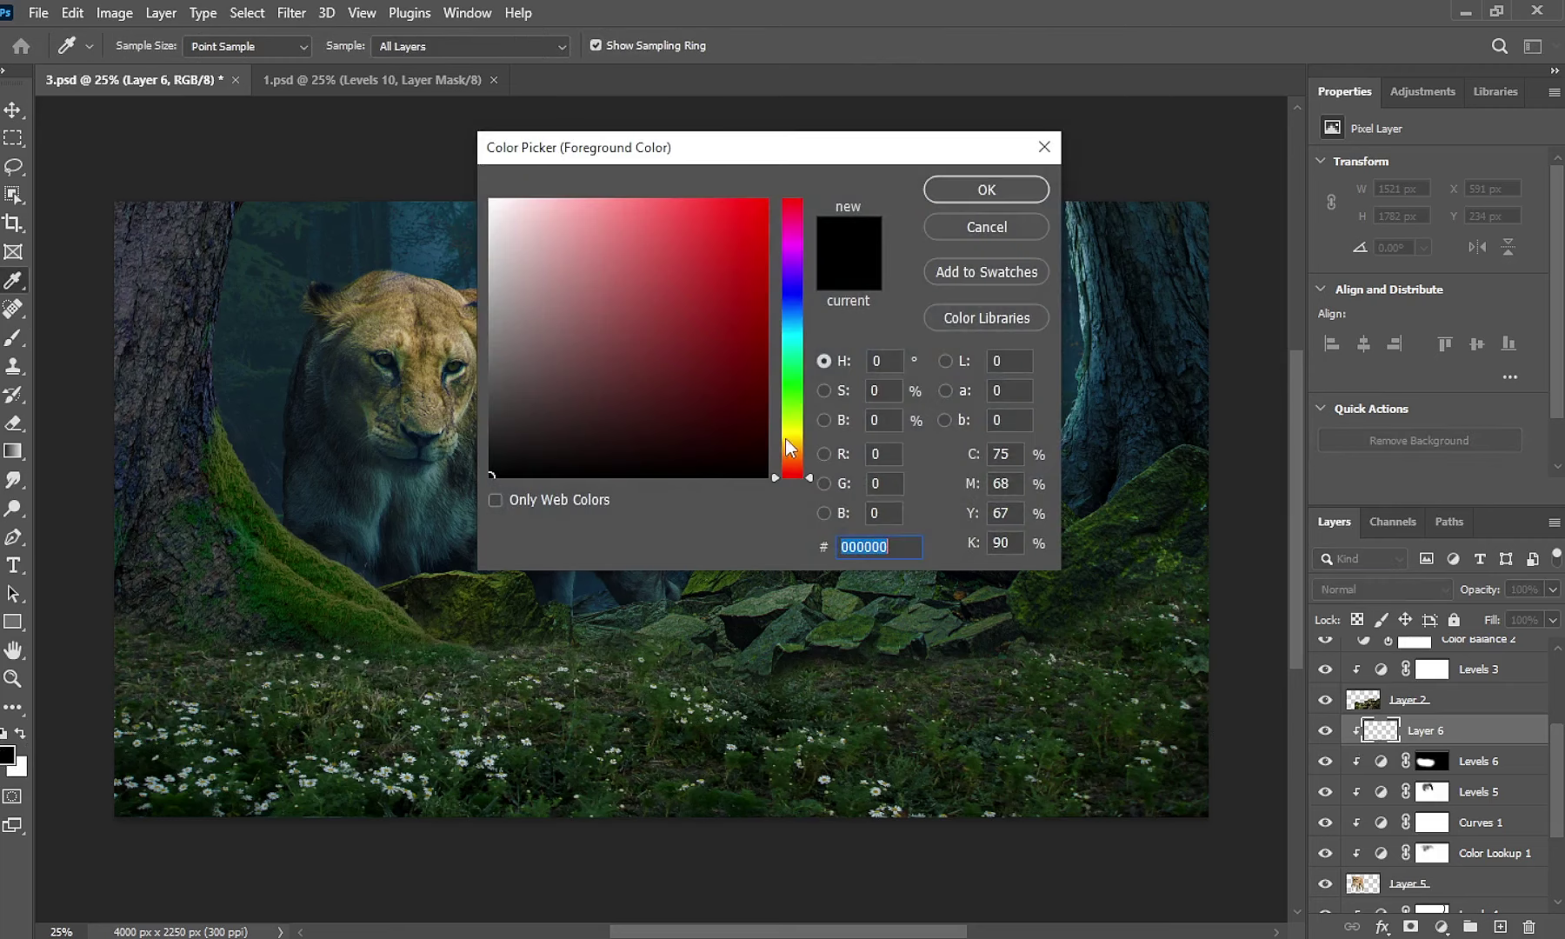
click(789, 435)
click(765, 248)
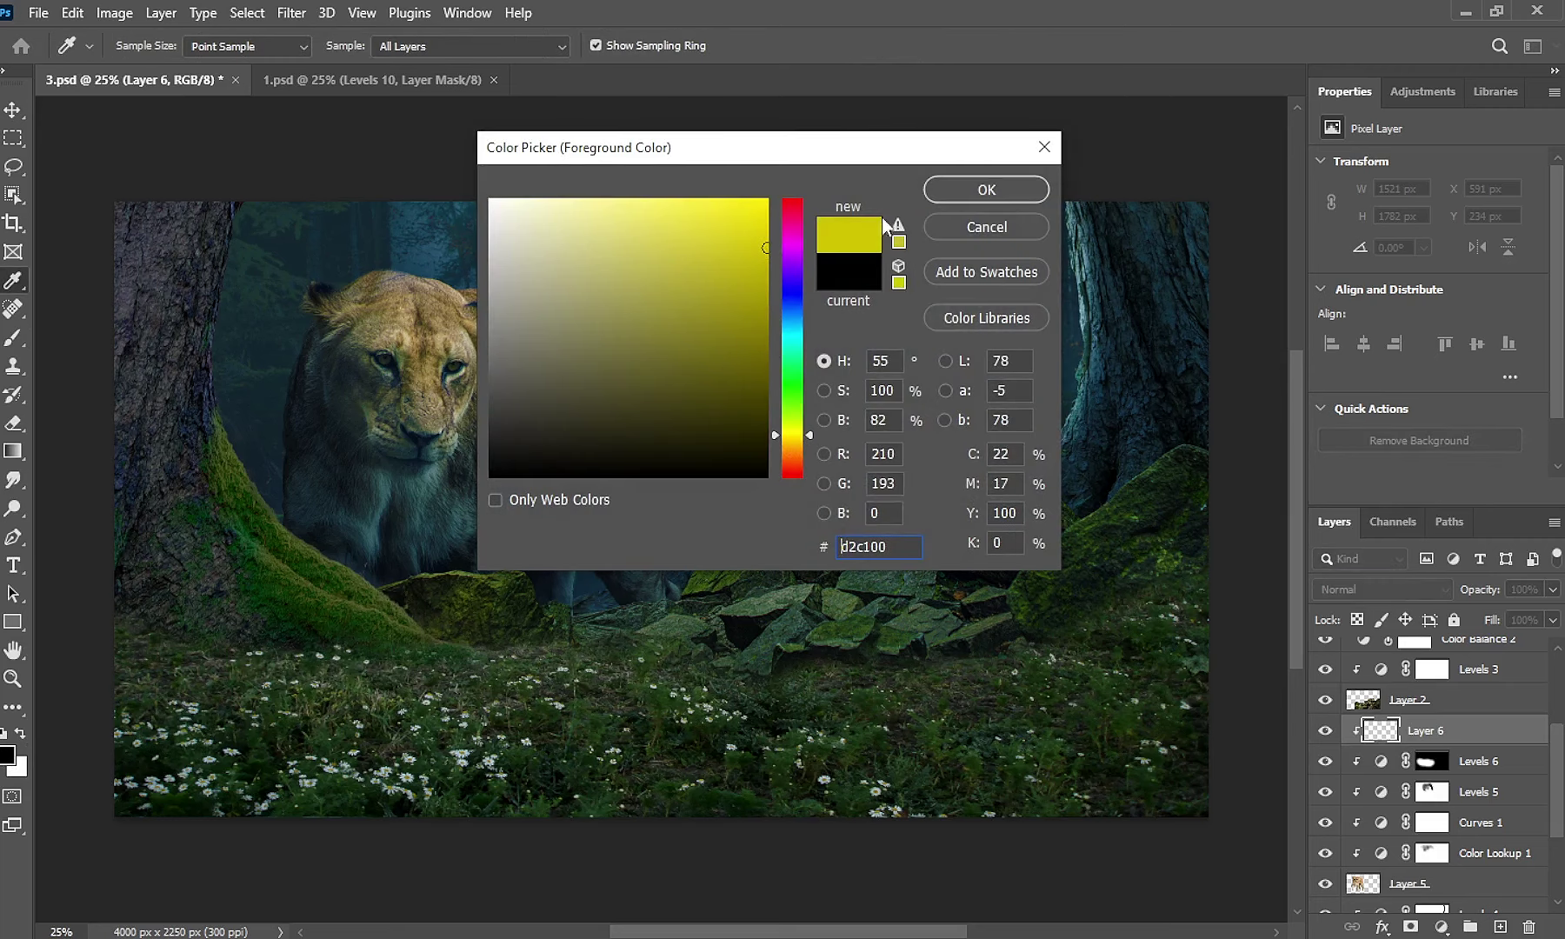
click(939, 198)
Paint yellow over the left iris and set Layer 6 to Color Dodge.
key(b)
scroll(405, 353, up, 3)
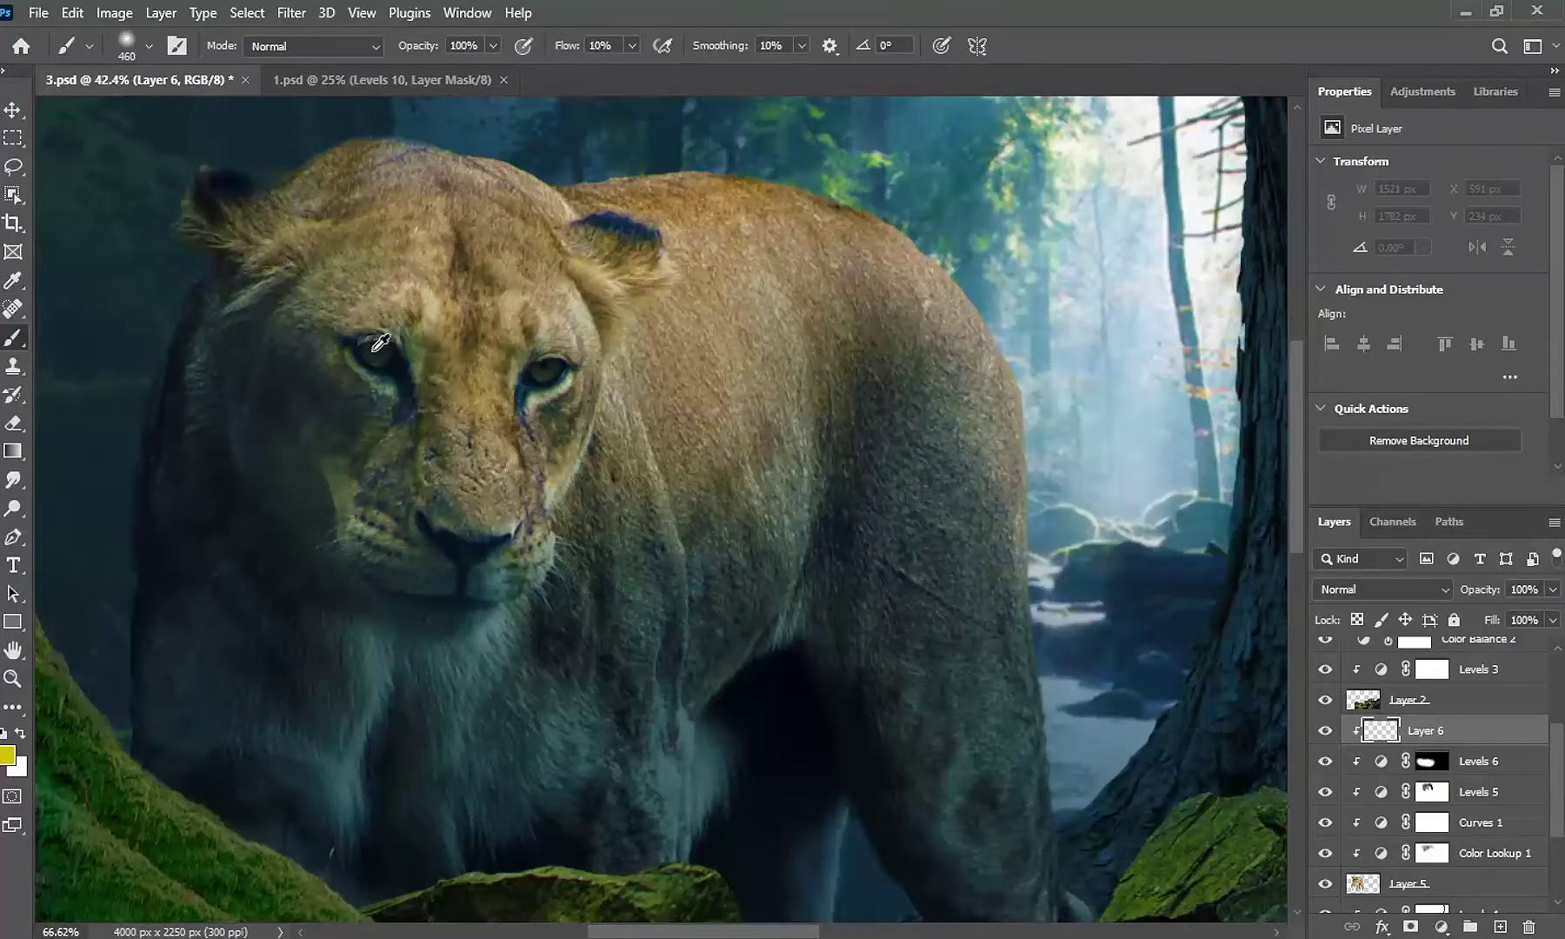
scroll(404, 352, up, 5)
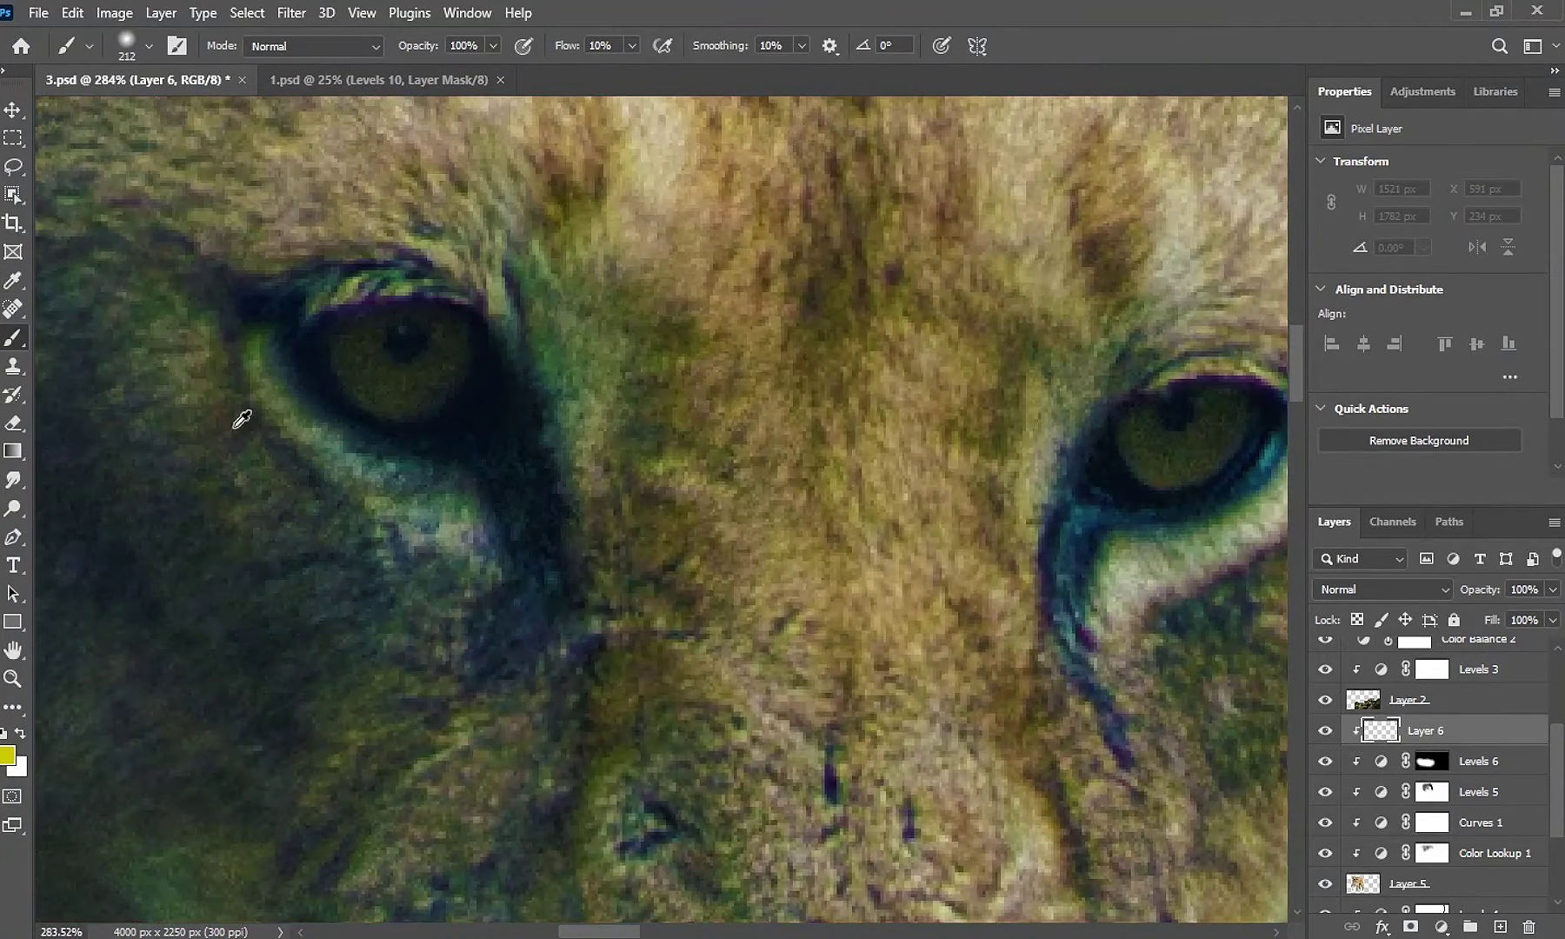
drag(395, 335, 220, 349)
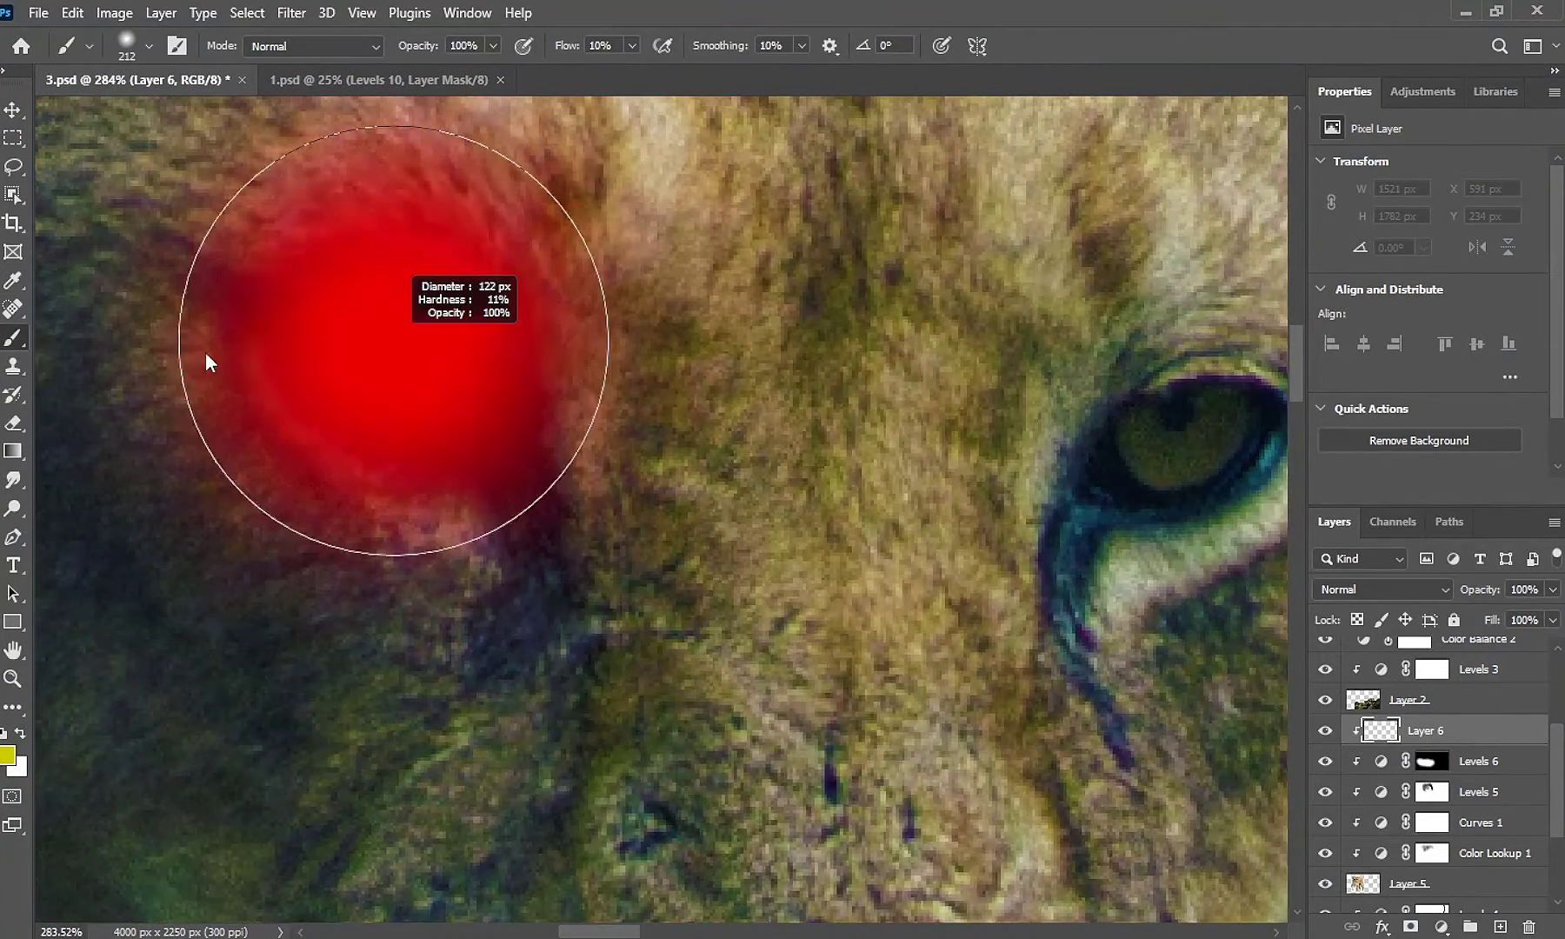
mouse_move(391, 335)
mouse_down()
mouse_move(343, 358)
mouse_move(495, 333)
mouse_up()
key(shift+0)
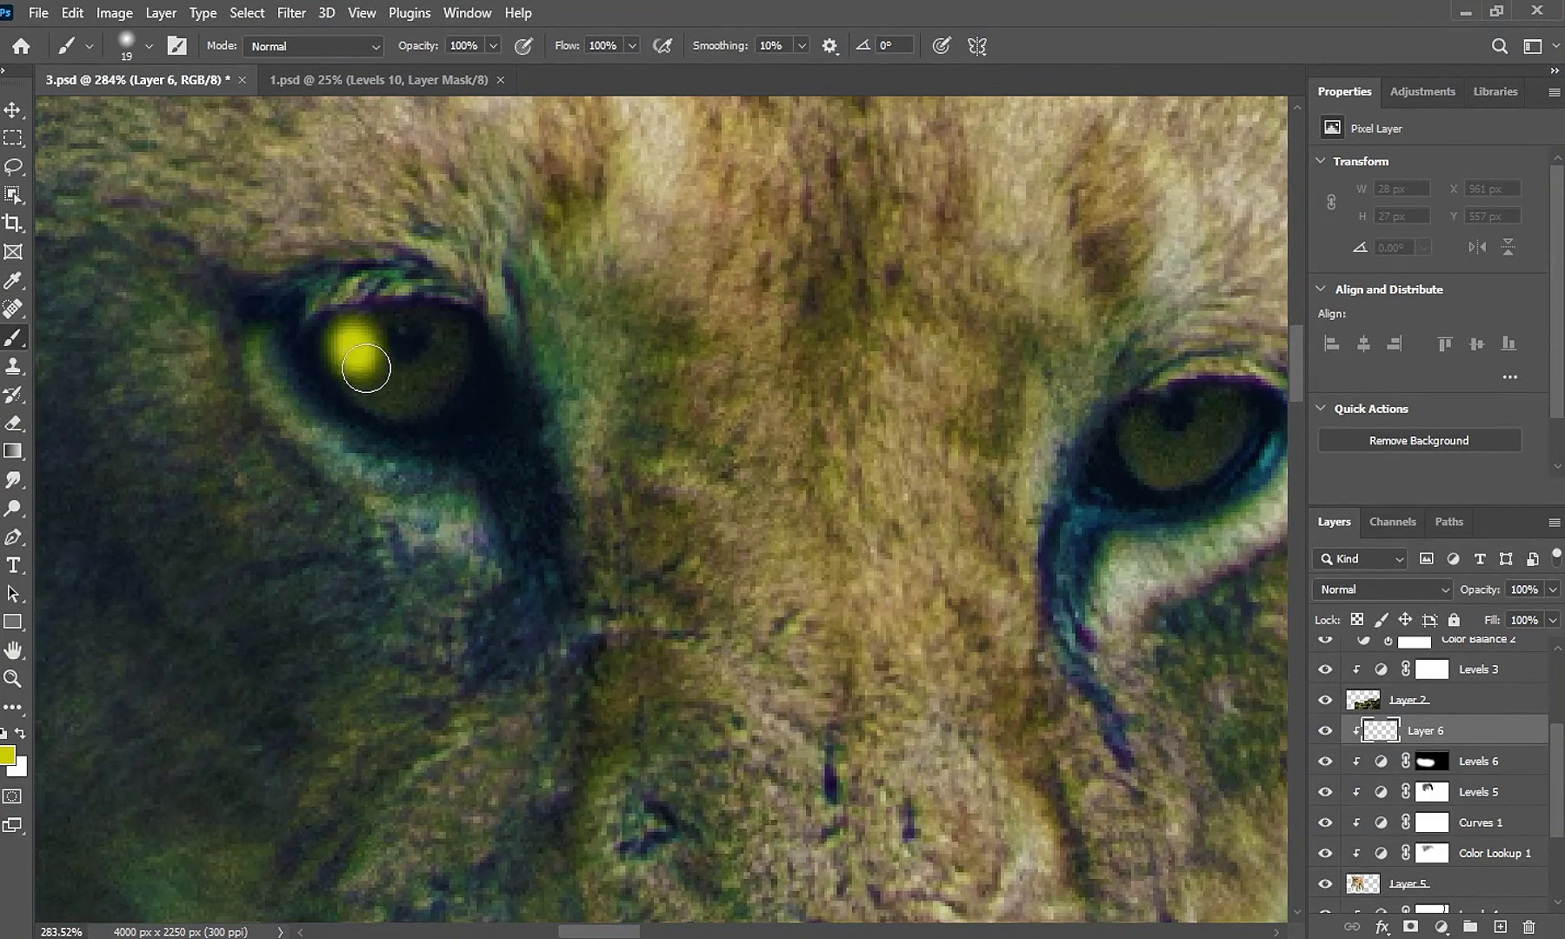
key(ctrl+z)
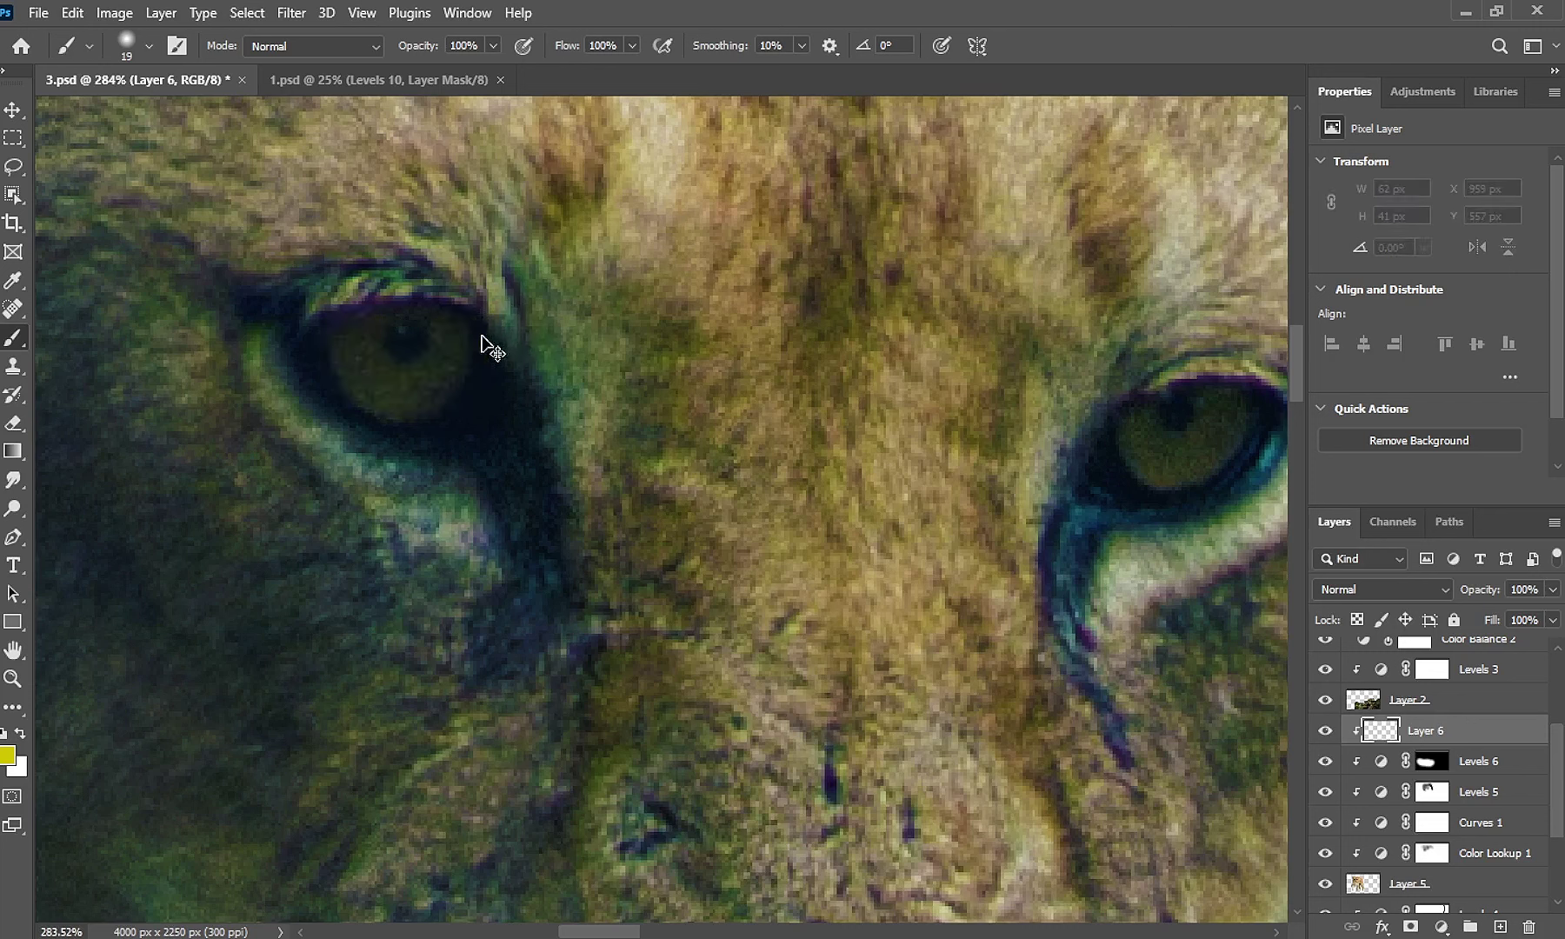
mouse_move(461, 334)
mouse_down()
mouse_move(396, 383)
mouse_move(340, 325)
mouse_up()
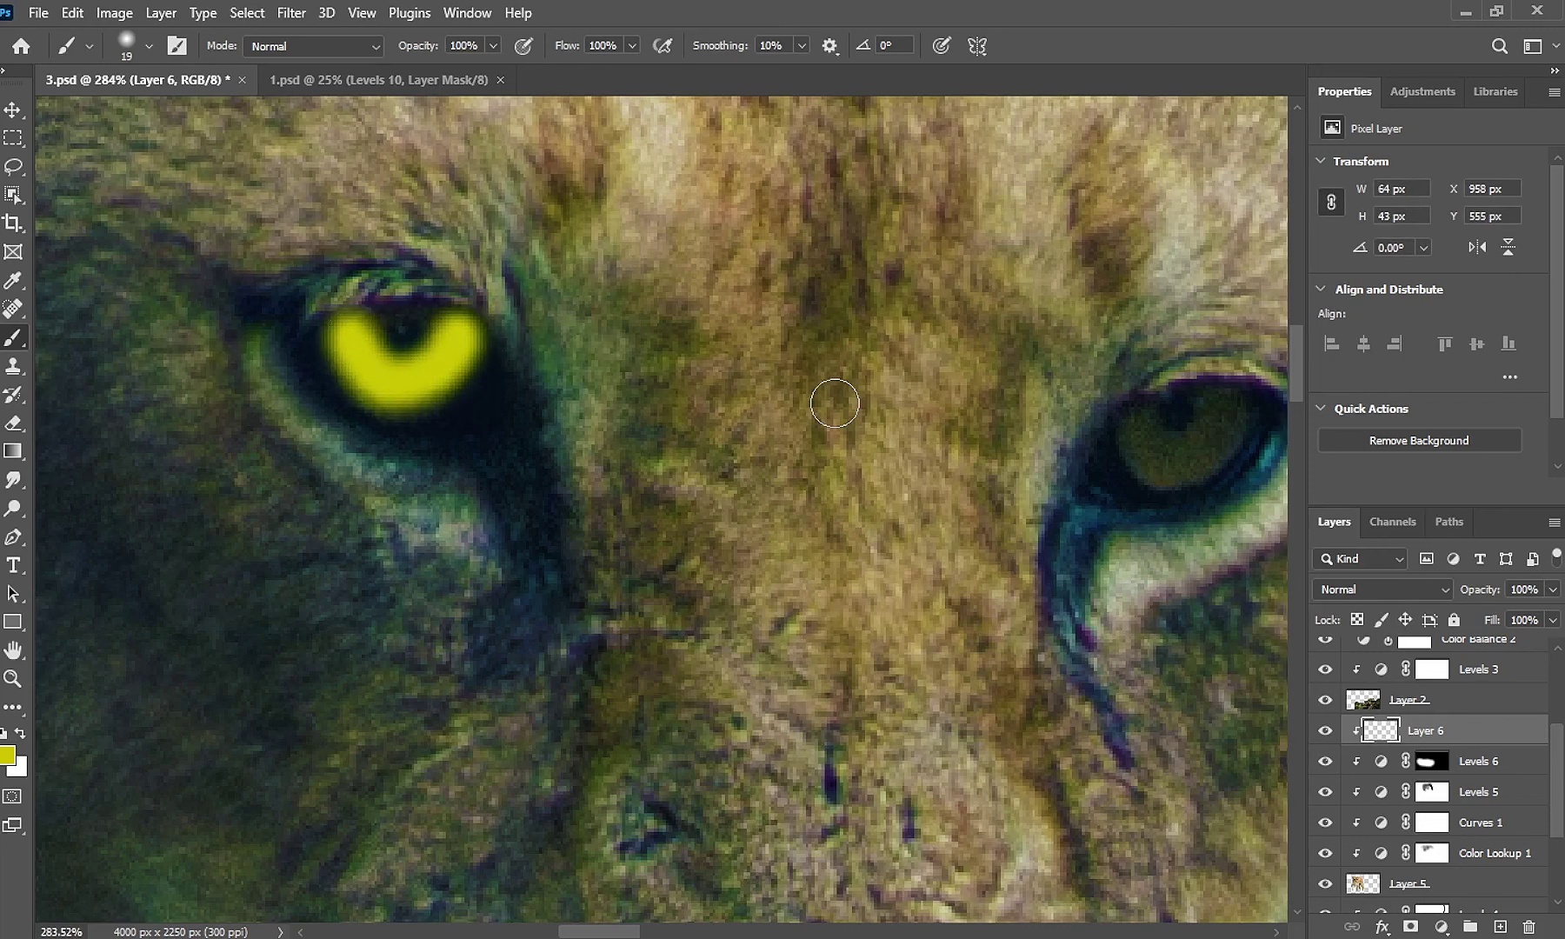
click(1445, 590)
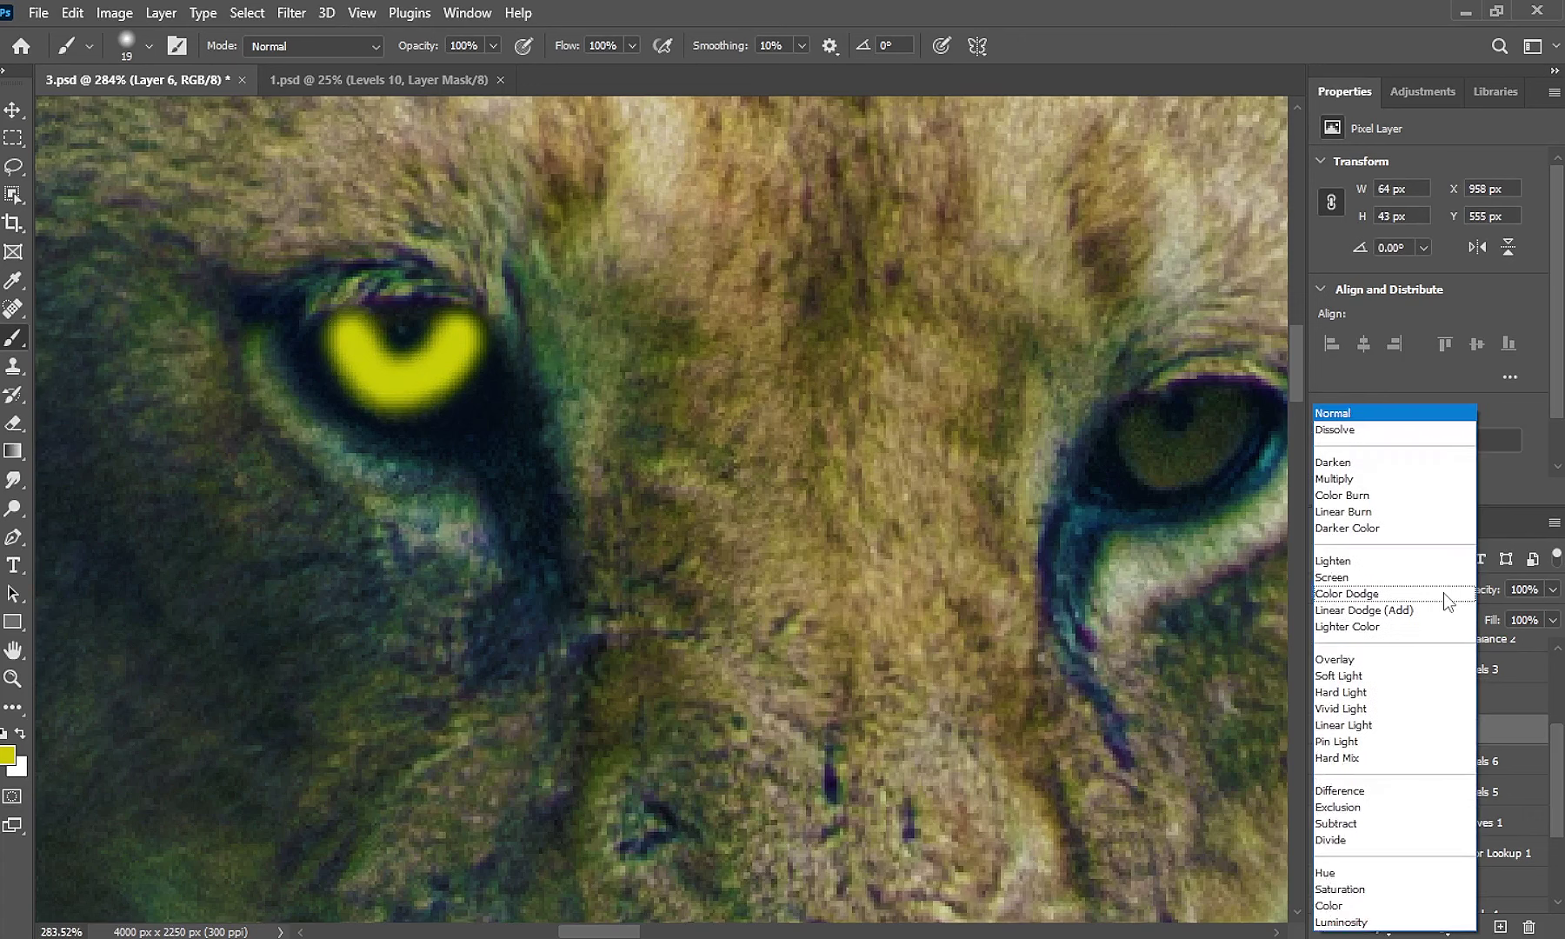
click(1386, 594)
Paint the right iris yellow and lower Layer 6 opacity to 78%, viewing at 25%.
drag(1045, 481, 859, 498)
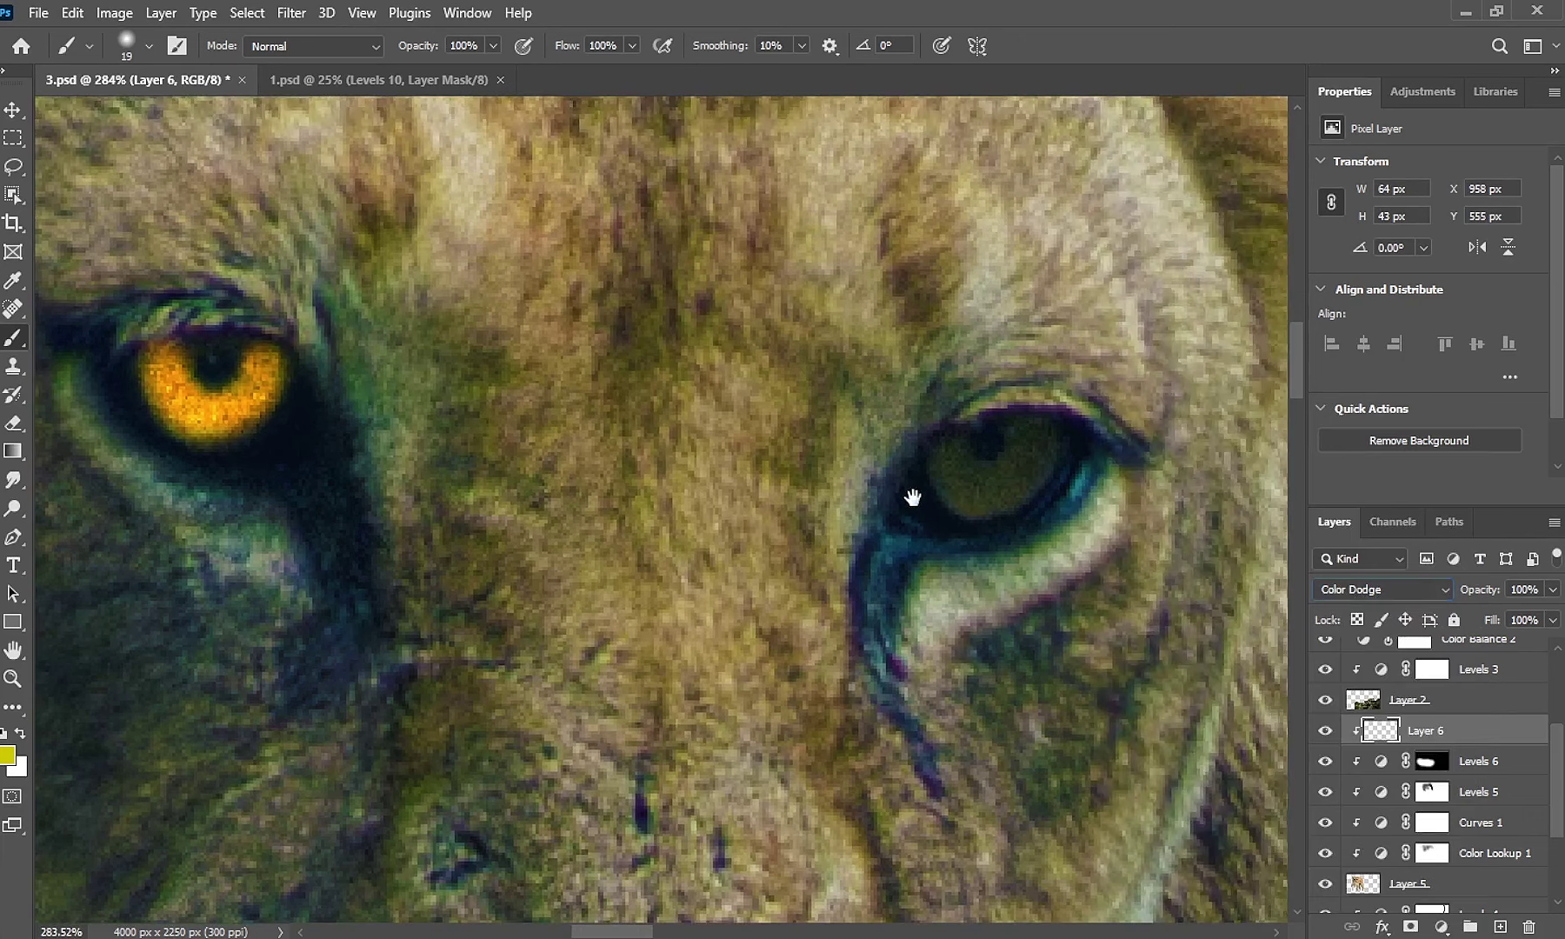
mouse_move(953, 458)
mouse_down()
mouse_move(993, 486)
mouse_move(1031, 433)
mouse_up()
key(z)
alt+click(742, 409)
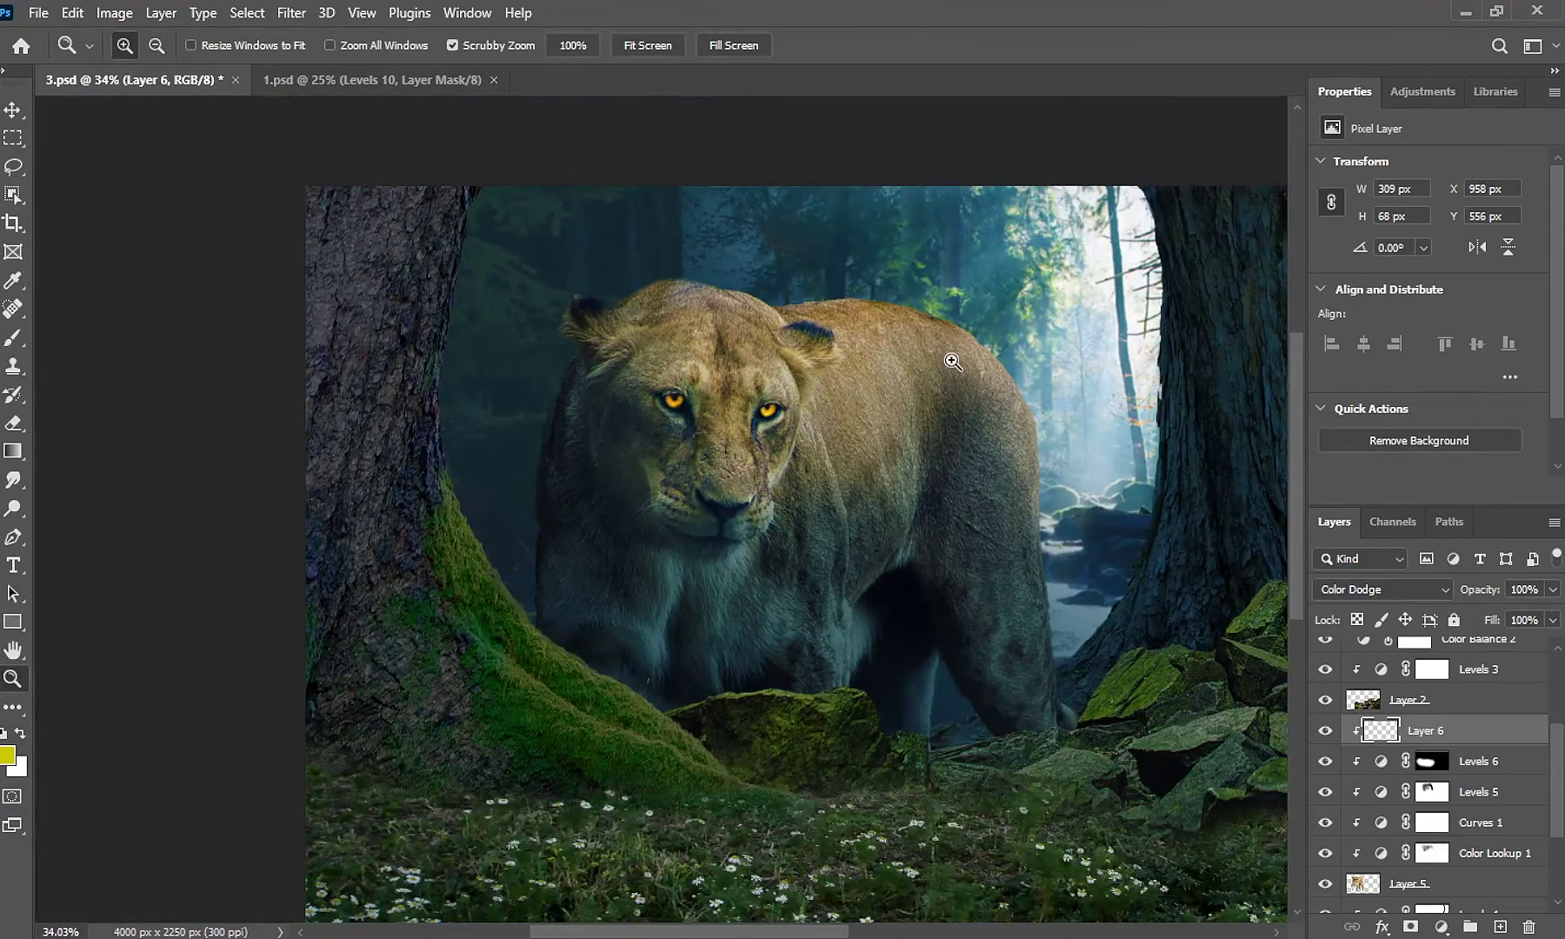
alt+click(730, 387)
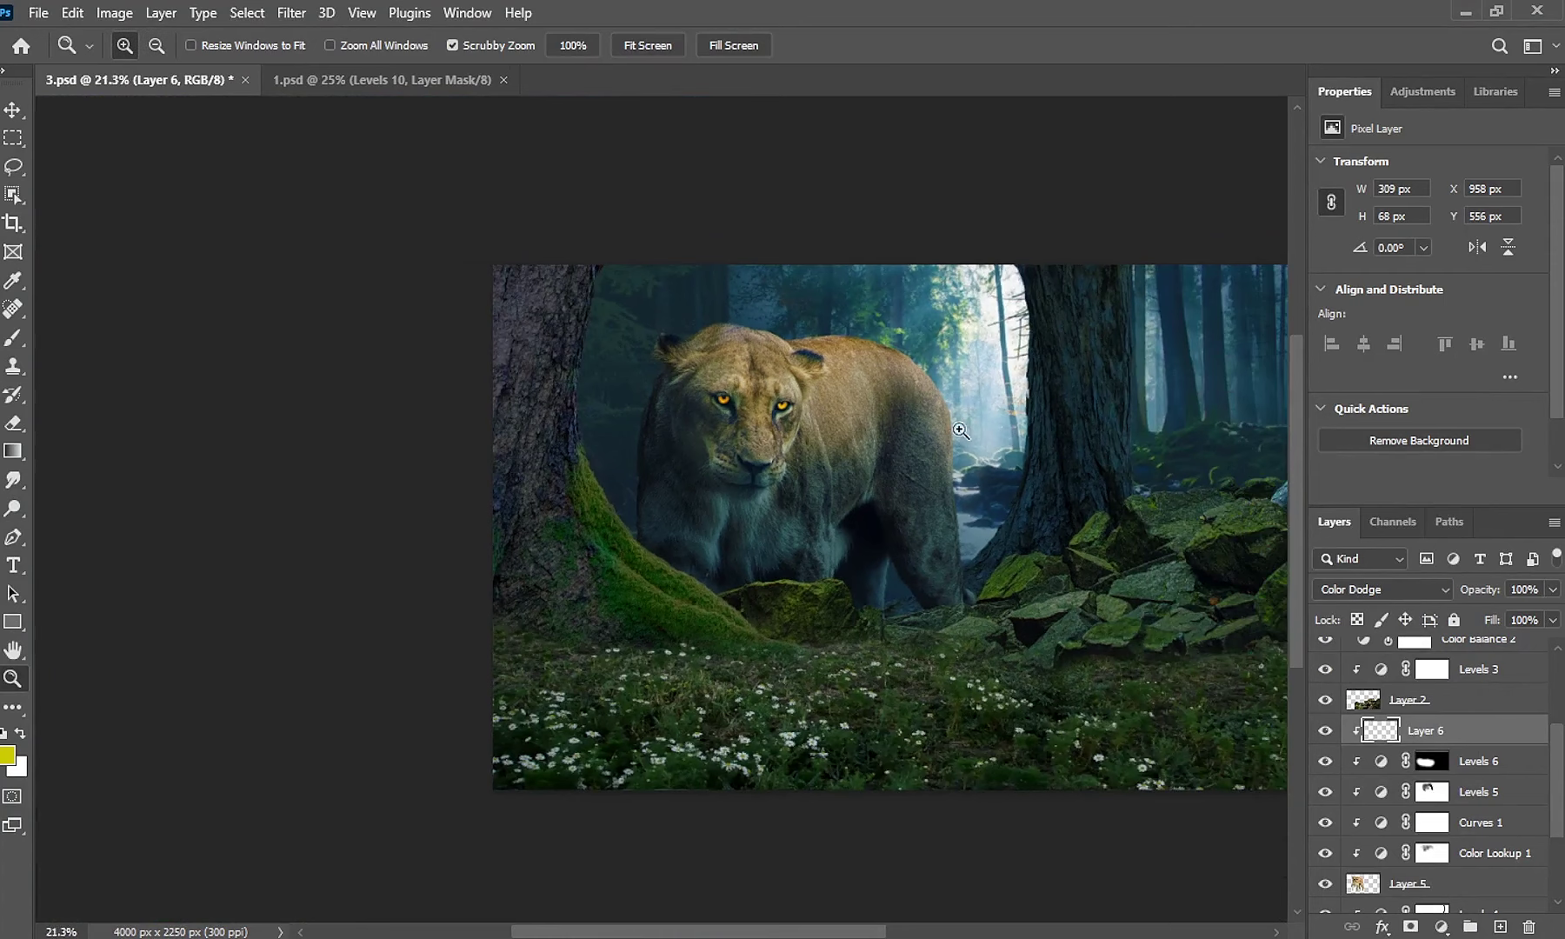
drag(809, 460, 841, 466)
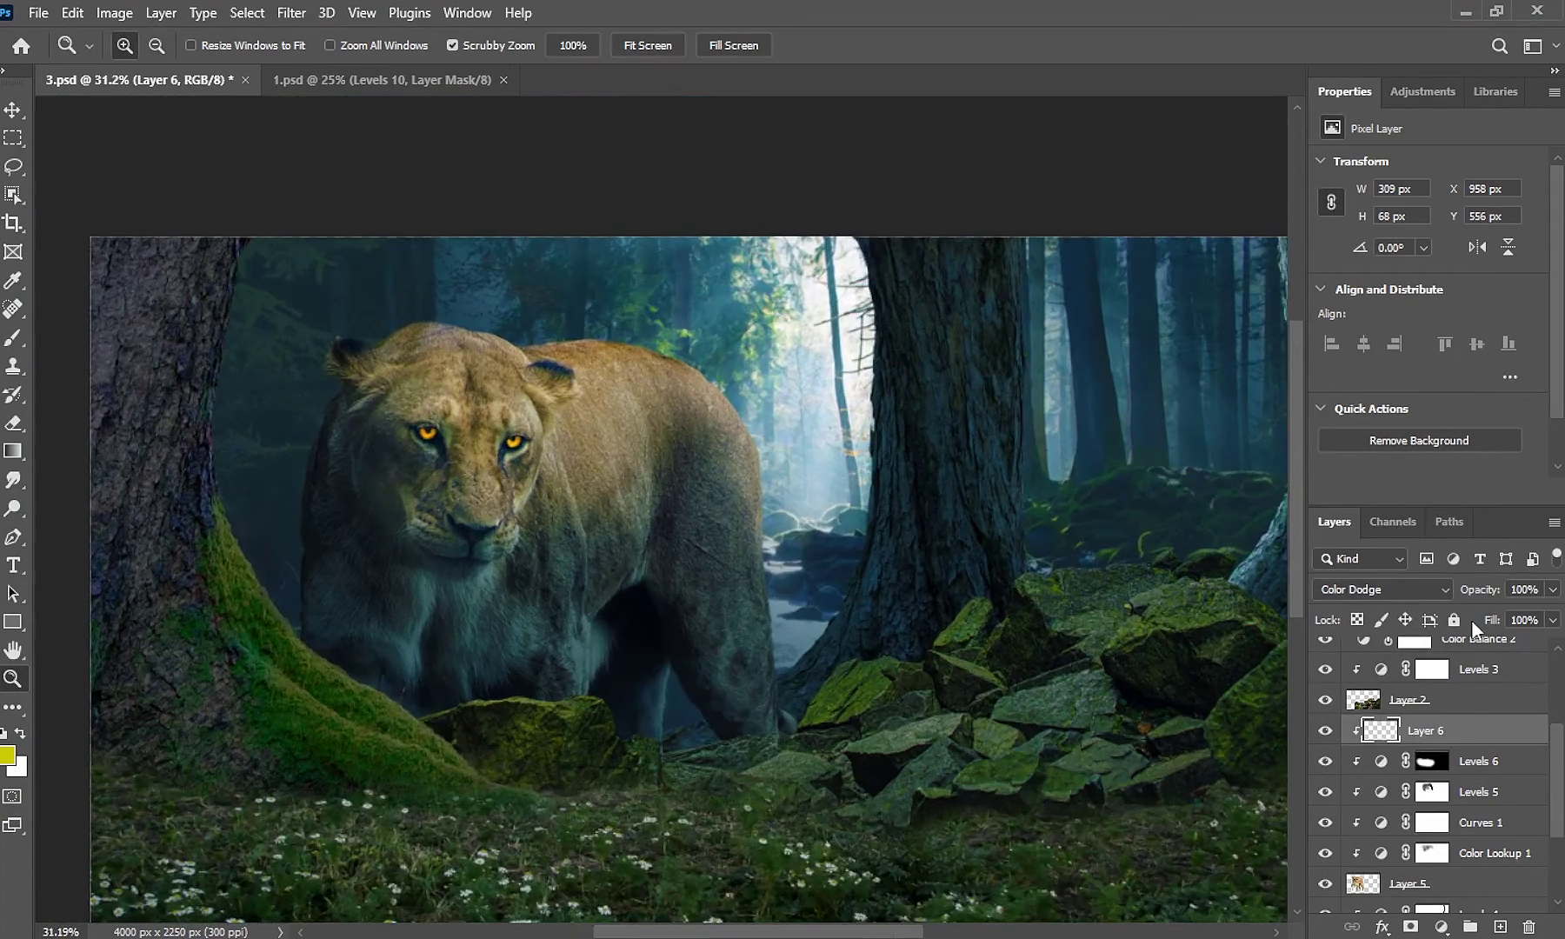
click(1551, 589)
drag(730, 474, 664, 443)
right_click(668, 447)
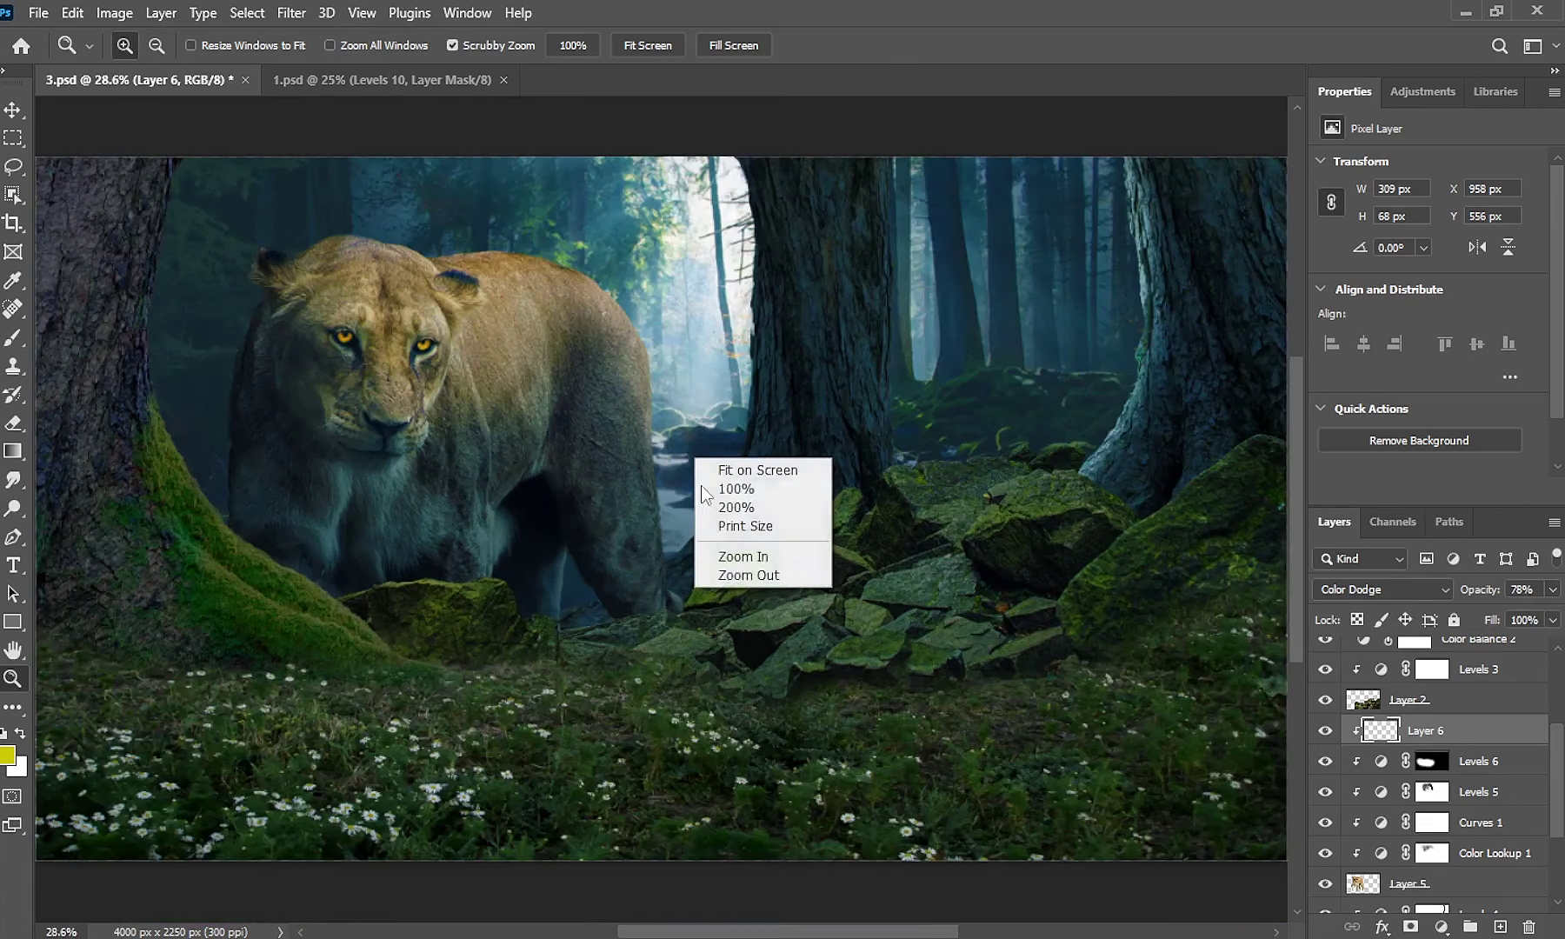
click(758, 564)
click(13, 110)
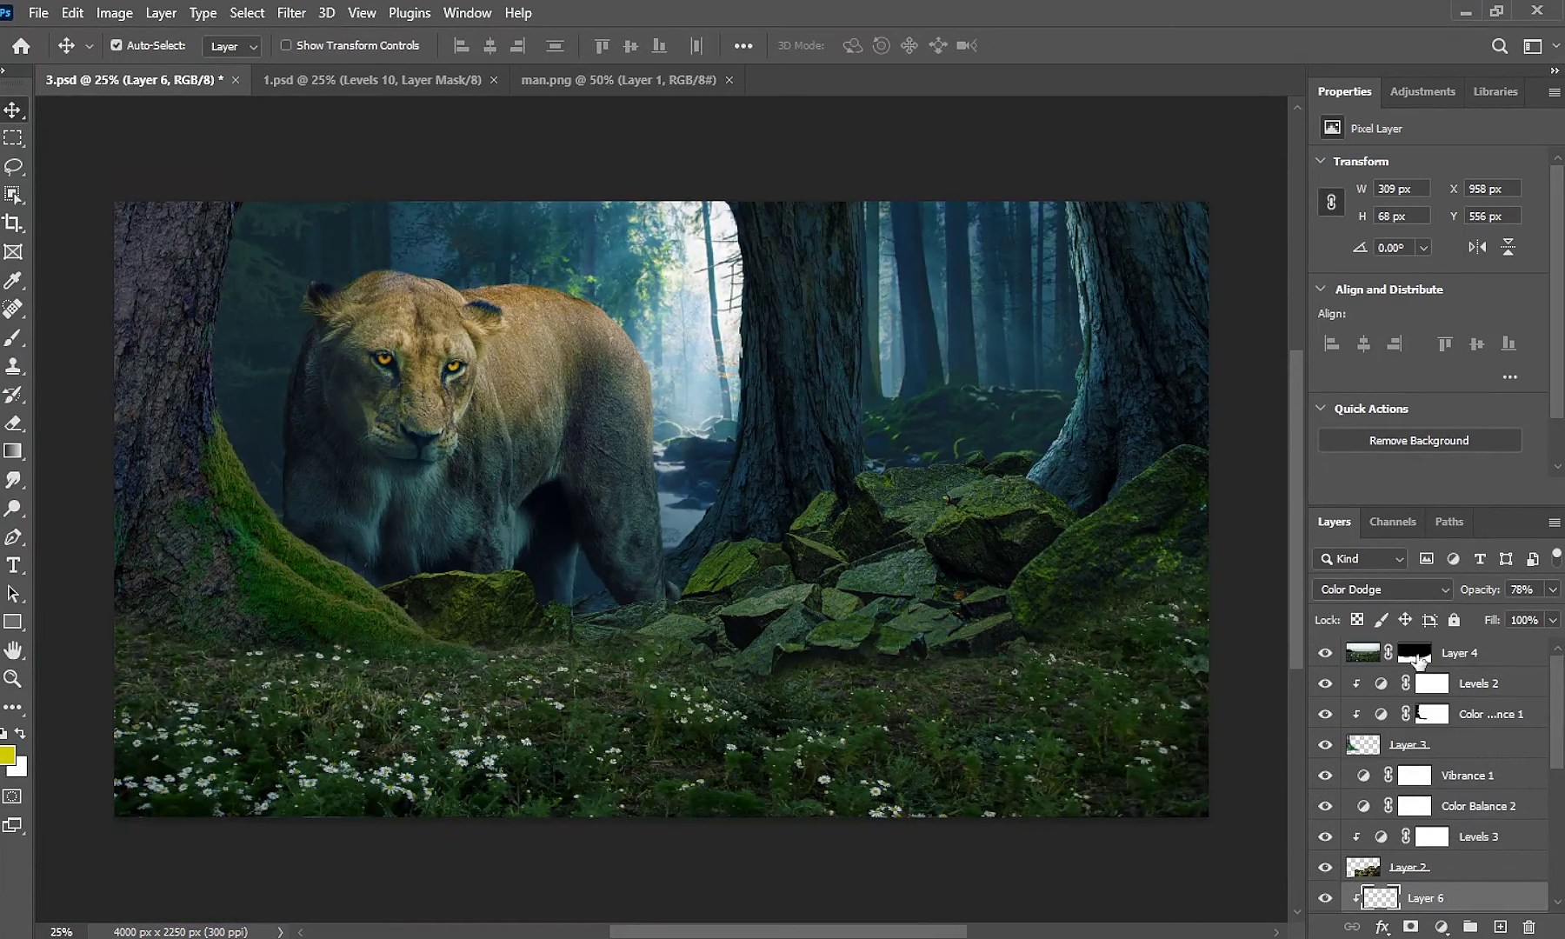
Drag the hiker from man.png into the composite and place him in the lower-right foreground.
click(1361, 659)
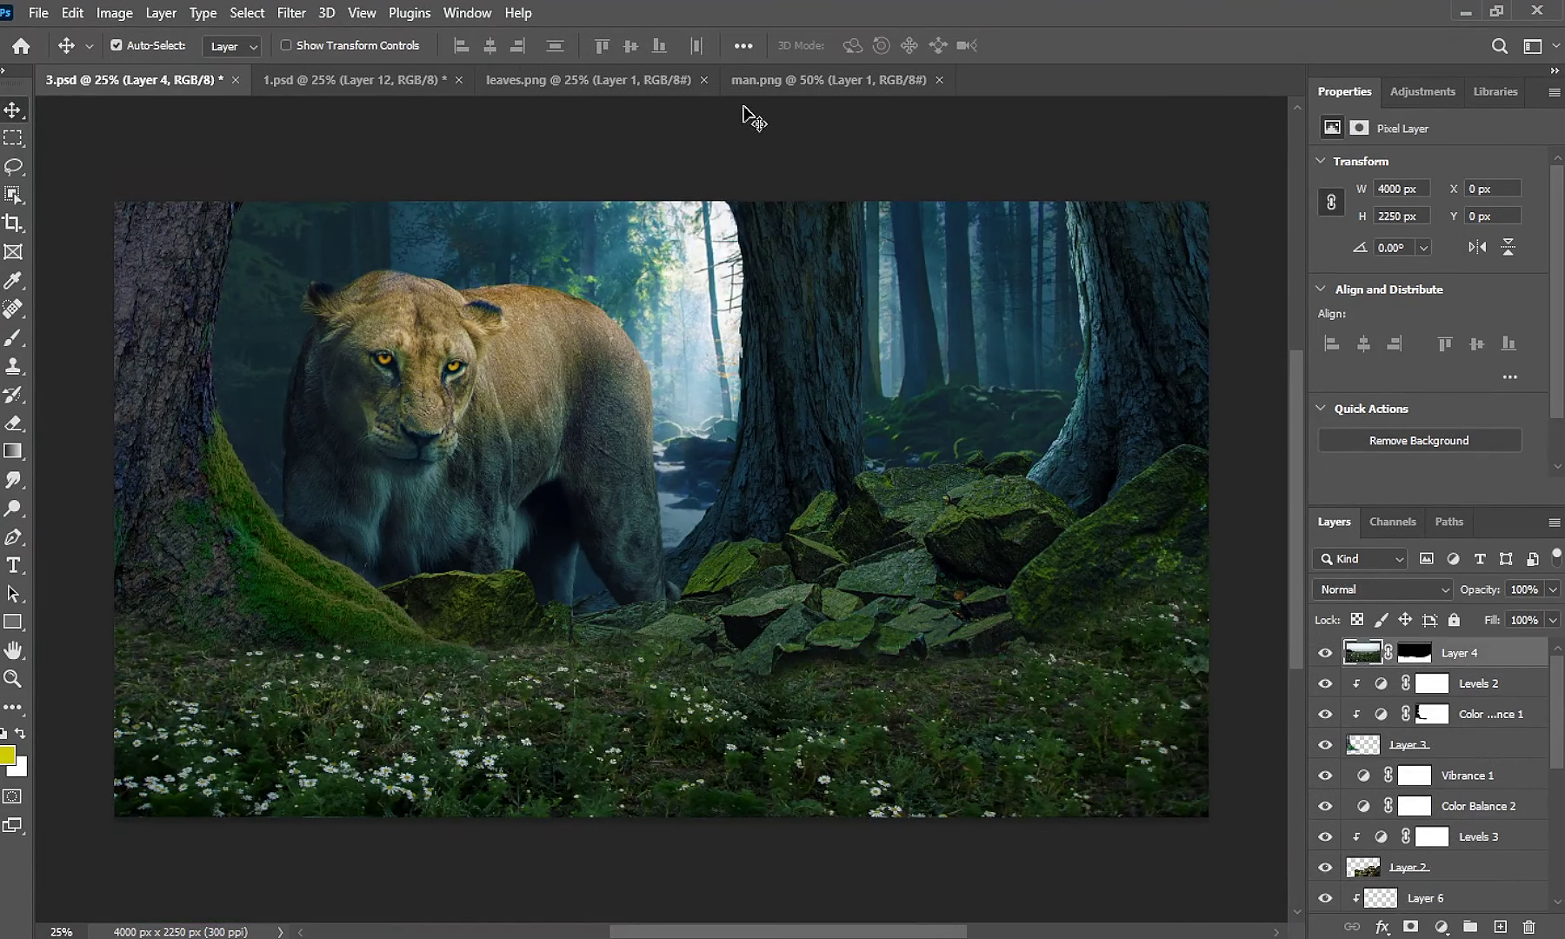
click(755, 83)
mouse_move(730, 348)
mouse_down()
mouse_move(269, 86)
mouse_move(677, 483)
mouse_up()
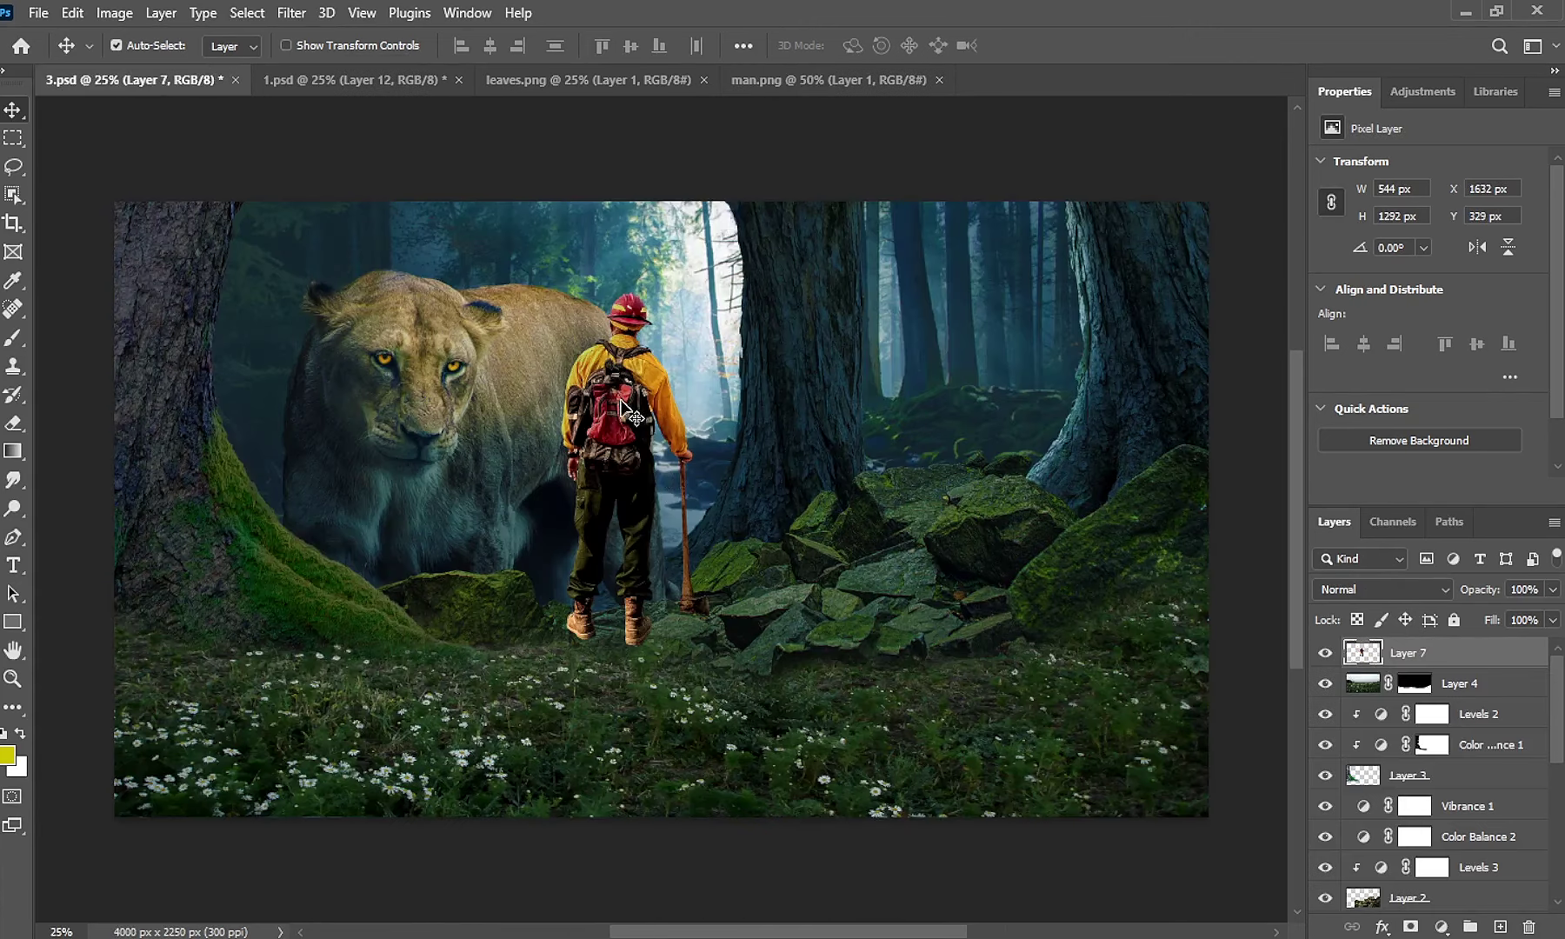
drag(621, 402, 782, 528)
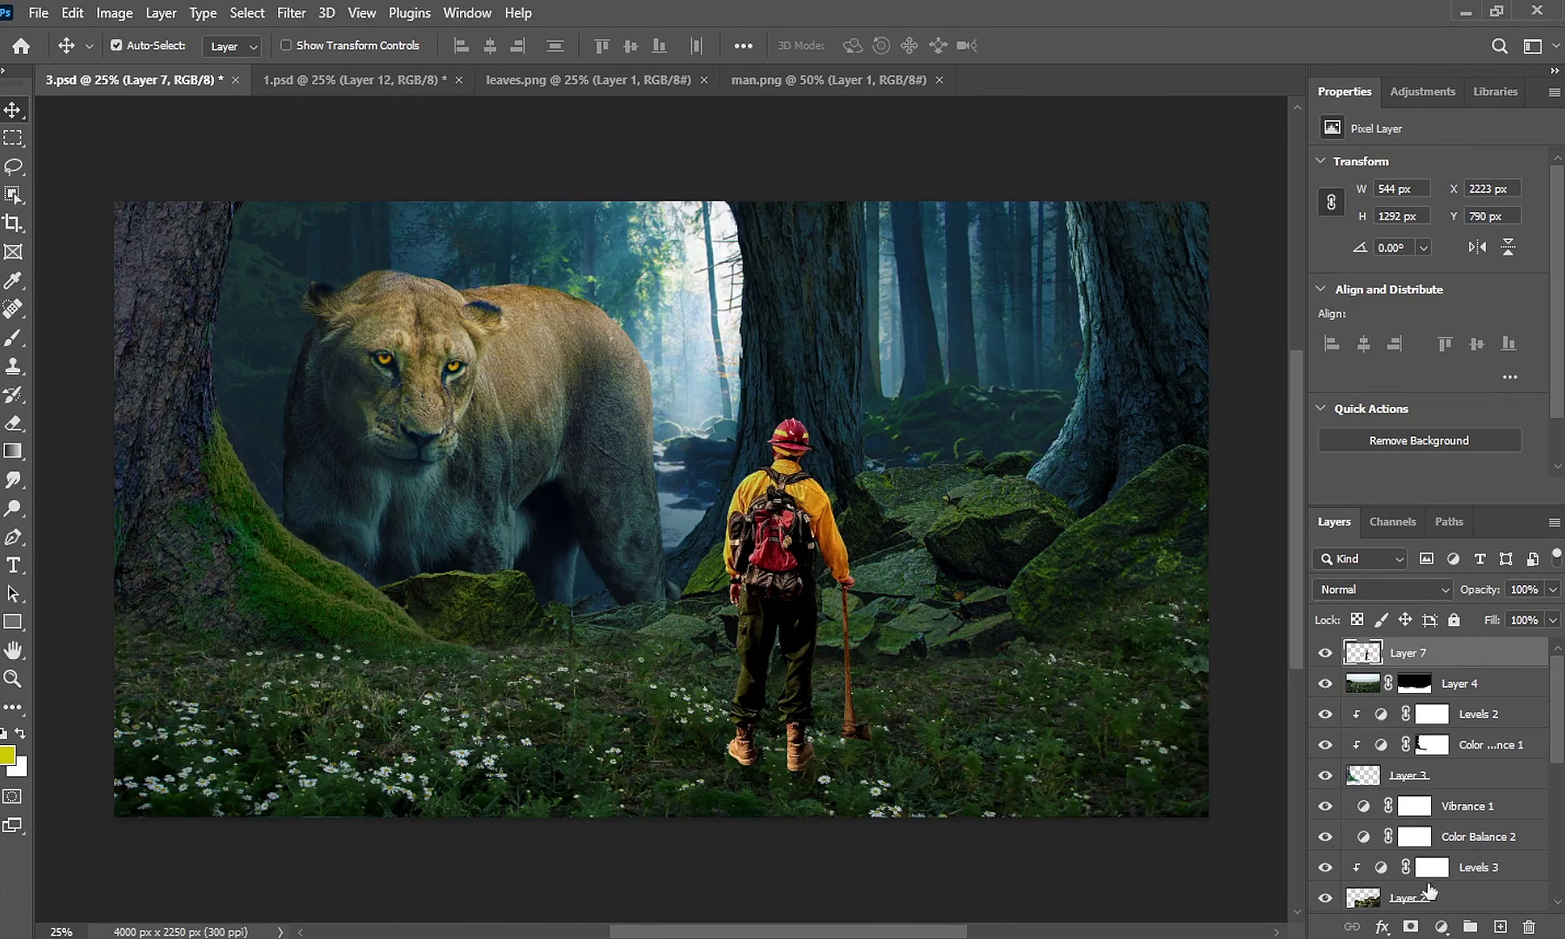
Darken the hiker with a clipped Levels 7 at output white 214.
click(1440, 929)
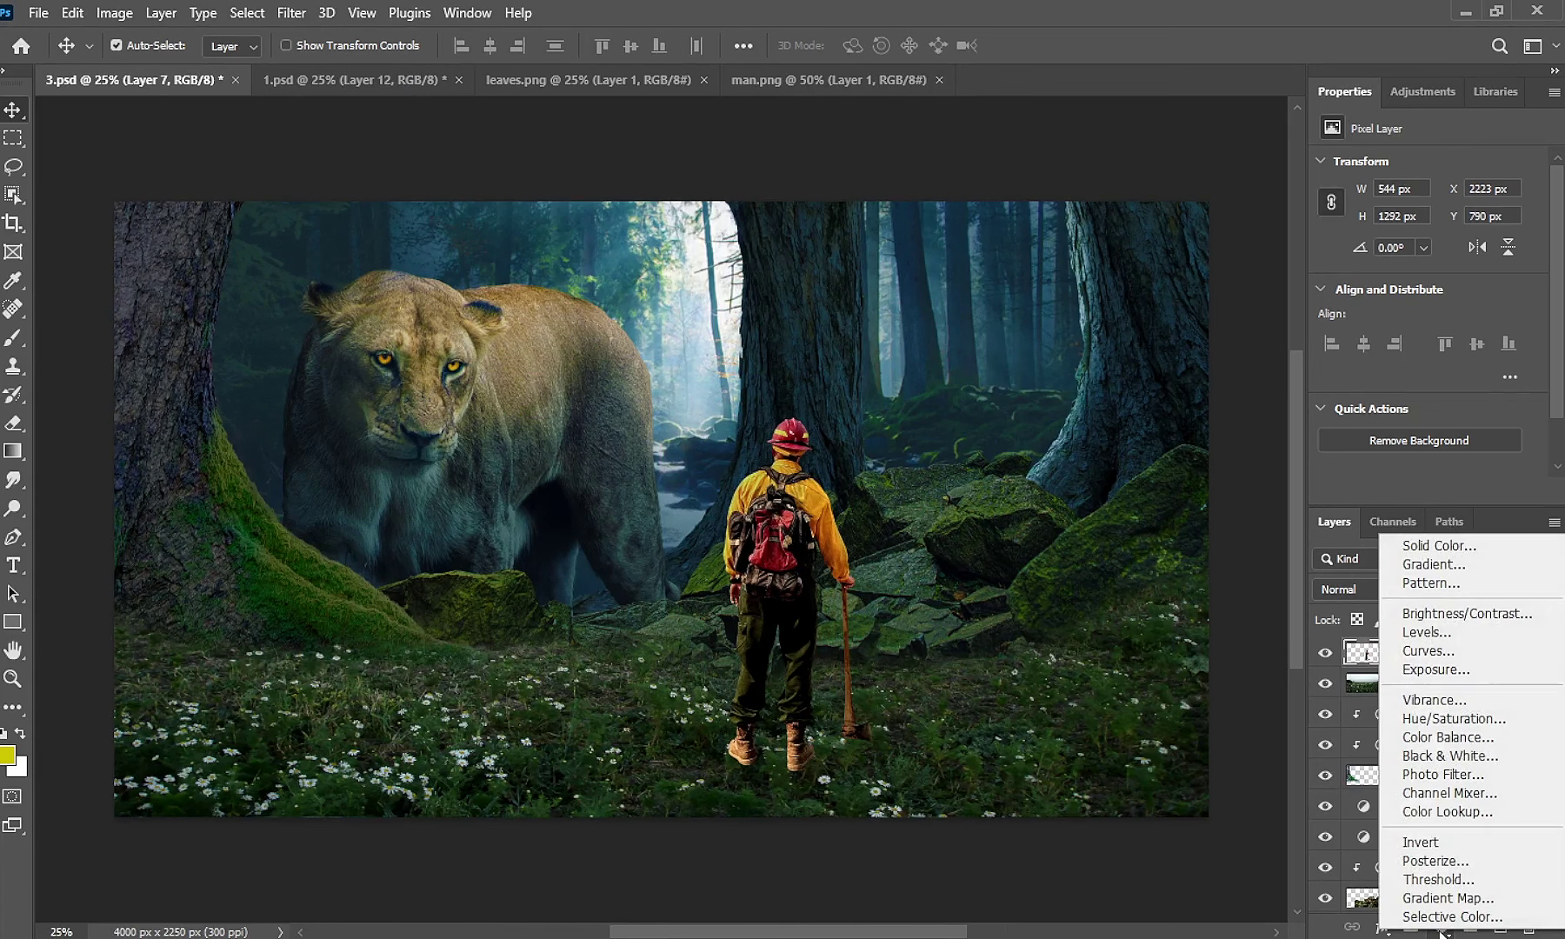
click(1423, 637)
click(1401, 492)
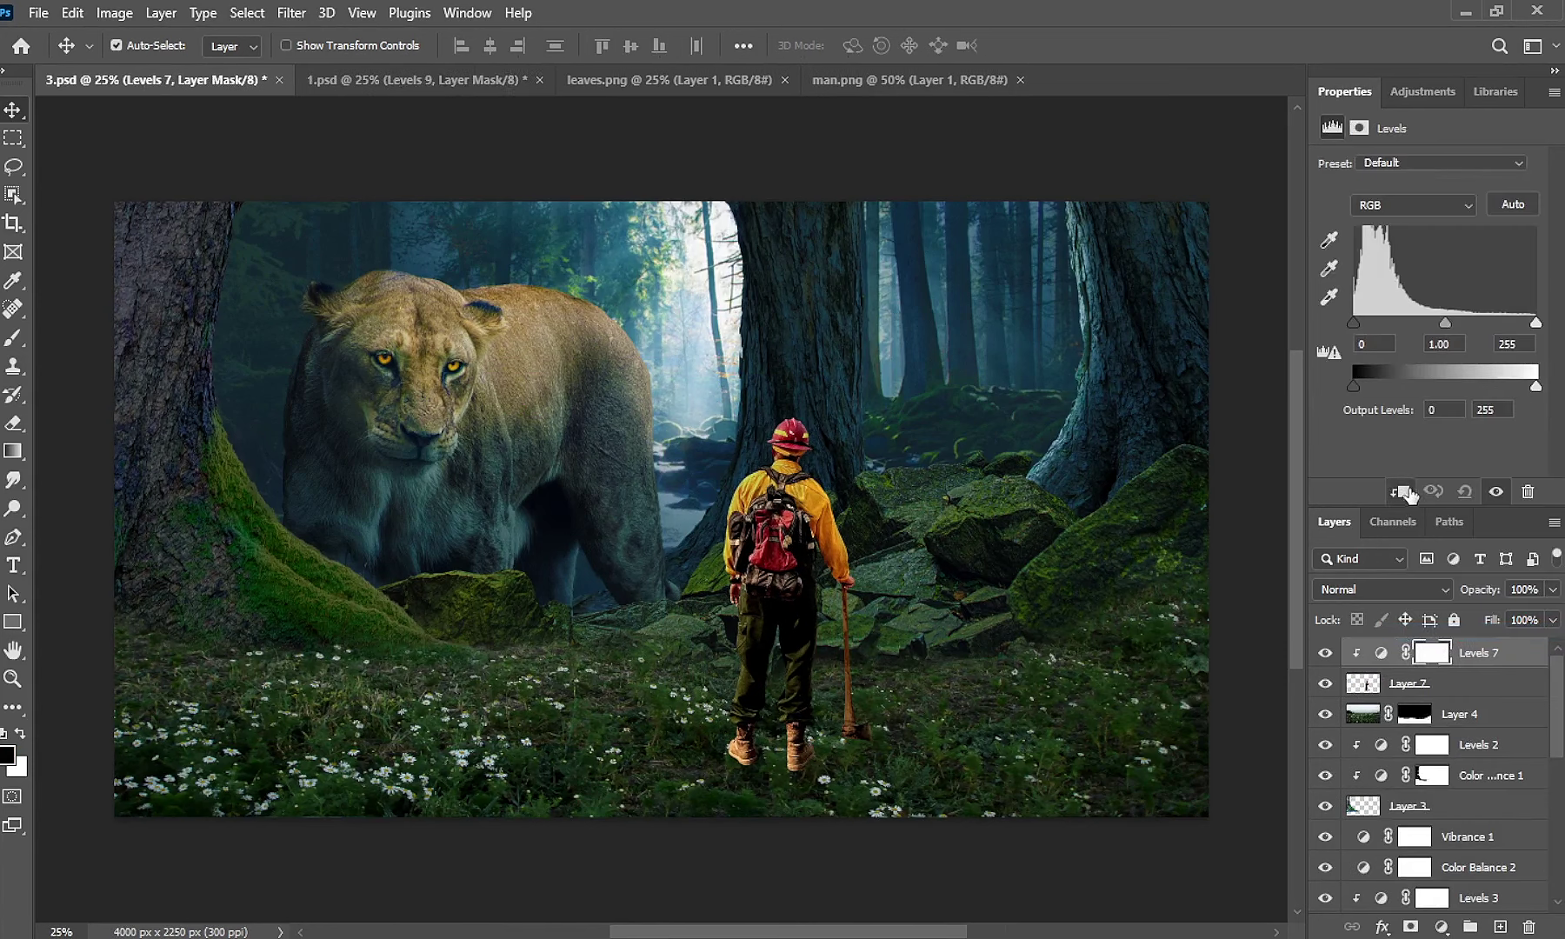
drag(1534, 386, 1495, 387)
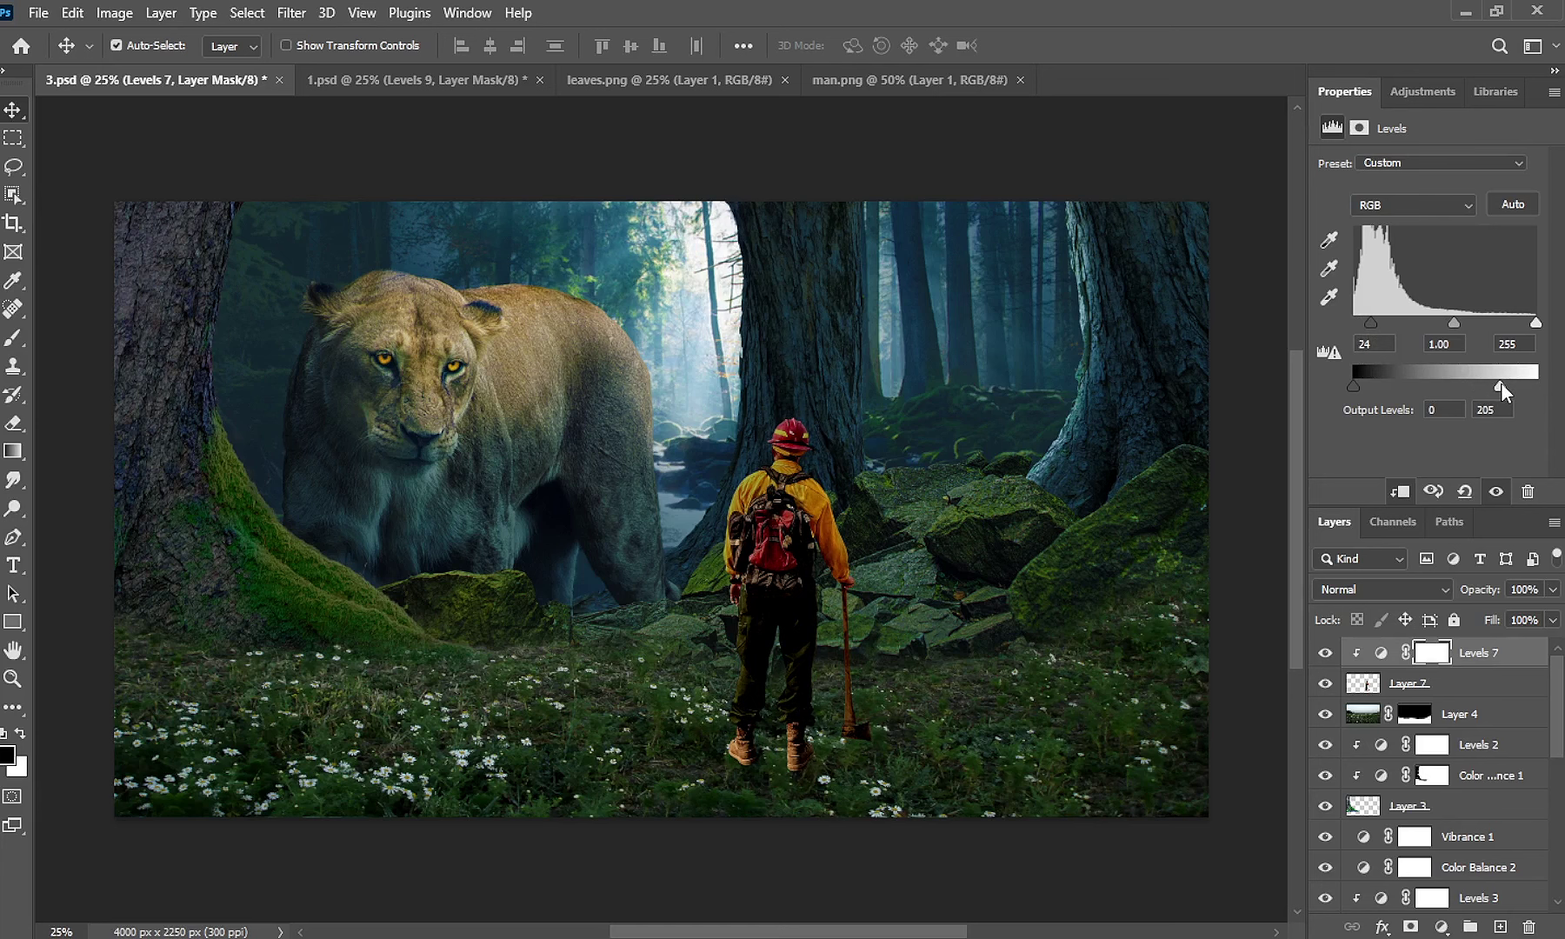
click(670, 82)
Place leaves.png along the bottom edge and darken it with clipped Levels 8 at output 168.
mouse_move(433, 495)
mouse_down()
mouse_move(397, 504)
mouse_move(565, 776)
mouse_up()
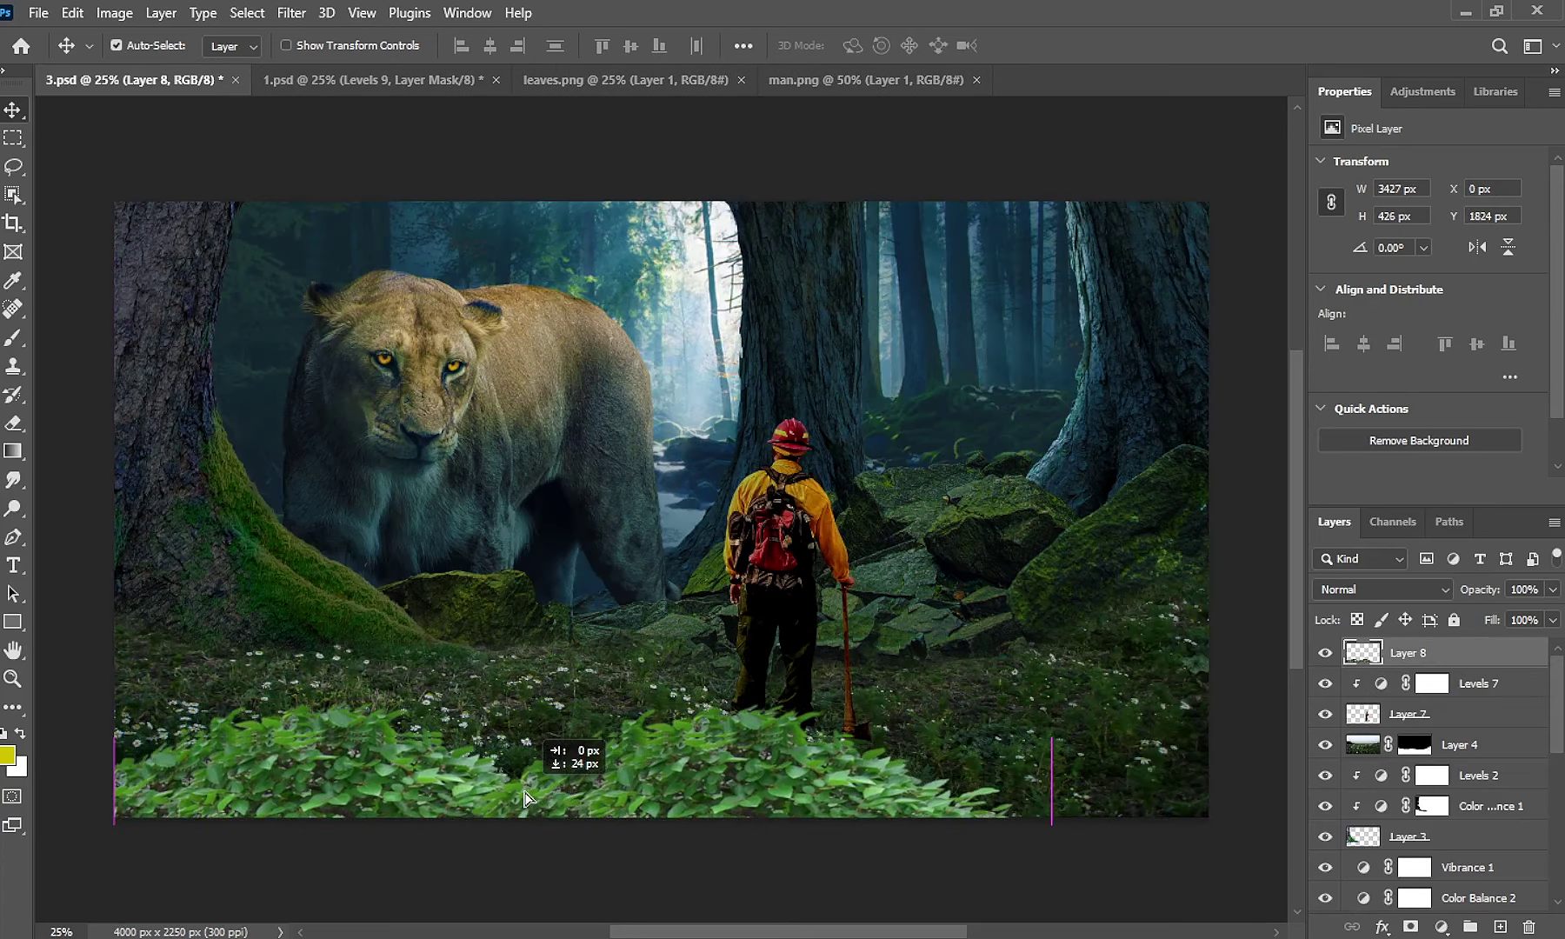
drag(565, 776, 528, 793)
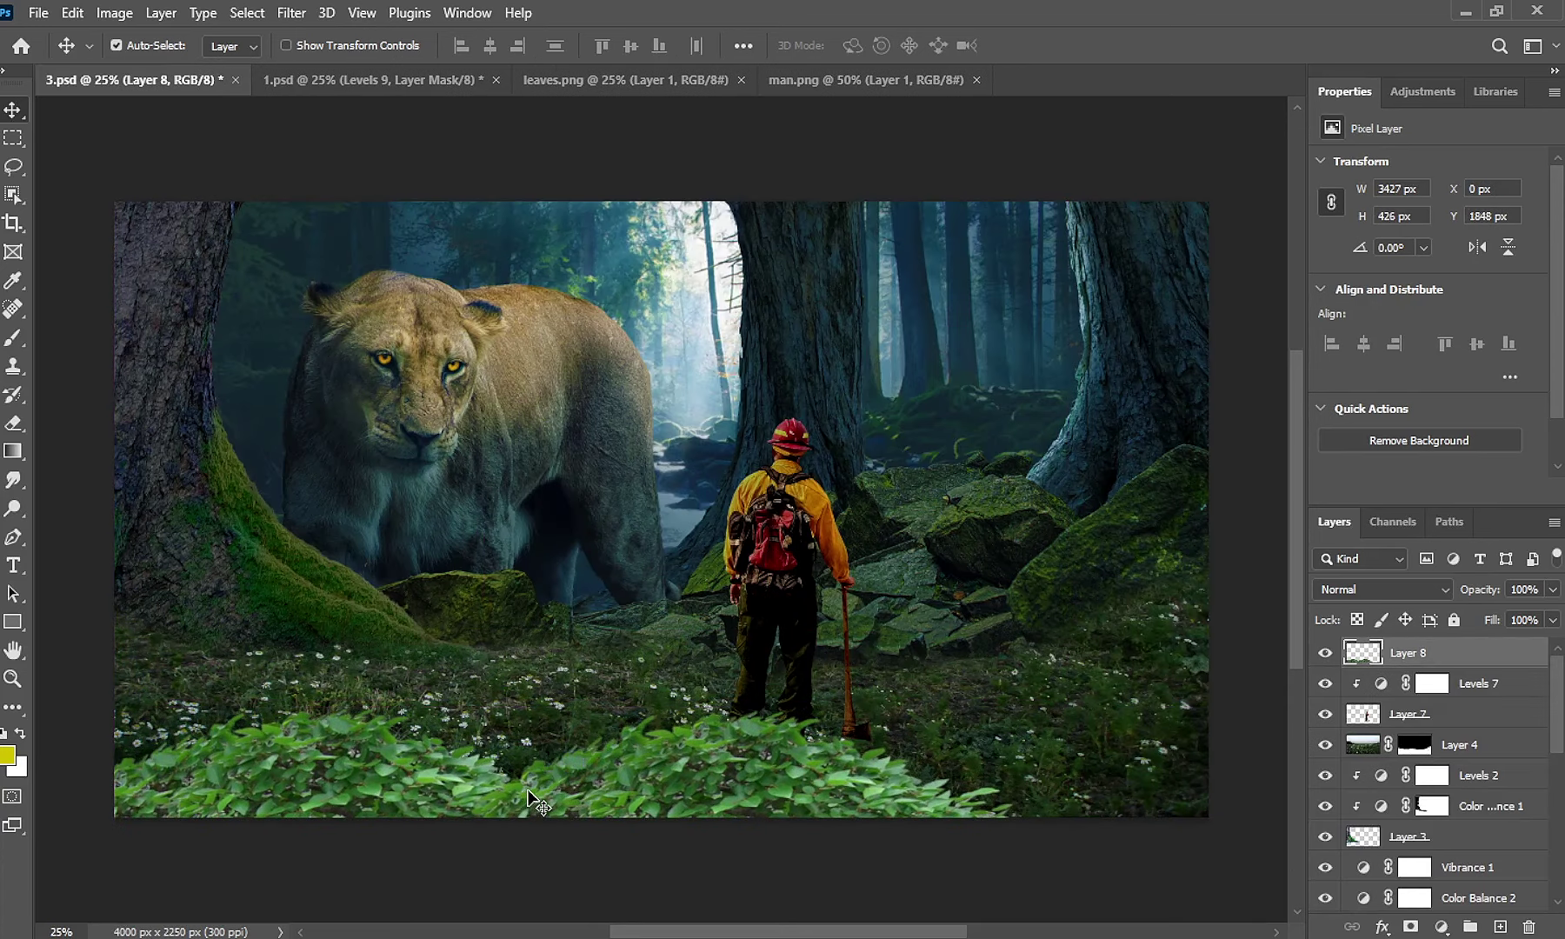
click(1442, 926)
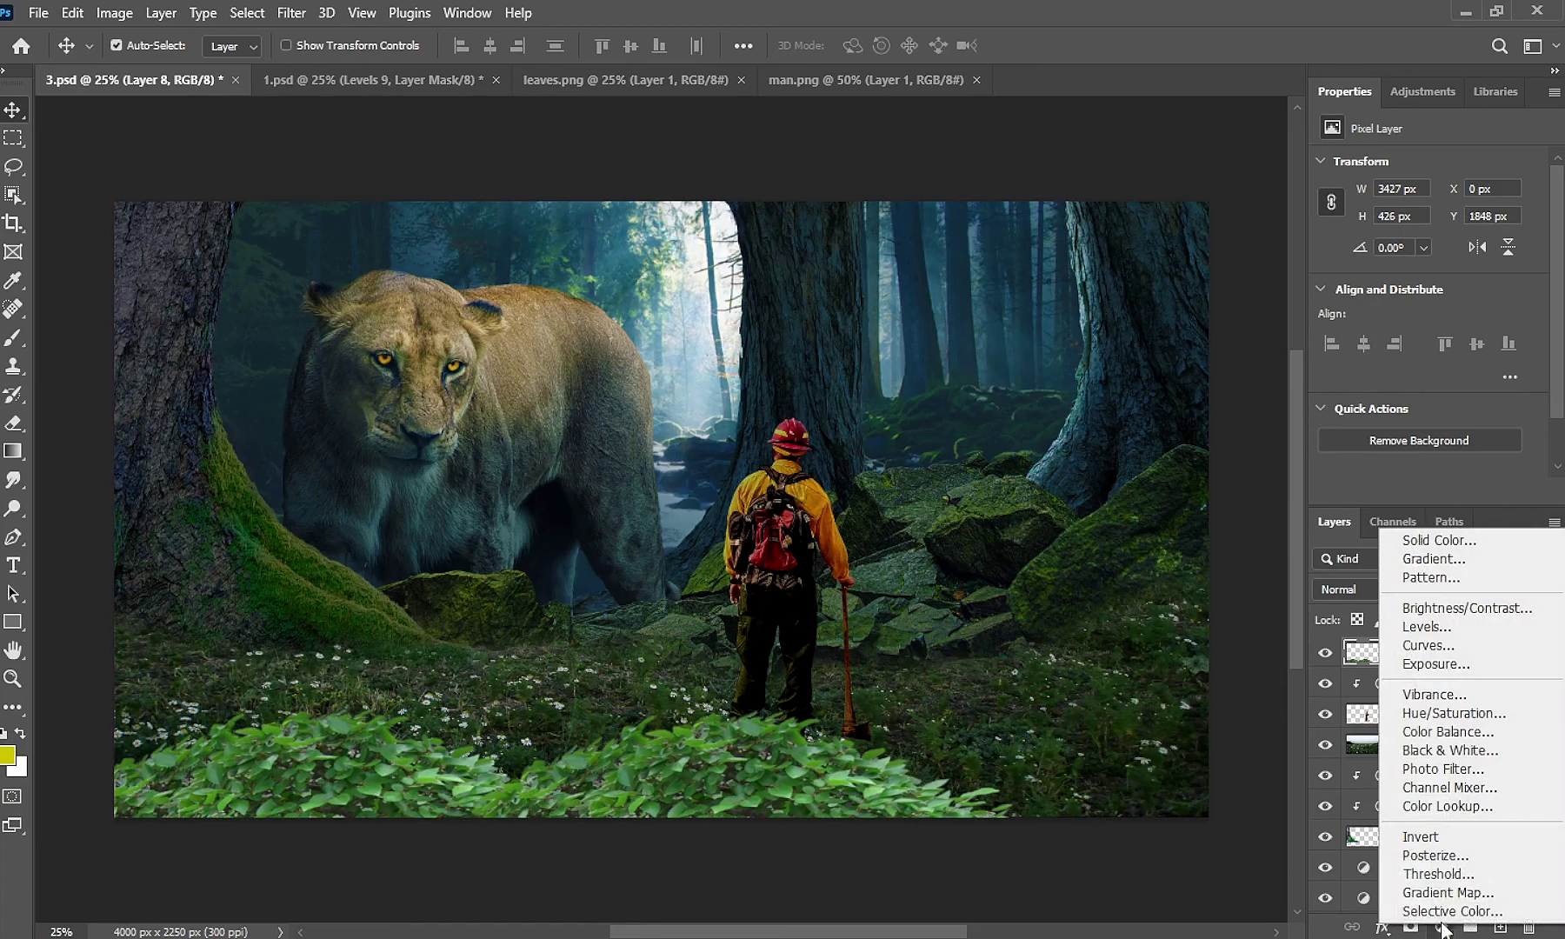
click(1488, 624)
click(1399, 492)
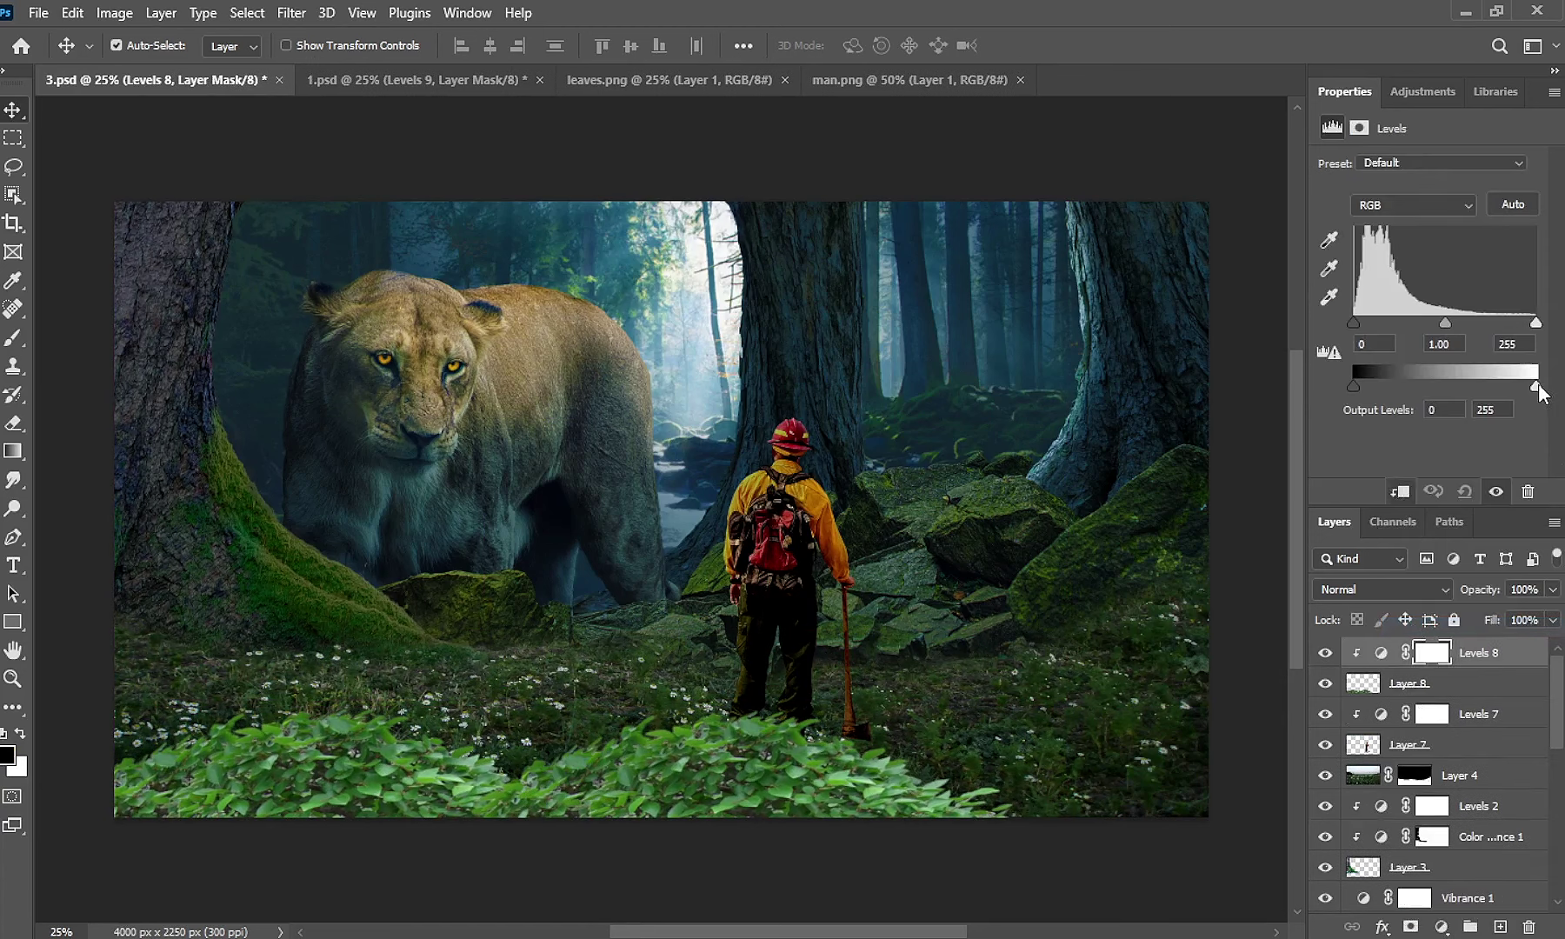
drag(1536, 386, 1474, 386)
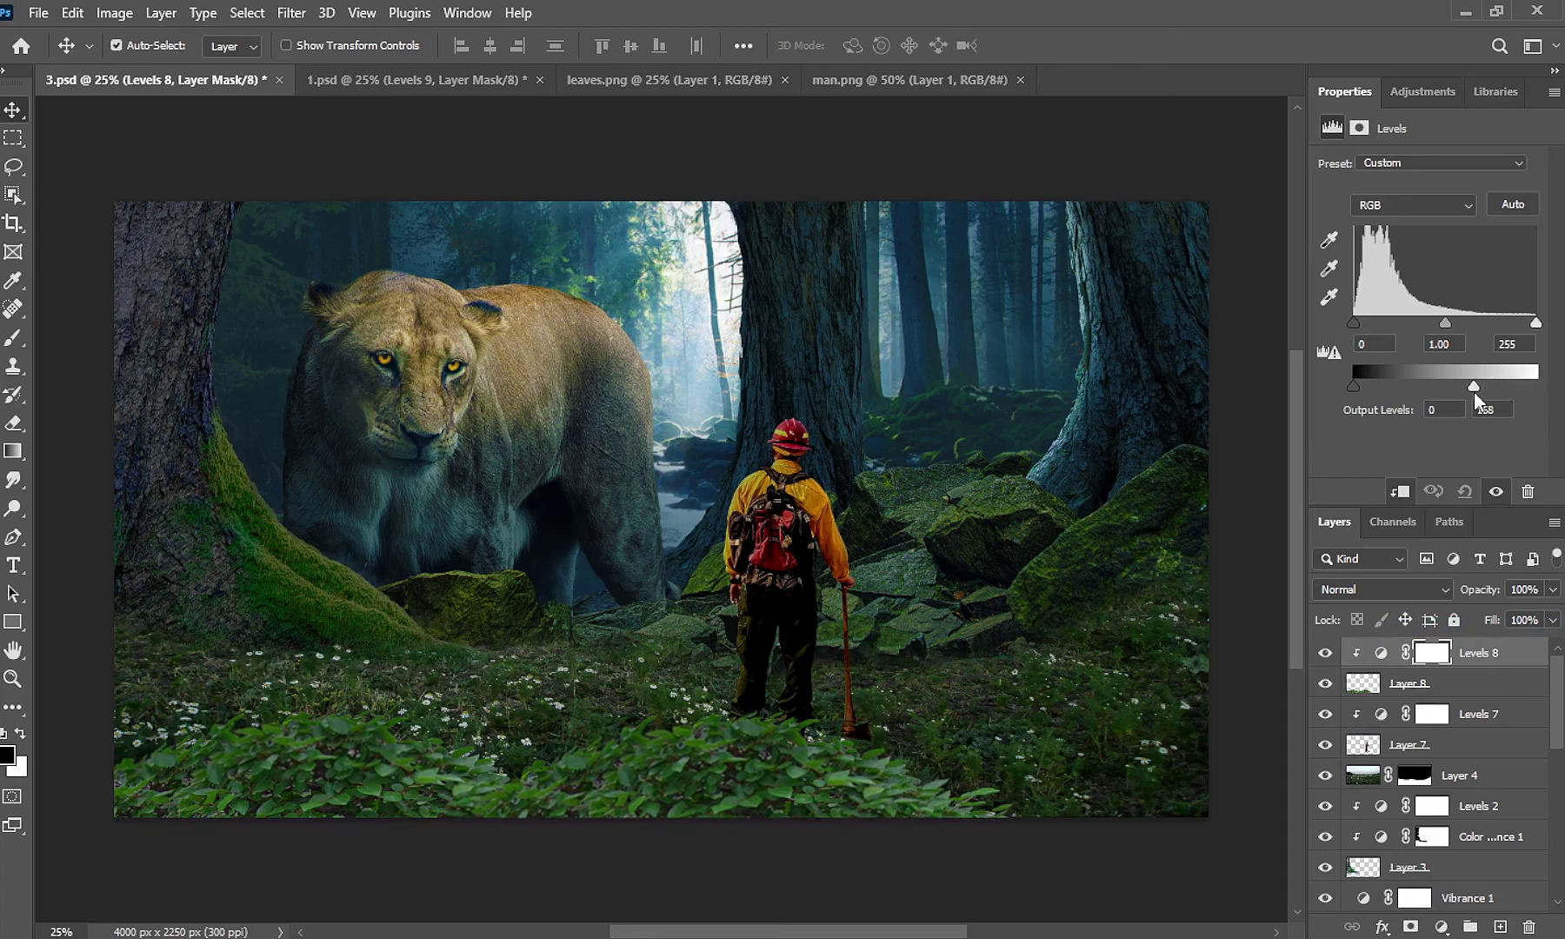
drag(1560, 693, 1561, 780)
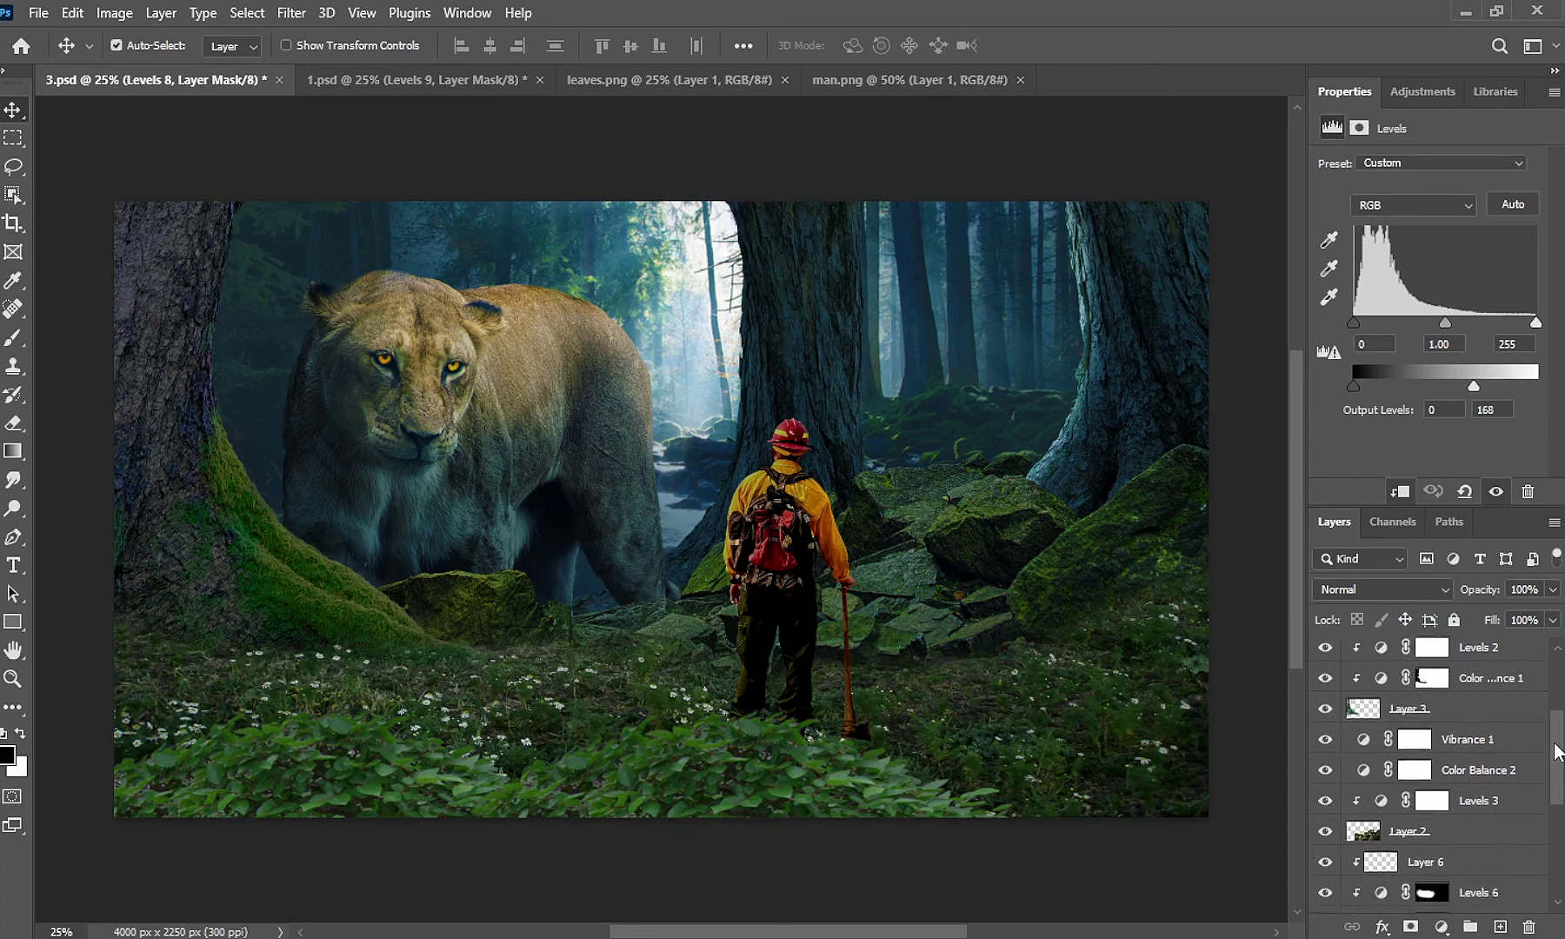
click(1388, 758)
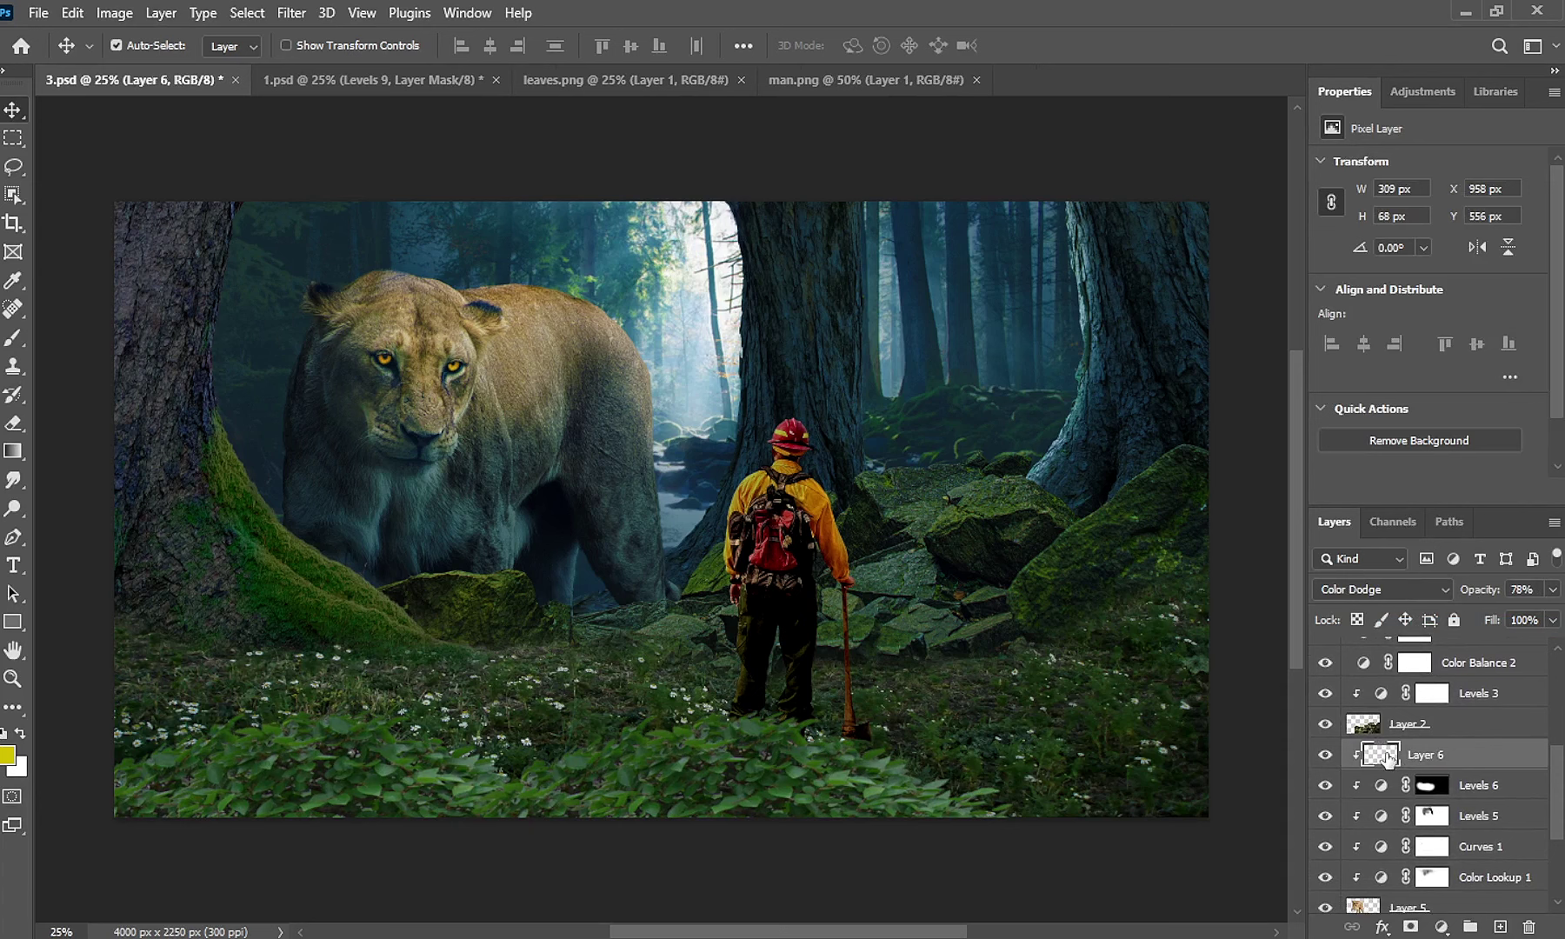
Create a new layer above Layer 6 and set the foreground to grey 5e5e5e.
click(1501, 927)
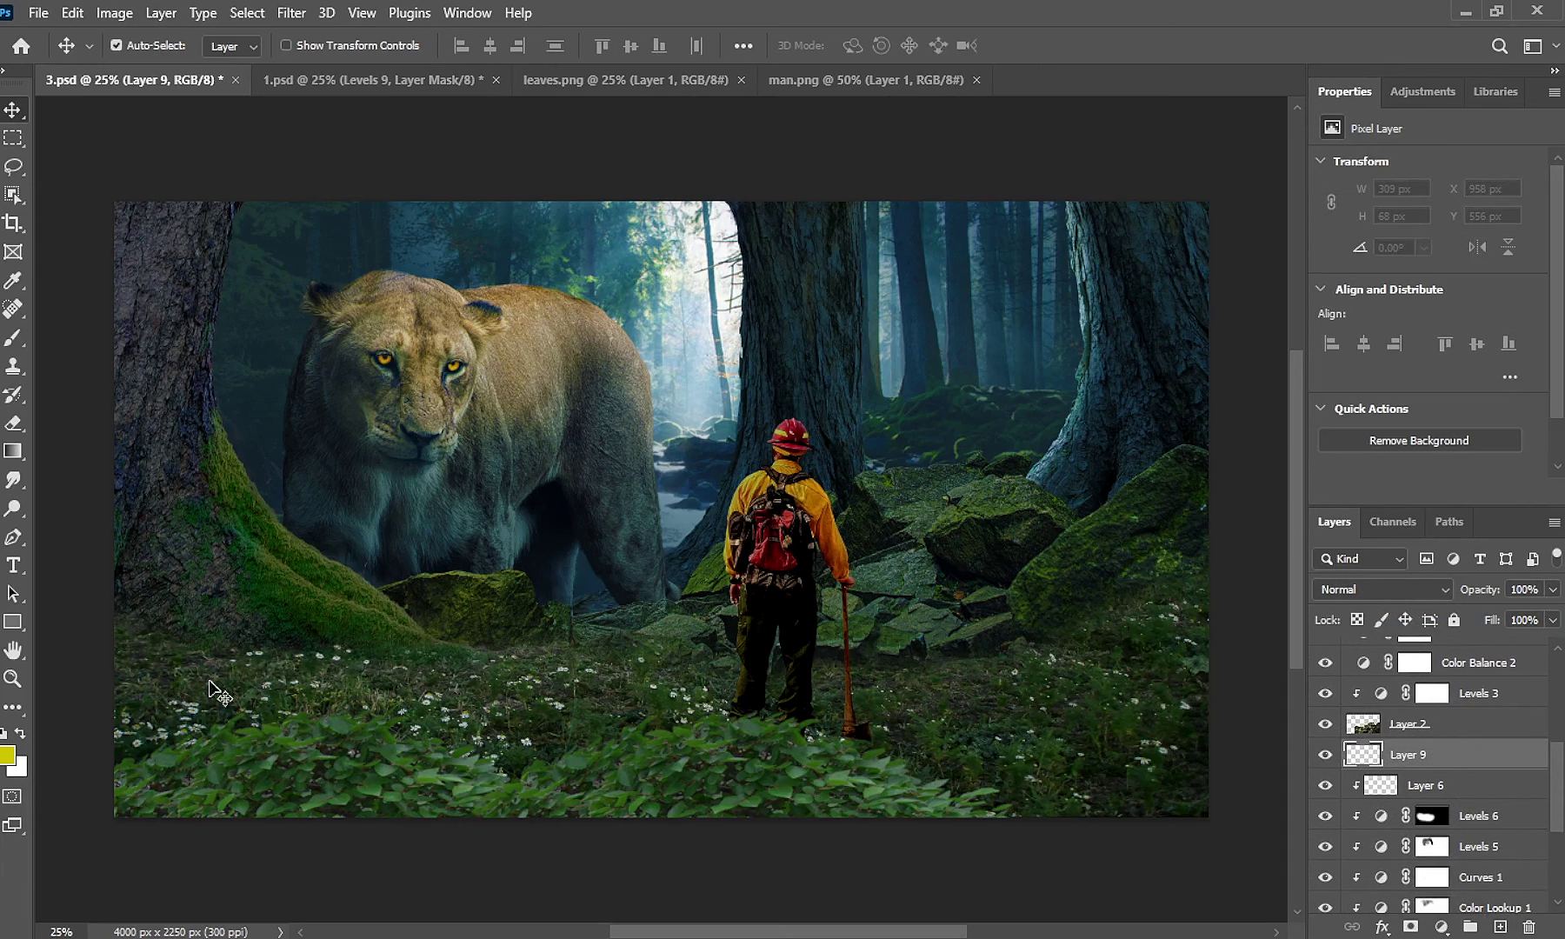
click(8, 755)
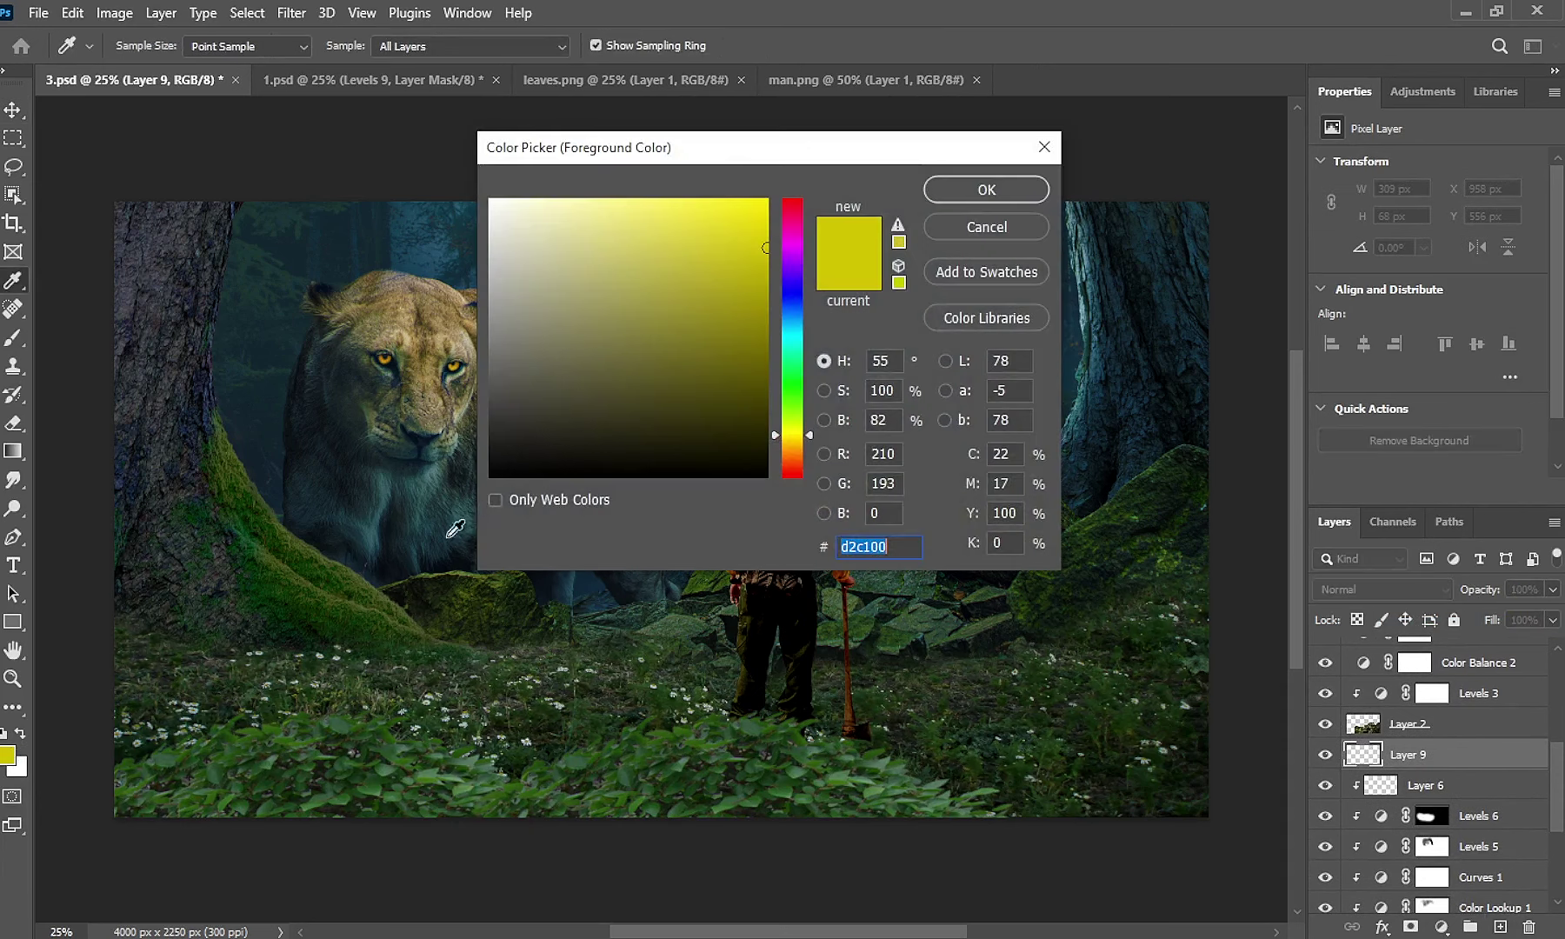
click(491, 375)
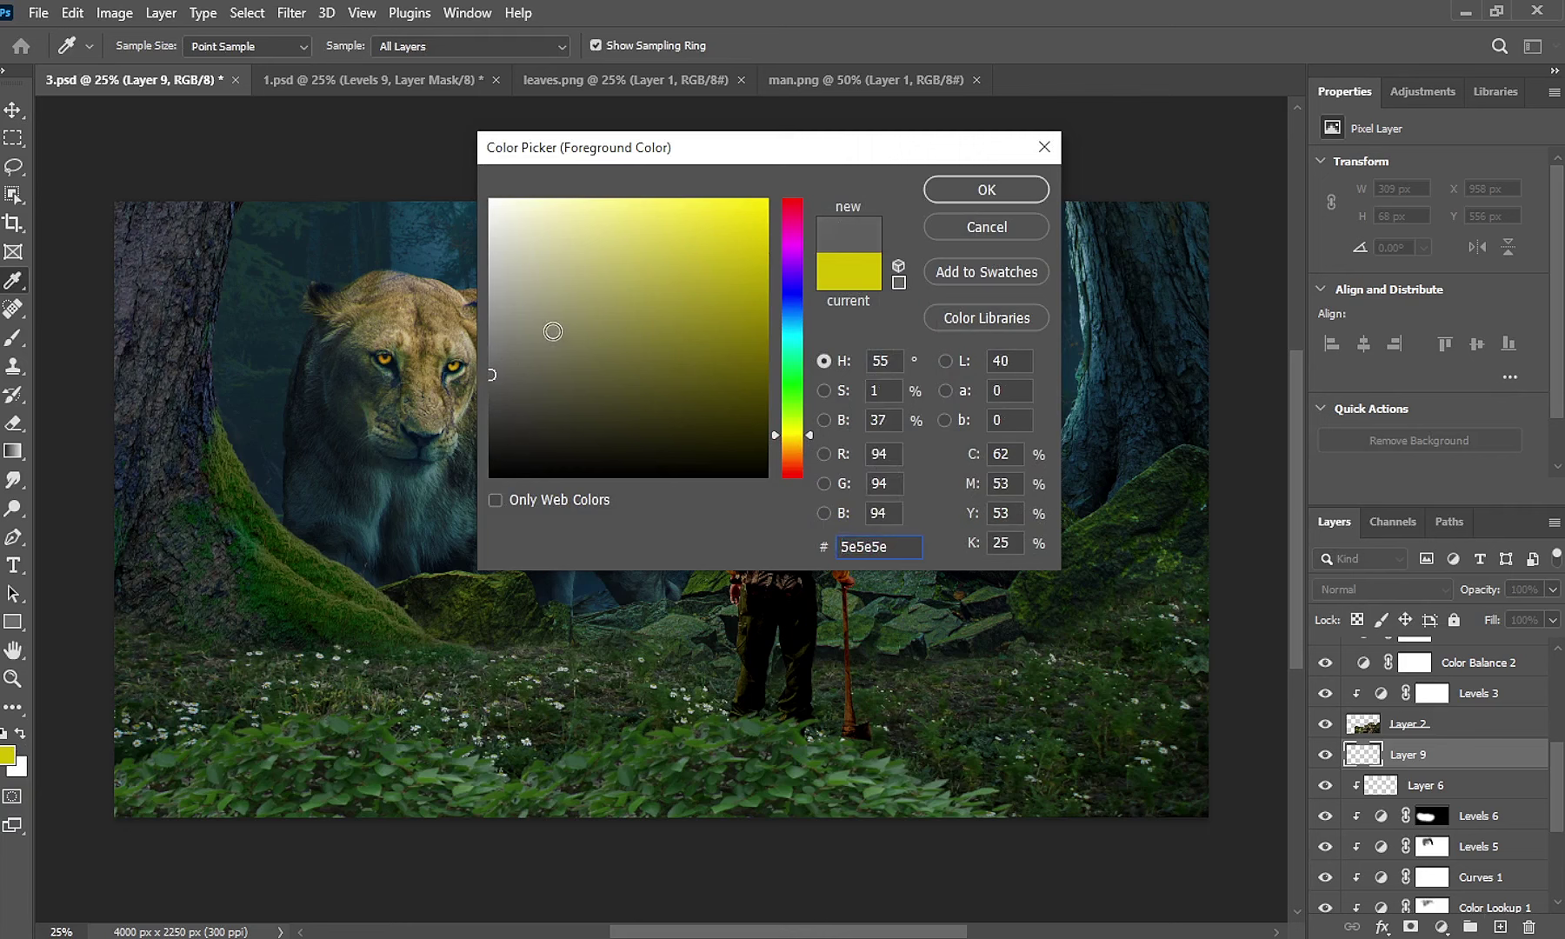
click(984, 188)
Paint soft fog with a 707 px brush between tree and lion, at 85% layer opacity.
key(b)
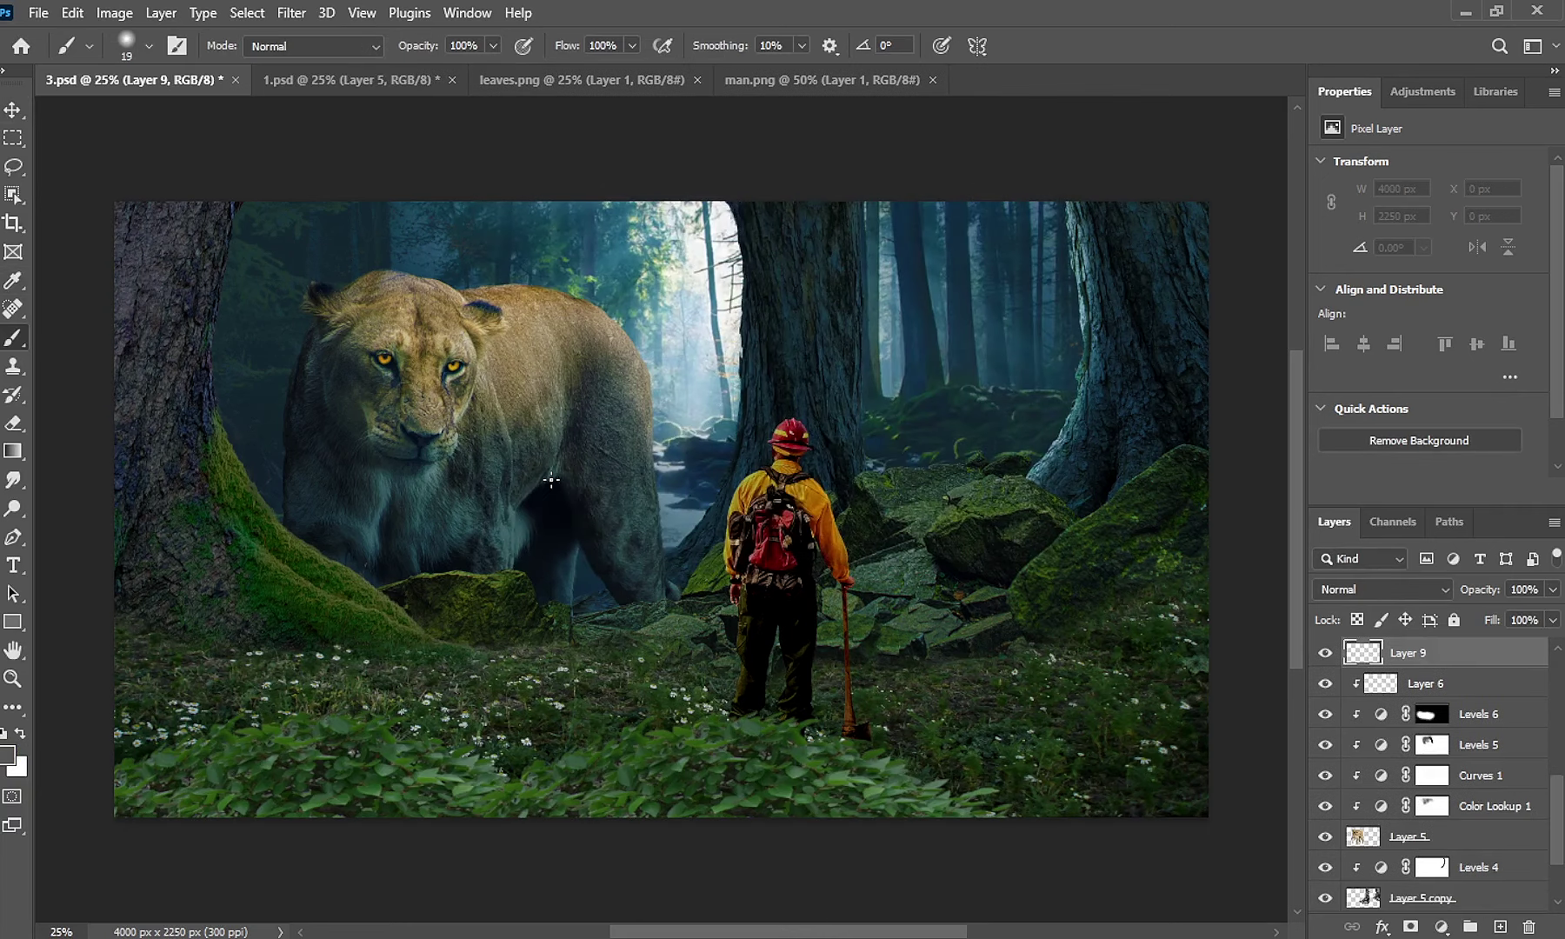
drag(462, 554, 511, 567)
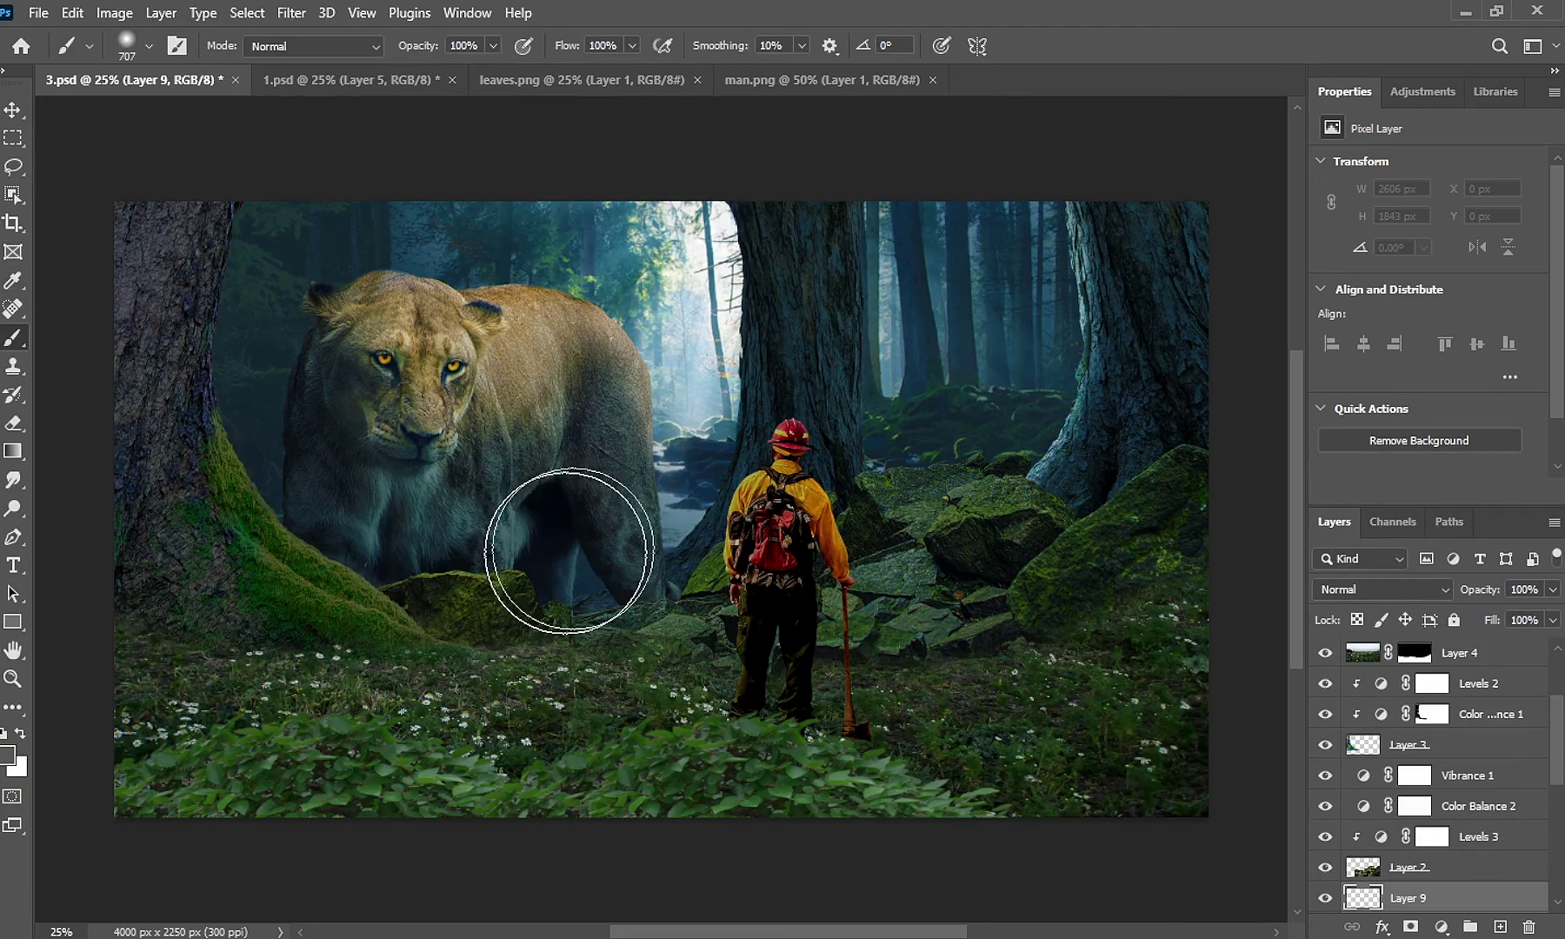
mouse_move(187, 230)
mouse_down()
mouse_move(175, 272)
mouse_move(199, 525)
mouse_move(489, 657)
mouse_move(435, 647)
mouse_move(628, 652)
mouse_move(1006, 525)
mouse_move(1226, 491)
mouse_move(950, 523)
mouse_move(740, 621)
mouse_move(153, 551)
mouse_move(387, 159)
mouse_up()
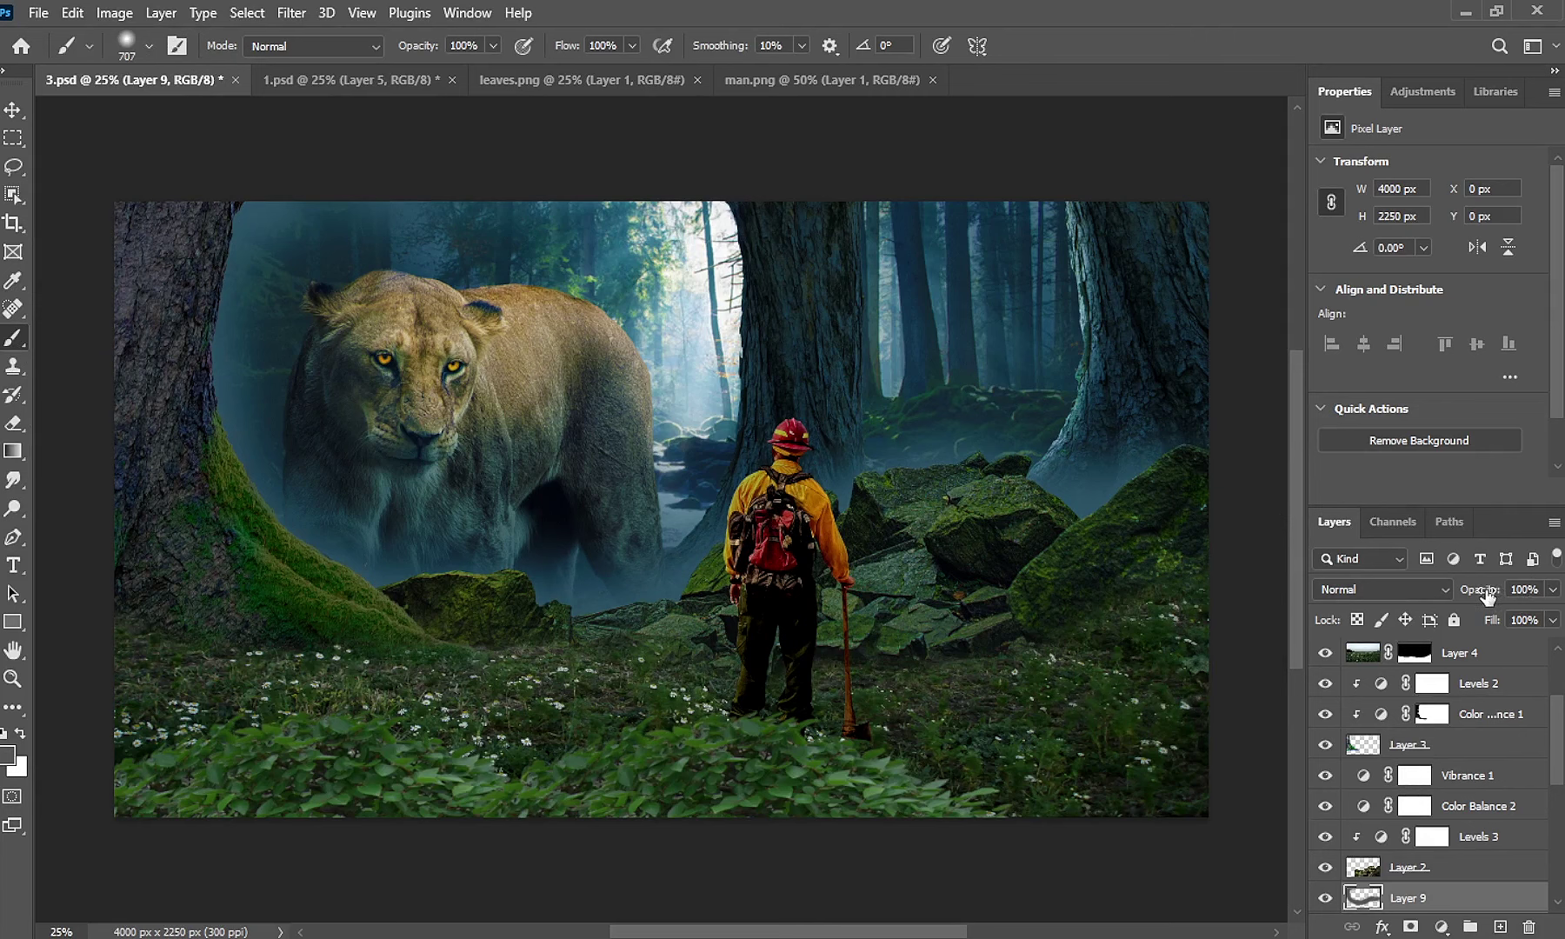
drag(1489, 596, 1482, 596)
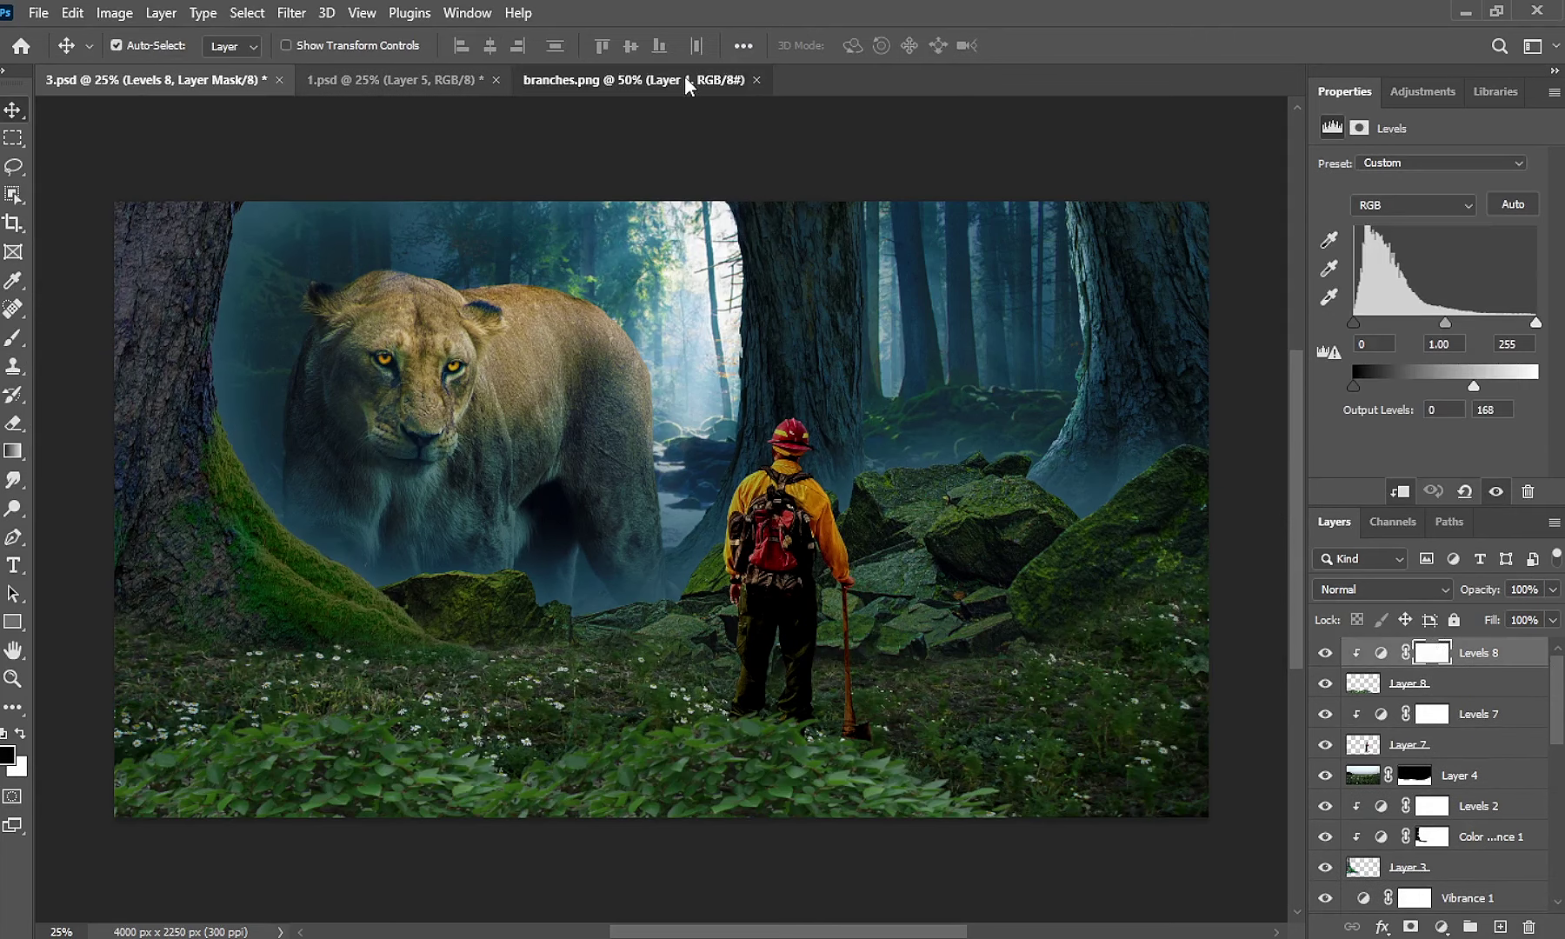
Bring branches.png into 3.psd and scale it down to about 90% width at the top-left.
click(685, 77)
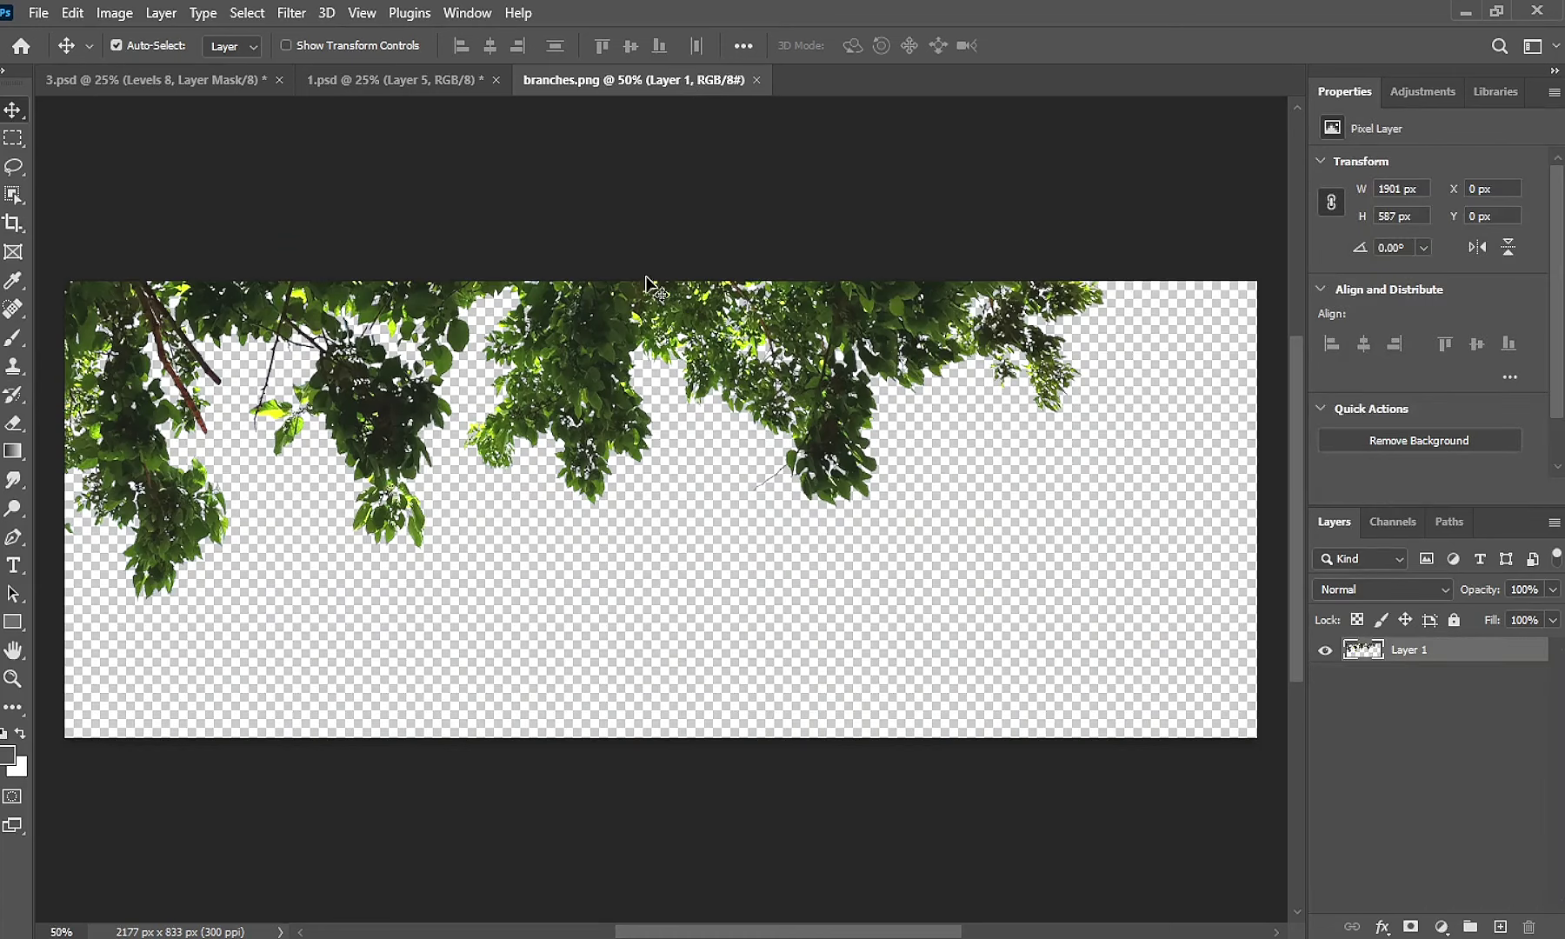
drag(626, 311, 272, 97)
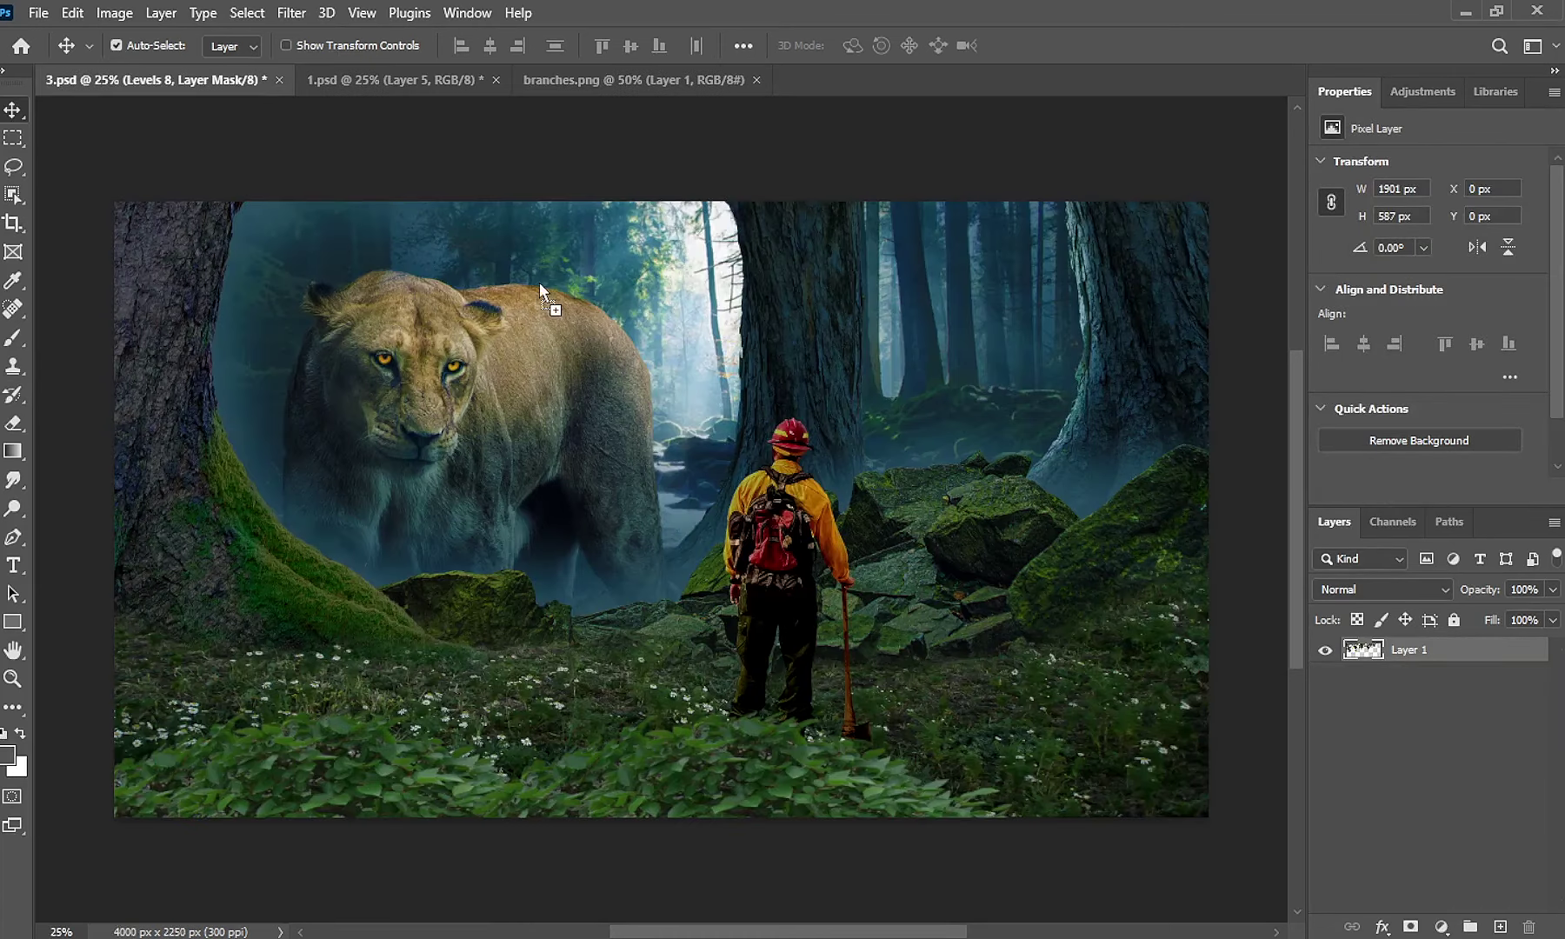
drag(540, 287, 382, 230)
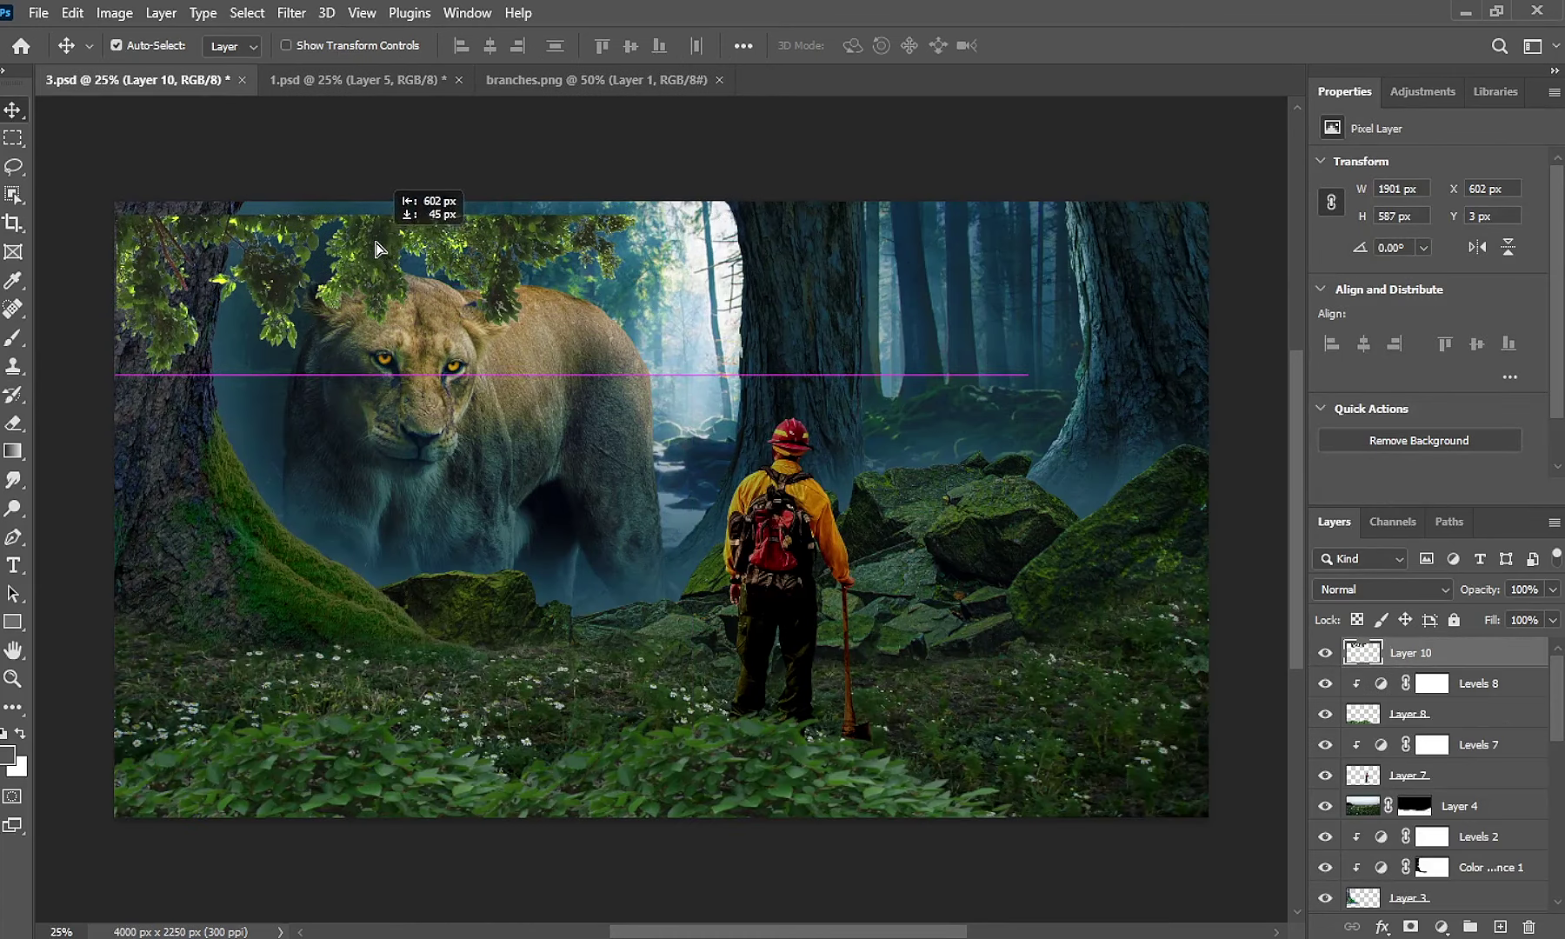
key(ctrl+t)
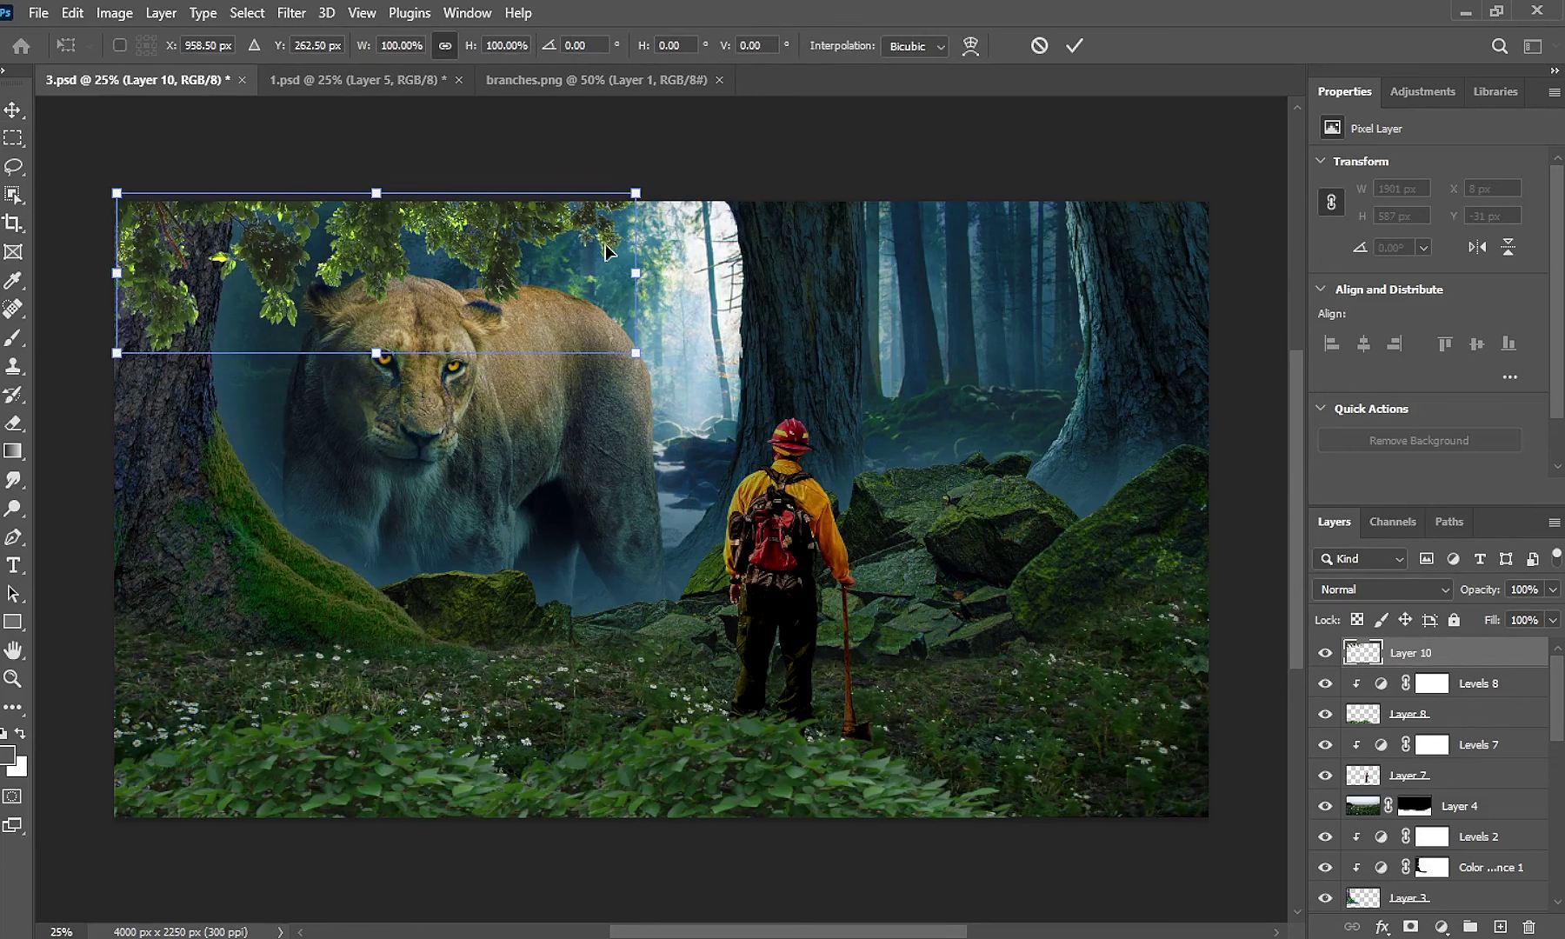
drag(383, 192, 383, 202)
drag(635, 273, 581, 269)
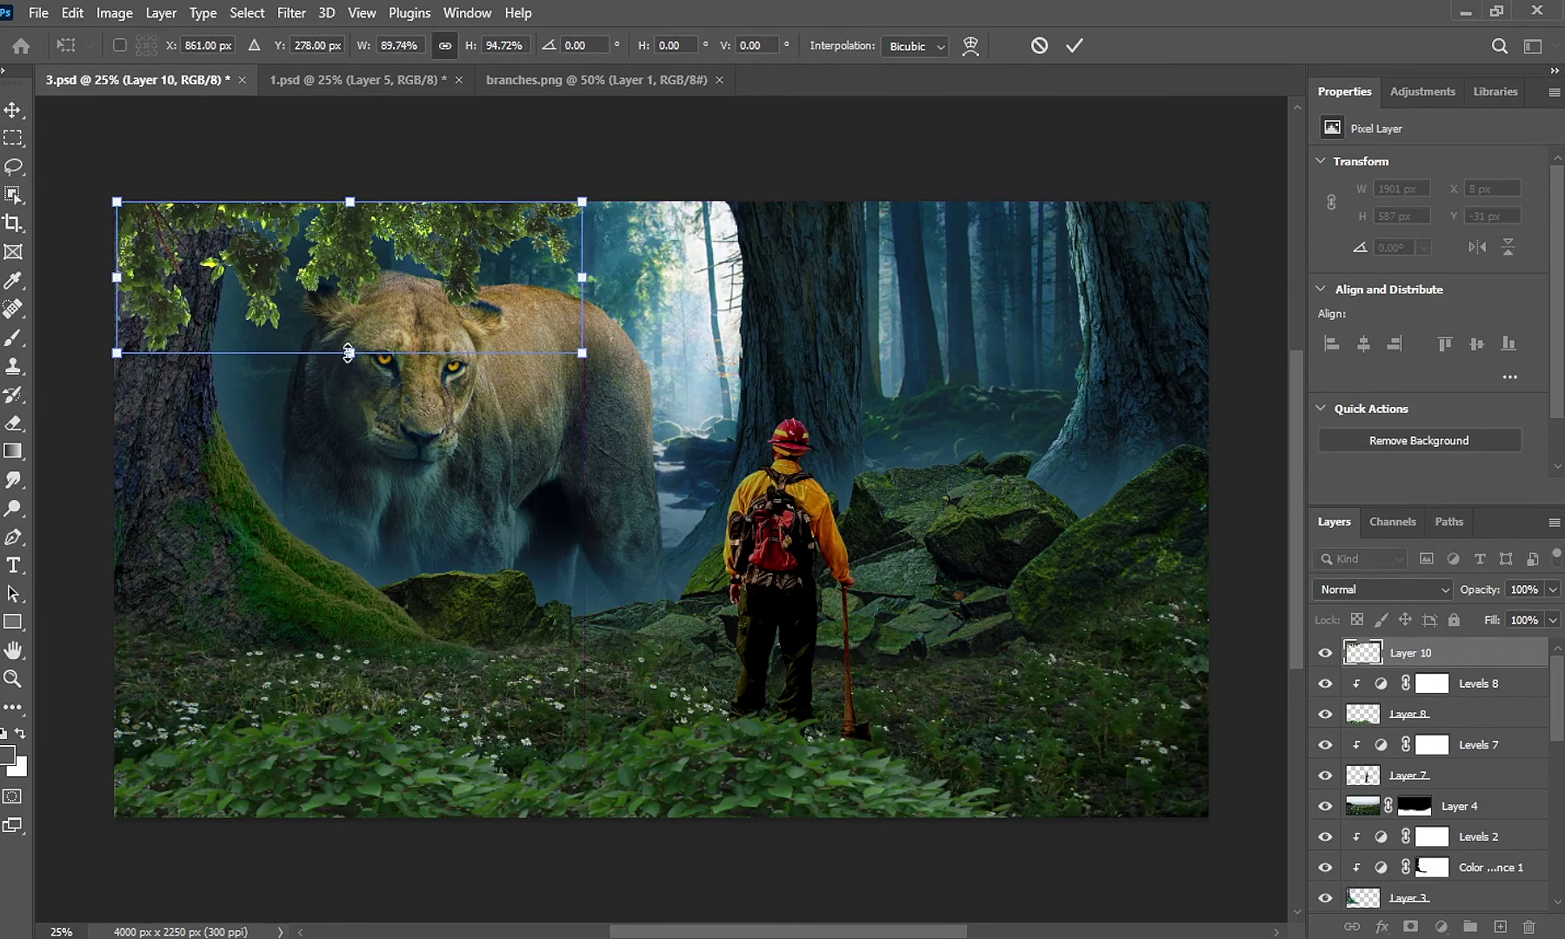
drag(350, 352, 352, 334)
click(13, 111)
Darken the branches with a clipped Levels layer, output white lowered to 156.
click(1440, 926)
key(ctrl+alt+g)
drag(1535, 385, 1469, 387)
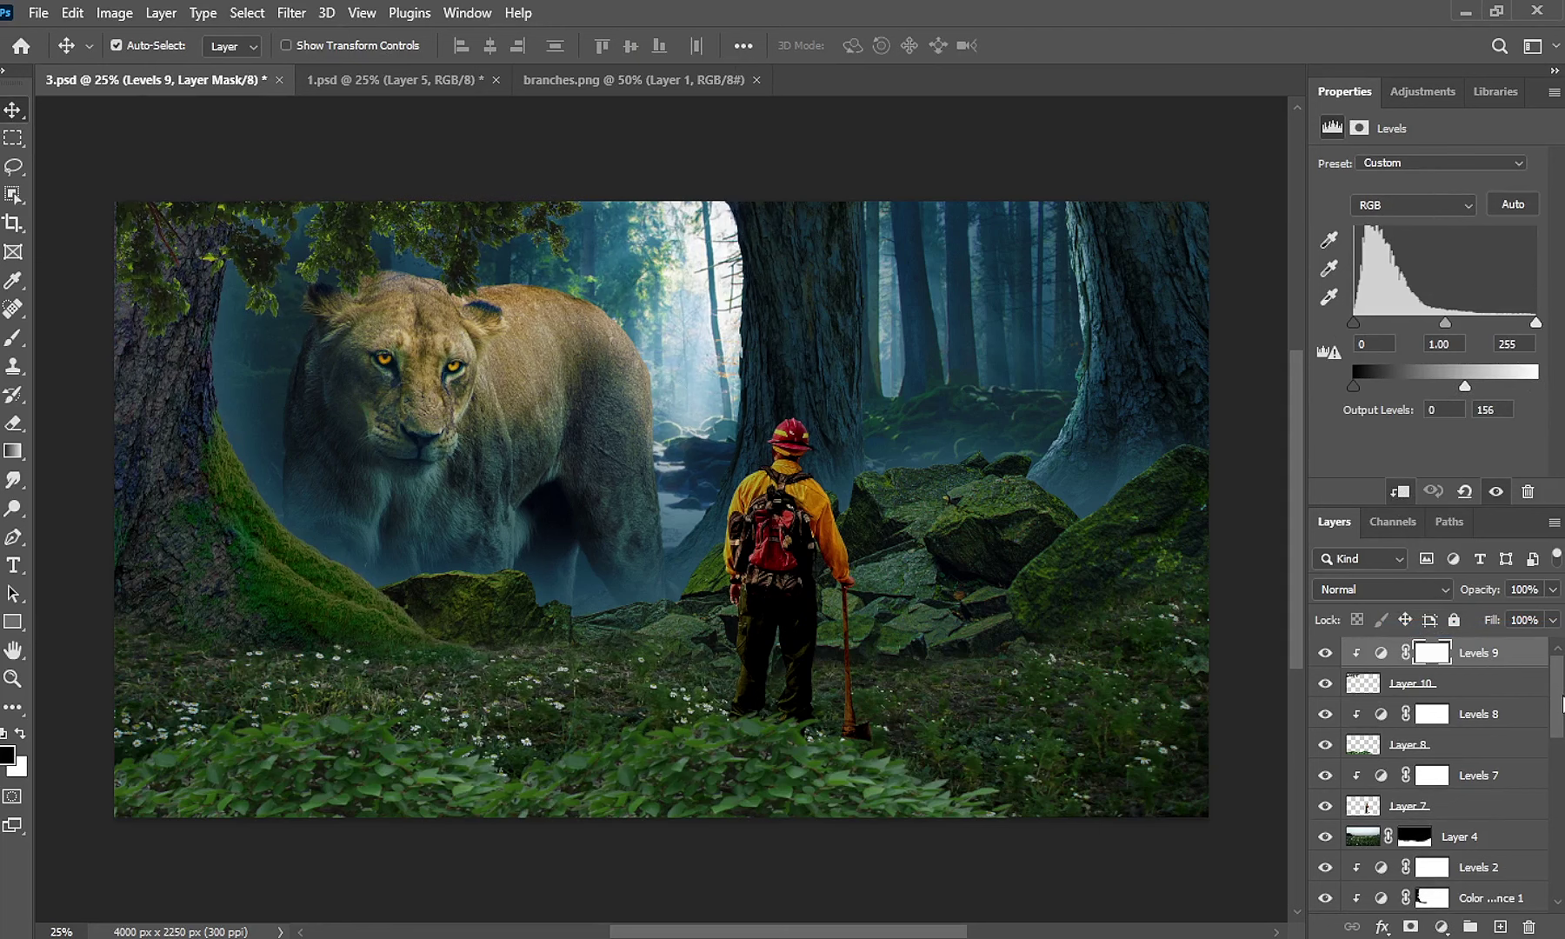
Select the Color Lookup 1 layer mask and switch to a white Brush.
scroll(1478, 773, down, 3)
scroll(1477, 773, down, 3)
scroll(1477, 773, down, 2)
scroll(1477, 773, down, 2)
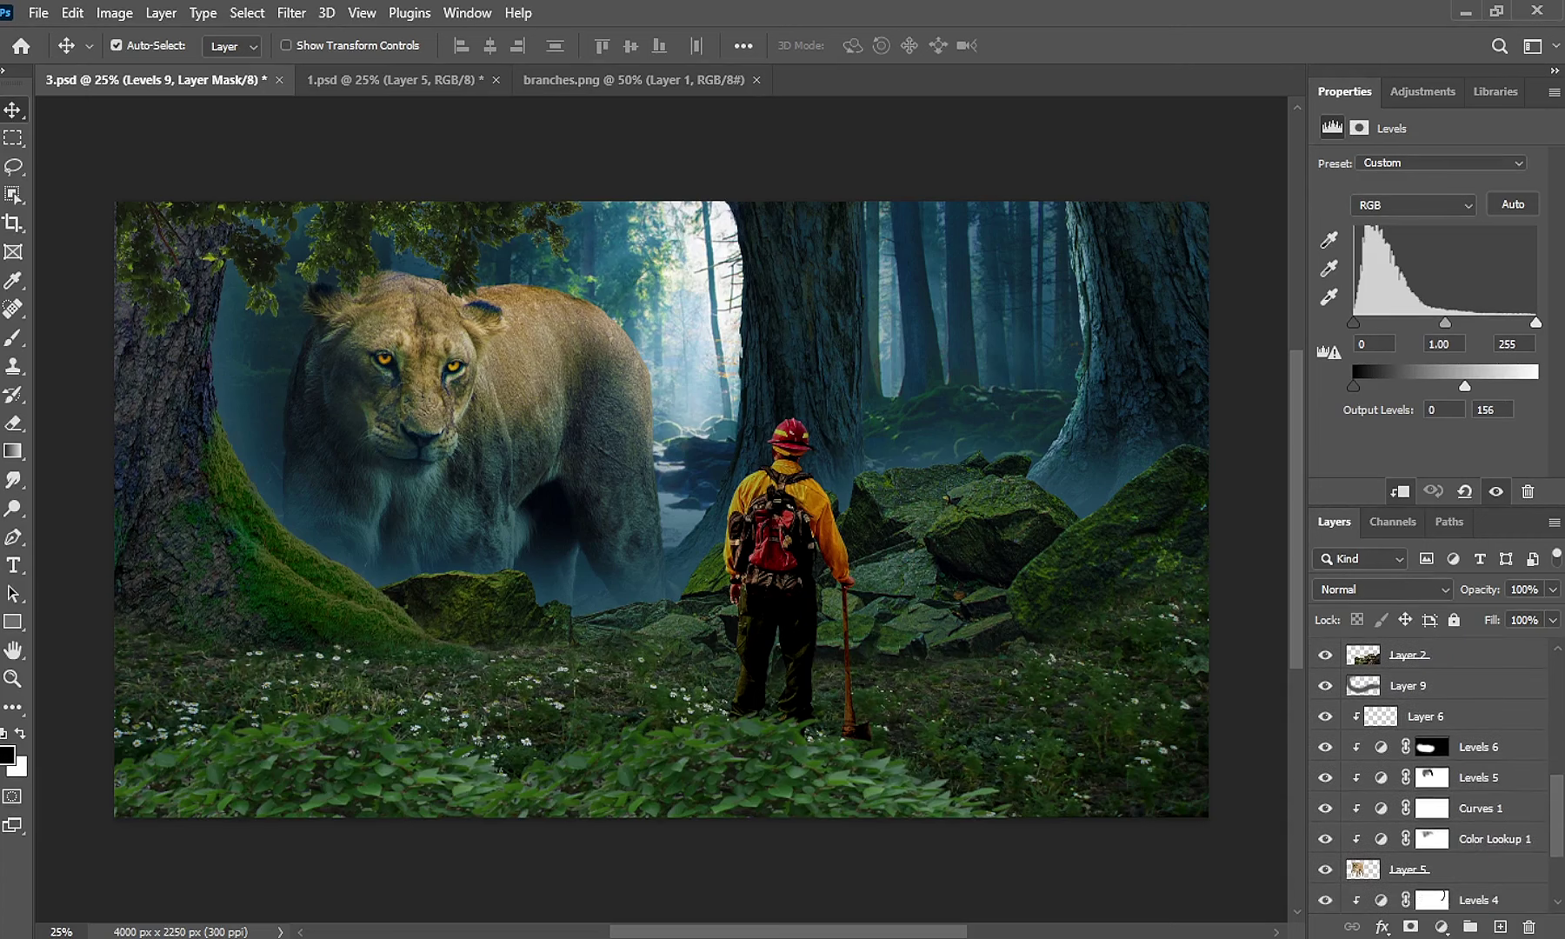
scroll(1522, 826, down, 2)
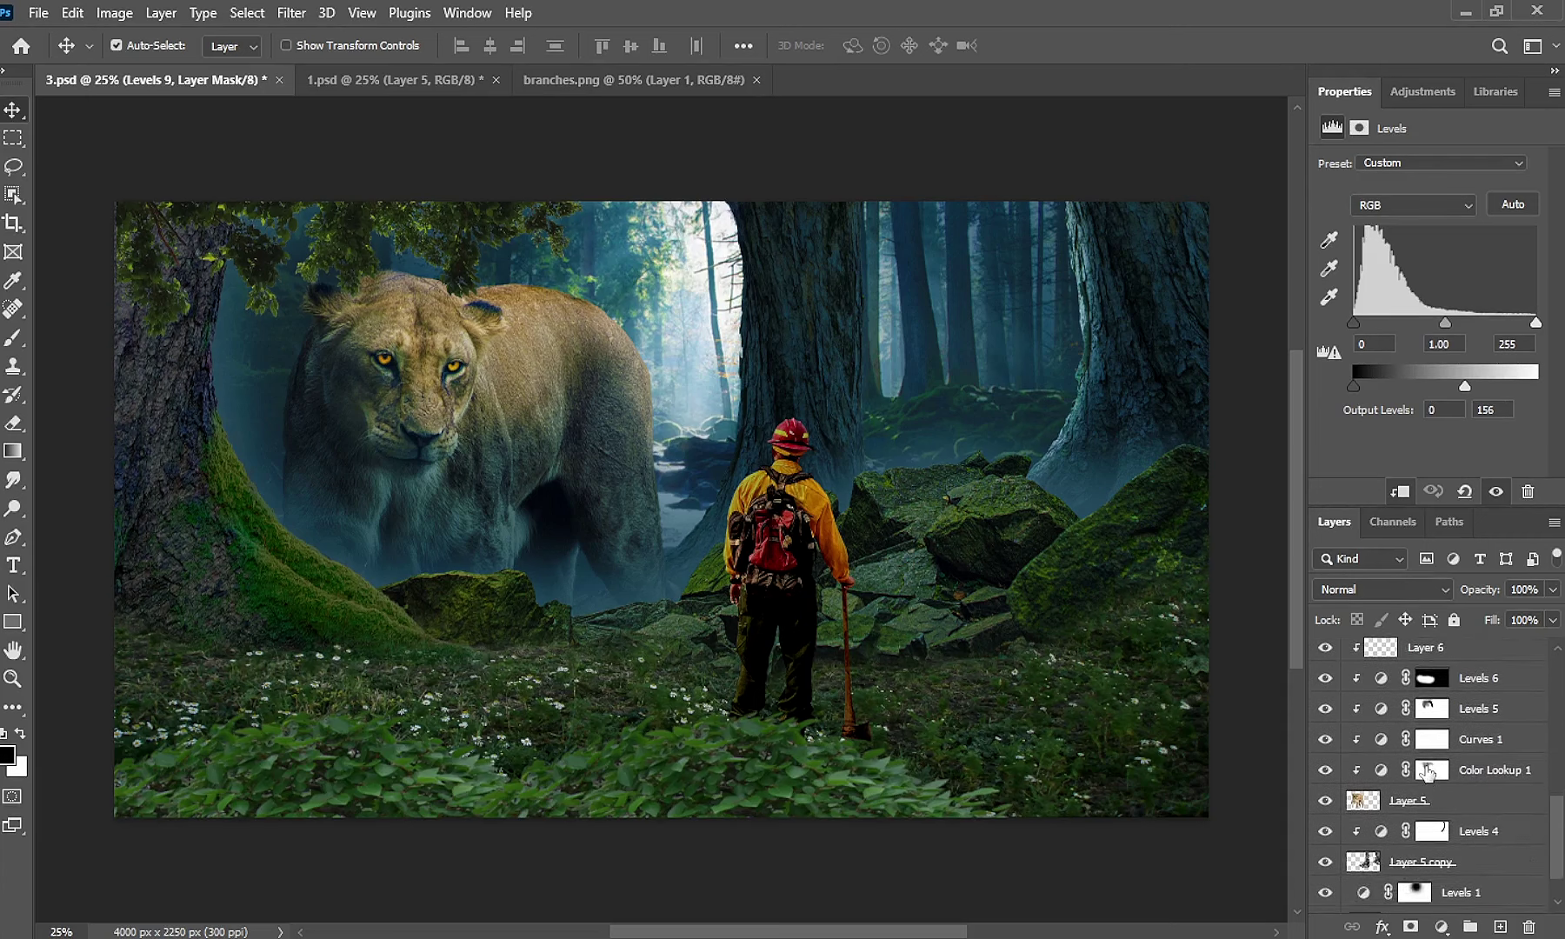
click(1426, 772)
click(17, 345)
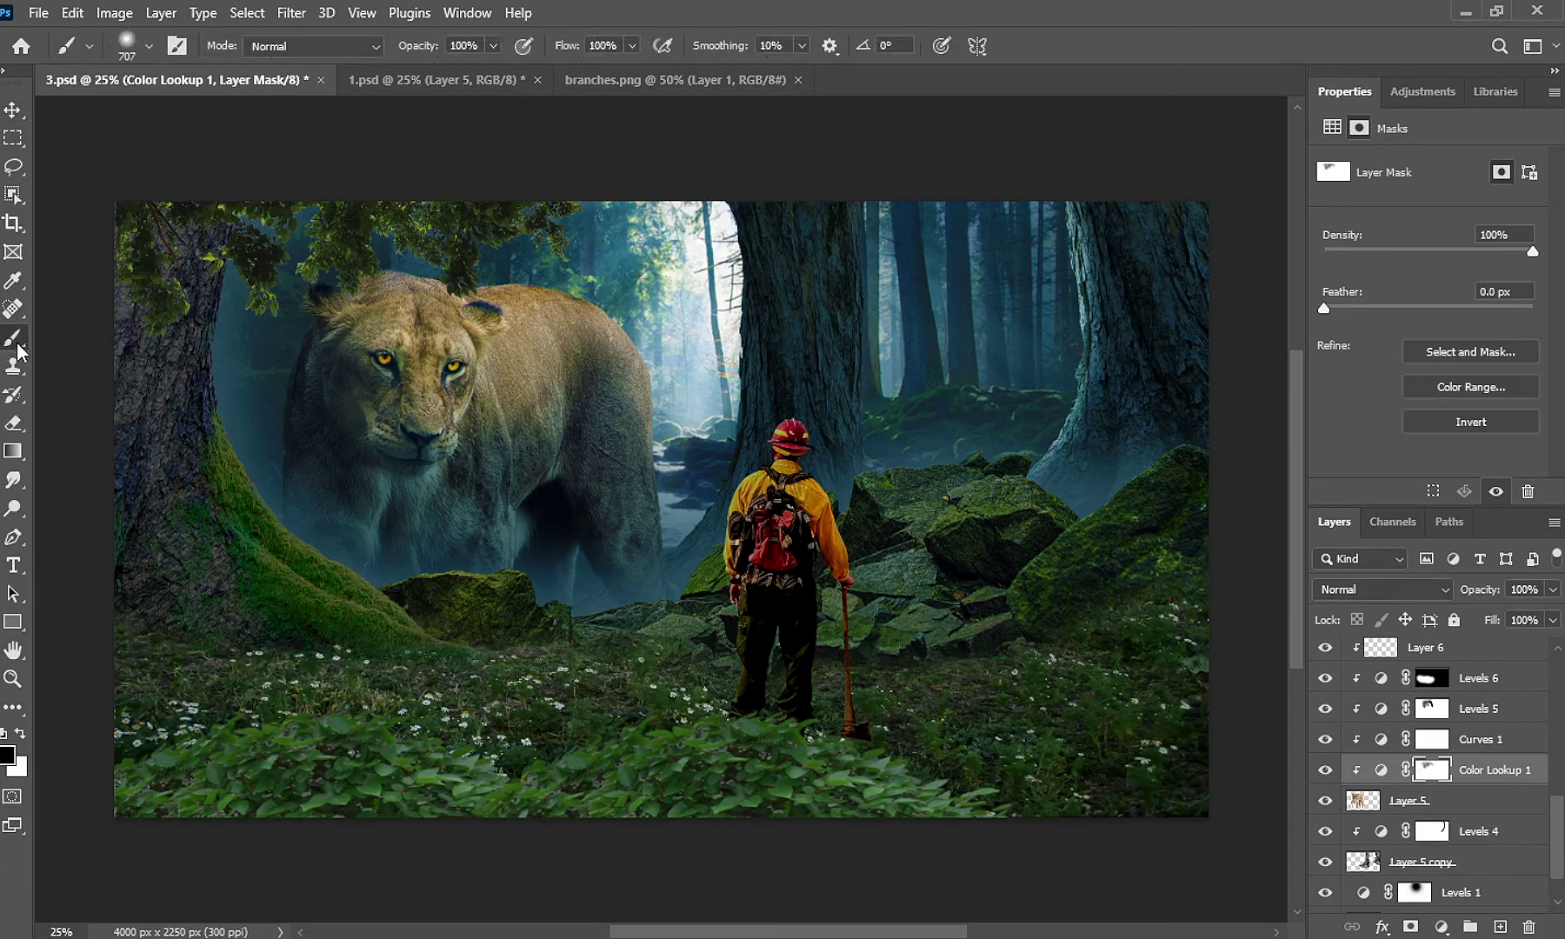
click(21, 735)
Paint across the lion's face with a ~547 px brush at 36% flow.
drag(429, 408, 467, 435)
click(632, 47)
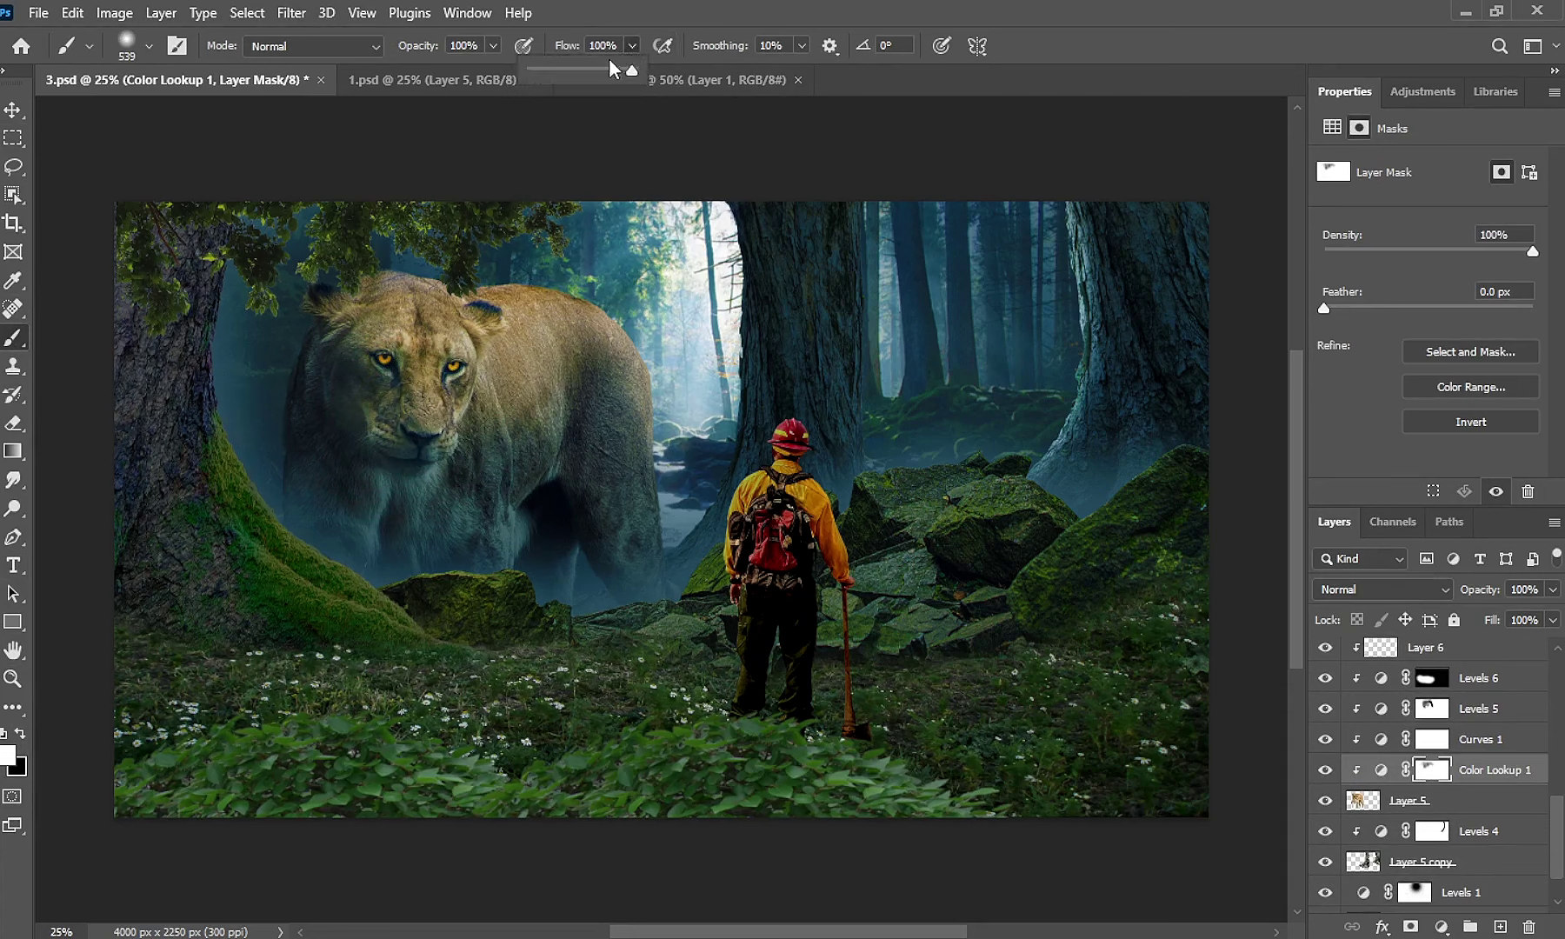
click(560, 73)
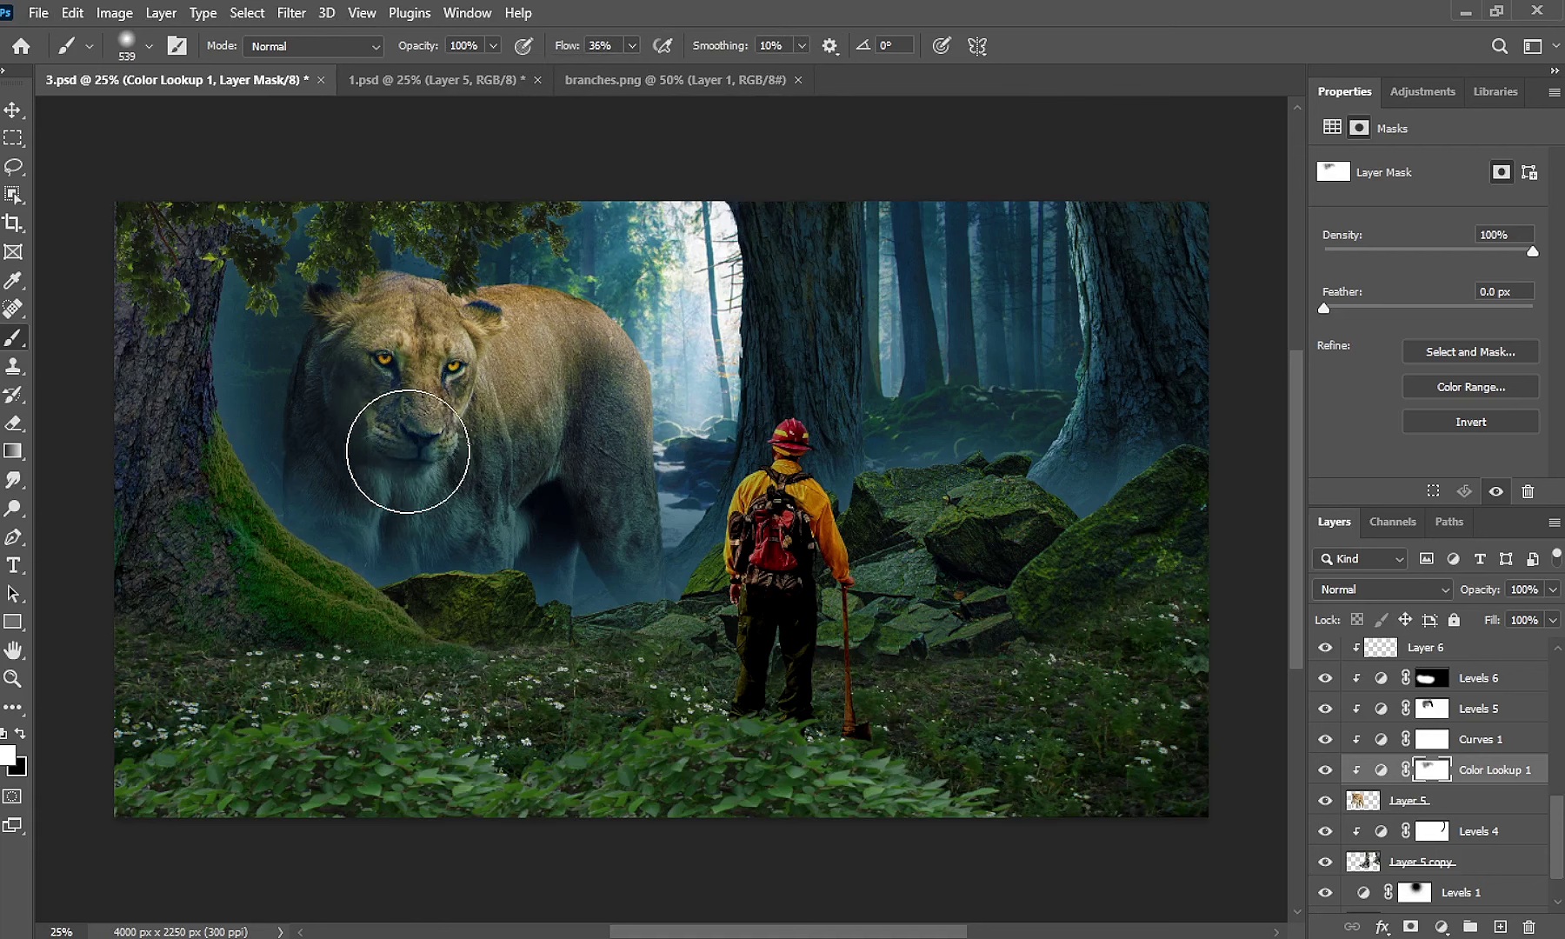
mouse_move(407, 450)
mouse_down()
mouse_move(394, 402)
mouse_move(426, 430)
mouse_move(514, 380)
mouse_move(609, 448)
mouse_up()
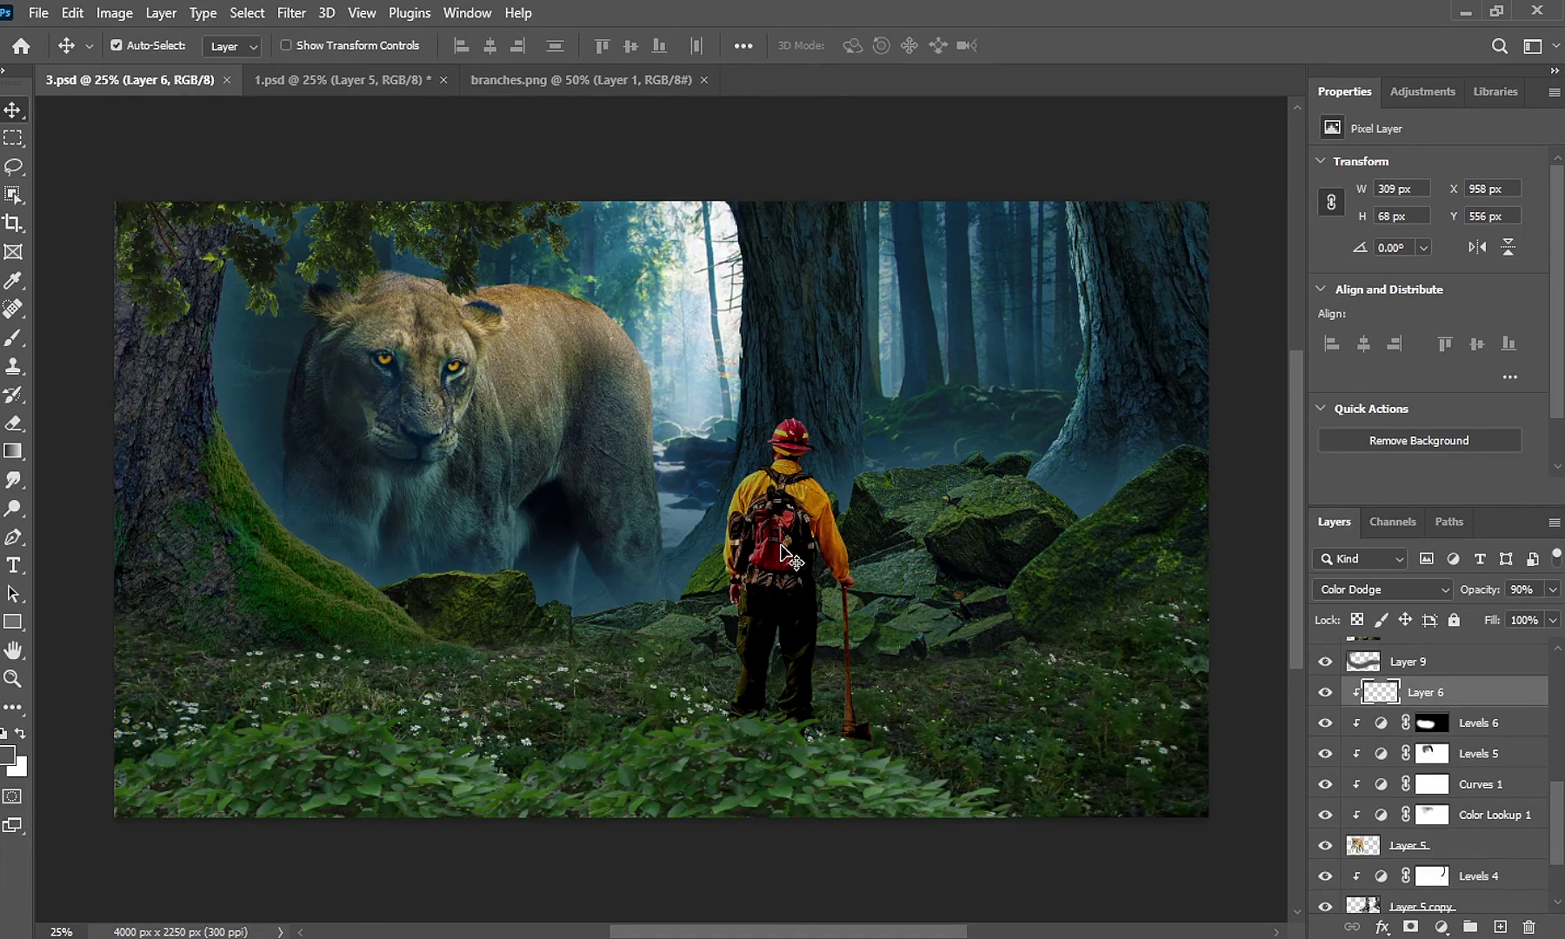
Lower the foreground leaves' Levels 8 output white to 142.
click(729, 769)
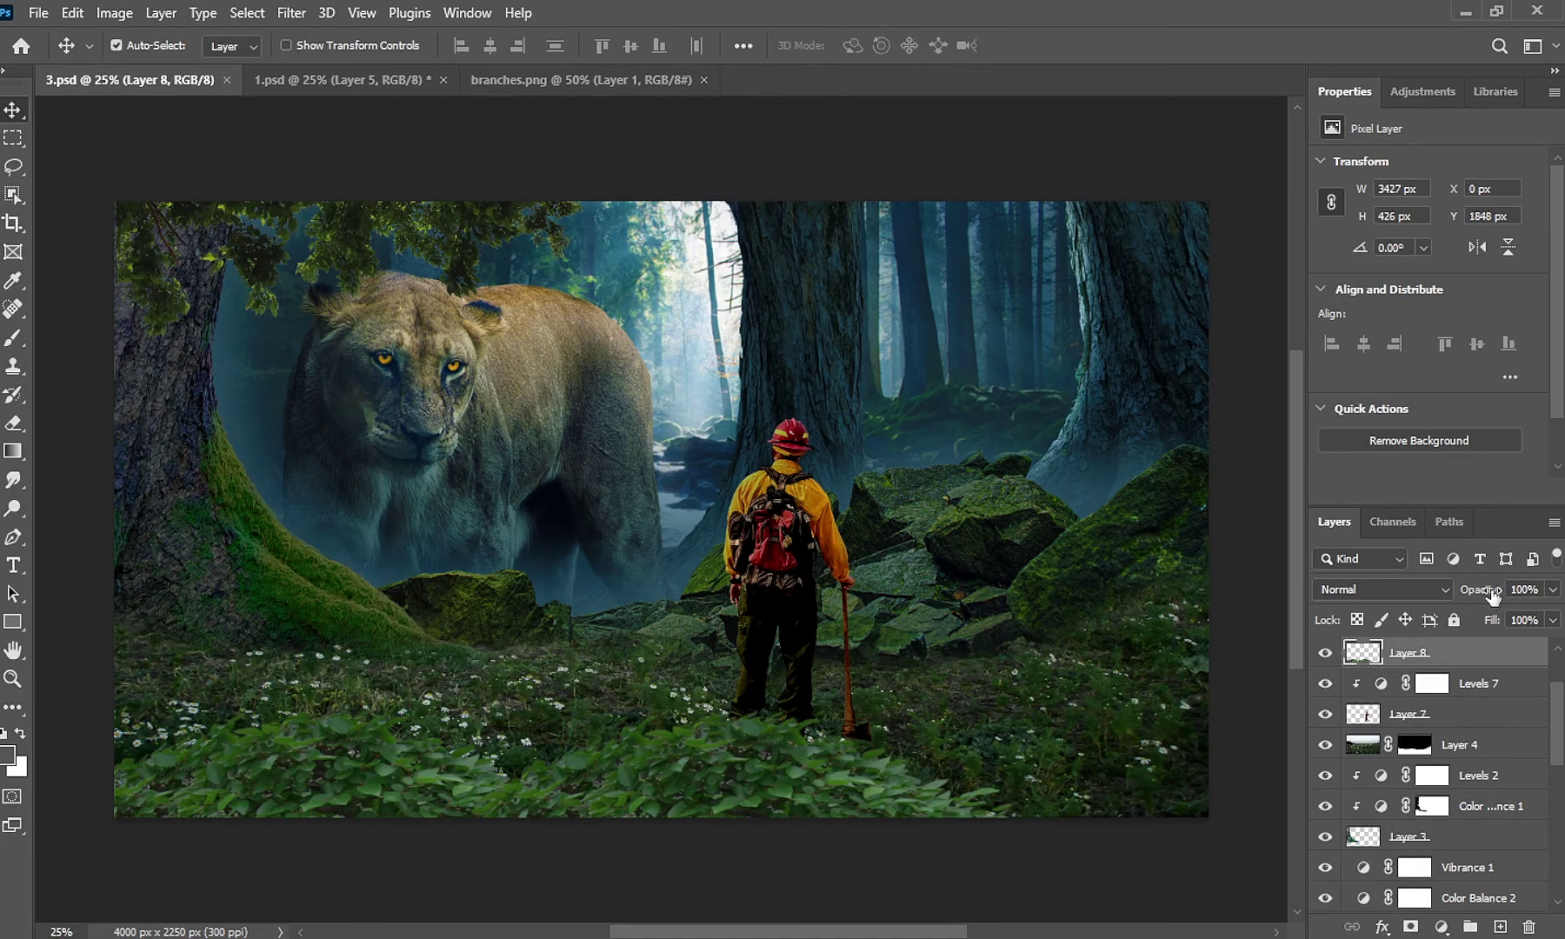
scroll(1371, 655, up, 3)
click(1380, 654)
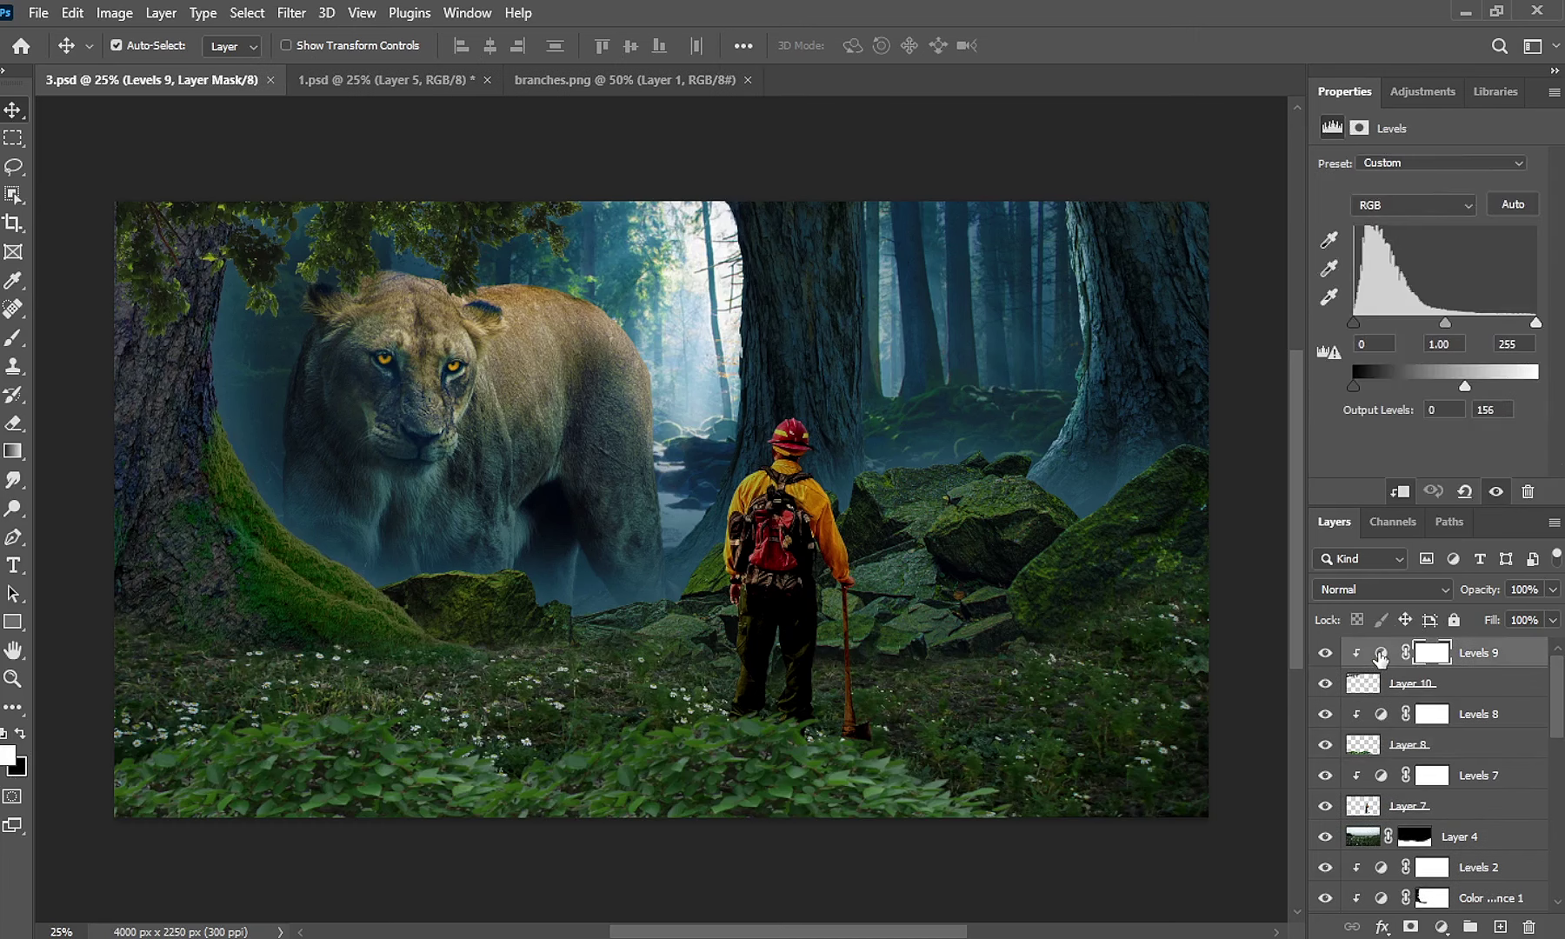
click(1378, 716)
drag(1471, 385, 1454, 385)
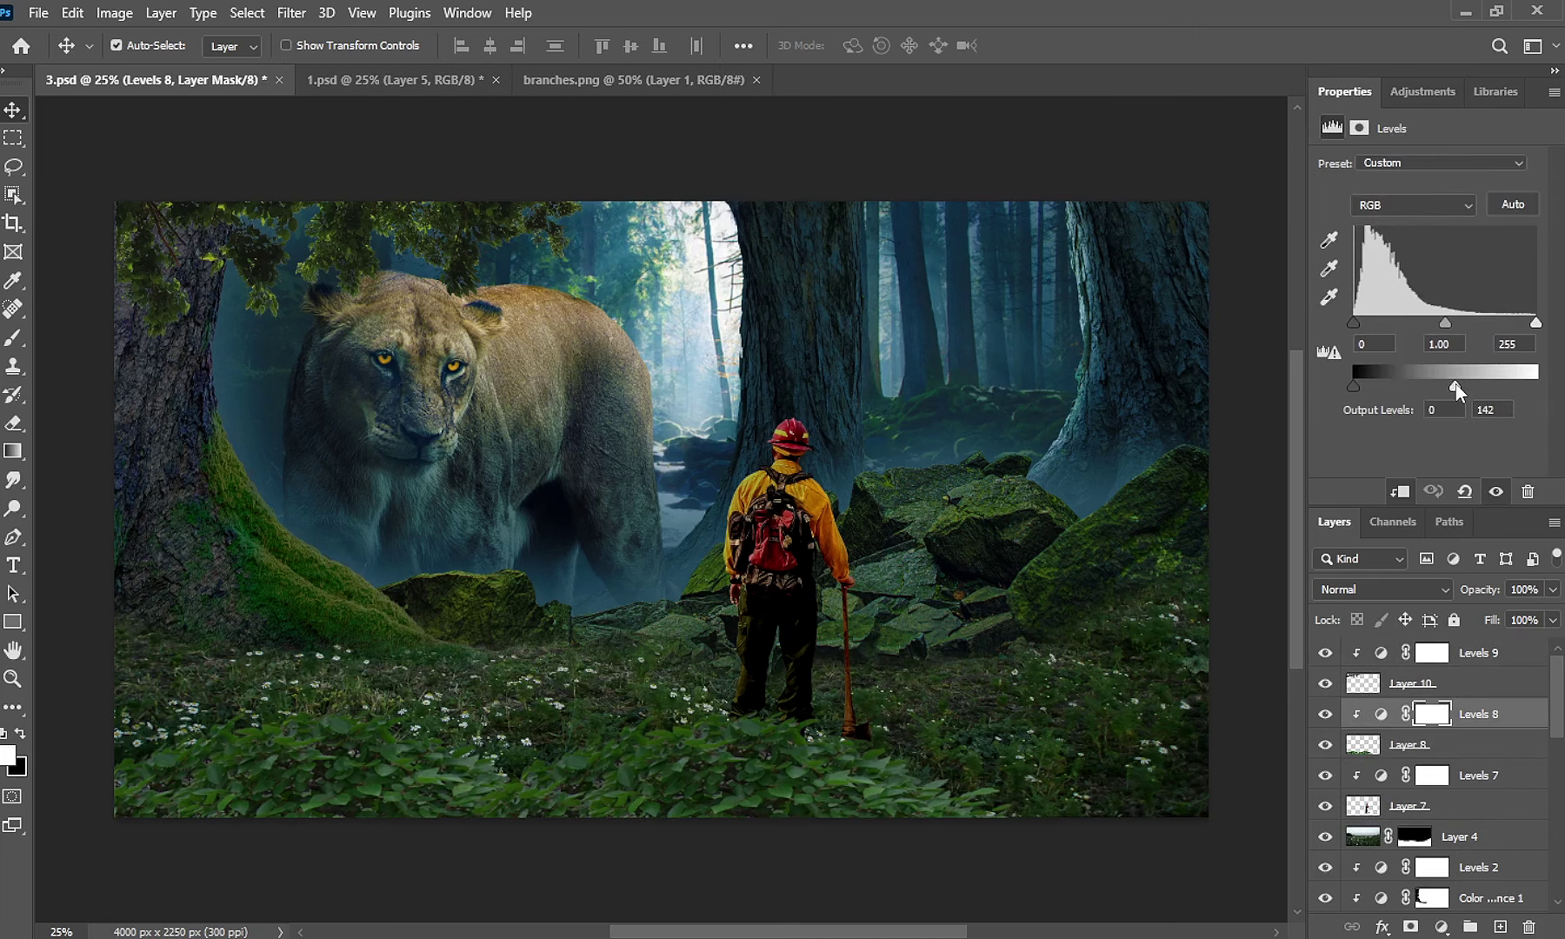